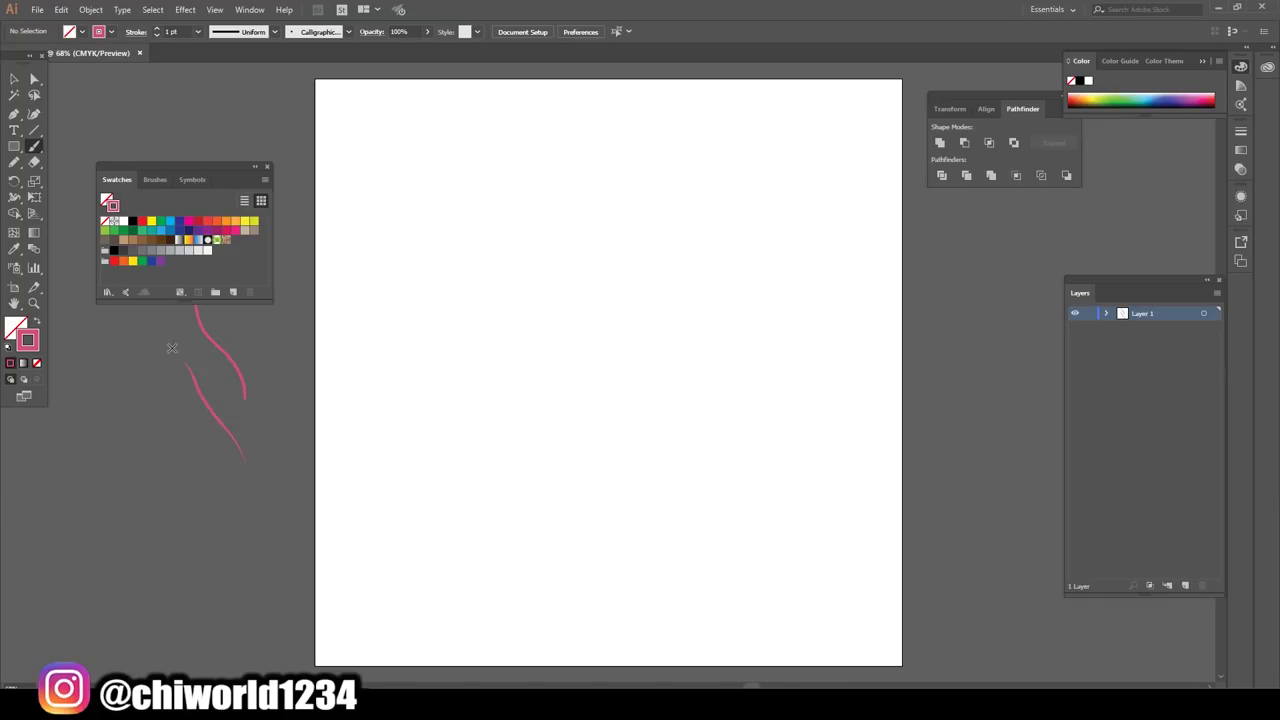
- Rough in the figure curve, the chair posts and a long background line in pink
{"action": "left_click_drag", "start_coordinate": [593, 340], "coordinate": [687, 320]}
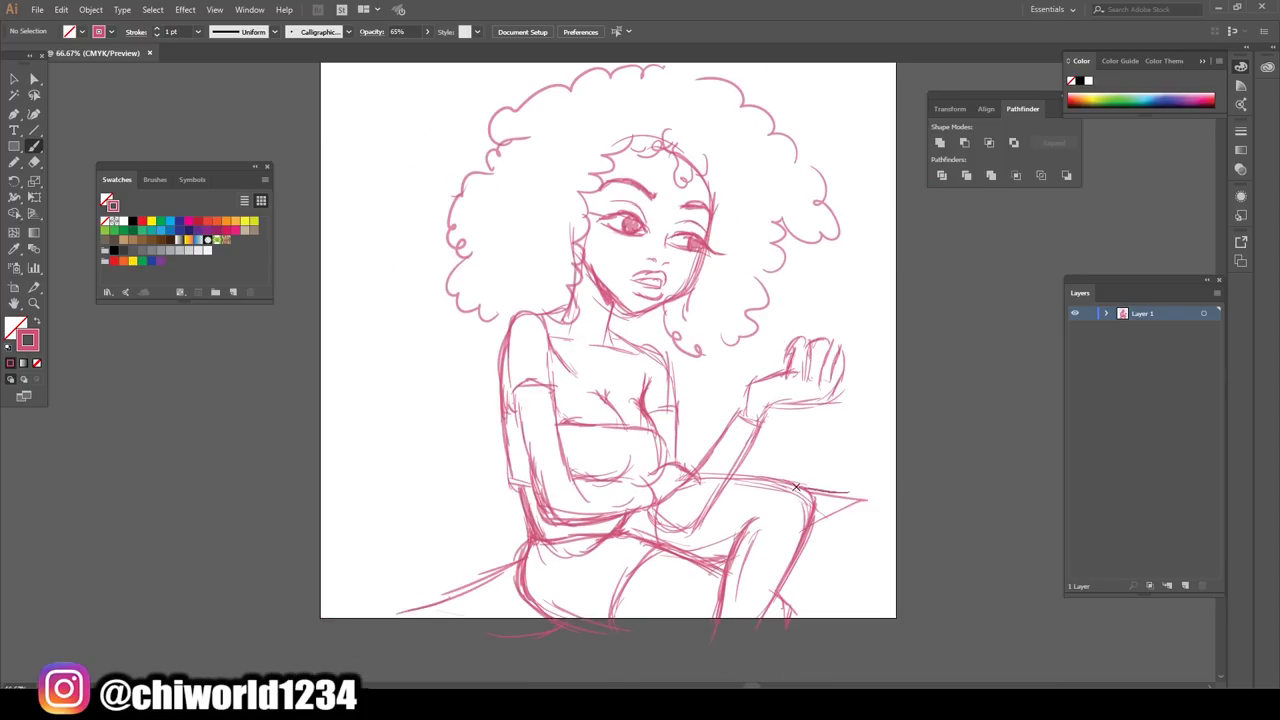
{"action": "left_click_drag", "start_coordinate": [454, 573], "coordinate": [379, 426]}
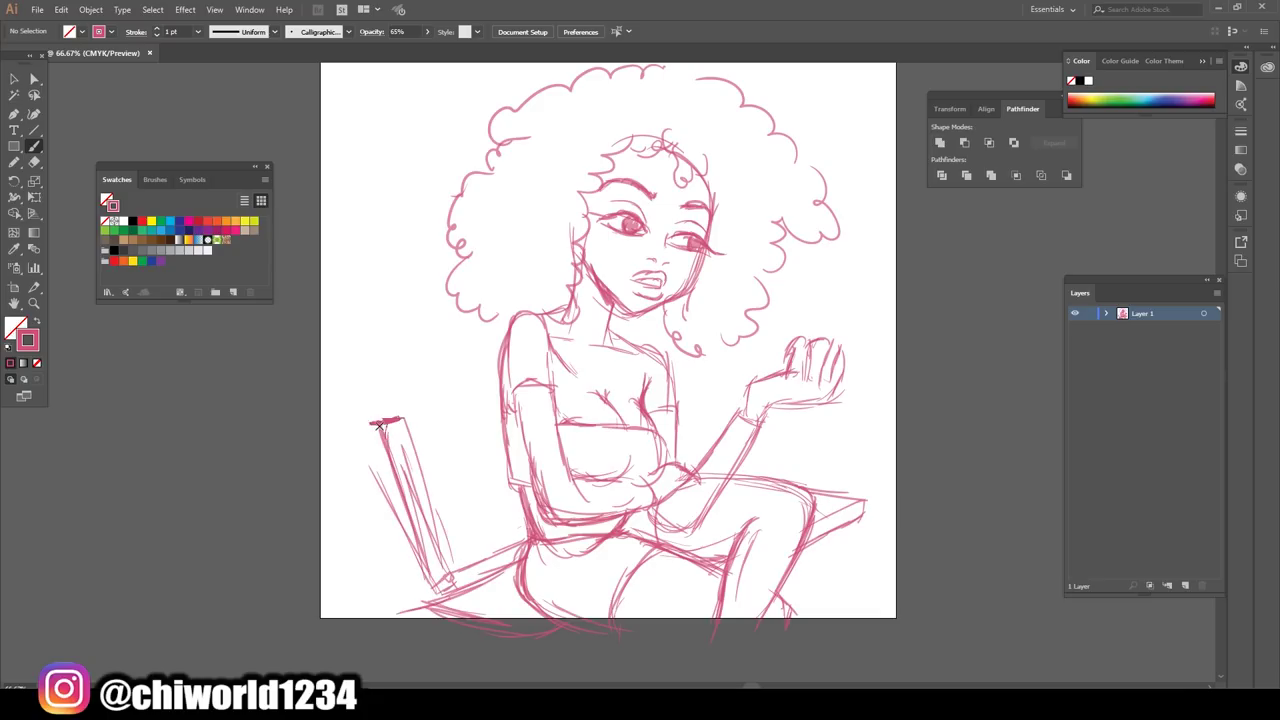
{"action": "left_click_drag", "start_coordinate": [385, 356], "coordinate": [370, 192]}
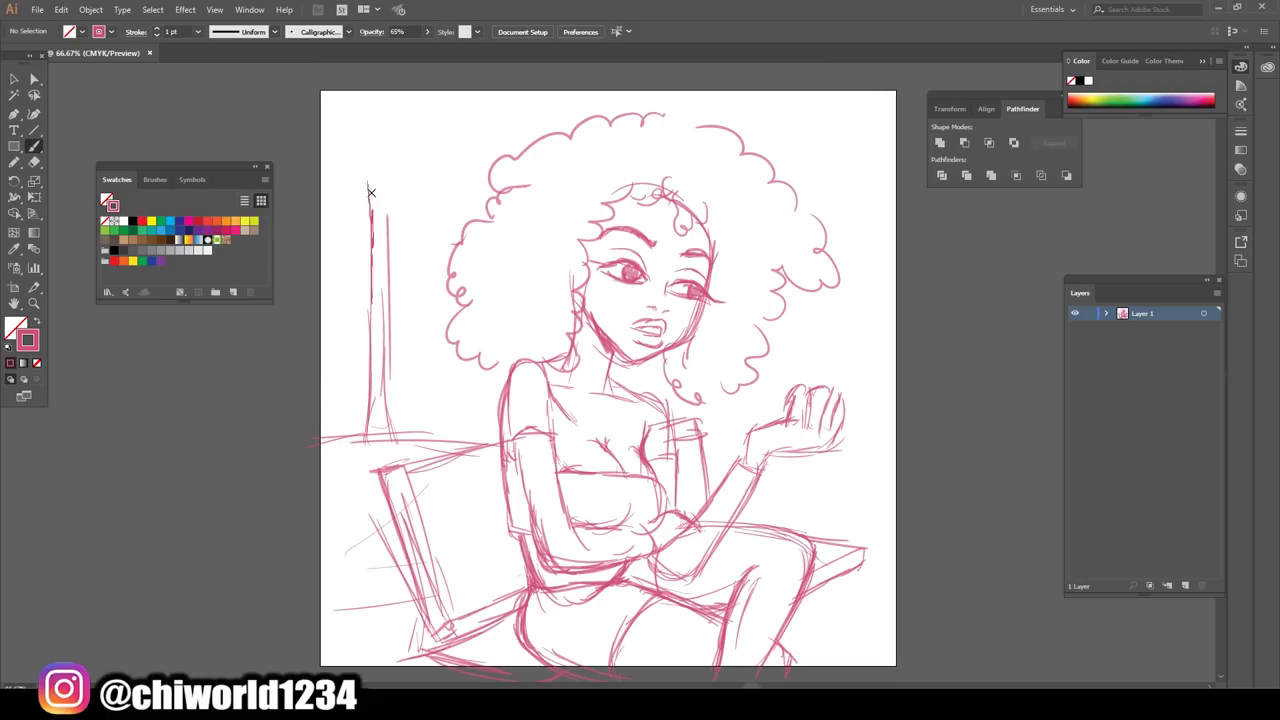
{"action": "scroll", "coordinate": [468, 386], "scroll_direction": "down", "scroll_amount": 2}
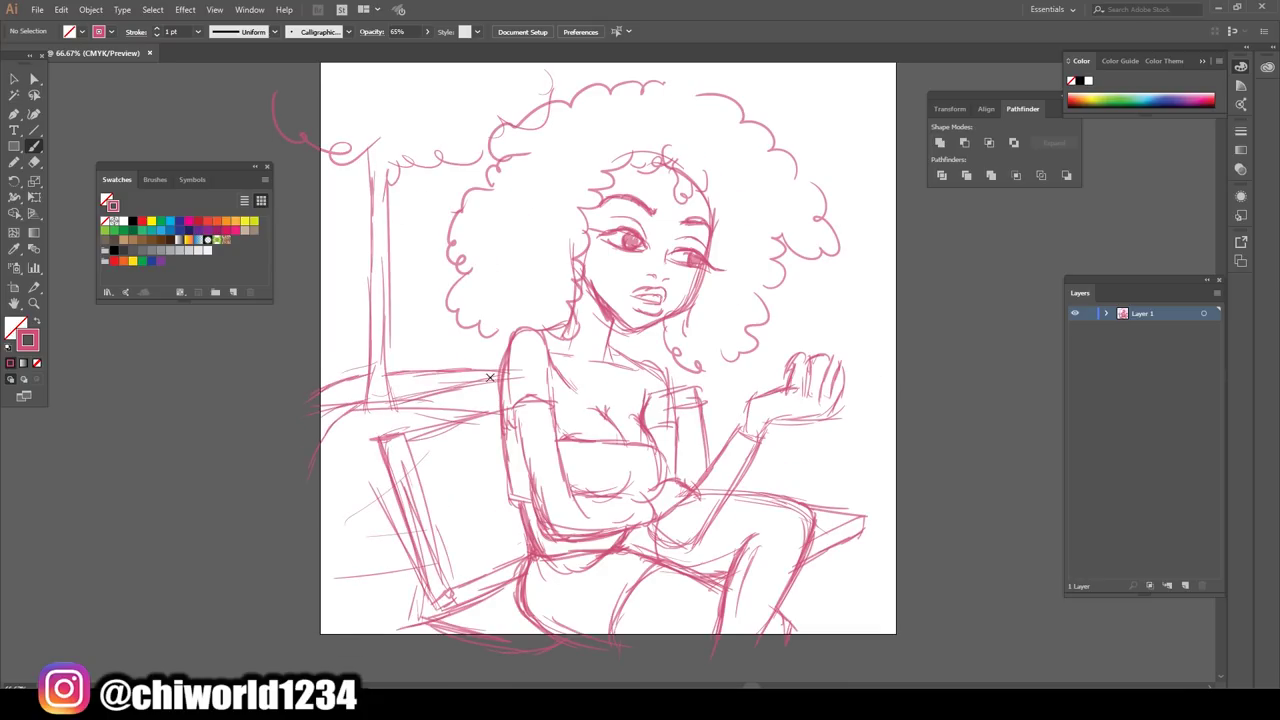
{"action": "left_click_drag", "start_coordinate": [650, 362], "coordinate": [970, 385]}
{"action": "scroll", "coordinate": [929, 576], "scroll_direction": "up", "scroll_amount": 3}
- Finish the background stroke, fade the whole sketch to 20% opacity, and add a new layer
{"action": "left_click_drag", "start_coordinate": [782, 428], "coordinate": [386, 426]}
{"action": "key", "text": "ctrl+minus"}
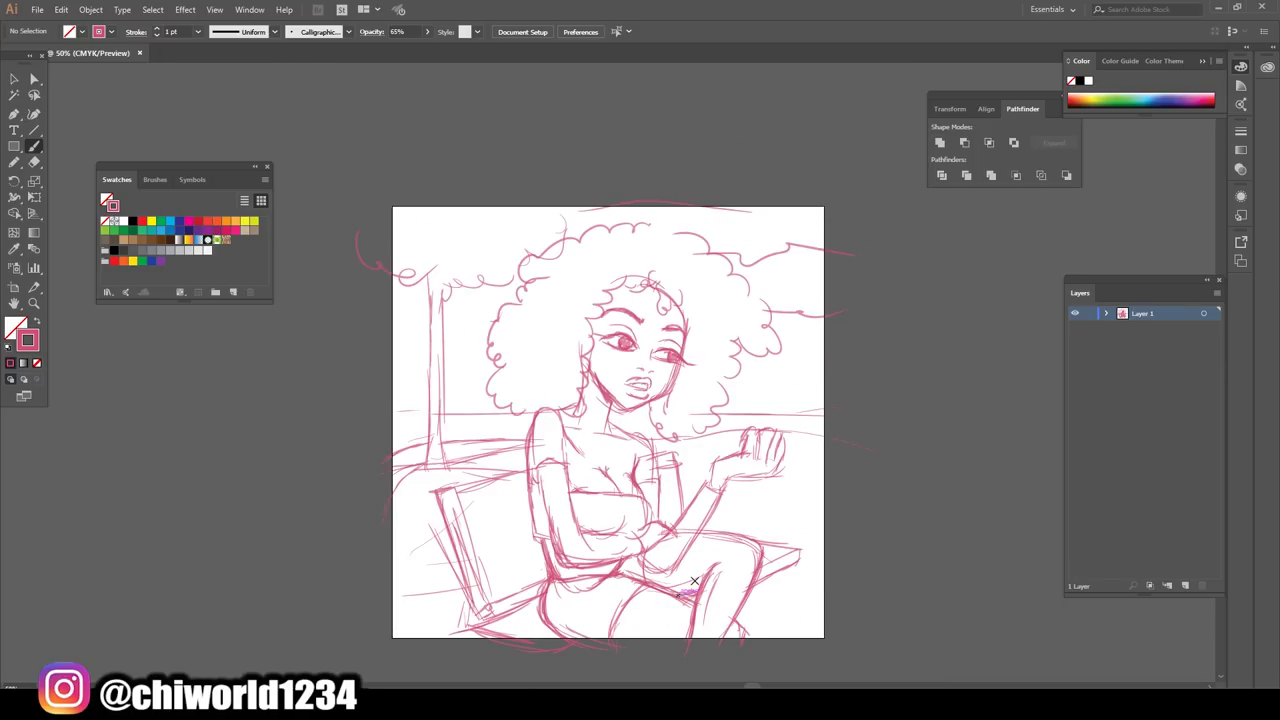
{"action": "key", "text": "v"}
{"action": "key", "text": "ctrl+a"}
{"action": "left_click", "coordinate": [427, 31]}
{"action": "left_click_drag", "start_coordinate": [409, 51], "coordinate": [384, 50]}
{"action": "key", "text": "ctrl+shift+a"}
{"action": "left_click", "coordinate": [1185, 585]}
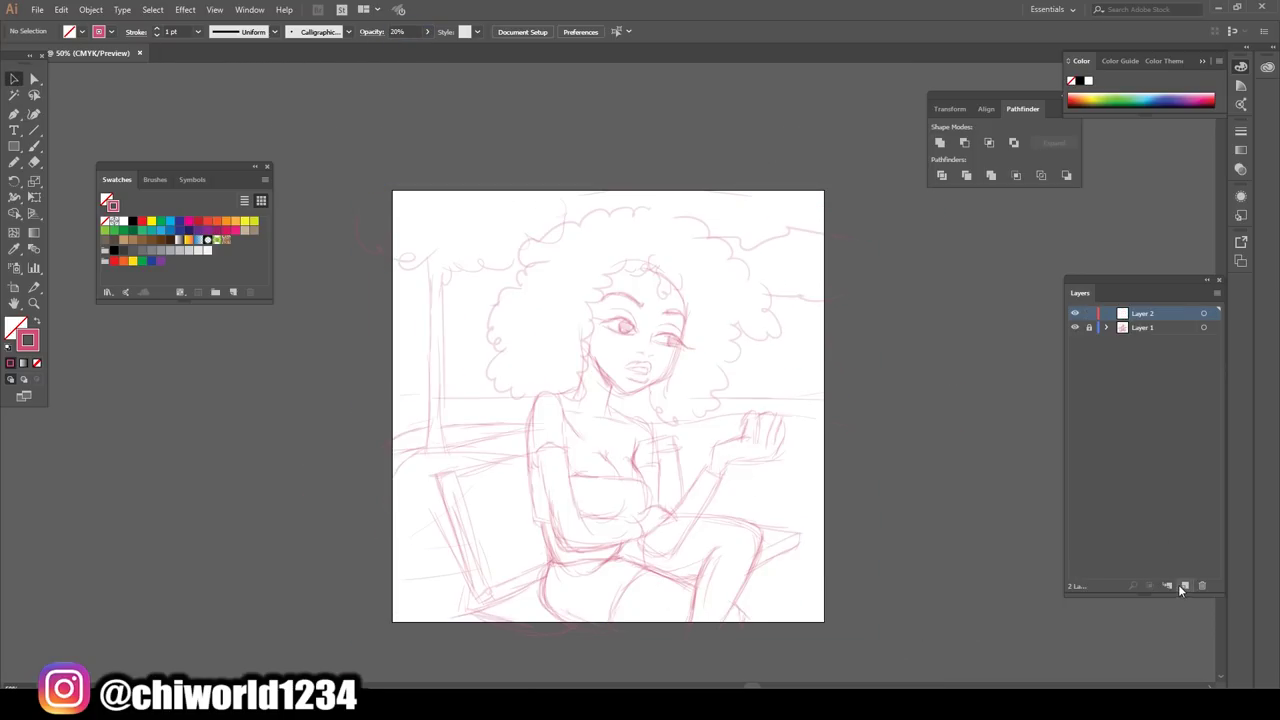
{"action": "scroll", "coordinate": [845, 435], "scroll_direction": "up", "scroll_amount": 5}
- Ink a row of black hair curls along the woman's hairline
{"action": "left_click_drag", "start_coordinate": [474, 576], "coordinate": [545, 453]}
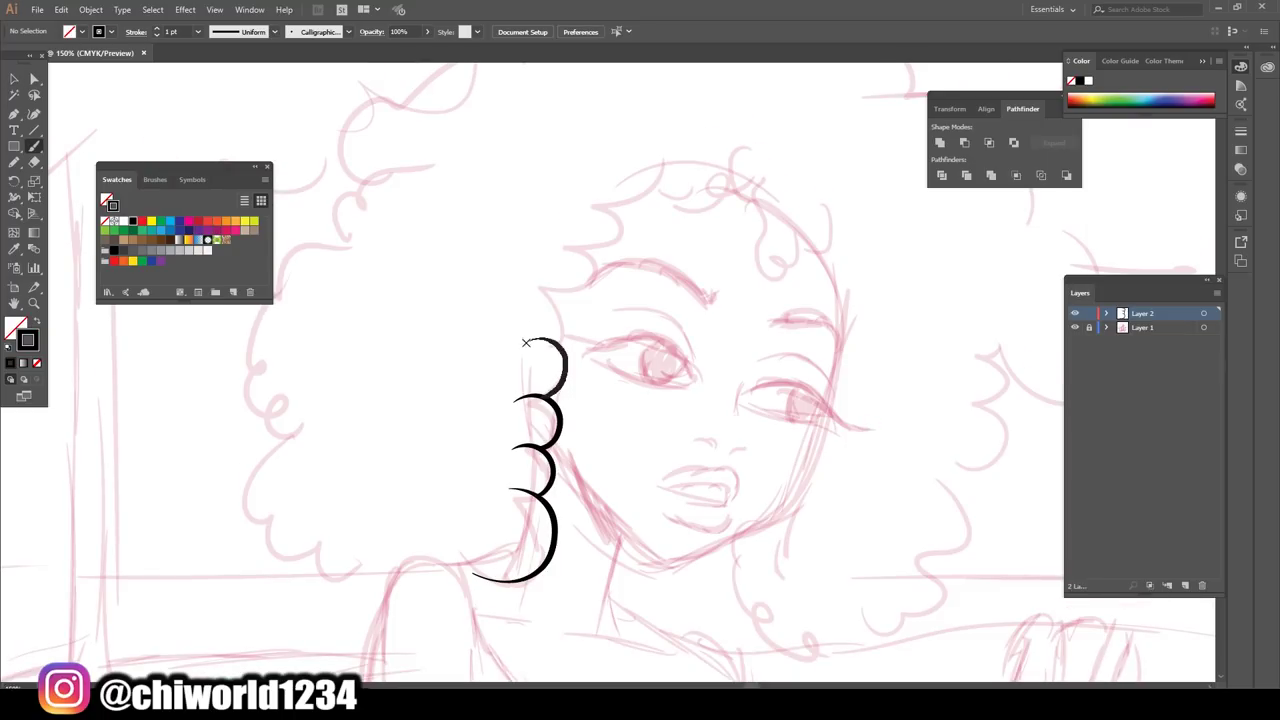
{"action": "scroll", "coordinate": [855, 370], "scroll_direction": "down", "scroll_amount": 5}
{"action": "scroll", "coordinate": [815, 381], "scroll_direction": "up", "scroll_amount": 5}
{"action": "left_click_drag", "start_coordinate": [540, 233], "coordinate": [576, 262]}
{"action": "left_click_drag", "start_coordinate": [578, 268], "coordinate": [660, 190]}
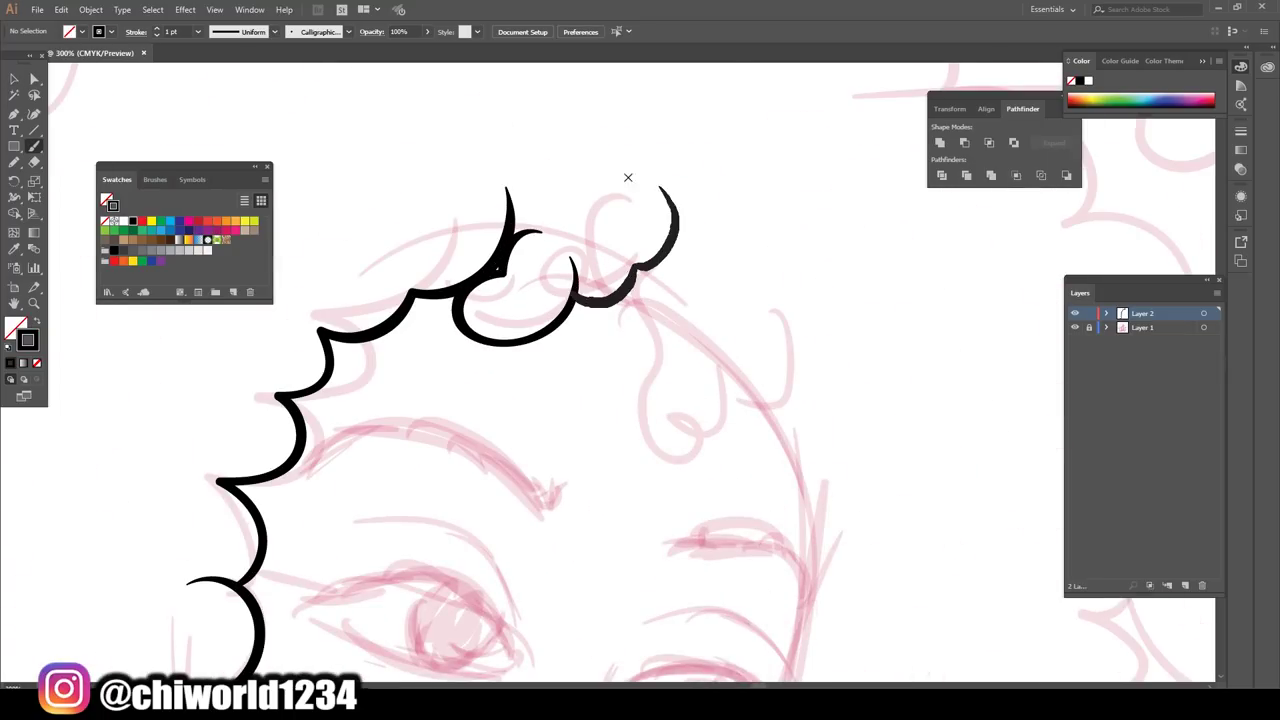
{"action": "left_click_drag", "start_coordinate": [703, 265], "coordinate": [662, 366]}
{"action": "mouse_move", "coordinate": [650, 290]}
{"action": "left_mouse_down"}
{"action": "mouse_move", "coordinate": [735, 370]}
{"action": "mouse_move", "coordinate": [800, 240]}
{"action": "left_mouse_up"}
{"action": "scroll", "coordinate": [740, 400], "scroll_direction": "down", "scroll_amount": 5}
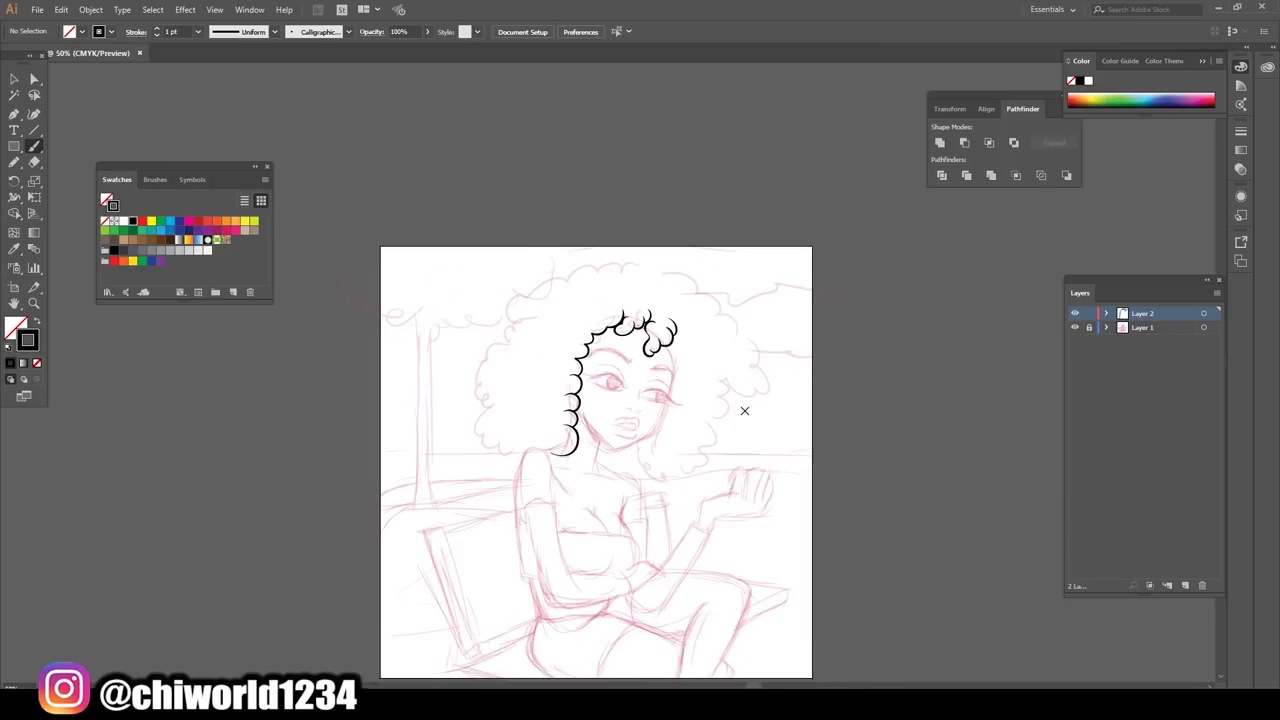
{"action": "scroll", "coordinate": [740, 400], "scroll_direction": "up", "scroll_amount": 5}
- Ink the left eyelid, eyelash and brow, and begin the right eyelid
{"action": "mouse_move", "coordinate": [575, 405]}
{"action": "left_mouse_down"}
{"action": "mouse_move", "coordinate": [628, 385]}
{"action": "mouse_move", "coordinate": [850, 474]}
{"action": "left_mouse_up"}
{"action": "scroll", "coordinate": [700, 420], "scroll_direction": "up", "scroll_amount": 3}
{"action": "left_click_drag", "start_coordinate": [485, 503], "coordinate": [228, 422]}
{"action": "left_click_drag", "start_coordinate": [483, 472], "coordinate": [282, 388]}
{"action": "left_click_drag", "start_coordinate": [586, 490], "coordinate": [625, 458]}
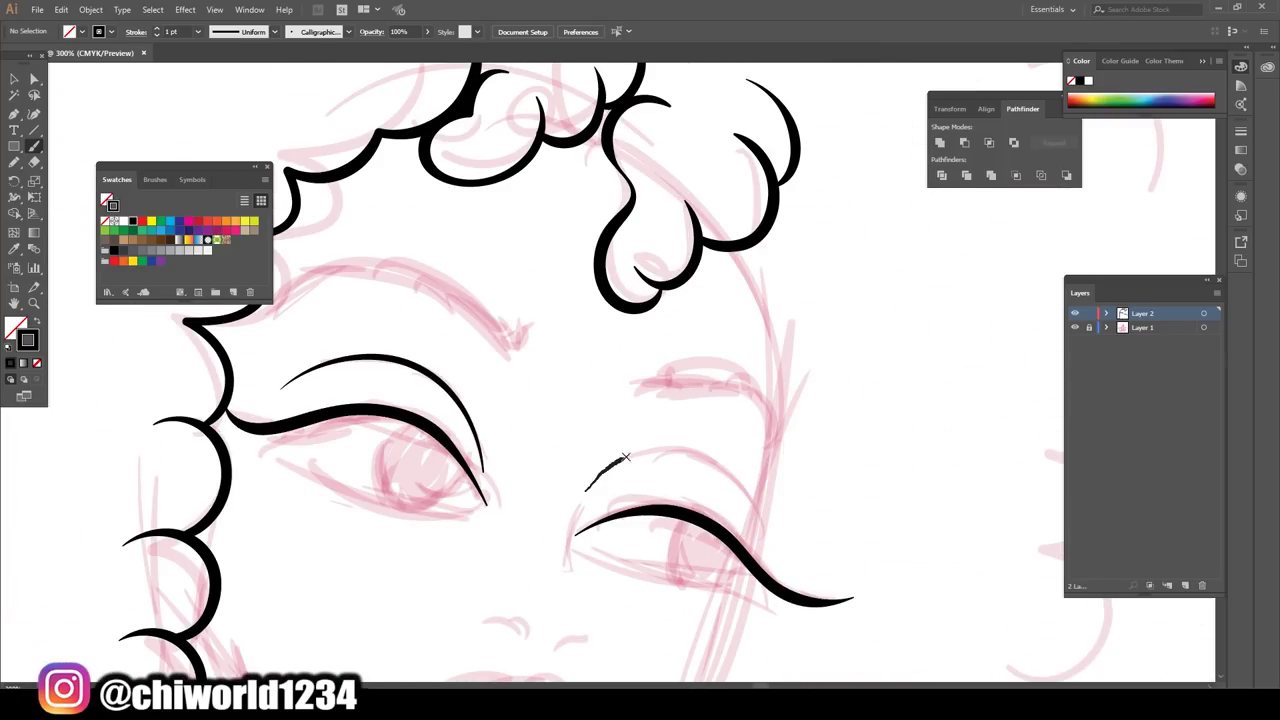
- Paint both brows as solid black shapes with the Blob Brush
{"action": "left_click", "coordinate": [14, 161]}
{"action": "key", "text": "shift+x"}
{"action": "left_click_drag", "start_coordinate": [726, 368], "coordinate": [640, 395]}
{"action": "scroll", "coordinate": [640, 400], "scroll_direction": "up", "scroll_amount": 3}
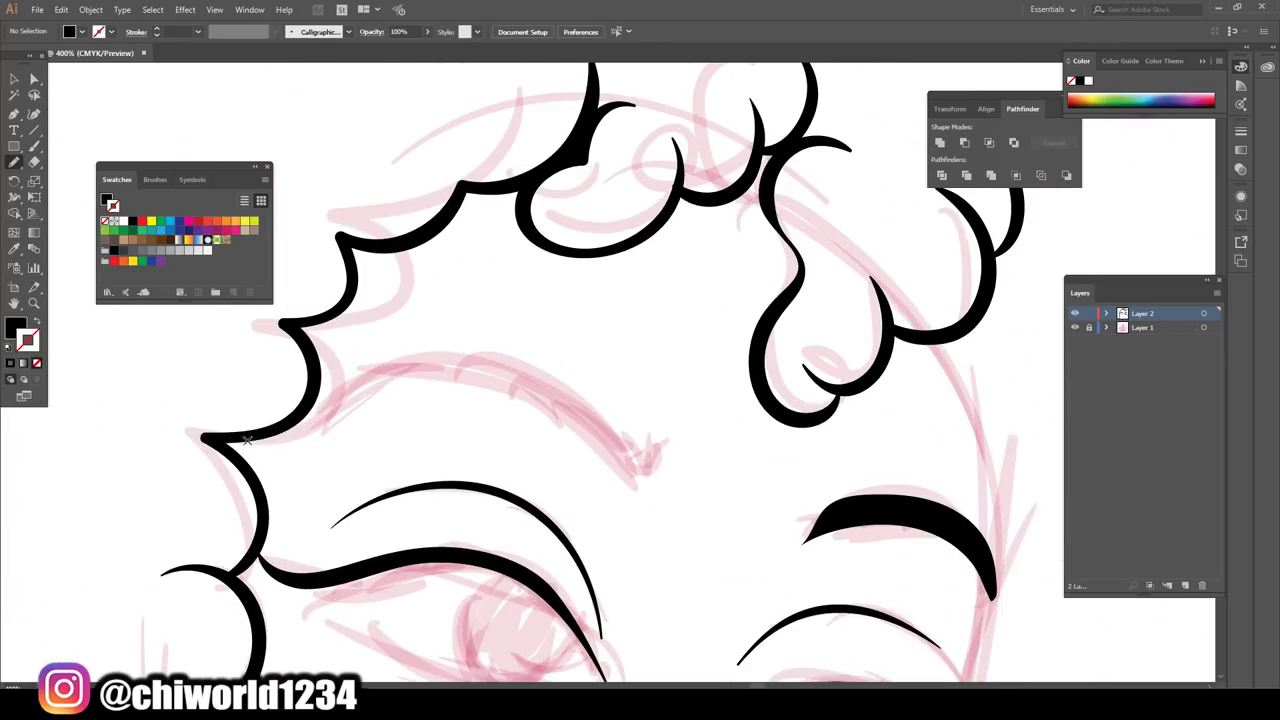
{"action": "left_click_drag", "start_coordinate": [457, 343], "coordinate": [640, 480]}
{"action": "scroll", "coordinate": [566, 340], "scroll_direction": "down", "scroll_amount": 5}
{"action": "scroll", "coordinate": [566, 340], "scroll_direction": "up", "scroll_amount": 6}
{"action": "left_click_drag", "start_coordinate": [566, 340], "coordinate": [520, 360]}
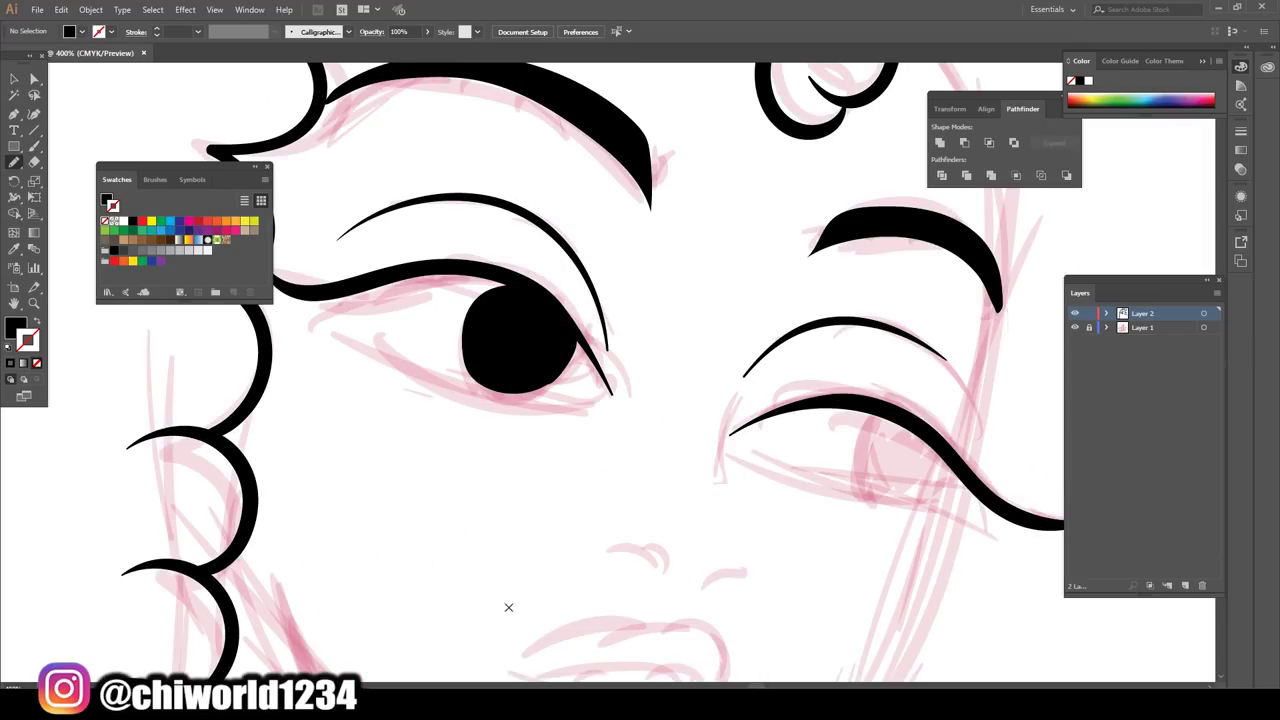
{"action": "left_click_drag", "start_coordinate": [900, 440], "coordinate": [880, 470]}
{"action": "scroll", "coordinate": [660, 378], "scroll_direction": "down", "scroll_amount": 4}
- Paint the nostril hook and ink the lower lashes under both eyes in black stroke
{"action": "key", "text": "ctrl+z"}
{"action": "left_click_drag", "start_coordinate": [615, 355], "coordinate": [660, 383]}
{"action": "key", "text": "b"}
{"action": "key", "text": "shift+x"}
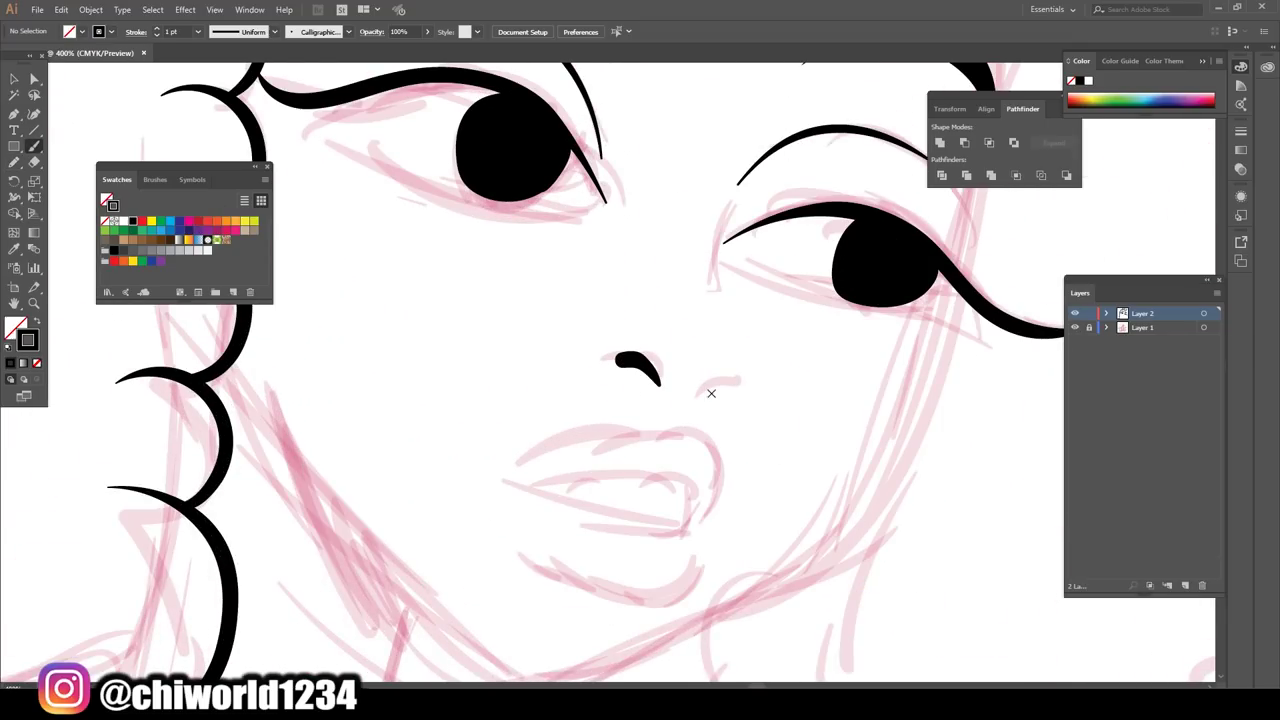
{"action": "left_click_drag", "start_coordinate": [780, 277], "coordinate": [940, 305]}
{"action": "left_click_drag", "start_coordinate": [380, 162], "coordinate": [566, 212]}
{"action": "scroll", "coordinate": [566, 212], "scroll_direction": "down", "scroll_amount": 1}
{"action": "scroll", "coordinate": [600, 330], "scroll_direction": "down", "scroll_amount": 3}
{"action": "scroll", "coordinate": [600, 330], "scroll_direction": "up", "scroll_amount": 2}
- Ink the mouth line and the jaw outline from chin up to the temple
{"action": "left_click_drag", "start_coordinate": [542, 345], "coordinate": [662, 340]}
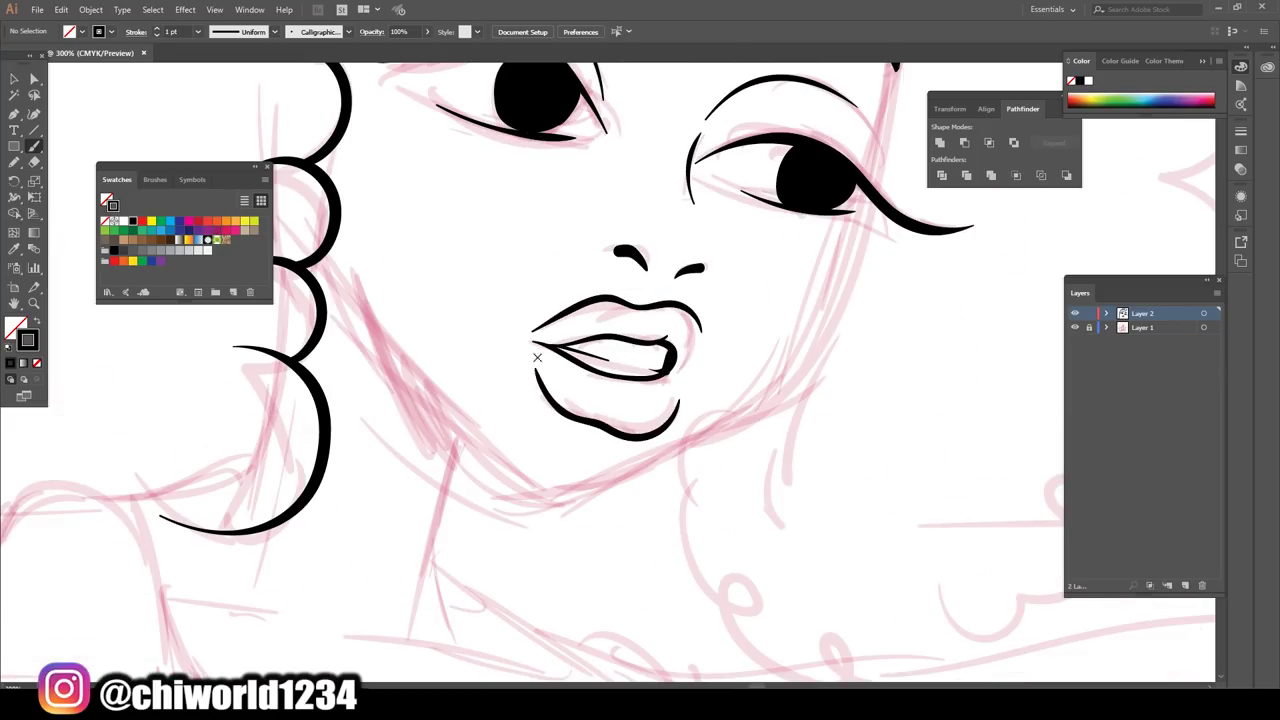
{"action": "scroll", "coordinate": [456, 402], "scroll_direction": "down", "scroll_amount": 1}
{"action": "left_click_drag", "start_coordinate": [425, 418], "coordinate": [790, 300]}
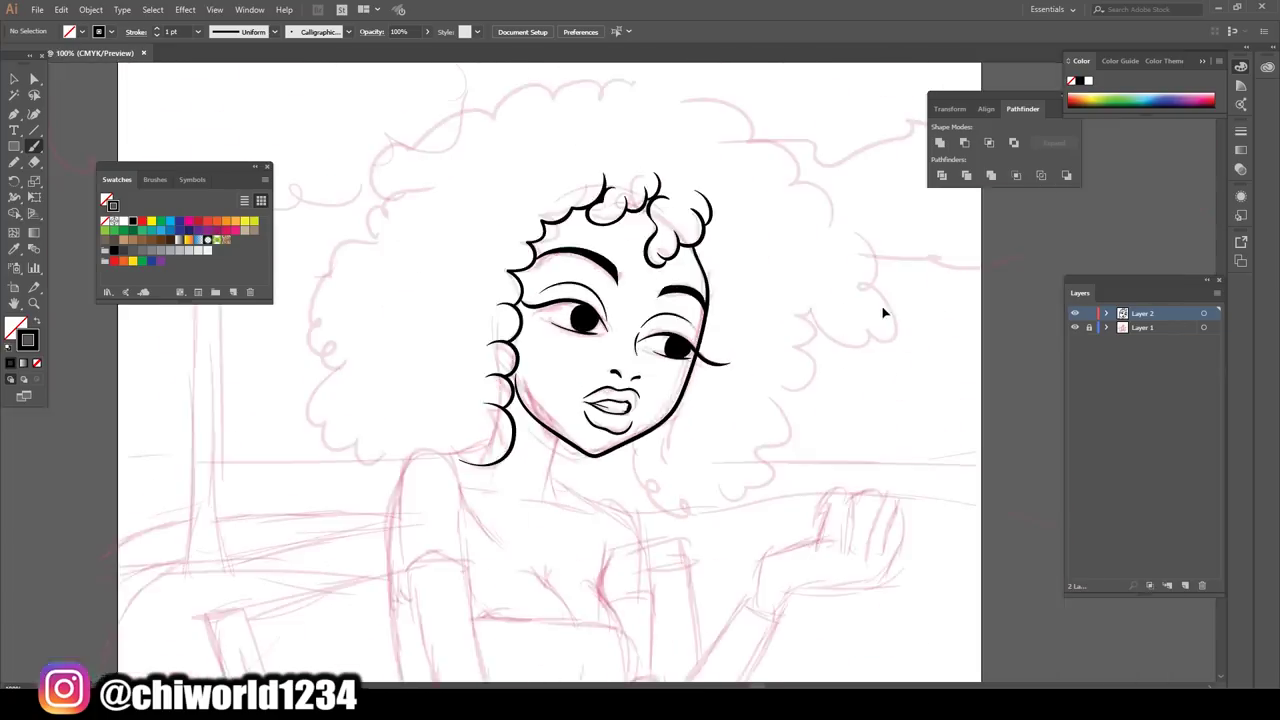
{"action": "mouse_move", "coordinate": [410, 408]}
{"action": "left_mouse_down"}
{"action": "mouse_move", "coordinate": [540, 575]}
{"action": "mouse_move", "coordinate": [778, 214]}
{"action": "left_mouse_up"}
- Undo the jaw stroke and redraw the jaw line from cheek to temple
{"action": "scroll", "coordinate": [1023, 470], "scroll_direction": "down", "scroll_amount": 1}
{"action": "scroll", "coordinate": [1037, 466], "scroll_direction": "up", "scroll_amount": 1}
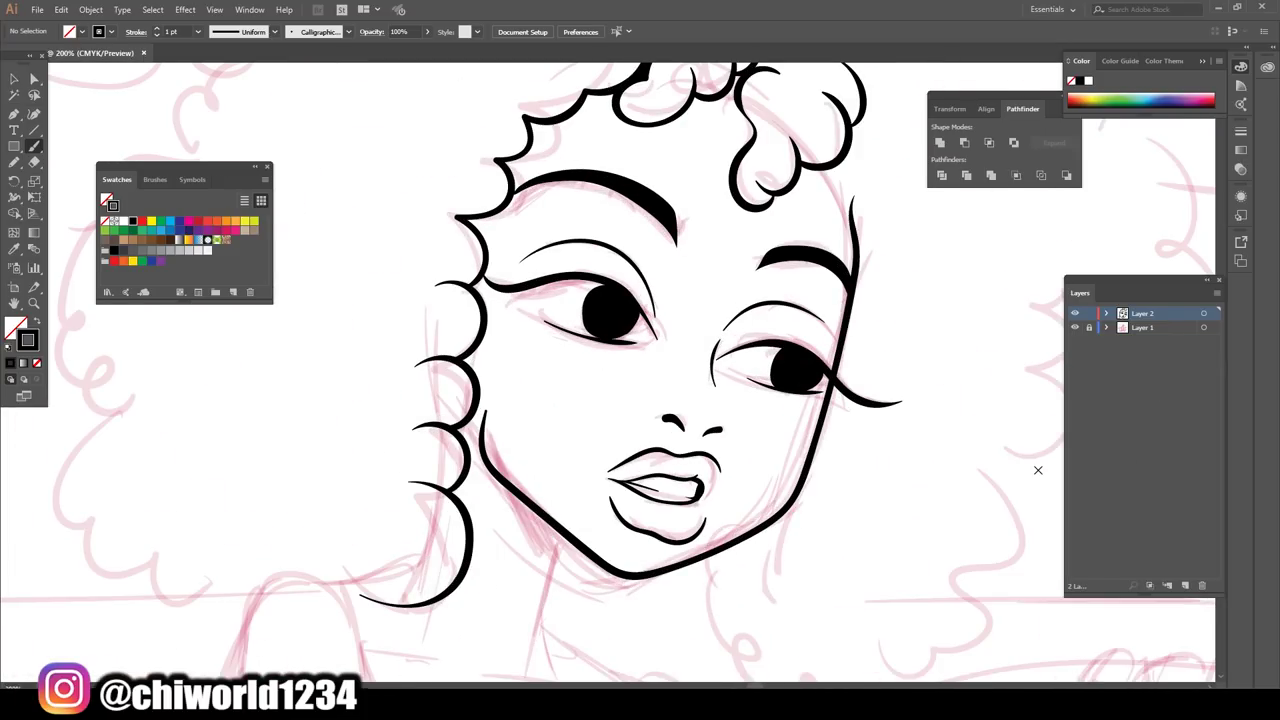
{"action": "key", "text": "ctrl+z"}
{"action": "mouse_move", "coordinate": [482, 428]}
{"action": "left_mouse_down"}
{"action": "mouse_move", "coordinate": [632, 578]}
{"action": "mouse_move", "coordinate": [858, 232]}
{"action": "left_mouse_up"}
{"action": "scroll", "coordinate": [1014, 529], "scroll_direction": "down", "scroll_amount": 1}
{"action": "scroll", "coordinate": [1014, 529], "scroll_direction": "up", "scroll_amount": 2}
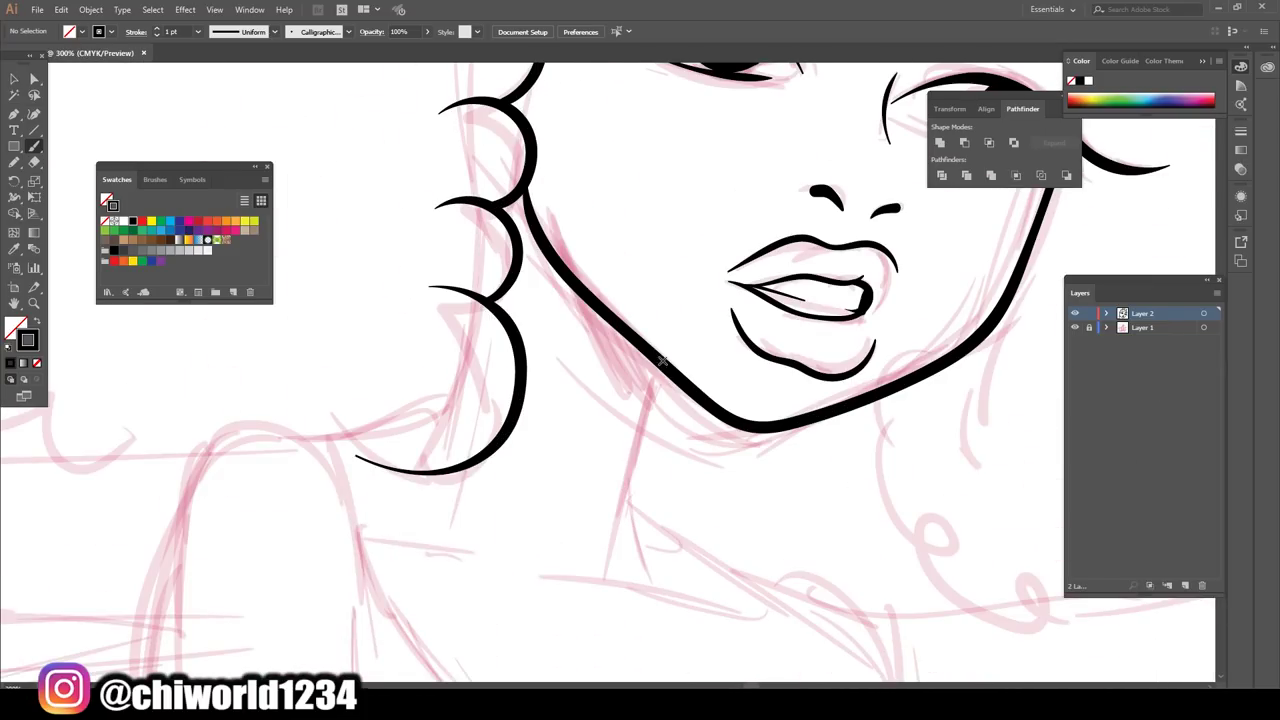
- Ink the side of the neck, a collarbone curve and a thick shadow under the jaw
{"action": "left_click_drag", "start_coordinate": [660, 370], "coordinate": [616, 575]}
{"action": "left_click_drag", "start_coordinate": [570, 566], "coordinate": [529, 525]}
{"action": "mouse_move", "coordinate": [648, 405]}
{"action": "left_mouse_down"}
{"action": "mouse_move", "coordinate": [540, 243]}
{"action": "mouse_move", "coordinate": [645, 400]}
{"action": "left_mouse_up"}
{"action": "scroll", "coordinate": [743, 514], "scroll_direction": "down", "scroll_amount": 3}
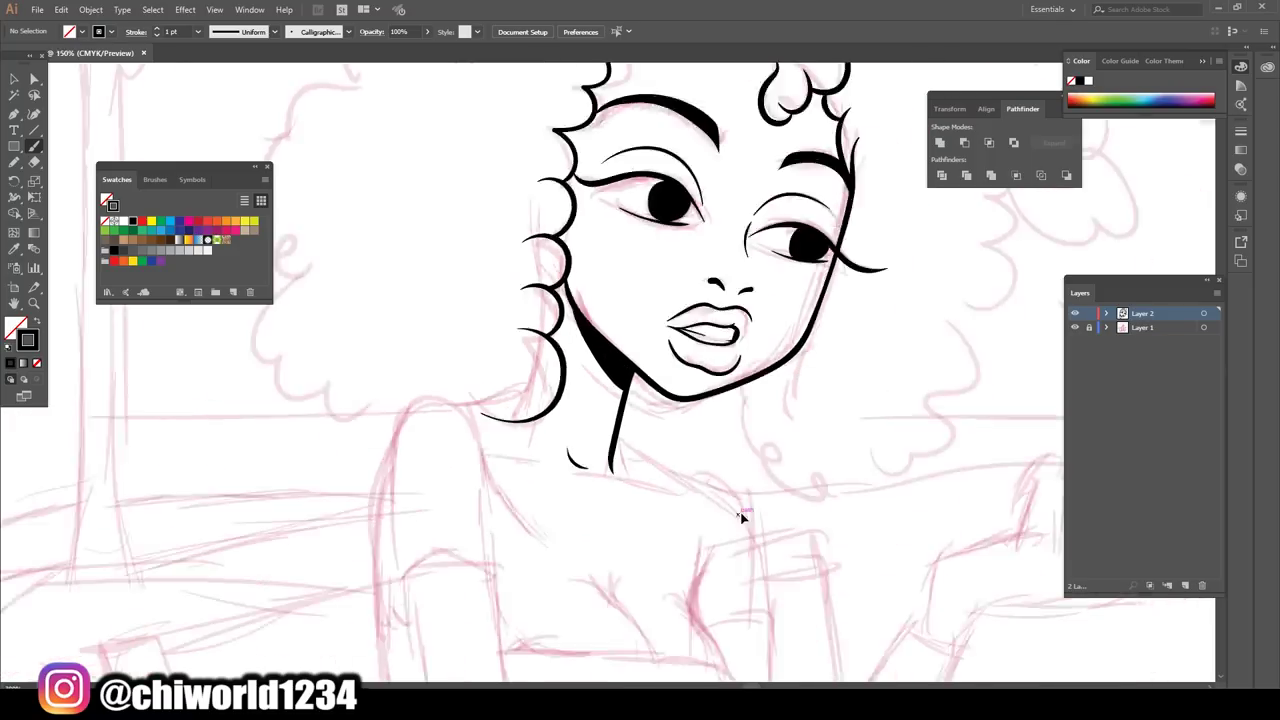
{"action": "scroll", "coordinate": [590, 440], "scroll_direction": "up", "scroll_amount": 4}
{"action": "left_click_drag", "start_coordinate": [575, 440], "coordinate": [780, 470]}
{"action": "scroll", "coordinate": [905, 468], "scroll_direction": "down", "scroll_amount": 4}
{"action": "scroll", "coordinate": [632, 529], "scroll_direction": "up", "scroll_amount": 3}
- Ink a hair curl beside the neck, the shoulder outline and nearby hair strokes
{"action": "left_click_drag", "start_coordinate": [640, 385], "coordinate": [610, 535]}
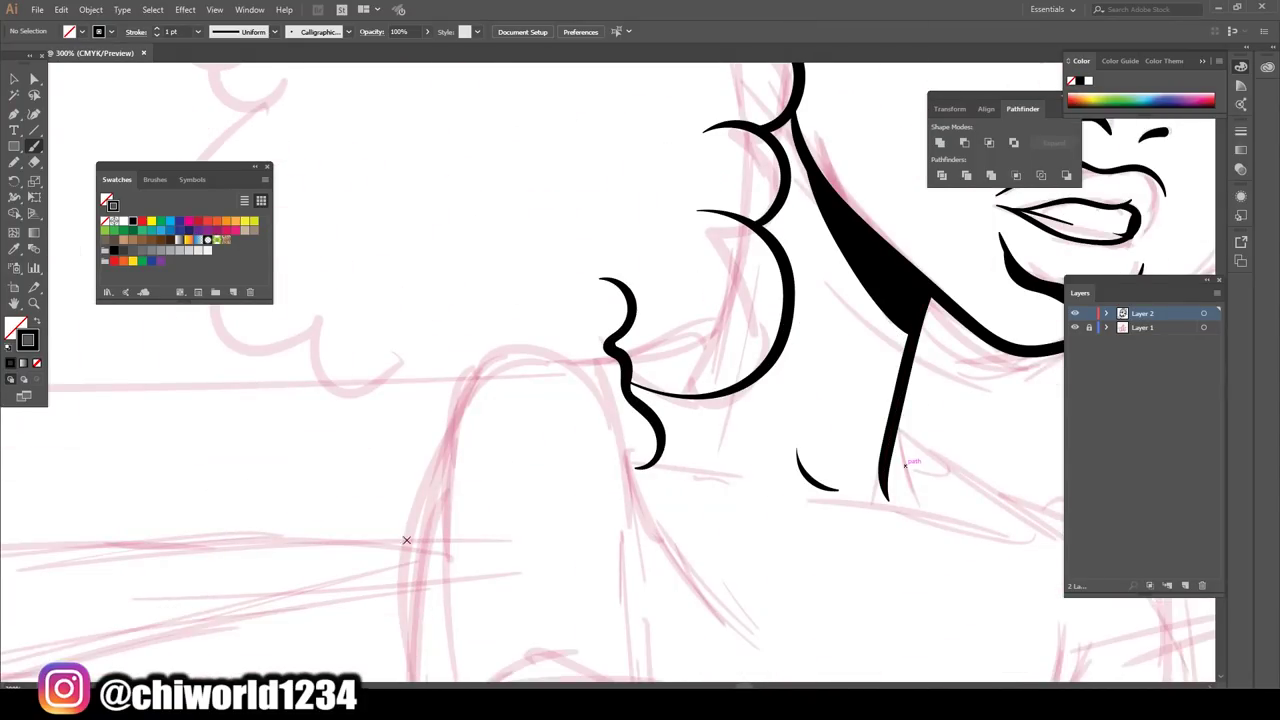
{"action": "left_click_drag", "start_coordinate": [457, 630], "coordinate": [716, 600]}
{"action": "scroll", "coordinate": [752, 666], "scroll_direction": "down", "scroll_amount": 1}
{"action": "left_click_drag", "start_coordinate": [540, 470], "coordinate": [400, 378]}
{"action": "scroll", "coordinate": [400, 378], "scroll_direction": "up", "scroll_amount": 3}
{"action": "left_click_drag", "start_coordinate": [418, 434], "coordinate": [382, 306]}
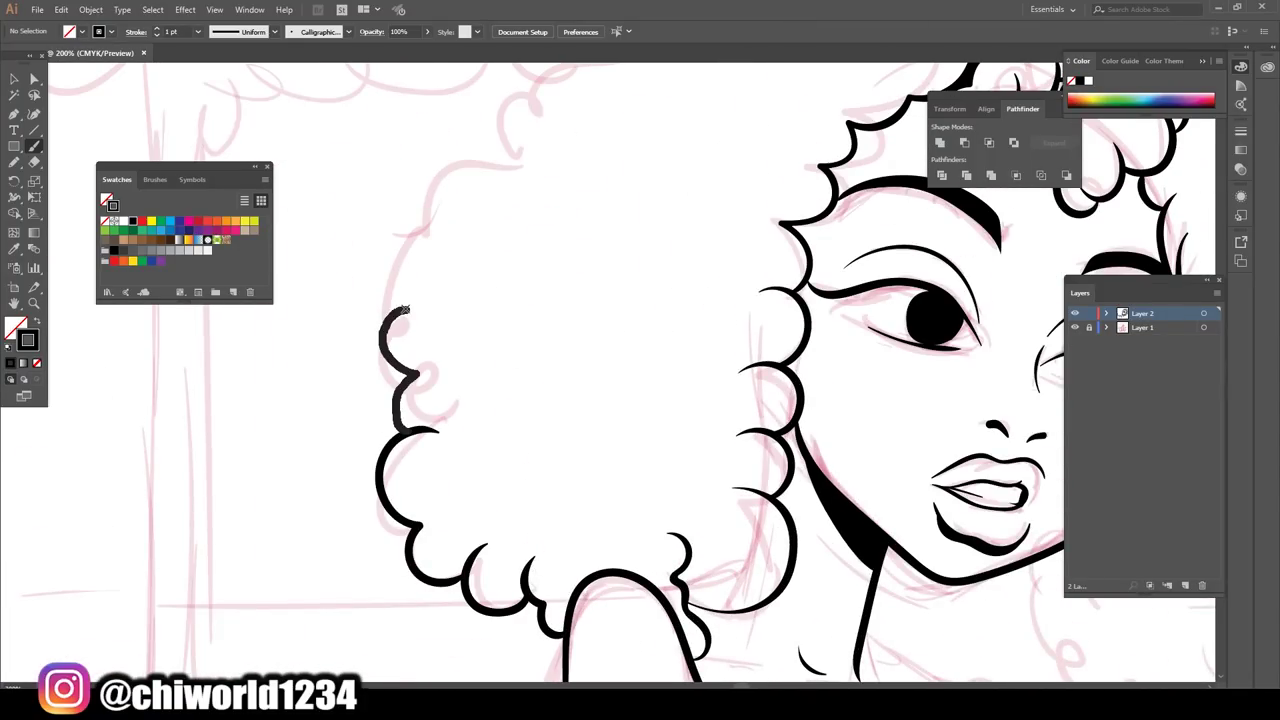
{"action": "scroll", "coordinate": [400, 320], "scroll_direction": "up", "scroll_amount": 3}
{"action": "left_click_drag", "start_coordinate": [446, 348], "coordinate": [582, 238]}
{"action": "scroll", "coordinate": [472, 376], "scroll_direction": "up", "scroll_amount": 2}
- Trace the curly outline across the top of the hair and add curls near the neck
{"action": "left_click_drag", "start_coordinate": [468, 376], "coordinate": [770, 195]}
{"action": "scroll", "coordinate": [640, 360], "scroll_direction": "up", "scroll_amount": 2}
{"action": "scroll", "coordinate": [640, 360], "scroll_direction": "right", "scroll_amount": 3}
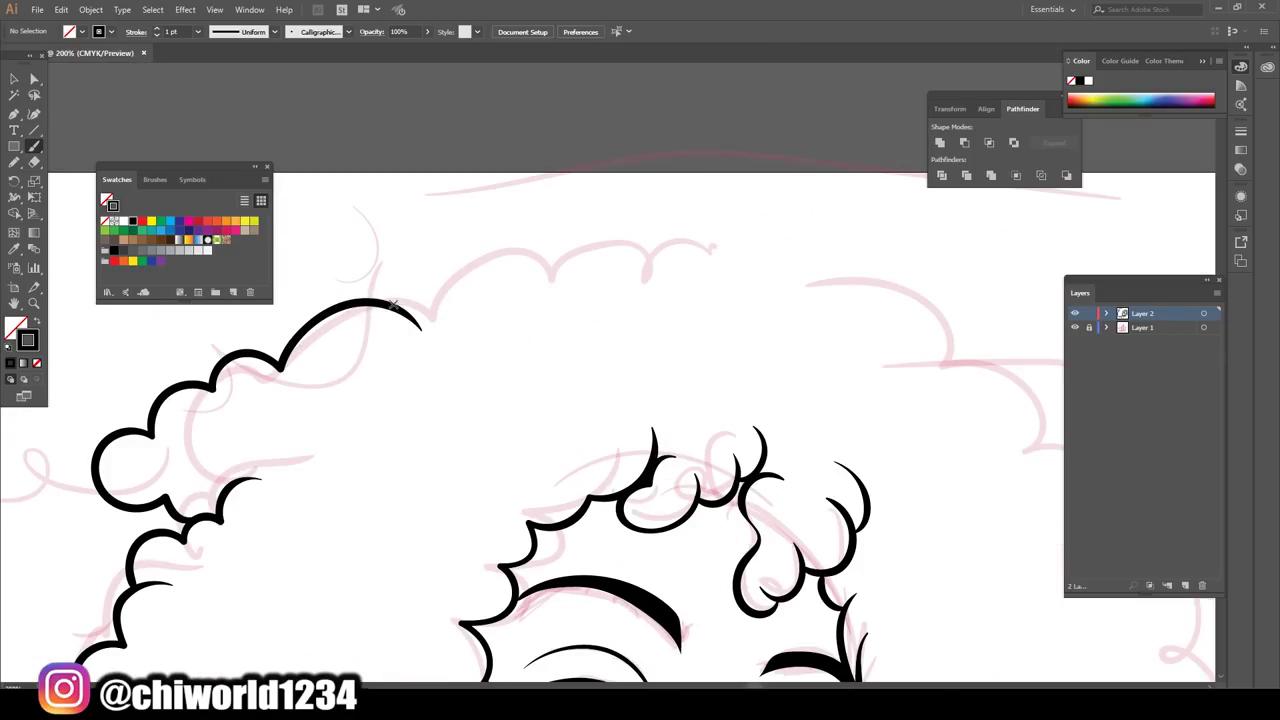
{"action": "left_click_drag", "start_coordinate": [390, 300], "coordinate": [770, 265]}
{"action": "scroll", "coordinate": [923, 598], "scroll_direction": "down", "scroll_amount": 4}
{"action": "scroll", "coordinate": [620, 370], "scroll_direction": "up", "scroll_amount": 4}
{"action": "left_click_drag", "start_coordinate": [594, 330], "coordinate": [545, 438]}
{"action": "mouse_move", "coordinate": [620, 234]}
{"action": "left_mouse_down"}
{"action": "mouse_move", "coordinate": [460, 450]}
{"action": "mouse_move", "coordinate": [780, 620]}
{"action": "left_mouse_up"}
- Outline the curls along the right side and top right of the hair
{"action": "scroll", "coordinate": [903, 534], "scroll_direction": "right", "scroll_amount": 3}
{"action": "mouse_move", "coordinate": [425, 478]}
{"action": "left_mouse_down"}
{"action": "mouse_move", "coordinate": [478, 527]}
{"action": "mouse_move", "coordinate": [590, 230]}
{"action": "left_mouse_up"}
{"action": "scroll", "coordinate": [590, 230], "scroll_direction": "up", "scroll_amount": 3}
{"action": "scroll", "coordinate": [590, 230], "scroll_direction": "right", "scroll_amount": 2}
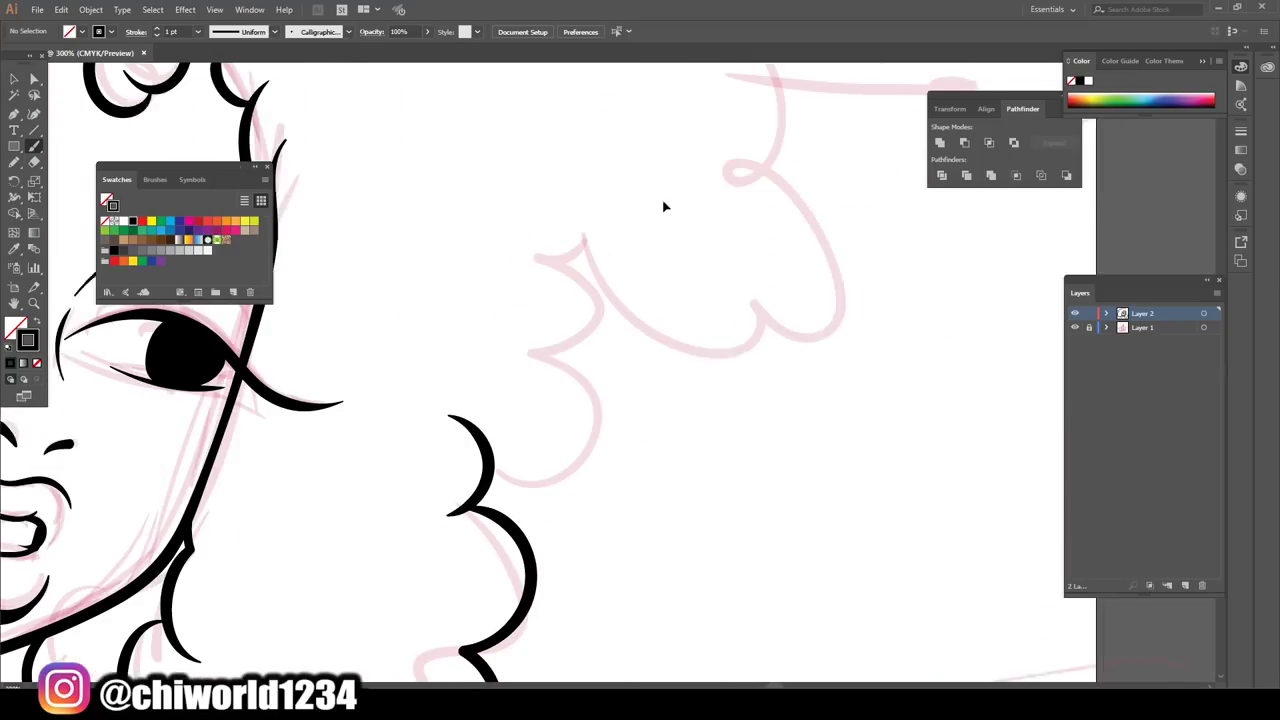
{"action": "left_click_drag", "start_coordinate": [500, 418], "coordinate": [455, 550]}
{"action": "left_click_drag", "start_coordinate": [490, 318], "coordinate": [566, 420]}
{"action": "mouse_move", "coordinate": [558, 283]}
{"action": "left_mouse_down"}
{"action": "mouse_move", "coordinate": [701, 395]}
{"action": "mouse_move", "coordinate": [618, 146]}
{"action": "left_mouse_up"}
{"action": "scroll", "coordinate": [726, 410], "scroll_direction": "up", "scroll_amount": 2}
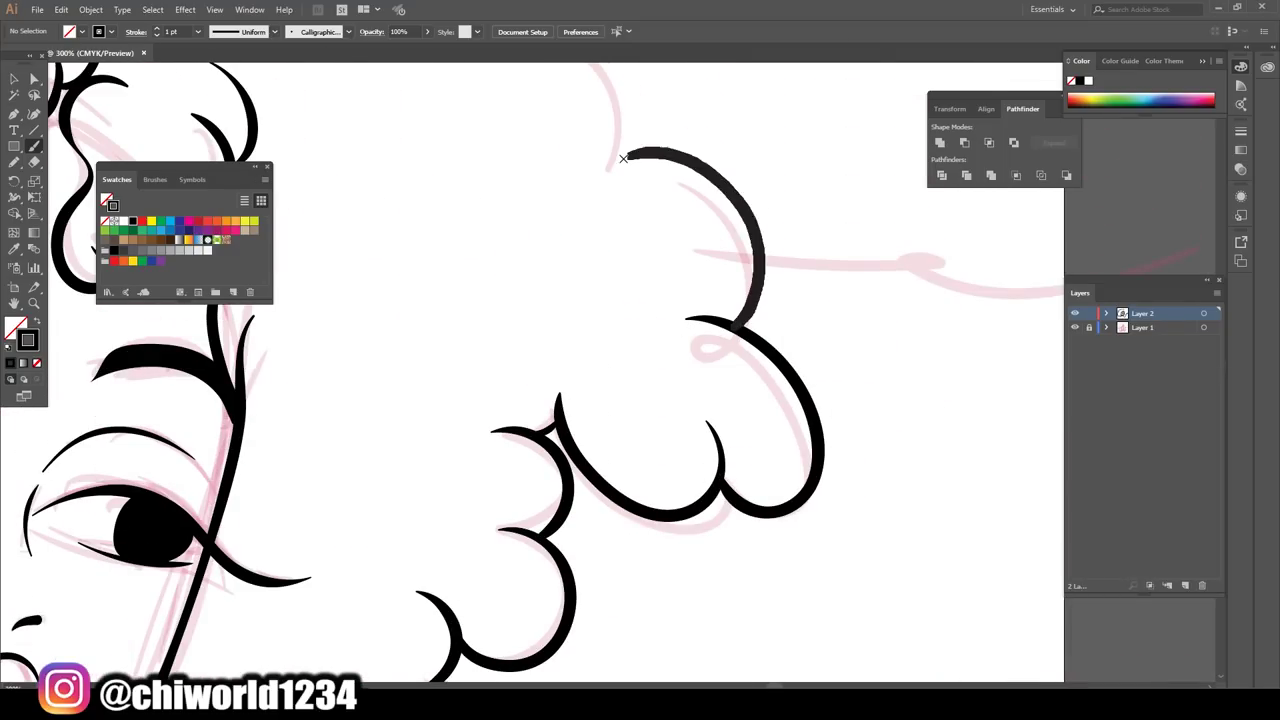
{"action": "scroll", "coordinate": [640, 300], "scroll_direction": "up", "scroll_amount": 3}
{"action": "mouse_move", "coordinate": [650, 410]}
{"action": "left_mouse_down"}
{"action": "mouse_move", "coordinate": [551, 280]}
{"action": "mouse_move", "coordinate": [335, 140]}
{"action": "left_mouse_up"}
- Add a curl along the hair's edge and a small inner curl in the left hair
{"action": "scroll", "coordinate": [671, 522], "scroll_direction": "down", "scroll_amount": 3}
{"action": "scroll", "coordinate": [671, 522], "scroll_direction": "up", "scroll_amount": 3}
{"action": "scroll", "coordinate": [671, 522], "scroll_direction": "down", "scroll_amount": 3}
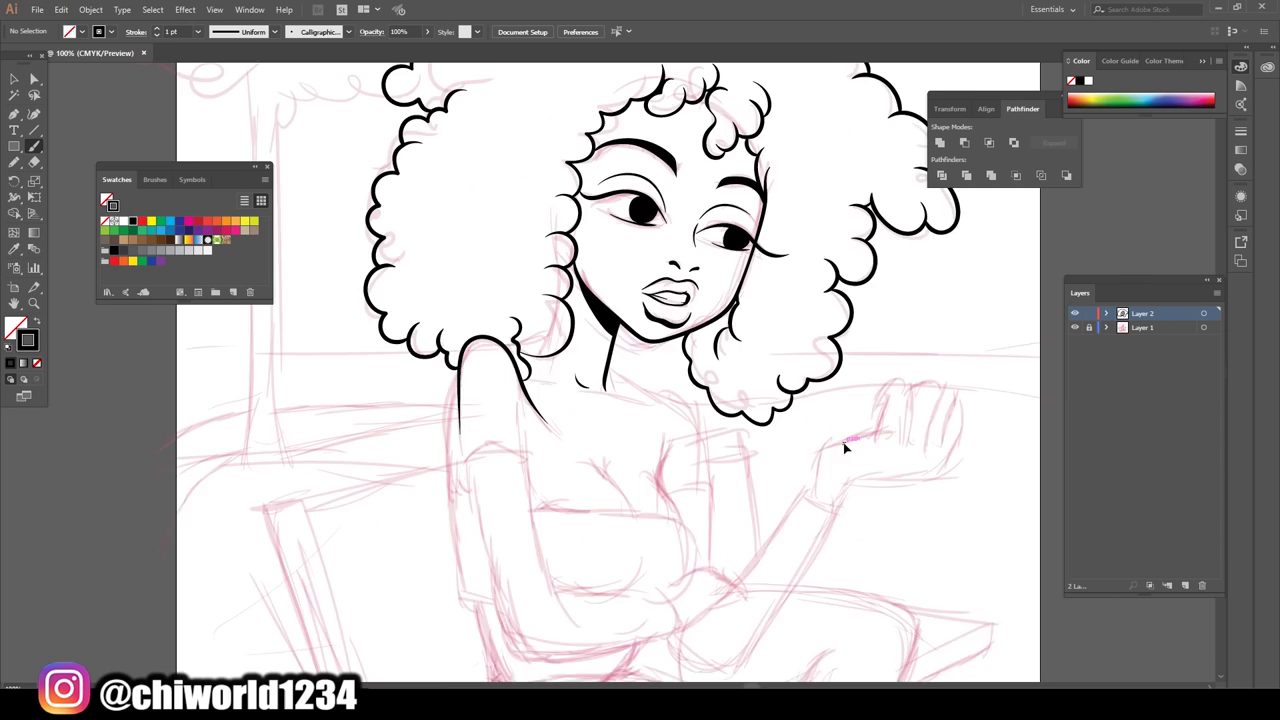
{"action": "scroll", "coordinate": [671, 522], "scroll_direction": "up", "scroll_amount": 3}
{"action": "mouse_move", "coordinate": [615, 190]}
{"action": "left_mouse_down"}
{"action": "mouse_move", "coordinate": [432, 288]}
{"action": "mouse_move", "coordinate": [470, 170]}
{"action": "left_mouse_up"}
{"action": "scroll", "coordinate": [883, 415], "scroll_direction": "down", "scroll_amount": 3}
{"action": "scroll", "coordinate": [883, 415], "scroll_direction": "down", "scroll_amount": 2}
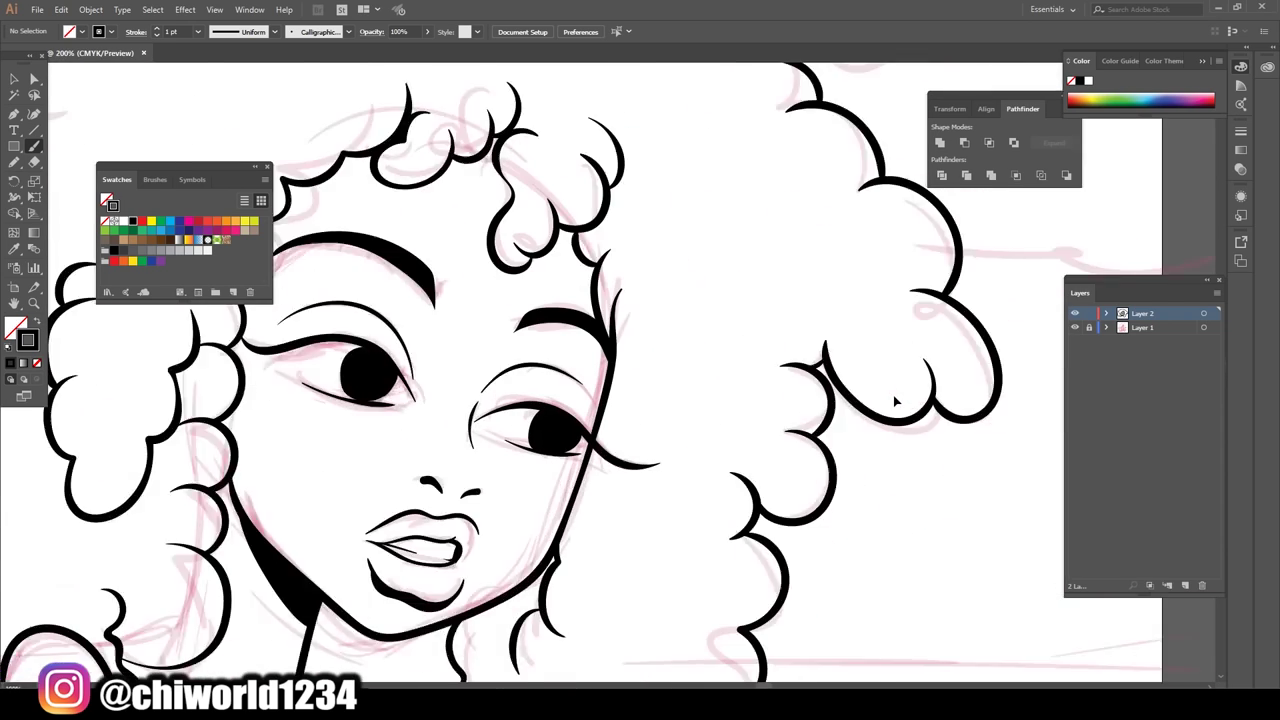
{"action": "scroll", "coordinate": [760, 420], "scroll_direction": "up", "scroll_amount": 3}
{"action": "scroll", "coordinate": [865, 535], "scroll_direction": "down", "scroll_amount": 5}
{"action": "scroll", "coordinate": [865, 535], "scroll_direction": "up", "scroll_amount": 3}
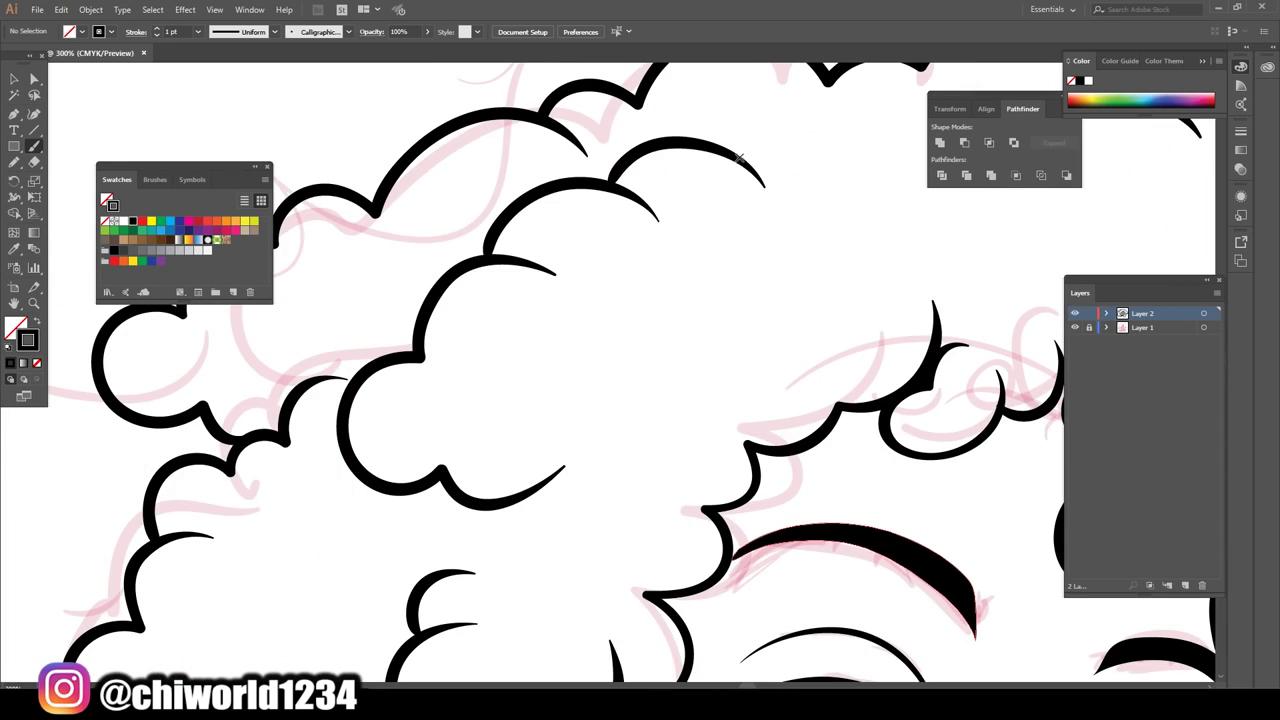
{"action": "scroll", "coordinate": [560, 470], "scroll_direction": "down", "scroll_amount": 3}
{"action": "scroll", "coordinate": [560, 470], "scroll_direction": "up", "scroll_amount": 1}
{"action": "mouse_move", "coordinate": [607, 460]}
{"action": "left_mouse_down"}
{"action": "mouse_move", "coordinate": [517, 462]}
{"action": "mouse_move", "coordinate": [511, 198]}
{"action": "left_mouse_up"}
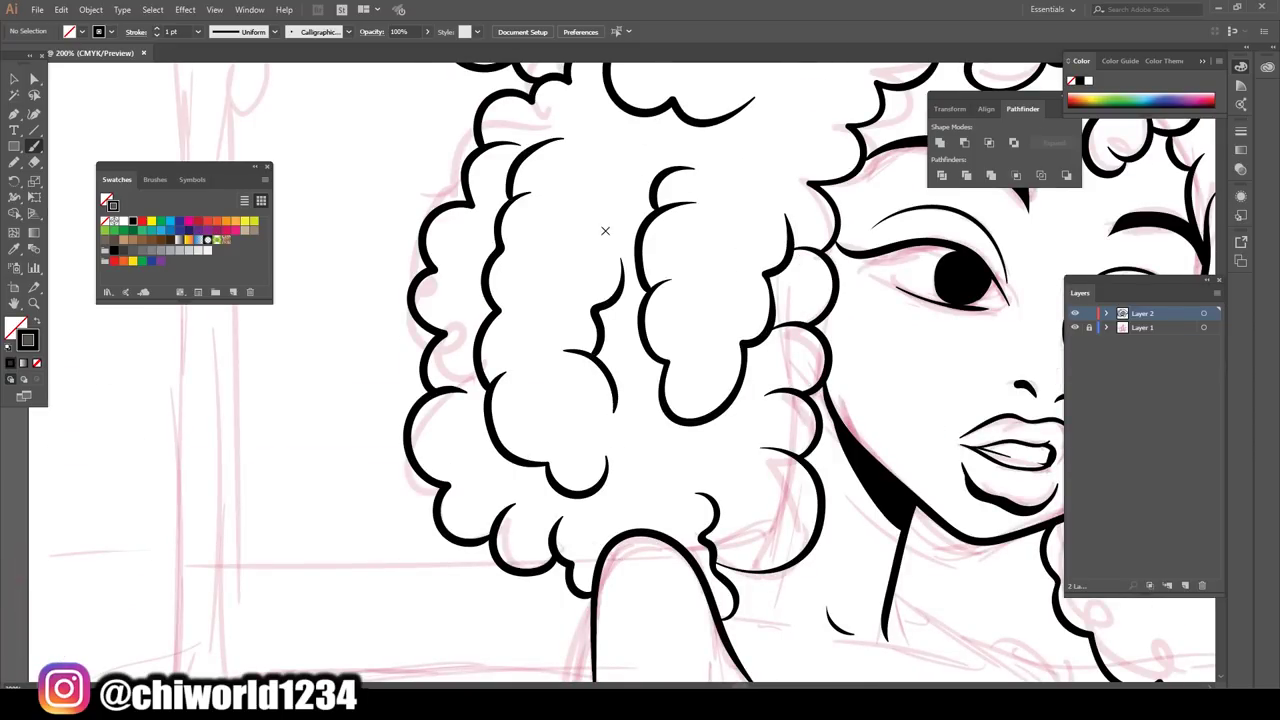
- Ink a cloud-shaped cuff and the upper and lower outlines of the arm
{"action": "scroll", "coordinate": [991, 434], "scroll_direction": "down", "scroll_amount": 5}
{"action": "scroll", "coordinate": [954, 446], "scroll_direction": "up", "scroll_amount": 6}
{"action": "mouse_move", "coordinate": [630, 428]}
{"action": "left_mouse_down"}
{"action": "mouse_move", "coordinate": [443, 434]}
{"action": "mouse_move", "coordinate": [619, 404]}
{"action": "left_mouse_up"}
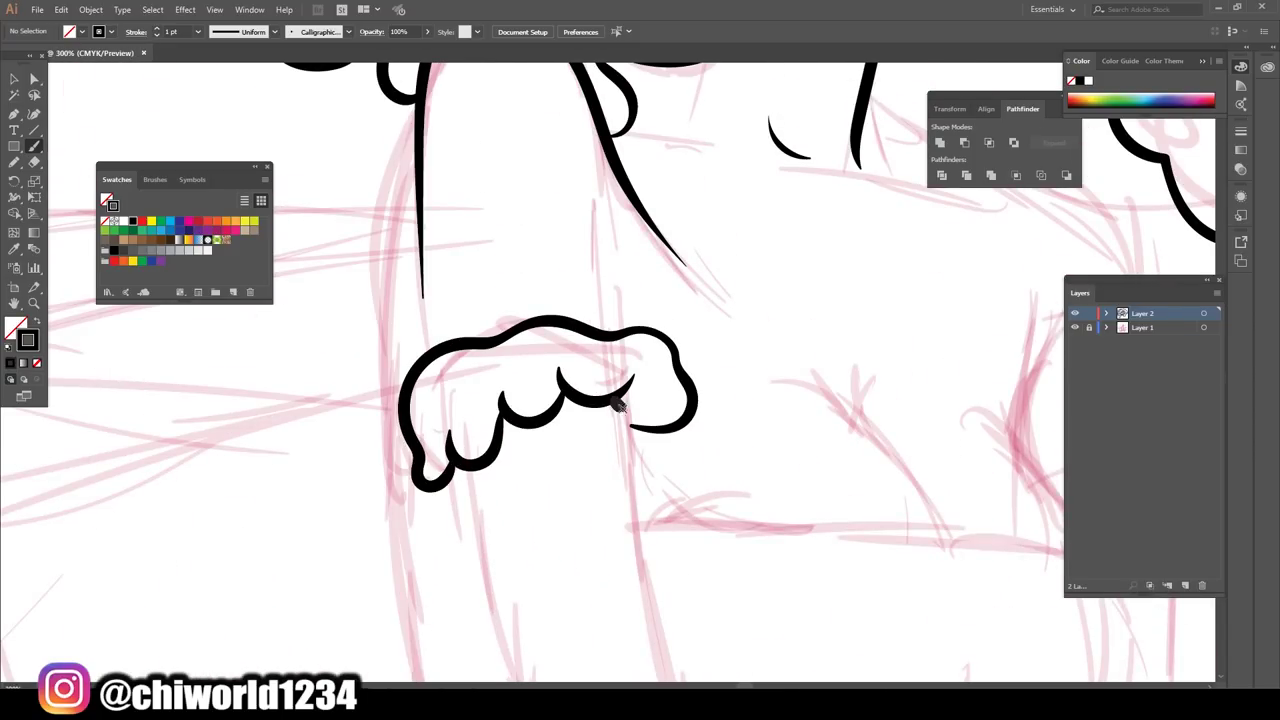
{"action": "scroll", "coordinate": [619, 404], "scroll_direction": "down", "scroll_amount": 2}
{"action": "mouse_move", "coordinate": [538, 224]}
{"action": "left_mouse_down"}
{"action": "mouse_move", "coordinate": [622, 495]}
{"action": "mouse_move", "coordinate": [797, 467]}
{"action": "left_mouse_up"}
{"action": "mouse_move", "coordinate": [420, 250]}
{"action": "left_mouse_down"}
{"action": "mouse_move", "coordinate": [448, 371]}
{"action": "mouse_move", "coordinate": [822, 549]}
{"action": "left_mouse_up"}
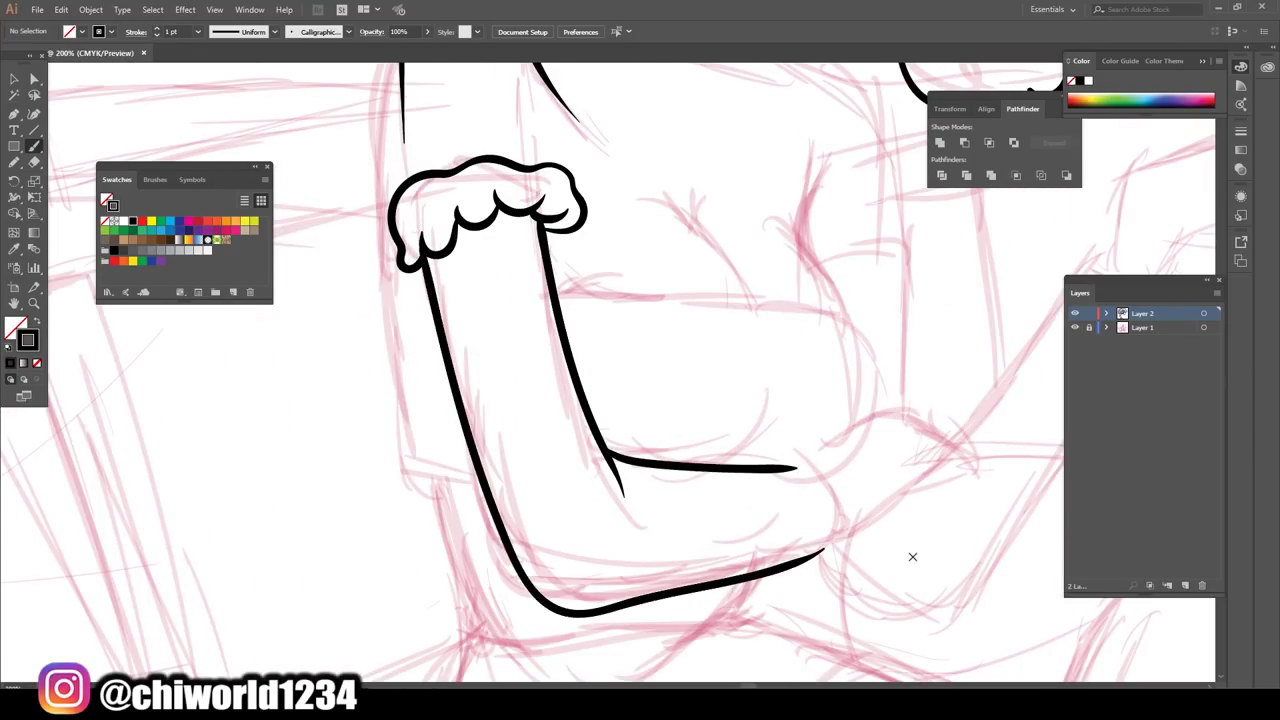
{"action": "scroll", "coordinate": [912, 556], "scroll_direction": "up", "scroll_amount": 2}
{"action": "scroll", "coordinate": [897, 537], "scroll_direction": "down", "scroll_amount": 3}
- Ink the ruffled top's wavy upper edge and scalloped lower edge
{"action": "mouse_move", "coordinate": [967, 495]}
{"action": "left_mouse_down"}
{"action": "mouse_move", "coordinate": [489, 360]}
{"action": "mouse_move", "coordinate": [295, 350]}
{"action": "left_mouse_up"}
{"action": "left_click_drag", "start_coordinate": [965, 488], "coordinate": [302, 425]}
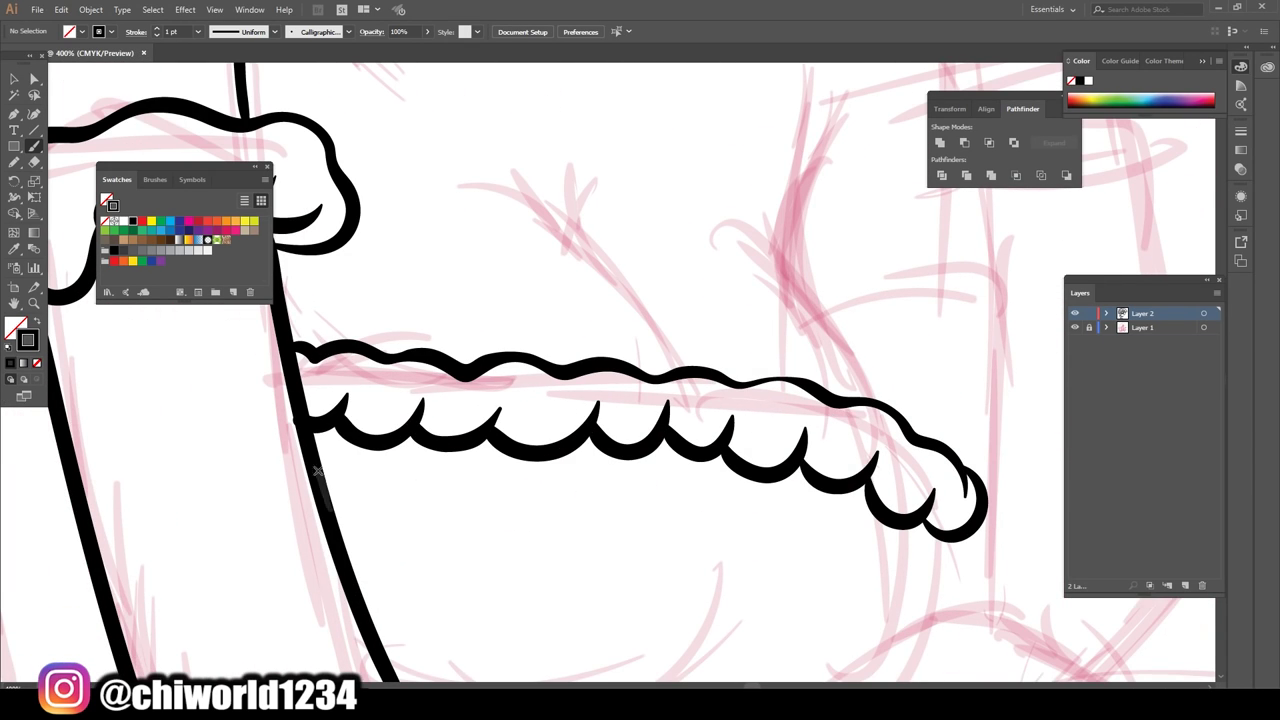
{"action": "scroll", "coordinate": [317, 470], "scroll_direction": "down", "scroll_amount": 3}
{"action": "scroll", "coordinate": [434, 500], "scroll_direction": "up", "scroll_amount": 3}
- Ink the scalloped sleeve cuffs and the curve under the bust
{"action": "left_click_drag", "start_coordinate": [510, 560], "coordinate": [370, 405]}
{"action": "scroll", "coordinate": [699, 517], "scroll_direction": "down", "scroll_amount": 1}
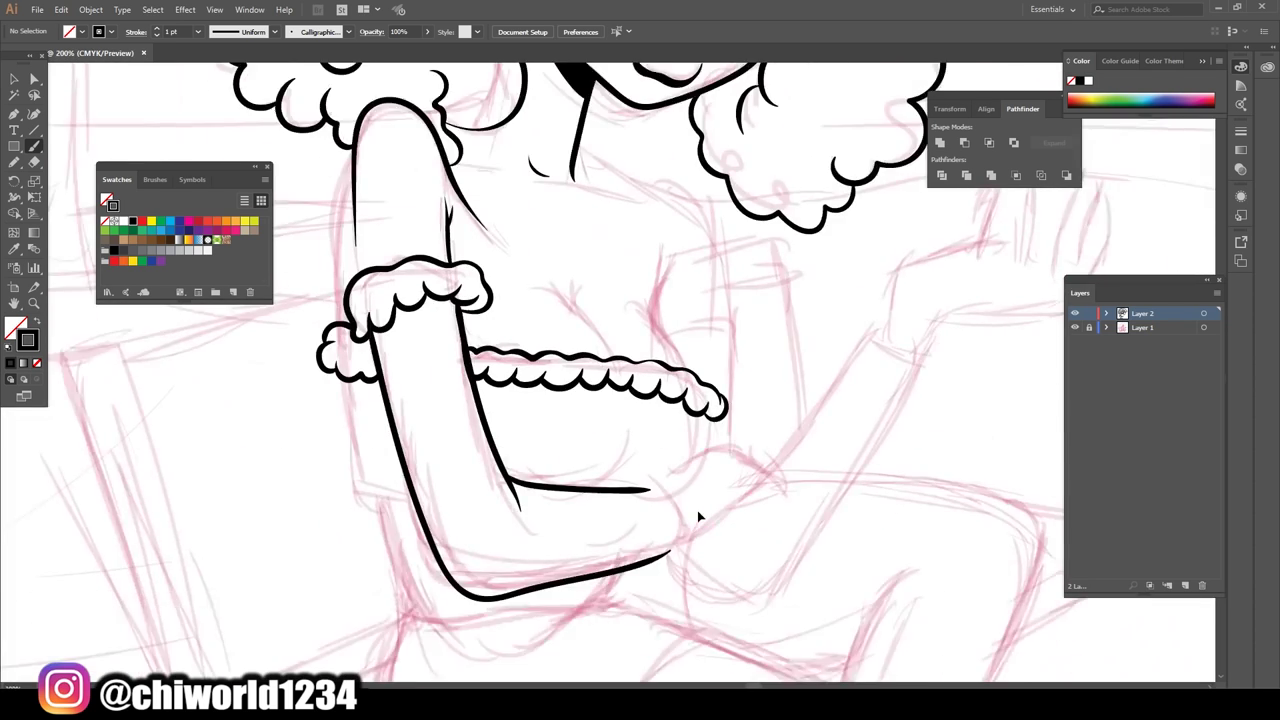
{"action": "scroll", "coordinate": [699, 517], "scroll_direction": "up", "scroll_amount": 1}
{"action": "left_click_drag", "start_coordinate": [760, 250], "coordinate": [540, 440]}
{"action": "scroll", "coordinate": [540, 440], "scroll_direction": "up", "scroll_amount": 1}
{"action": "left_click_drag", "start_coordinate": [543, 290], "coordinate": [520, 430]}
{"action": "scroll", "coordinate": [700, 450], "scroll_direction": "up", "scroll_amount": 1}
{"action": "left_click_drag", "start_coordinate": [885, 410], "coordinate": [565, 443]}
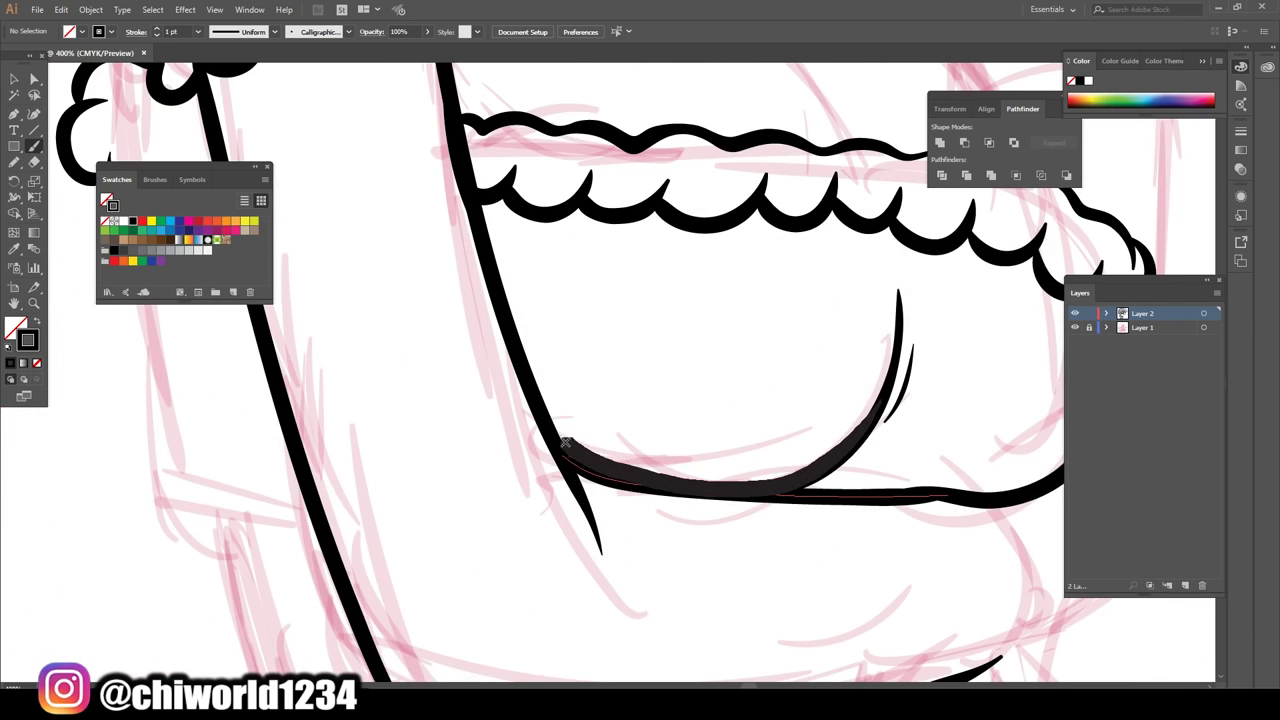
{"action": "scroll", "coordinate": [697, 621], "scroll_direction": "up", "scroll_amount": 1}
{"action": "mouse_move", "coordinate": [643, 614]}
{"action": "left_mouse_down"}
{"action": "mouse_move", "coordinate": [390, 560]}
{"action": "mouse_move", "coordinate": [355, 165]}
{"action": "left_mouse_up"}
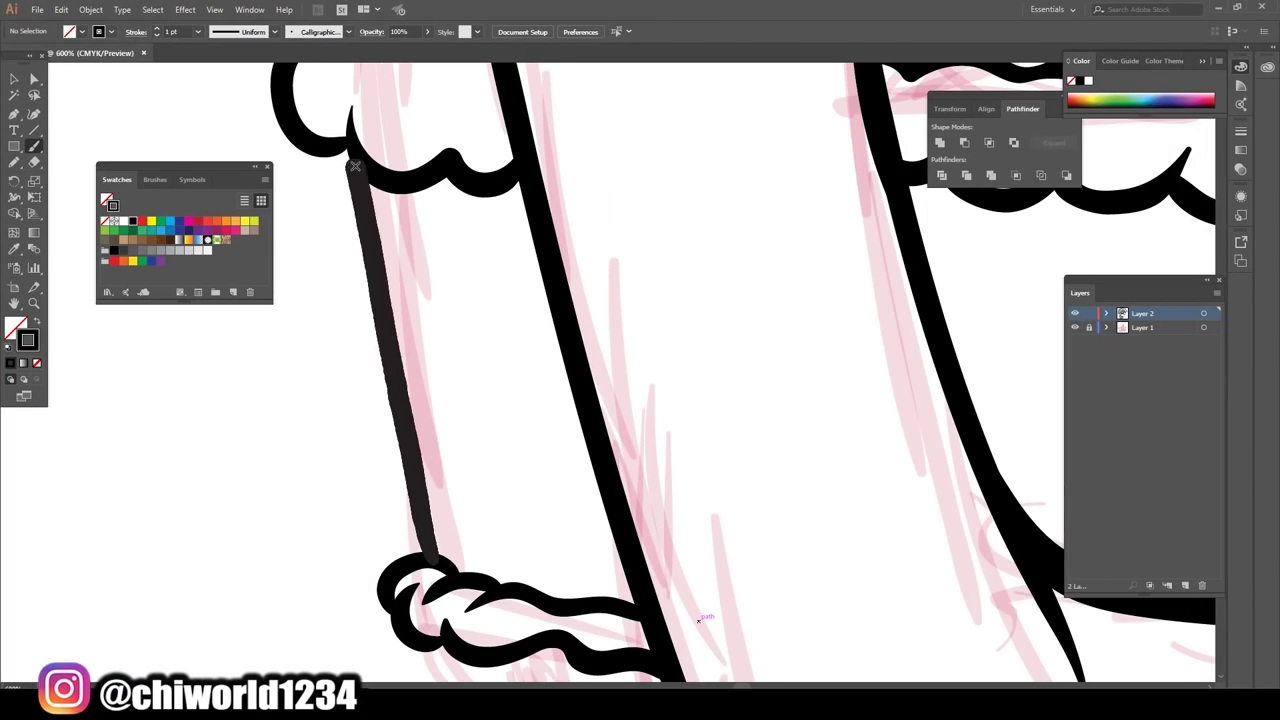
{"action": "scroll", "coordinate": [698, 620], "scroll_direction": "down", "scroll_amount": 1}
{"action": "scroll", "coordinate": [831, 529], "scroll_direction": "down", "scroll_amount": 1}
{"action": "scroll", "coordinate": [831, 529], "scroll_direction": "up", "scroll_amount": 2}
- Ink the chest curves, right body line, shoulder line and left arm outline
{"action": "left_click_drag", "start_coordinate": [510, 378], "coordinate": [725, 560]}
{"action": "left_click_drag", "start_coordinate": [612, 400], "coordinate": [652, 367]}
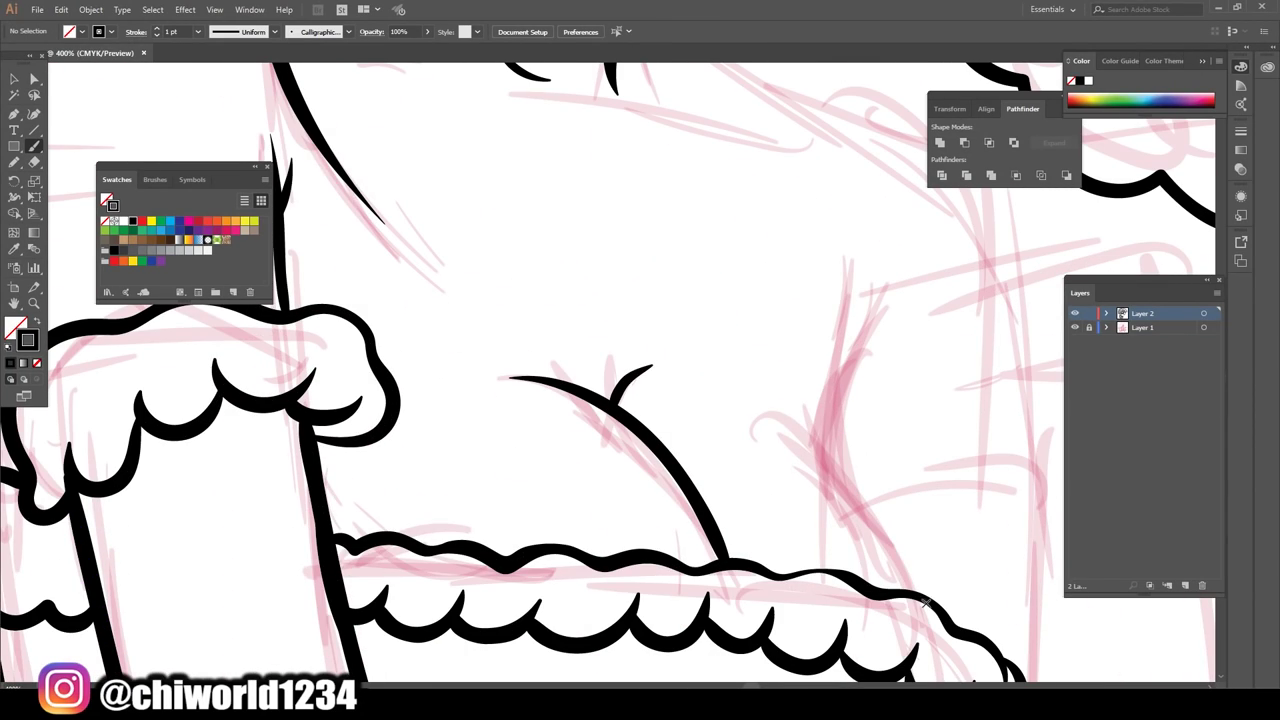
{"action": "left_click_drag", "start_coordinate": [925, 600], "coordinate": [850, 295]}
{"action": "scroll", "coordinate": [883, 443], "scroll_direction": "down", "scroll_amount": 1}
{"action": "left_click_drag", "start_coordinate": [520, 190], "coordinate": [663, 263]}
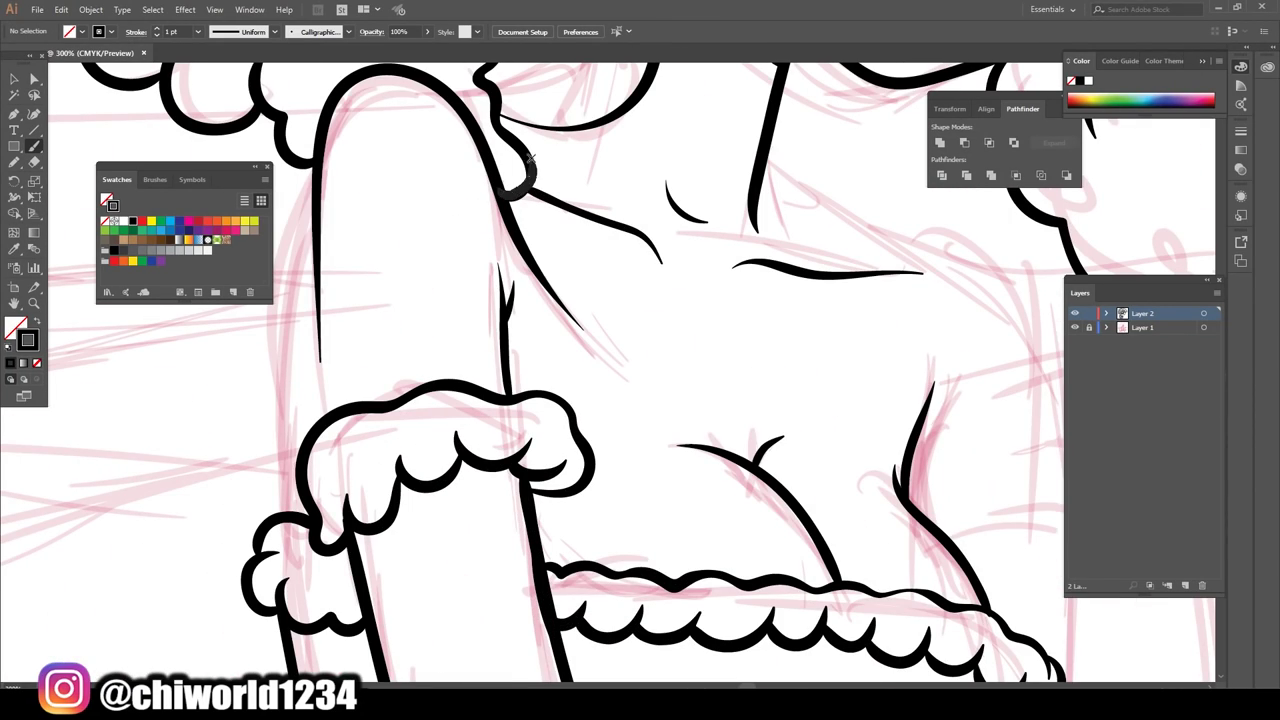
{"action": "scroll", "coordinate": [600, 230], "scroll_direction": "down", "scroll_amount": 4}
{"action": "scroll", "coordinate": [555, 205], "scroll_direction": "up", "scroll_amount": 4}
{"action": "left_click_drag", "start_coordinate": [475, 614], "coordinate": [530, 178]}
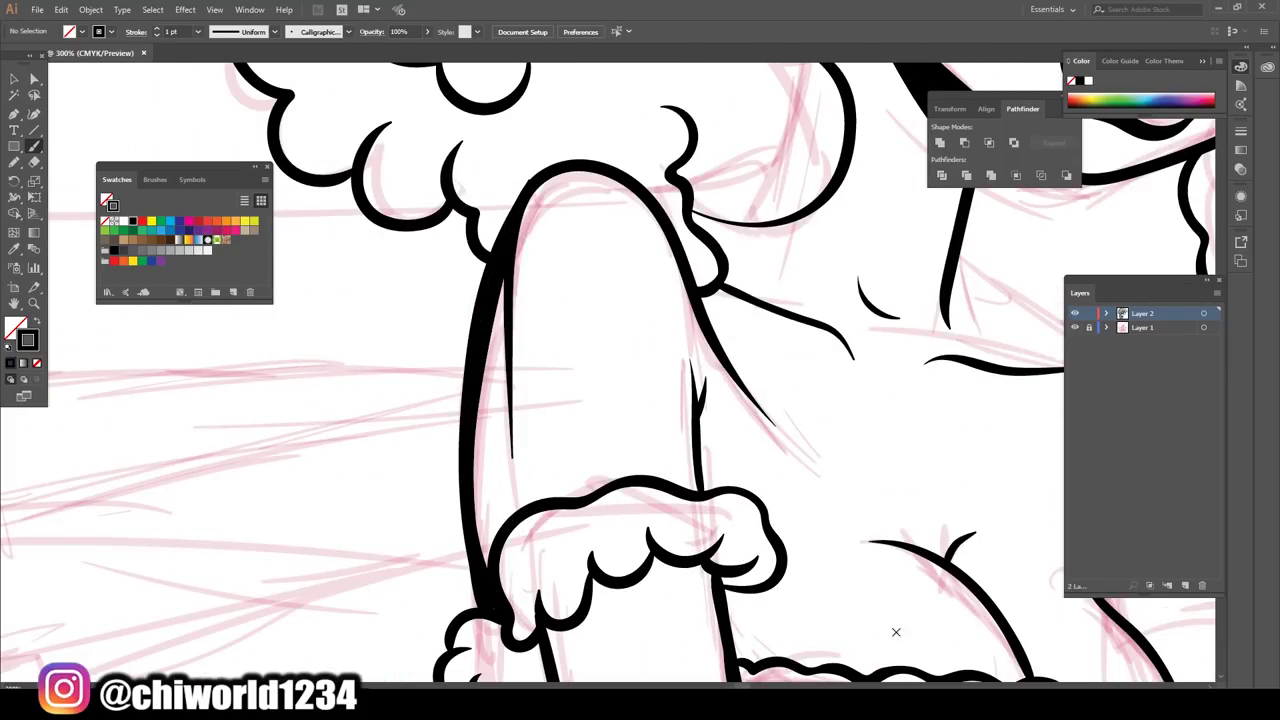
{"action": "scroll", "coordinate": [708, 672], "scroll_direction": "down", "scroll_amount": 4}
{"action": "scroll", "coordinate": [777, 614], "scroll_direction": "up", "scroll_amount": 5}
- Outline the raised arm with its wavy cuff and curled open hand
{"action": "mouse_move", "coordinate": [655, 468]}
{"action": "left_mouse_down"}
{"action": "mouse_move", "coordinate": [845, 460]}
{"action": "mouse_move", "coordinate": [690, 505]}
{"action": "left_mouse_up"}
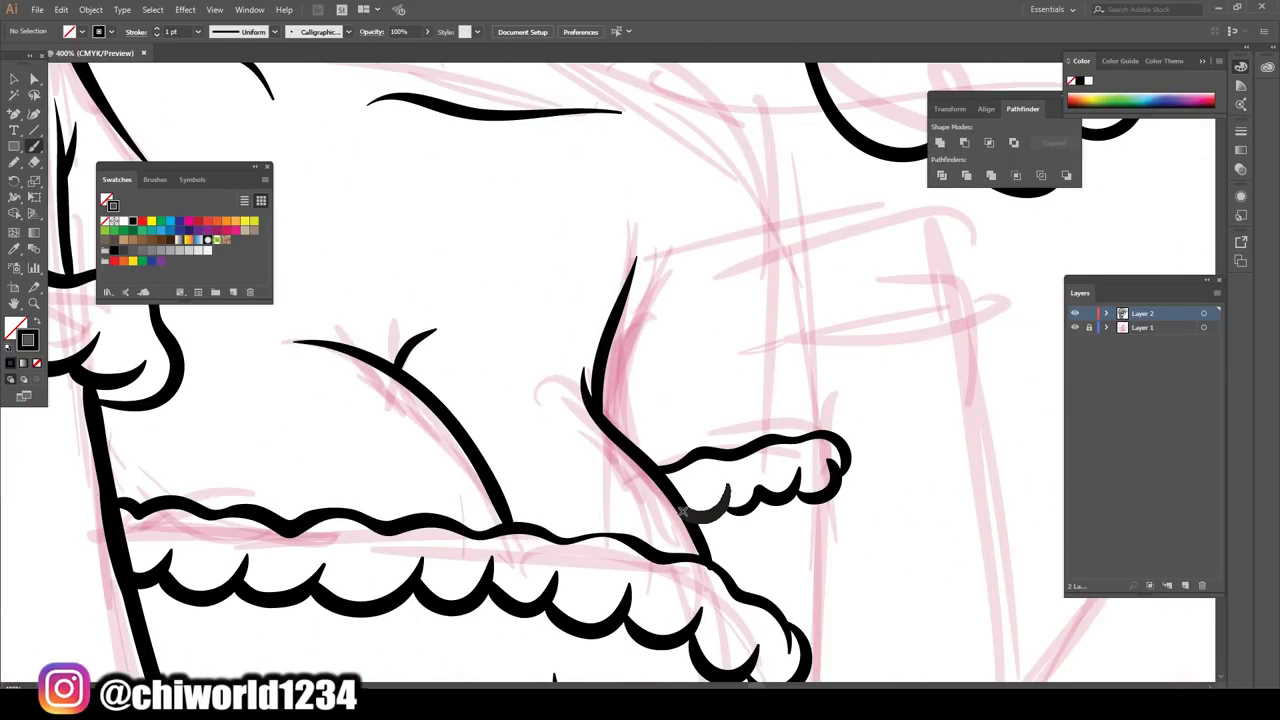
{"action": "scroll", "coordinate": [700, 500], "scroll_direction": "up", "scroll_amount": 4}
{"action": "left_click_drag", "start_coordinate": [415, 145], "coordinate": [805, 622]}
{"action": "scroll", "coordinate": [680, 520], "scroll_direction": "down", "scroll_amount": 4}
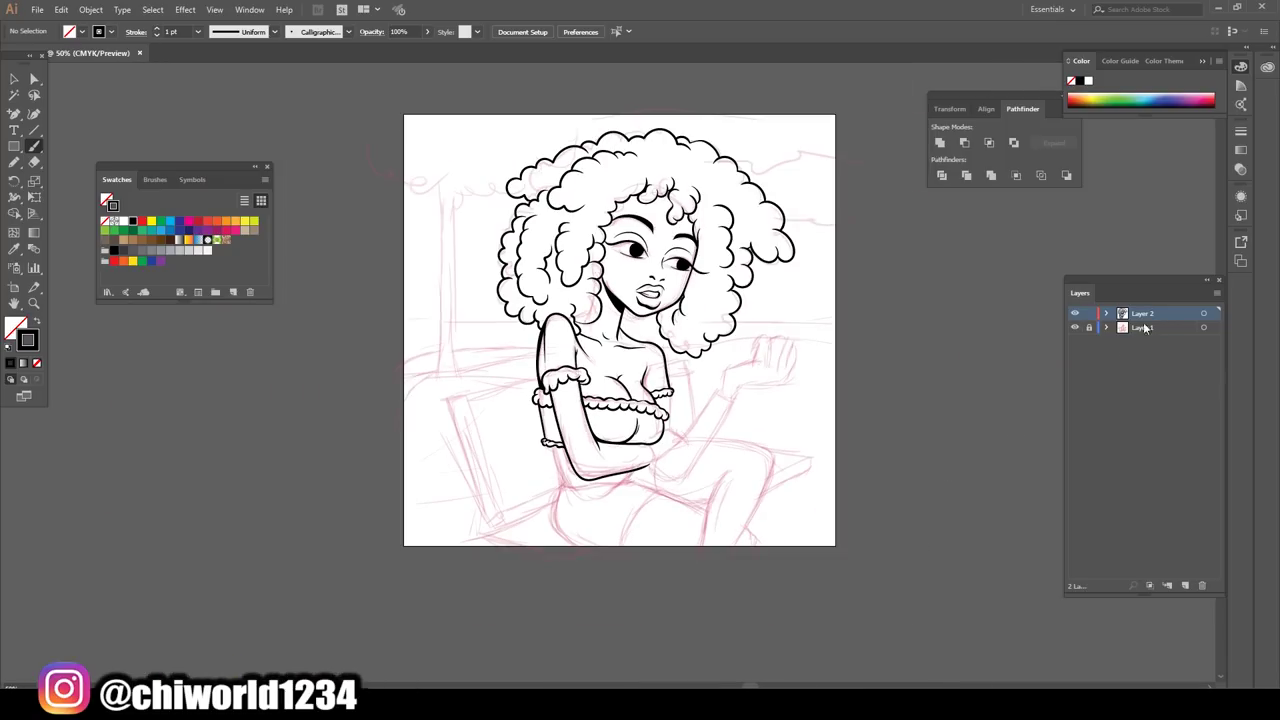
{"action": "scroll", "coordinate": [680, 520], "scroll_direction": "up", "scroll_amount": 2}
{"action": "scroll", "coordinate": [686, 521], "scroll_direction": "up", "scroll_amount": 2}
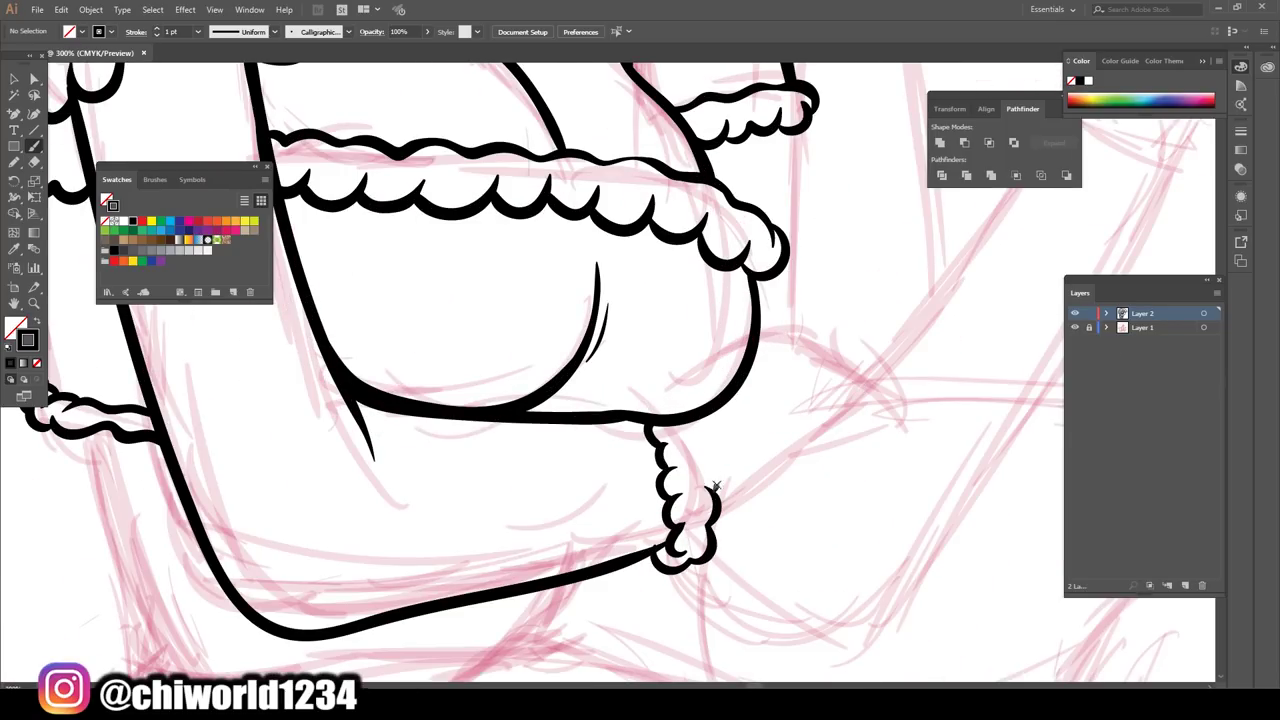
{"action": "left_click_drag", "start_coordinate": [713, 507], "coordinate": [823, 346]}
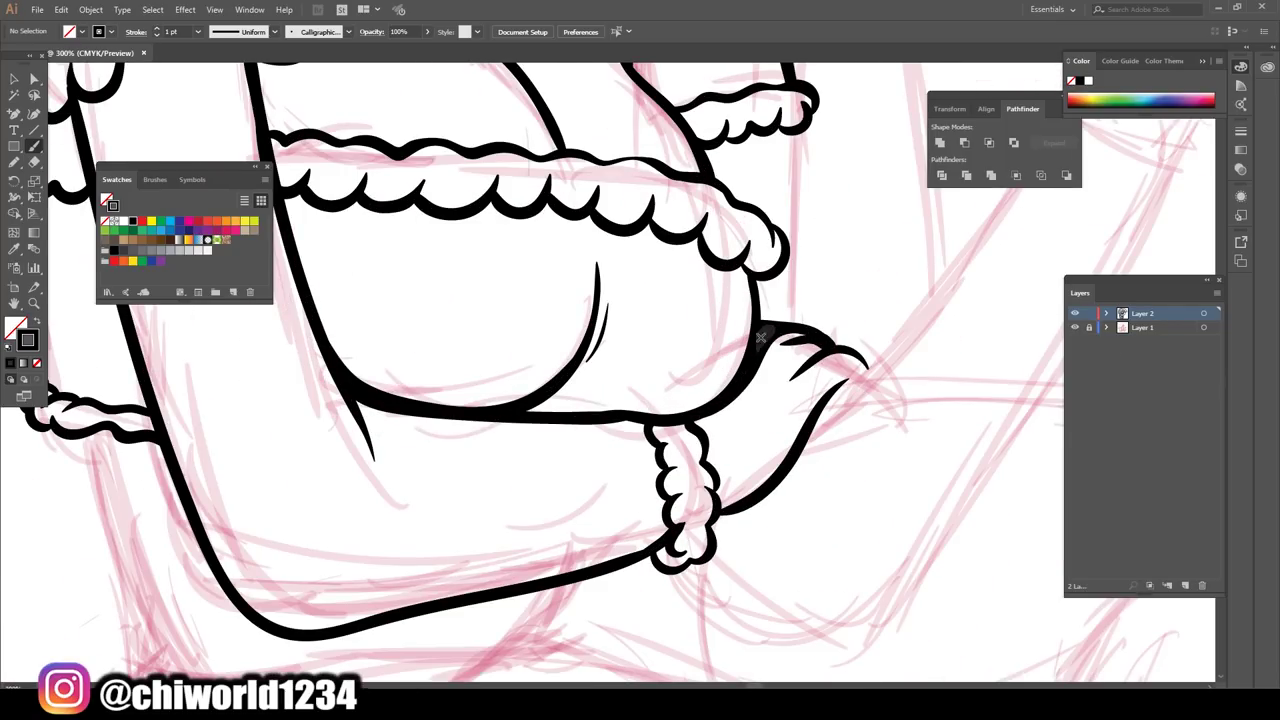
{"action": "scroll", "coordinate": [760, 337], "scroll_direction": "down", "scroll_amount": 3}
{"action": "scroll", "coordinate": [680, 400], "scroll_direction": "up", "scroll_amount": 3}
{"action": "scroll", "coordinate": [683, 500], "scroll_direction": "down", "scroll_amount": 3}
{"action": "scroll", "coordinate": [500, 400], "scroll_direction": "up", "scroll_amount": 2}
{"action": "mouse_move", "coordinate": [450, 280]}
{"action": "left_mouse_down"}
{"action": "mouse_move", "coordinate": [520, 452]}
{"action": "mouse_move", "coordinate": [832, 492]}
{"action": "left_mouse_up"}
{"action": "scroll", "coordinate": [520, 452], "scroll_direction": "down", "scroll_amount": 3}
{"action": "scroll", "coordinate": [934, 594], "scroll_direction": "up", "scroll_amount": 2}
- Ink the thigh, seat and inner-thigh outlines
{"action": "left_click_drag", "start_coordinate": [397, 412], "coordinate": [772, 662]}
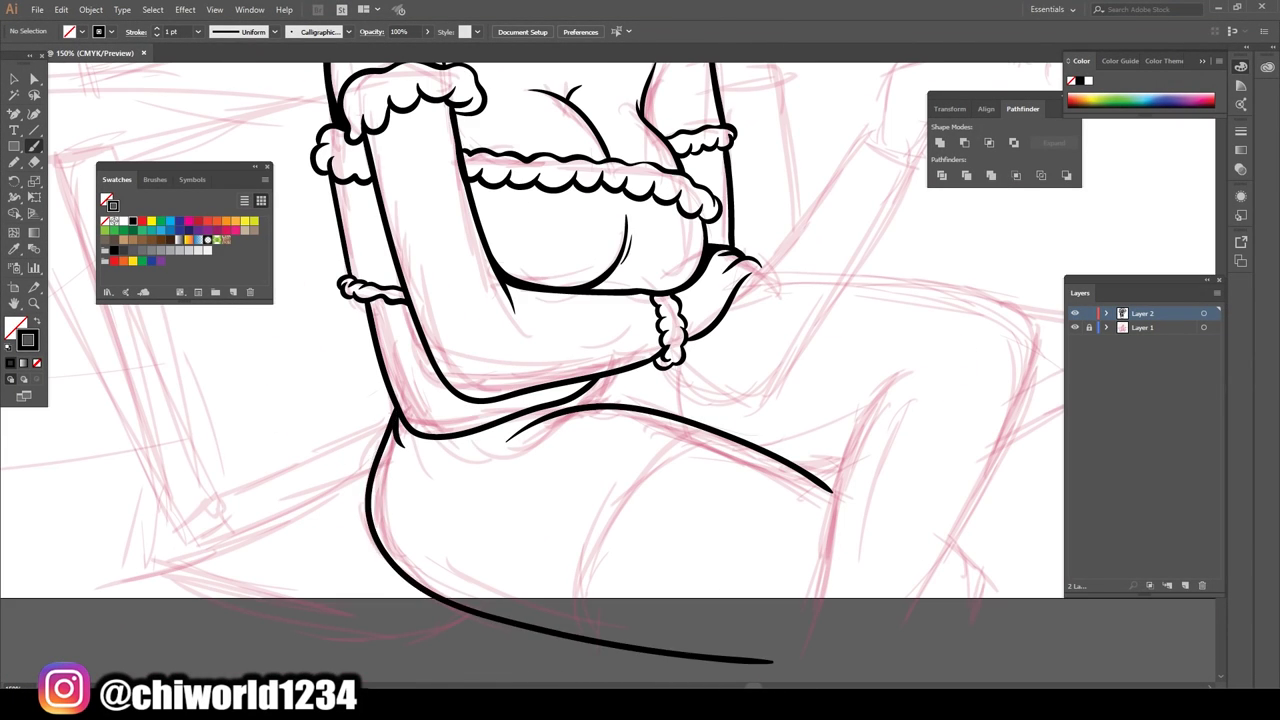
{"action": "scroll", "coordinate": [772, 640], "scroll_direction": "down", "scroll_amount": 3}
{"action": "scroll", "coordinate": [600, 450], "scroll_direction": "up", "scroll_amount": 3}
{"action": "left_click_drag", "start_coordinate": [614, 371], "coordinate": [517, 565]}
{"action": "scroll", "coordinate": [794, 642], "scroll_direction": "down", "scroll_amount": 3}
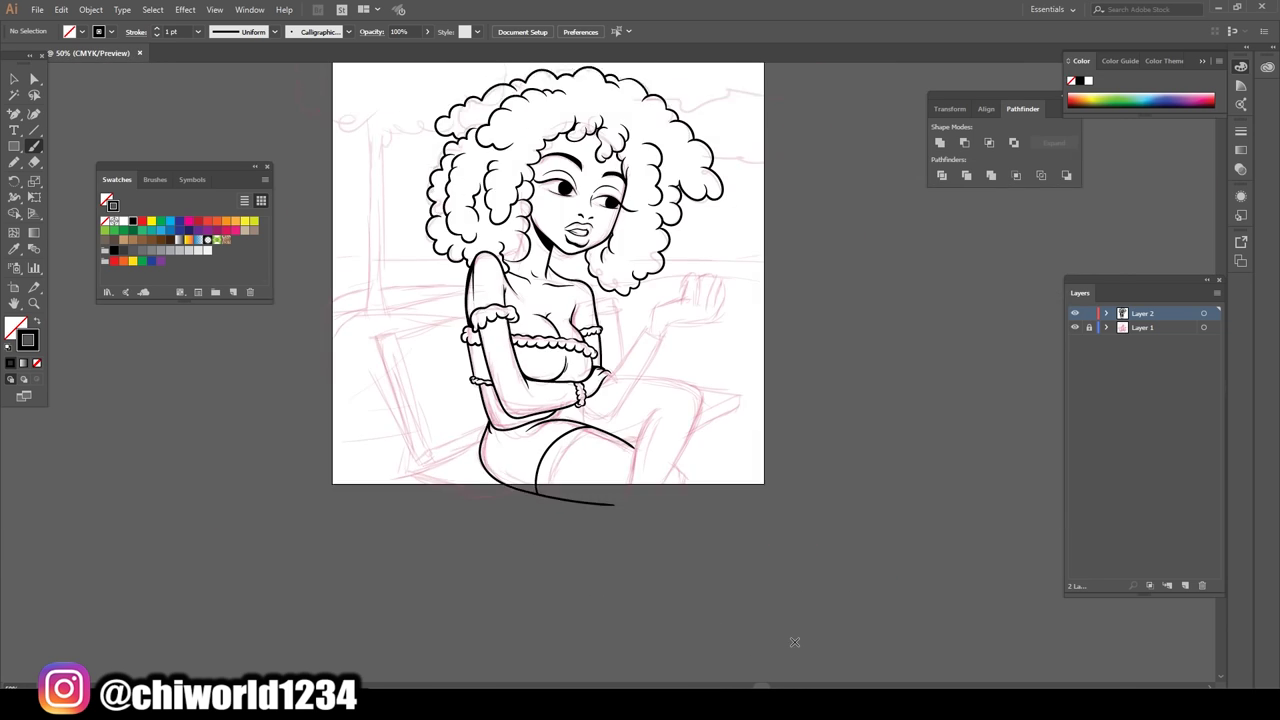
{"action": "scroll", "coordinate": [645, 353], "scroll_direction": "up", "scroll_amount": 3}
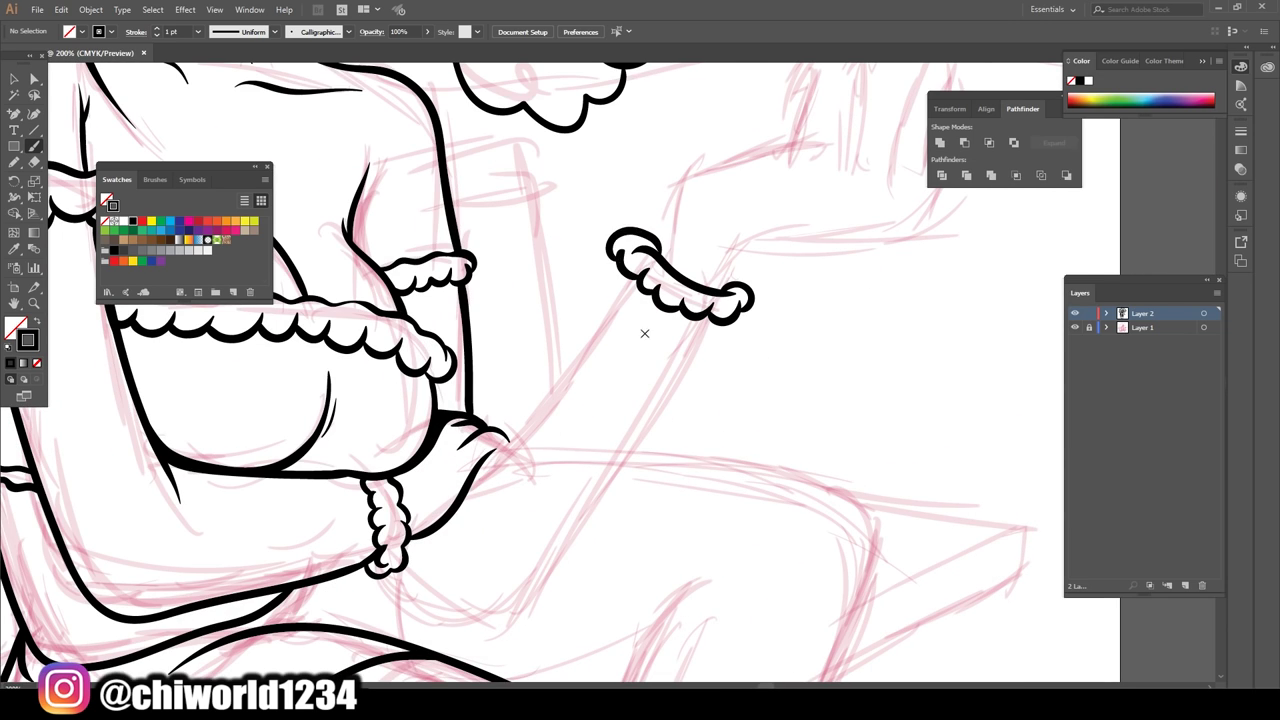
{"action": "scroll", "coordinate": [645, 333], "scroll_direction": "down", "scroll_amount": 2}
- Ink the crossed legs: leg strokes, knee, lower leg and foot
{"action": "left_click_drag", "start_coordinate": [737, 409], "coordinate": [680, 610]}
{"action": "left_click_drag", "start_coordinate": [643, 280], "coordinate": [520, 420]}
{"action": "scroll", "coordinate": [808, 653], "scroll_direction": "down", "scroll_amount": 3}
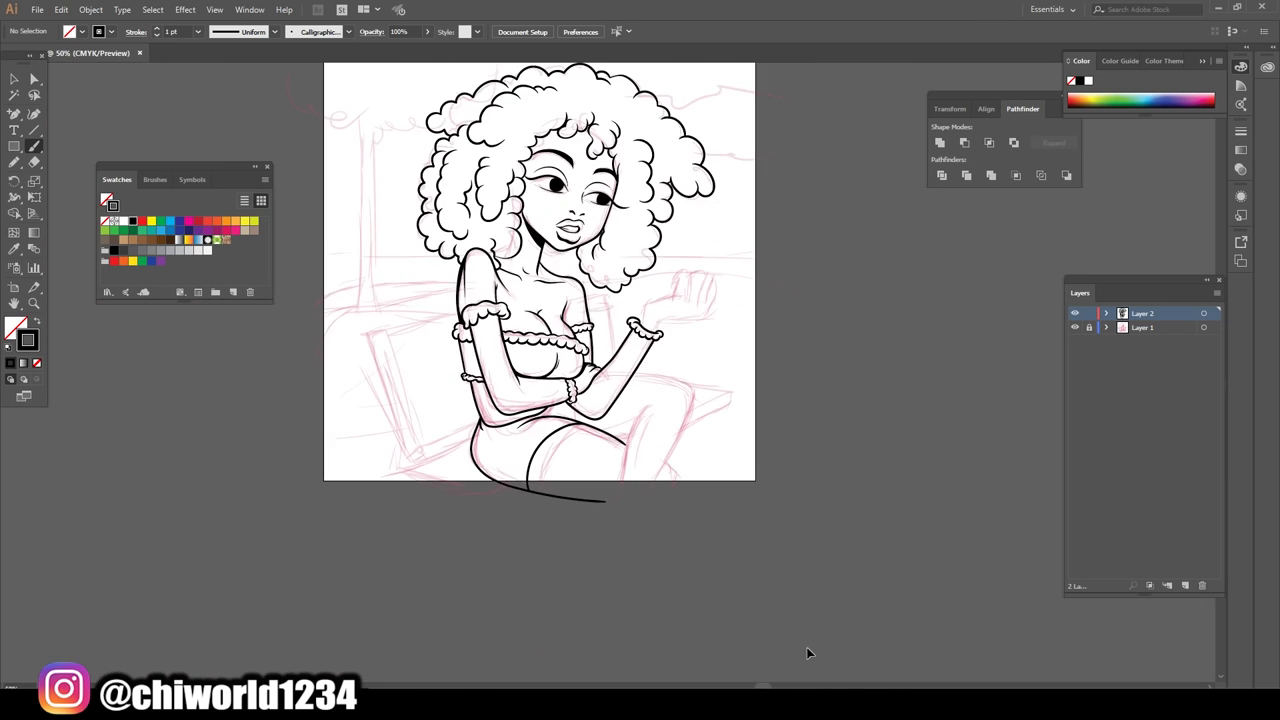
{"action": "scroll", "coordinate": [607, 435], "scroll_direction": "up", "scroll_amount": 3}
{"action": "scroll", "coordinate": [650, 400], "scroll_direction": "down", "scroll_amount": 1}
{"action": "left_click_drag", "start_coordinate": [630, 678], "coordinate": [778, 298]}
{"action": "left_click_drag", "start_coordinate": [908, 345], "coordinate": [915, 206]}
{"action": "left_click_drag", "start_coordinate": [950, 278], "coordinate": [750, 680]}
{"action": "left_click_drag", "start_coordinate": [848, 530], "coordinate": [888, 657]}
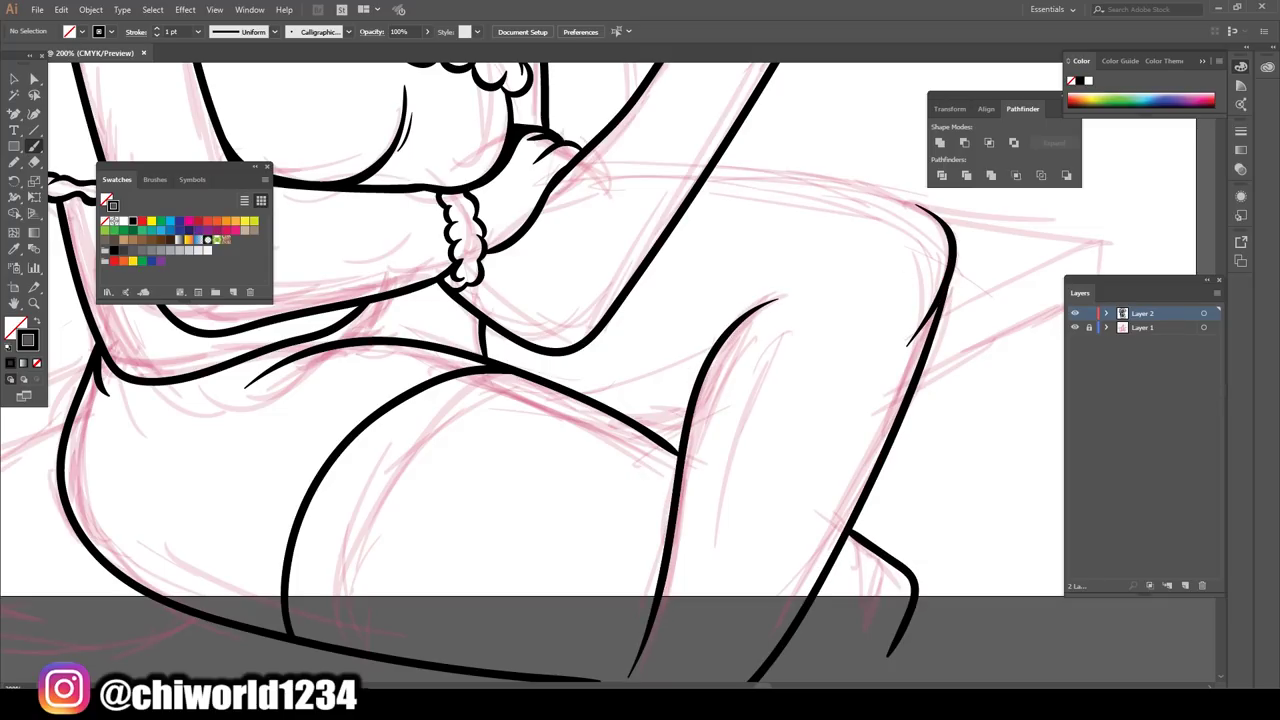
{"action": "scroll", "coordinate": [729, 554], "scroll_direction": "down", "scroll_amount": 1}
{"action": "scroll", "coordinate": [729, 554], "scroll_direction": "up", "scroll_amount": 1}
{"action": "scroll", "coordinate": [729, 500], "scroll_direction": "up", "scroll_amount": 1}
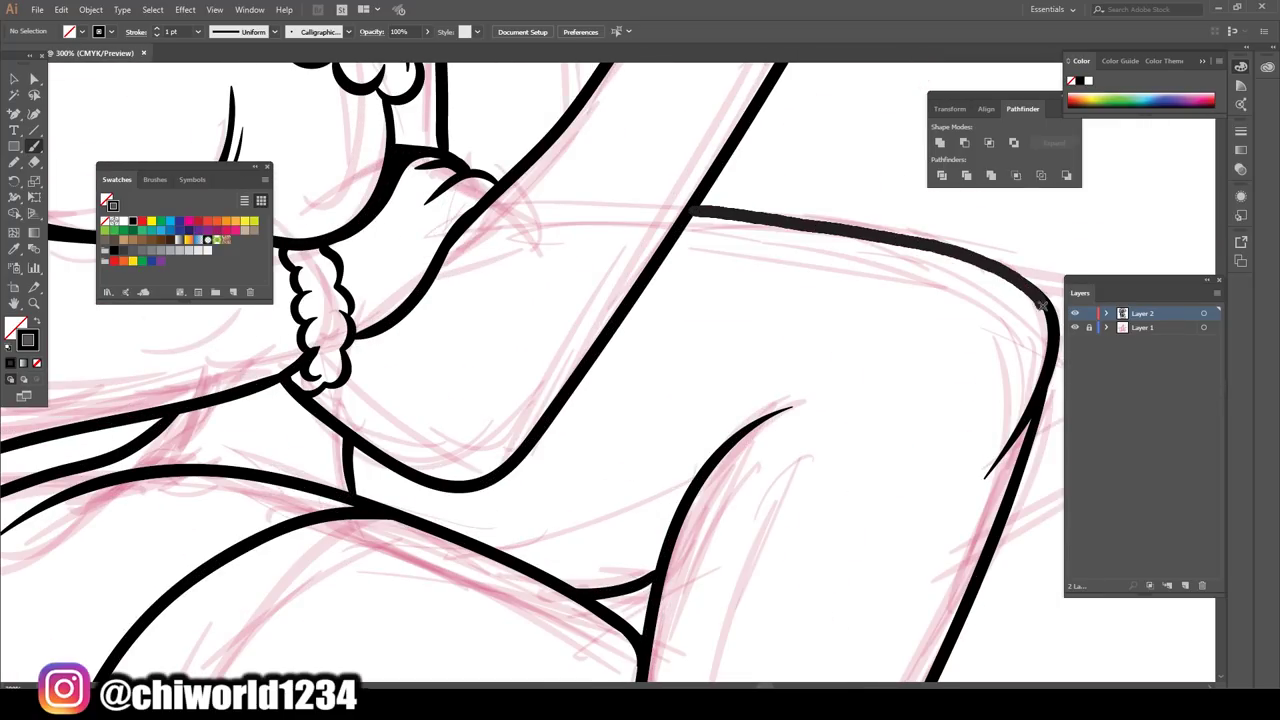
{"action": "scroll", "coordinate": [926, 464], "scroll_direction": "down", "scroll_amount": 2}
{"action": "scroll", "coordinate": [700, 400], "scroll_direction": "up", "scroll_amount": 2}
{"action": "scroll", "coordinate": [700, 400], "scroll_direction": "down", "scroll_amount": 1}
{"action": "scroll", "coordinate": [700, 380], "scroll_direction": "up", "scroll_amount": 3}
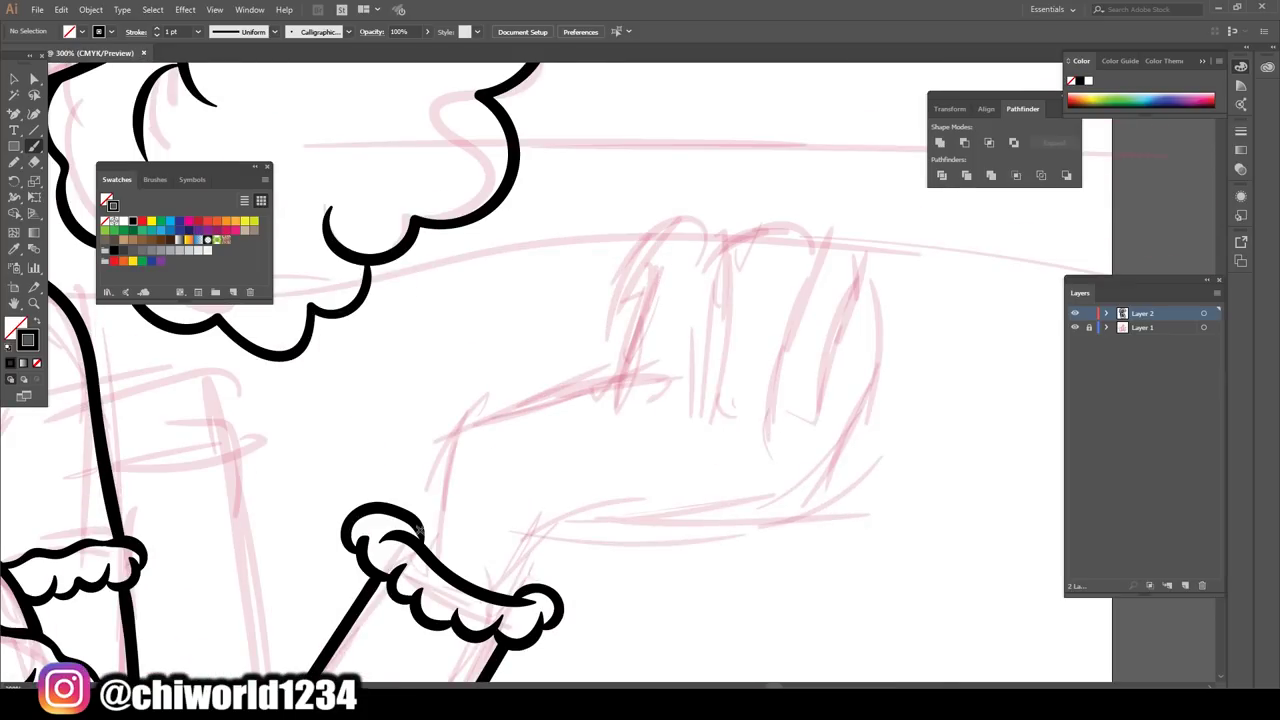
- Ink the forearm and fist with thumb, finger lines and wrist line
{"action": "mouse_move", "coordinate": [422, 544]}
{"action": "left_mouse_down"}
{"action": "mouse_move", "coordinate": [665, 349]}
{"action": "mouse_move", "coordinate": [740, 400]}
{"action": "left_mouse_up"}
{"action": "left_click_drag", "start_coordinate": [672, 310], "coordinate": [645, 352]}
{"action": "left_click_drag", "start_coordinate": [715, 238], "coordinate": [795, 420]}
{"action": "left_click_drag", "start_coordinate": [812, 225], "coordinate": [848, 420]}
{"action": "left_click_drag", "start_coordinate": [862, 272], "coordinate": [540, 514]}
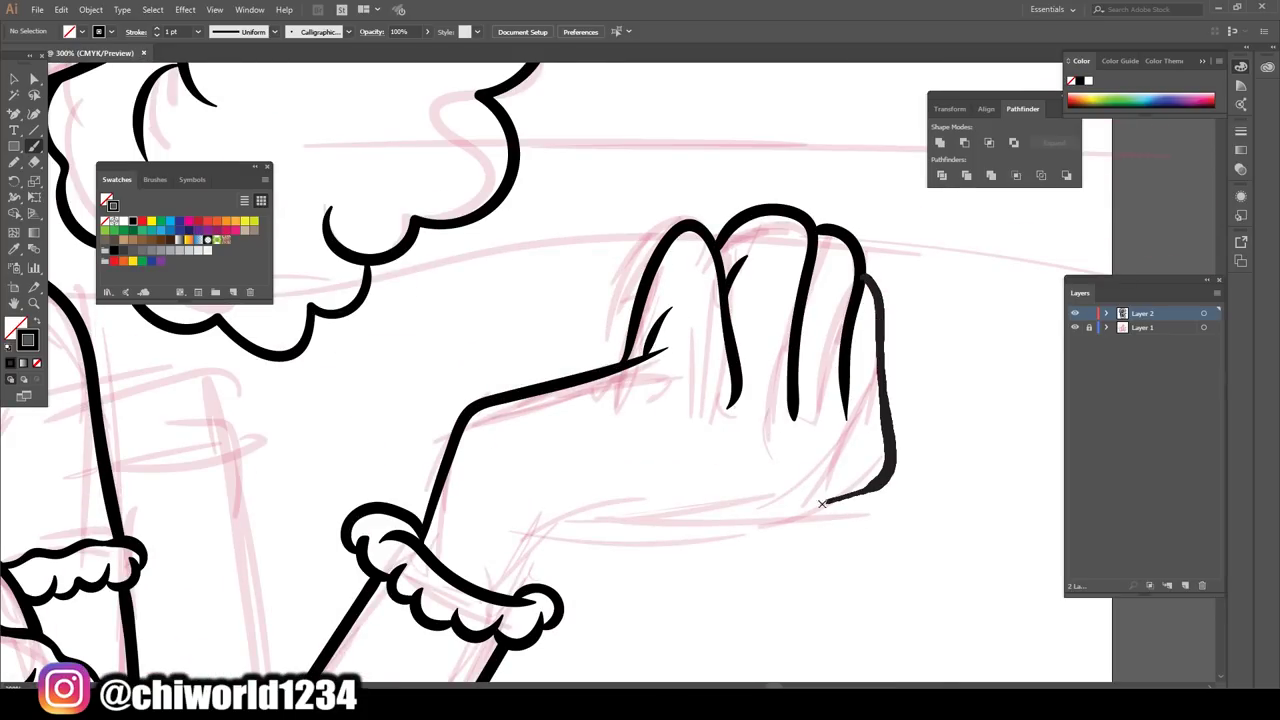
{"action": "left_click_drag", "start_coordinate": [515, 598], "coordinate": [586, 510]}
{"action": "scroll", "coordinate": [891, 586], "scroll_direction": "down", "scroll_amount": 3}
- Paint a solid black Blob Brush shadow under the torso
{"action": "scroll", "coordinate": [891, 586], "scroll_direction": "down", "scroll_amount": 2}
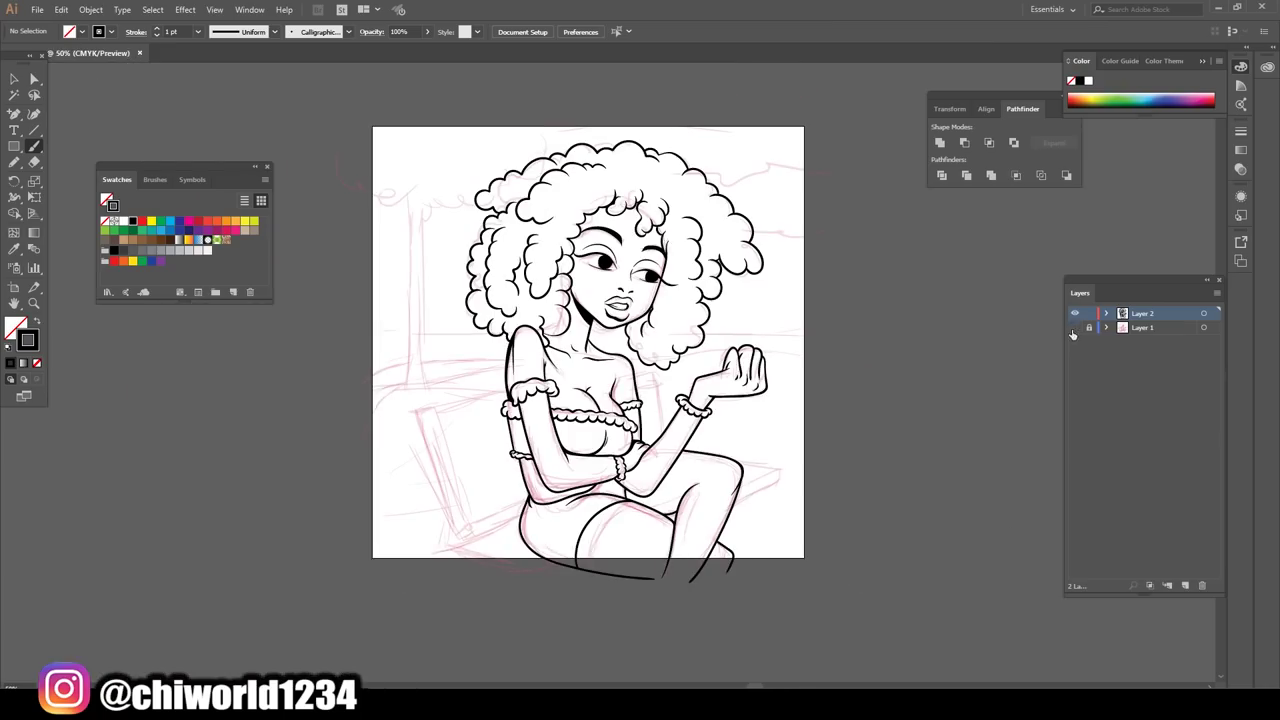
{"action": "scroll", "coordinate": [891, 586], "scroll_direction": "up", "scroll_amount": 2}
{"action": "scroll", "coordinate": [891, 586], "scroll_direction": "down", "scroll_amount": 1}
{"action": "key", "text": "shift+b"}
{"action": "scroll", "coordinate": [951, 563], "scroll_direction": "up", "scroll_amount": 2}
{"action": "scroll", "coordinate": [951, 563], "scroll_direction": "up", "scroll_amount": 2}
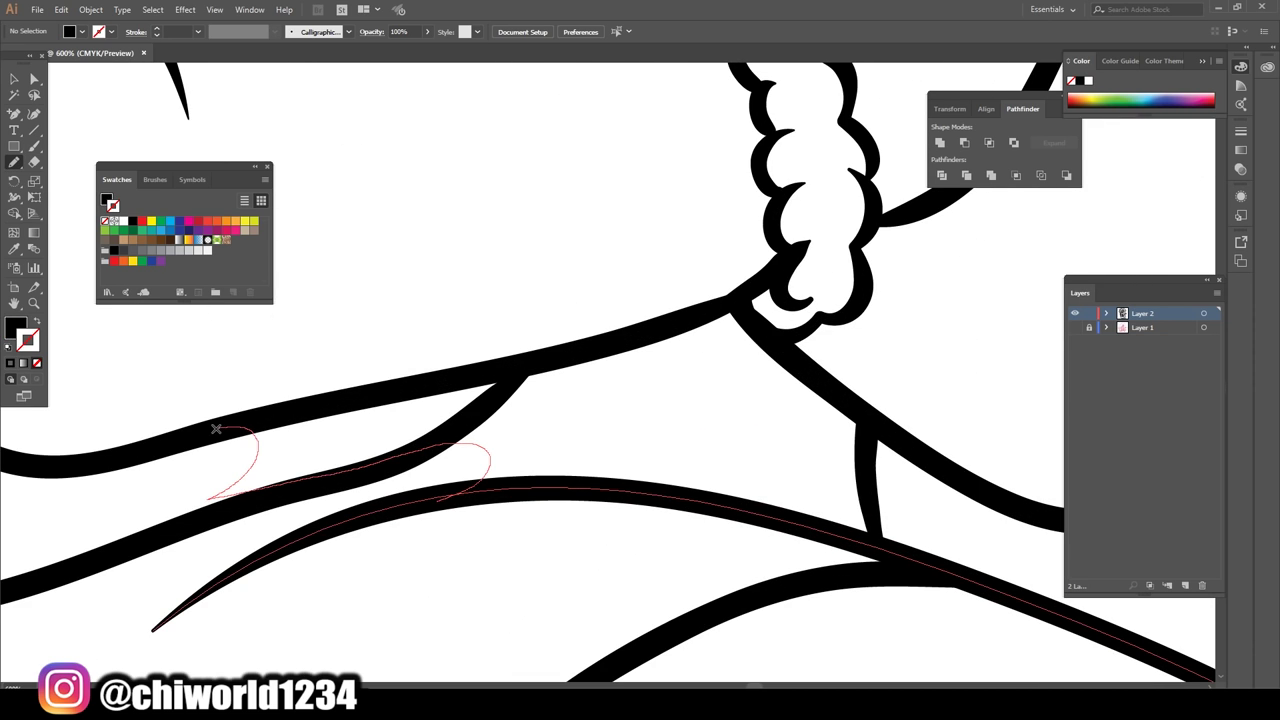
{"action": "left_click_drag", "start_coordinate": [214, 429], "coordinate": [314, 471]}
{"action": "scroll", "coordinate": [314, 471], "scroll_direction": "down", "scroll_amount": 3}
{"action": "scroll", "coordinate": [695, 627], "scroll_direction": "up", "scroll_amount": 2}
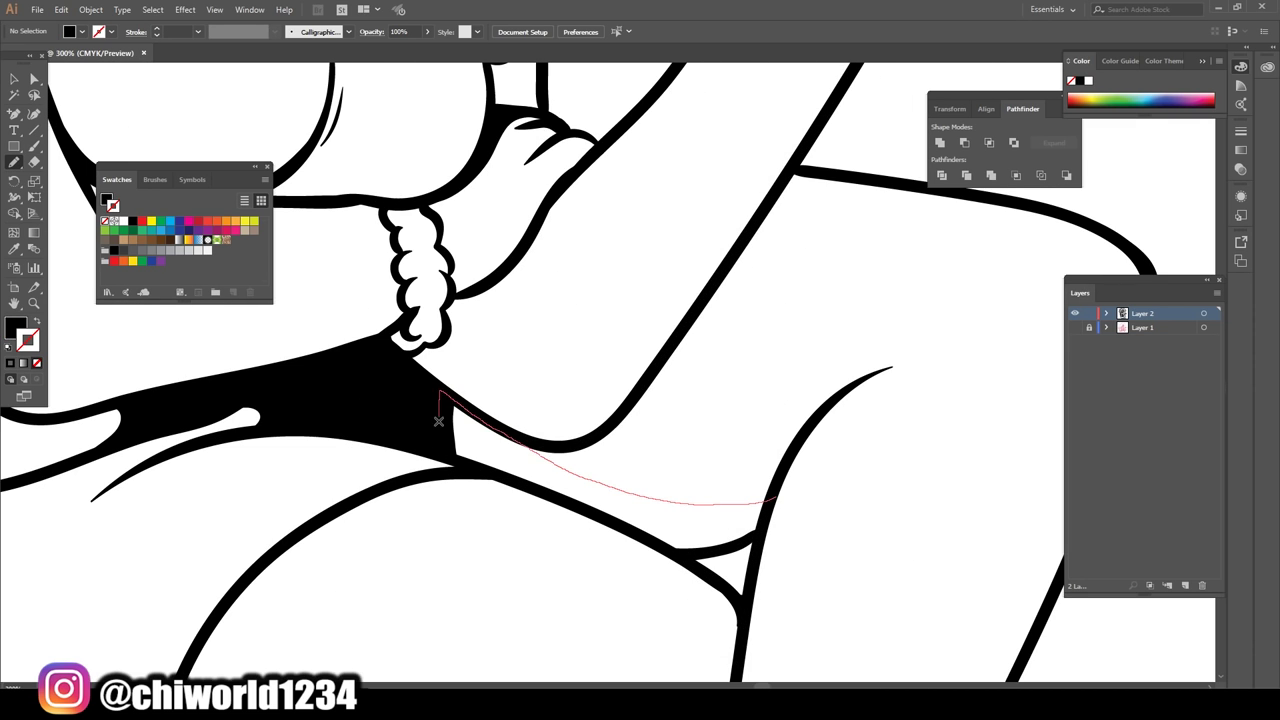
{"action": "left_click_drag", "start_coordinate": [438, 421], "coordinate": [438, 421]}
{"action": "scroll", "coordinate": [829, 491], "scroll_direction": "down", "scroll_amount": 3}
{"action": "scroll", "coordinate": [500, 423], "scroll_direction": "up", "scroll_amount": 2}
{"action": "scroll", "coordinate": [864, 614], "scroll_direction": "up", "scroll_amount": 1}
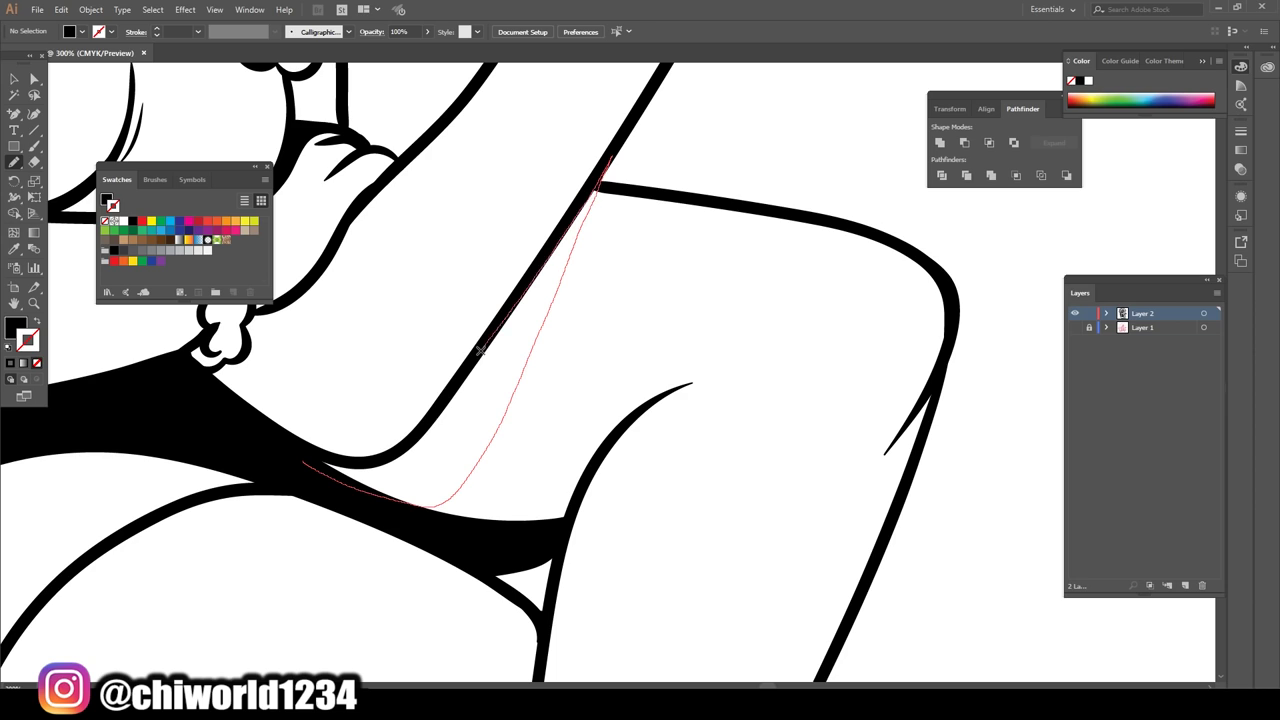
{"action": "scroll", "coordinate": [480, 350], "scroll_direction": "down", "scroll_amount": 4}
{"action": "scroll", "coordinate": [491, 614], "scroll_direction": "up", "scroll_amount": 5}
- Finish the black lap shadow, then select the strokes around the arm
{"action": "left_click_drag", "start_coordinate": [385, 535], "coordinate": [490, 521]}
{"action": "left_click_drag", "start_coordinate": [371, 549], "coordinate": [371, 549]}
{"action": "scroll", "coordinate": [434, 591], "scroll_direction": "down", "scroll_amount": 4}
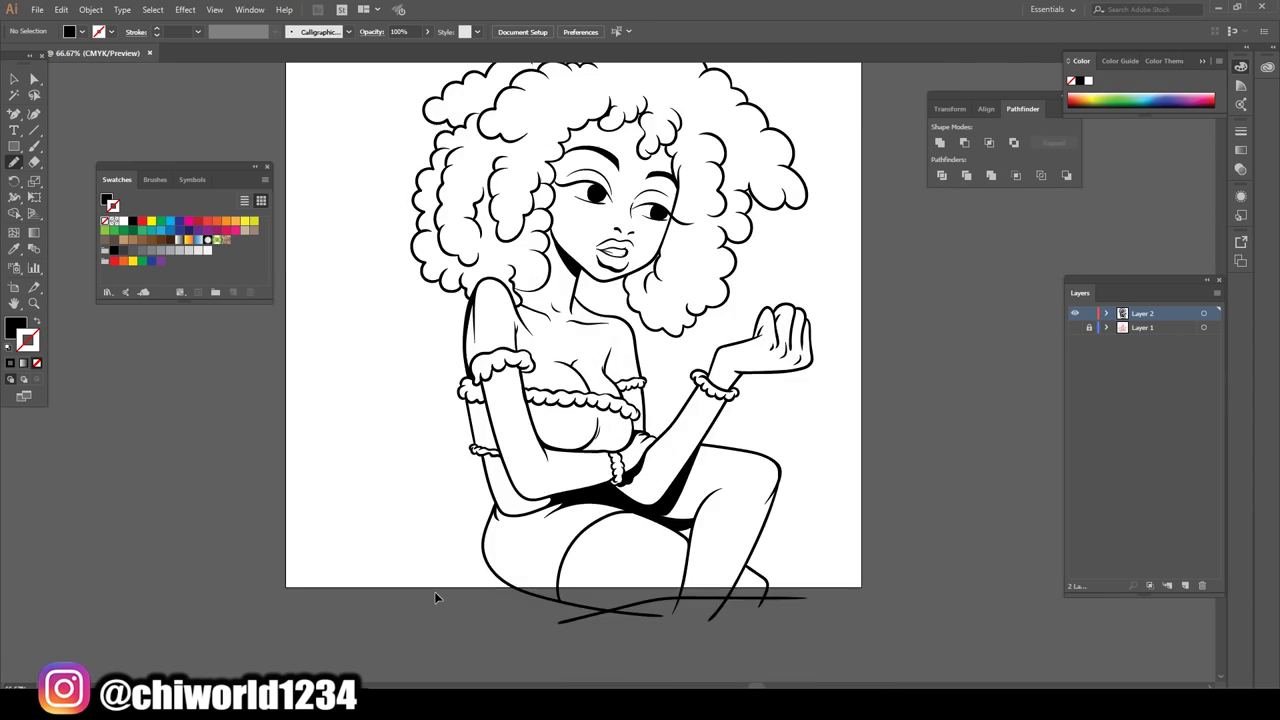
{"action": "scroll", "coordinate": [434, 591], "scroll_direction": "up", "scroll_amount": 5}
{"action": "scroll", "coordinate": [594, 337], "scroll_direction": "up", "scroll_amount": 1}
{"action": "scroll", "coordinate": [555, 478], "scroll_direction": "up", "scroll_amount": 1}
{"action": "scroll", "coordinate": [555, 478], "scroll_direction": "down", "scroll_amount": 4}
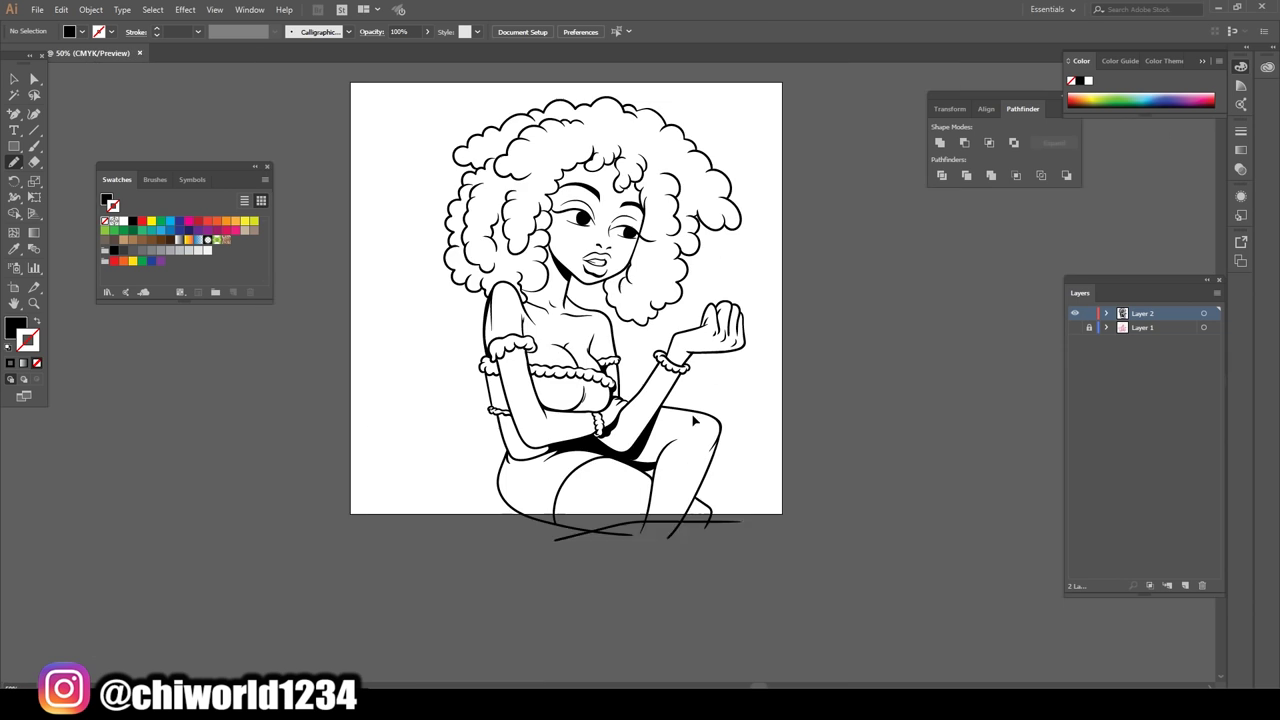
{"action": "scroll", "coordinate": [600, 350], "scroll_direction": "up", "scroll_amount": 3}
{"action": "key", "text": "v"}
{"action": "left_click_drag", "start_coordinate": [744, 200], "coordinate": [540, 398]}
- Thicken the arm with two more Blob Brush strokes
{"action": "scroll", "coordinate": [660, 352], "scroll_direction": "up", "scroll_amount": 2}
{"action": "key", "text": "shift+b"}
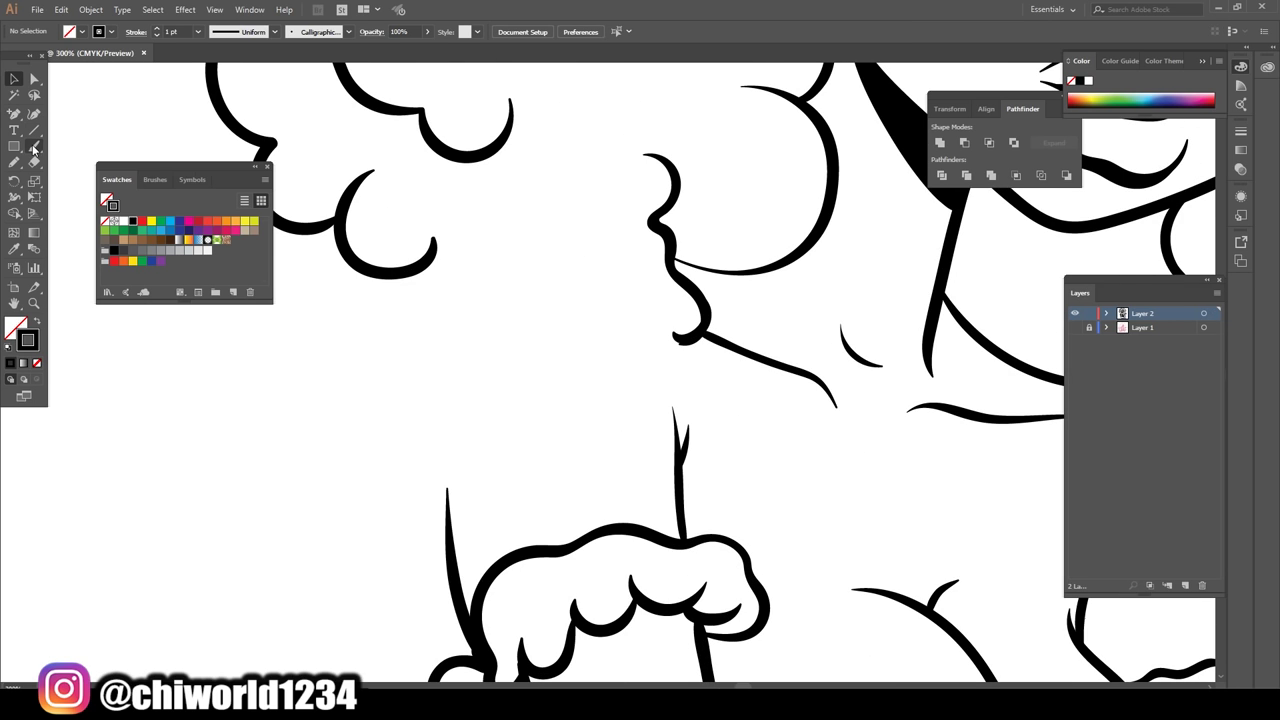
{"action": "left_click_drag", "start_coordinate": [458, 636], "coordinate": [670, 300]}
{"action": "left_click_drag", "start_coordinate": [458, 600], "coordinate": [436, 446]}
{"action": "scroll", "coordinate": [436, 446], "scroll_direction": "down", "scroll_amount": 4}
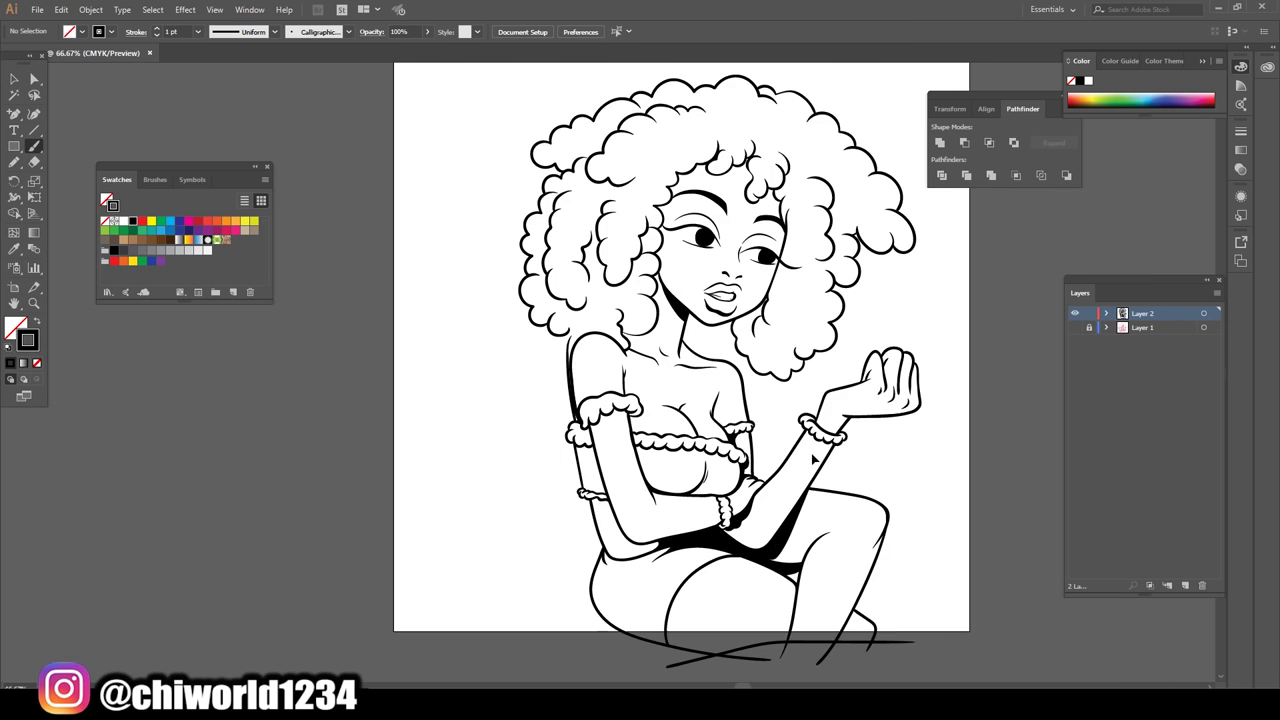
{"action": "scroll", "coordinate": [551, 497], "scroll_direction": "up", "scroll_amount": 3}
{"action": "scroll", "coordinate": [600, 400], "scroll_direction": "up", "scroll_amount": 2}
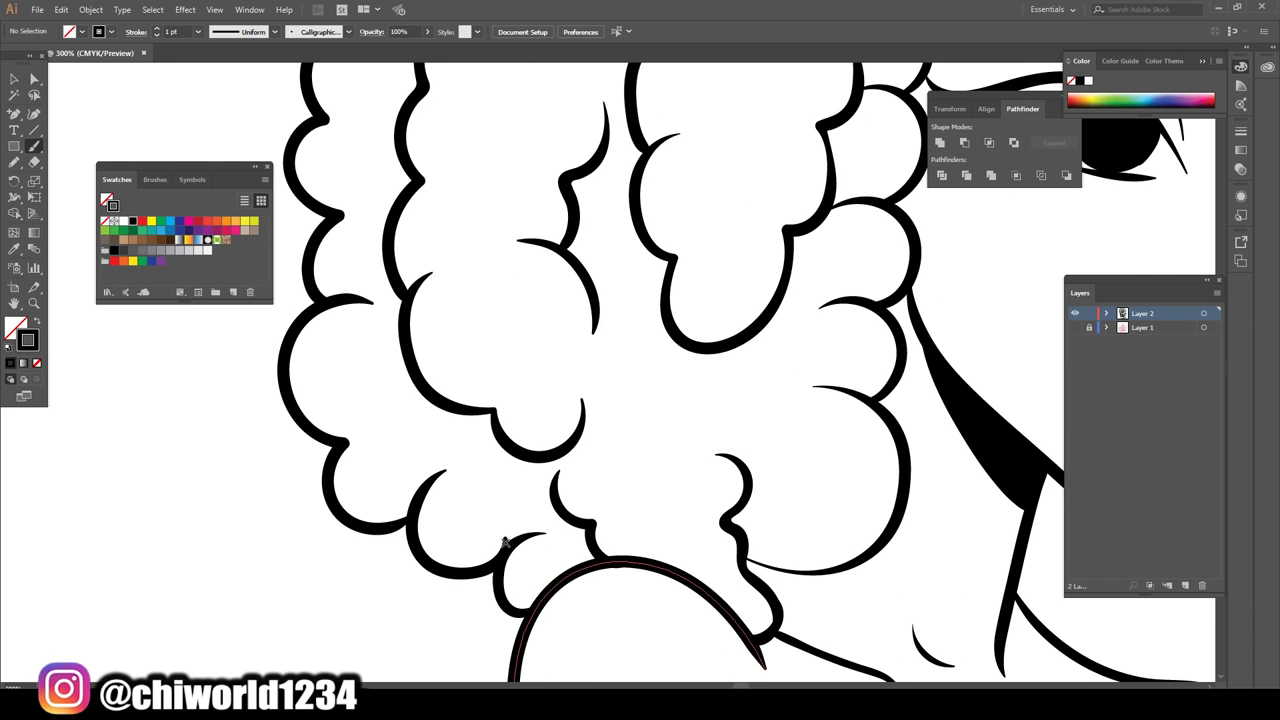
{"action": "scroll", "coordinate": [677, 386], "scroll_direction": "down", "scroll_amount": 4}
{"action": "scroll", "coordinate": [729, 541], "scroll_direction": "up", "scroll_amount": 1}
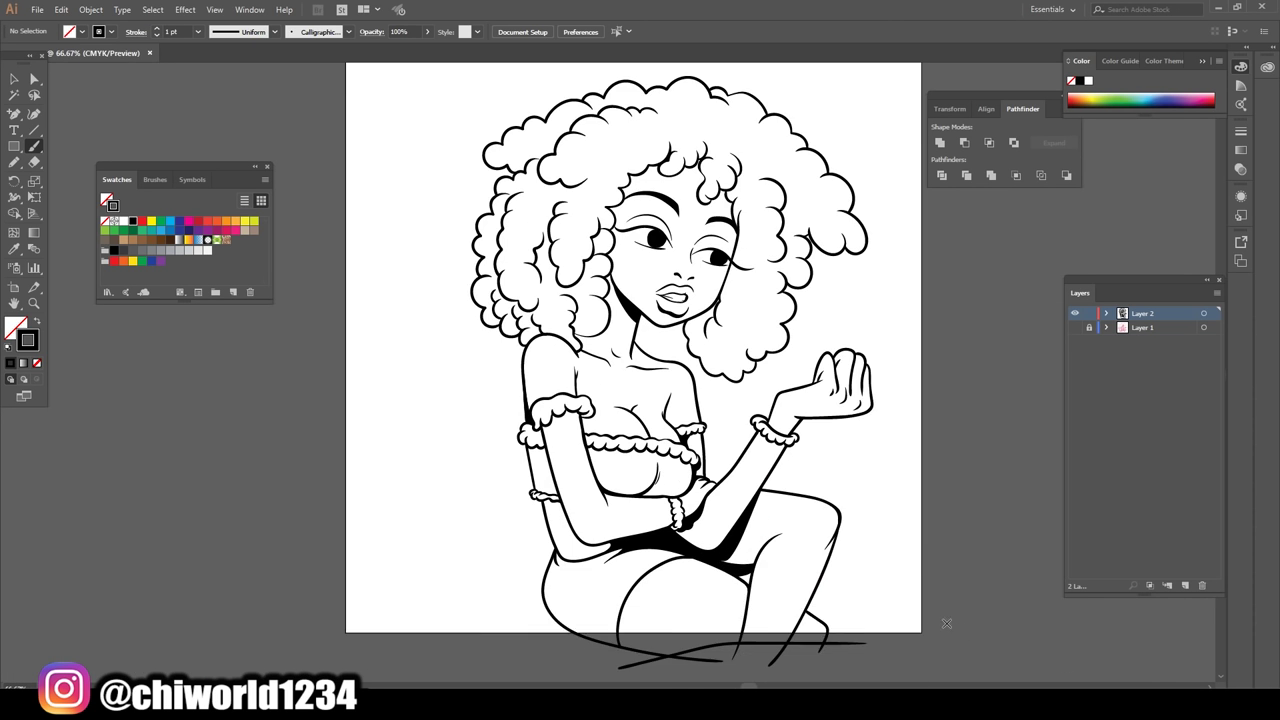
{"action": "scroll", "coordinate": [729, 541], "scroll_direction": "up", "scroll_amount": 3}
{"action": "scroll", "coordinate": [729, 541], "scroll_direction": "down", "scroll_amount": 2}
- Trace a crescent shadow under a hair curl and fill it solid black
{"action": "left_click_drag", "start_coordinate": [645, 225], "coordinate": [300, 455]}
{"action": "key", "text": "shift+x"}
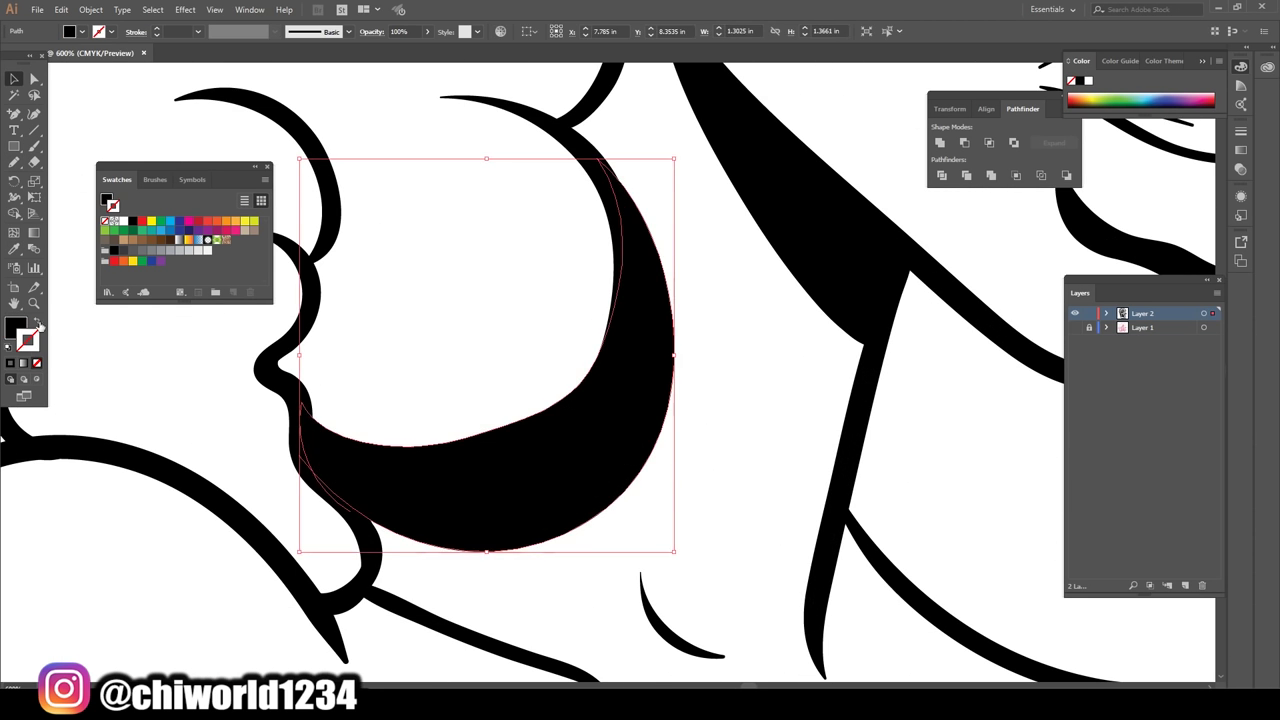
{"action": "scroll", "coordinate": [757, 512], "scroll_direction": "down", "scroll_amount": 4}
{"action": "scroll", "coordinate": [571, 370], "scroll_direction": "up", "scroll_amount": 7}
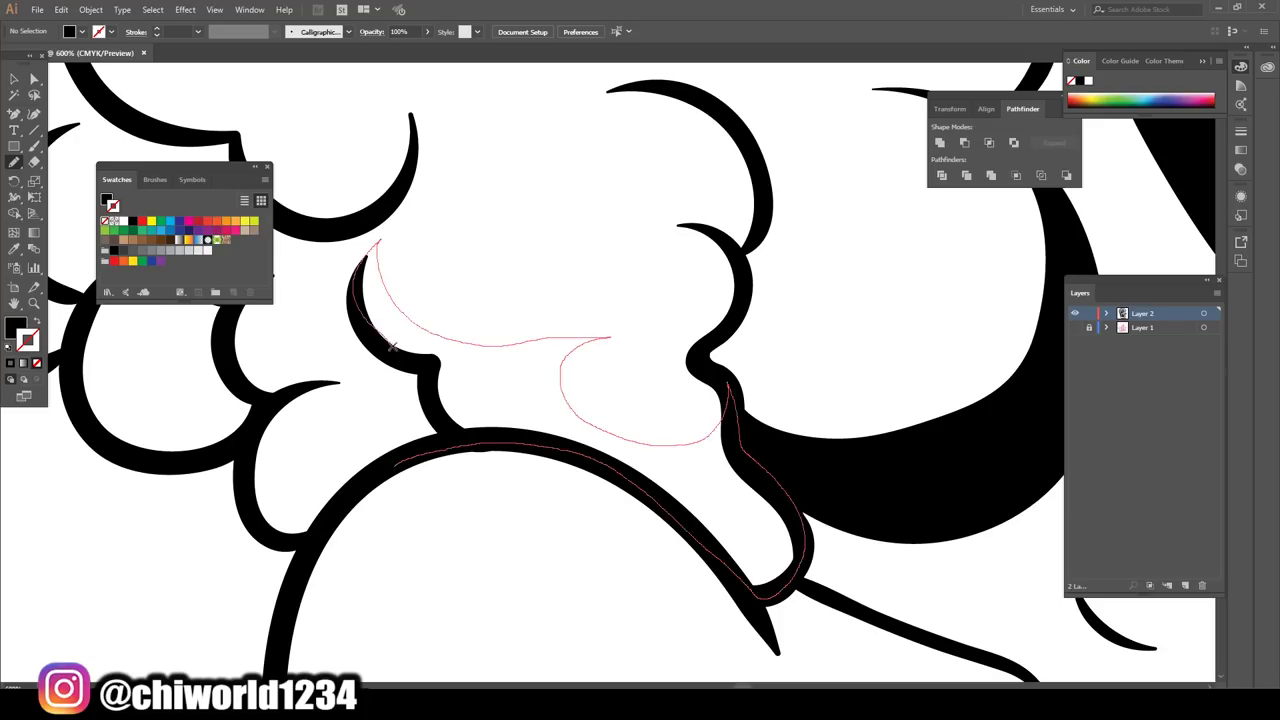
{"action": "key", "text": "shift+x"}
{"action": "scroll", "coordinate": [386, 334], "scroll_direction": "down", "scroll_amount": 5}
{"action": "scroll", "coordinate": [766, 537], "scroll_direction": "up", "scroll_amount": 4}
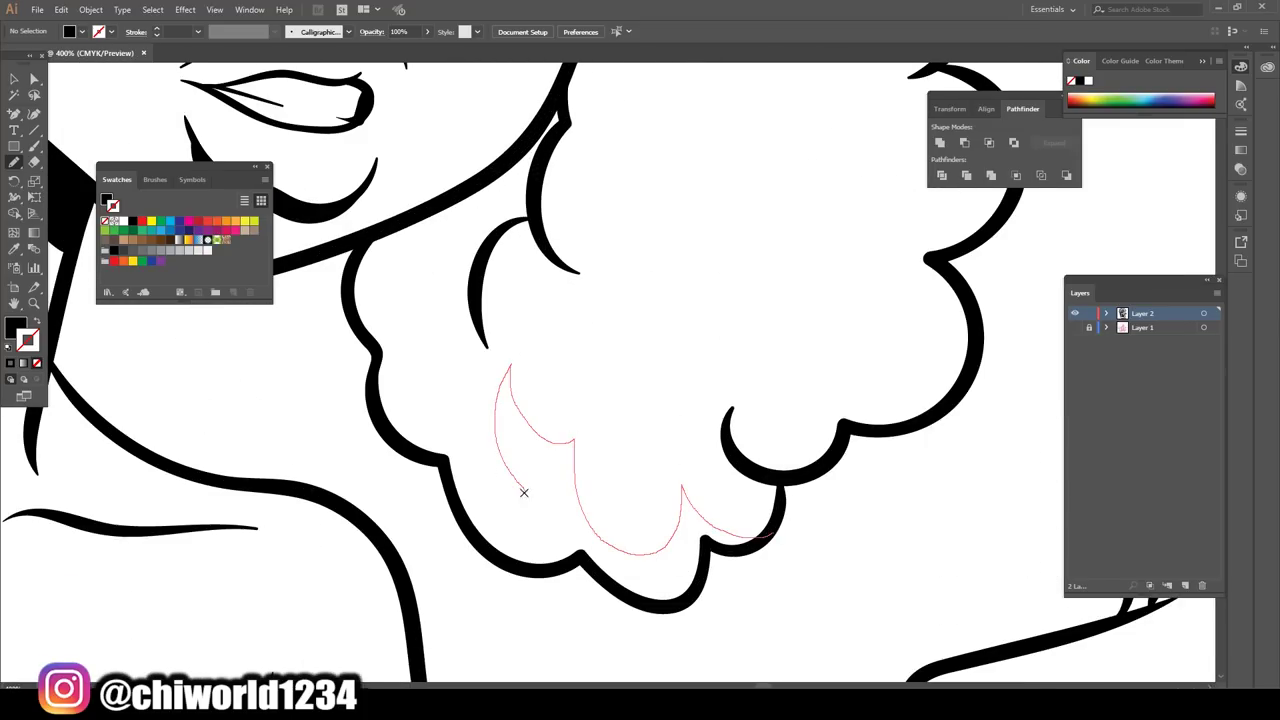
{"action": "scroll", "coordinate": [718, 548], "scroll_direction": "down", "scroll_amount": 5}
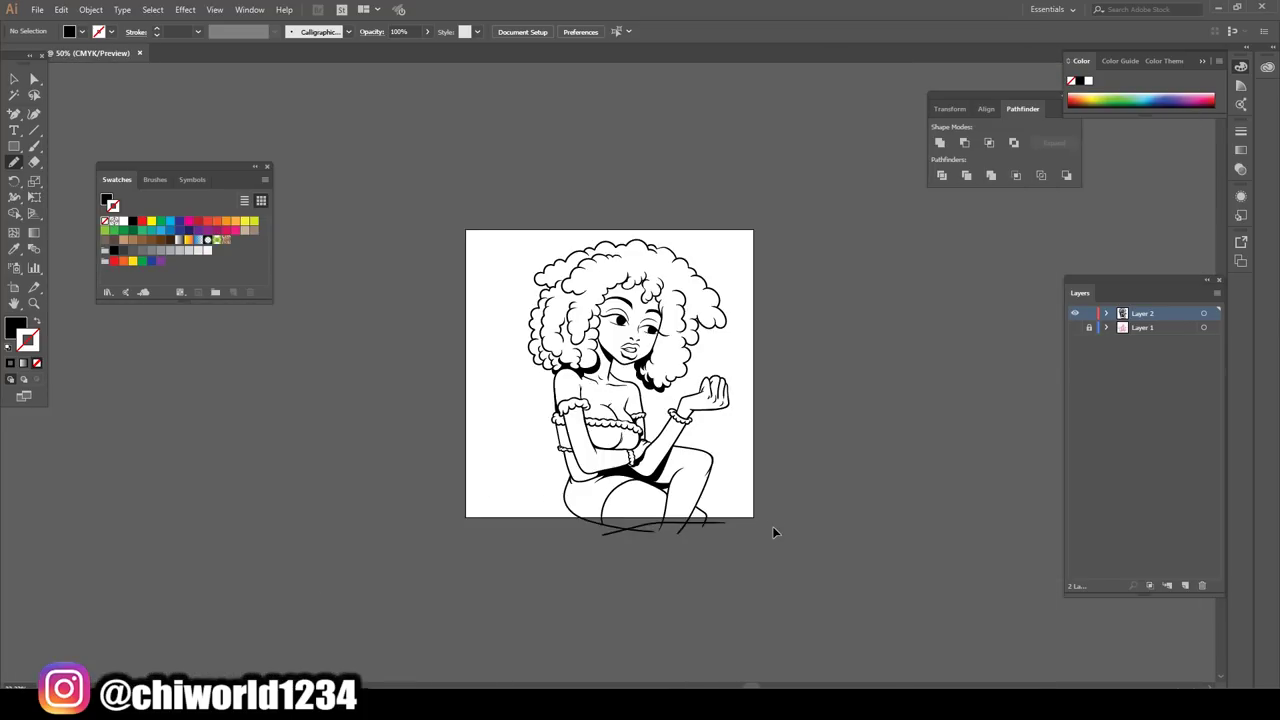
{"action": "scroll", "coordinate": [772, 526], "scroll_direction": "up", "scroll_amount": 5}
{"action": "key", "text": "shift+x"}
{"action": "scroll", "coordinate": [714, 363], "scroll_direction": "down", "scroll_amount": 5}
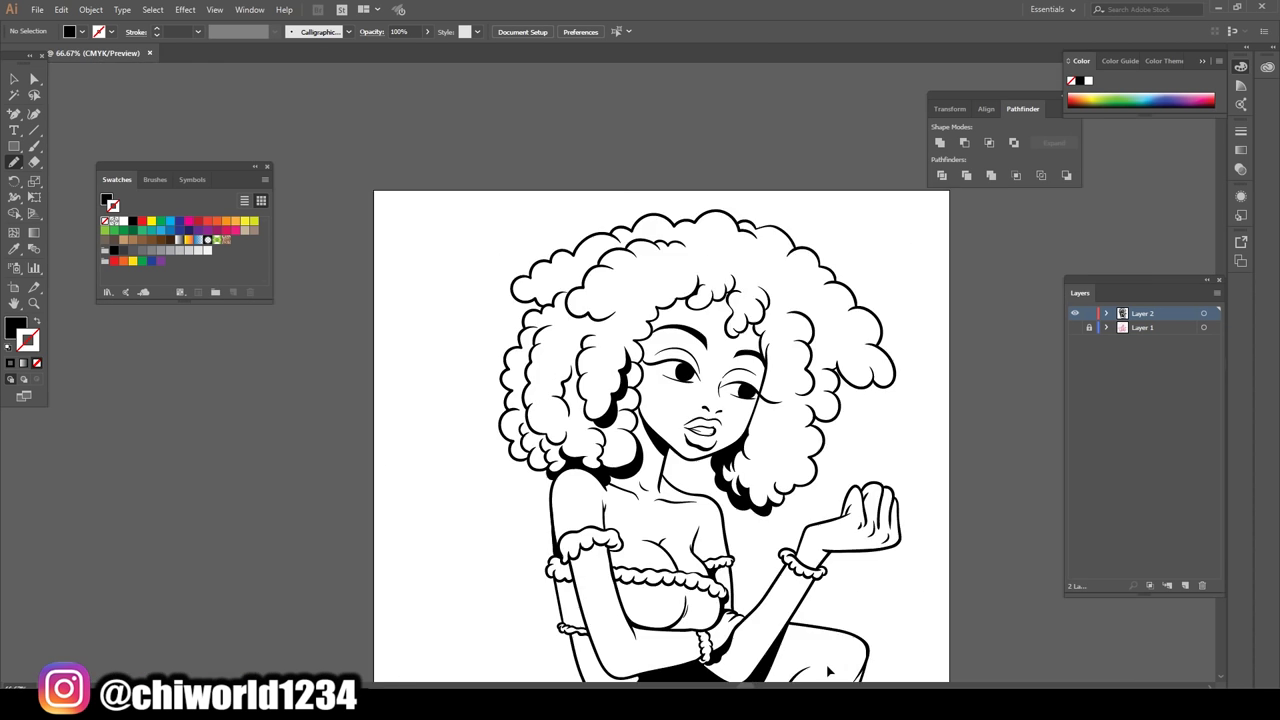
{"action": "scroll", "coordinate": [703, 445], "scroll_direction": "up", "scroll_amount": 4}
{"action": "scroll", "coordinate": [686, 260], "scroll_direction": "down", "scroll_amount": 5}
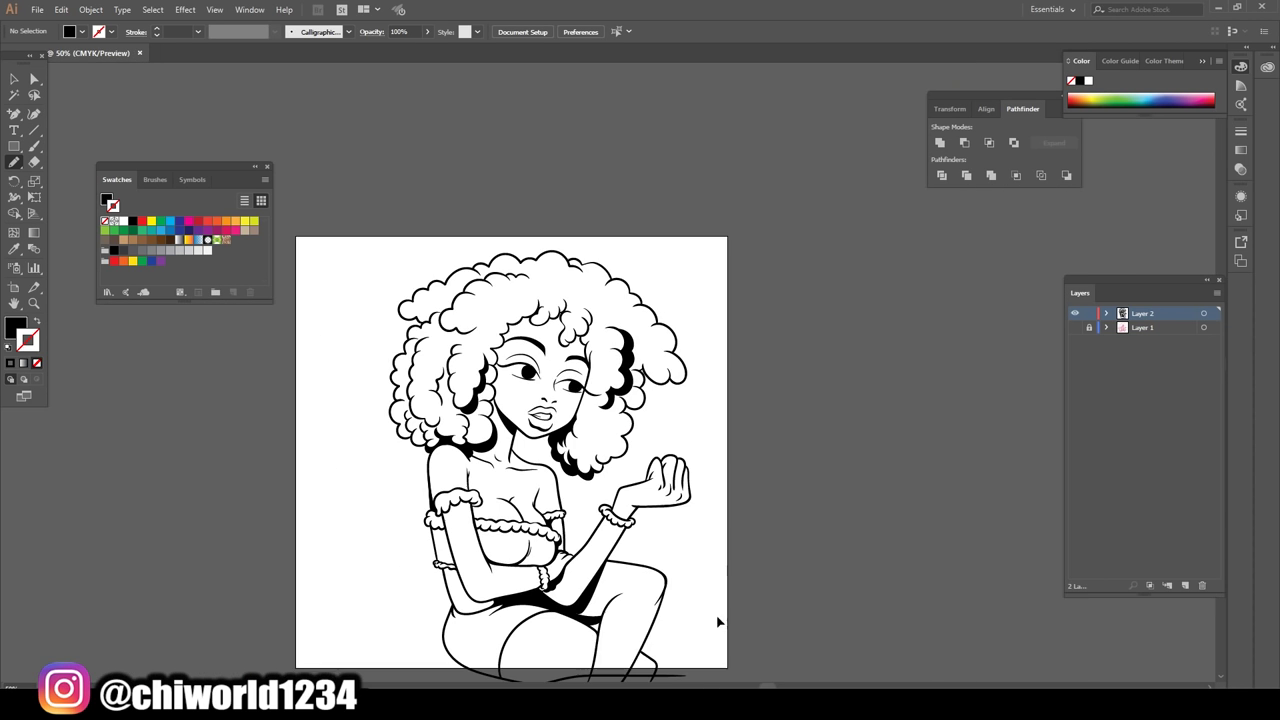
{"action": "scroll", "coordinate": [686, 600], "scroll_direction": "up", "scroll_amount": 5}
- Trace and black-fill shadow shapes along the remaining hair curls
{"action": "left_click_drag", "start_coordinate": [737, 123], "coordinate": [602, 328]}
{"action": "key", "text": "shift+x"}
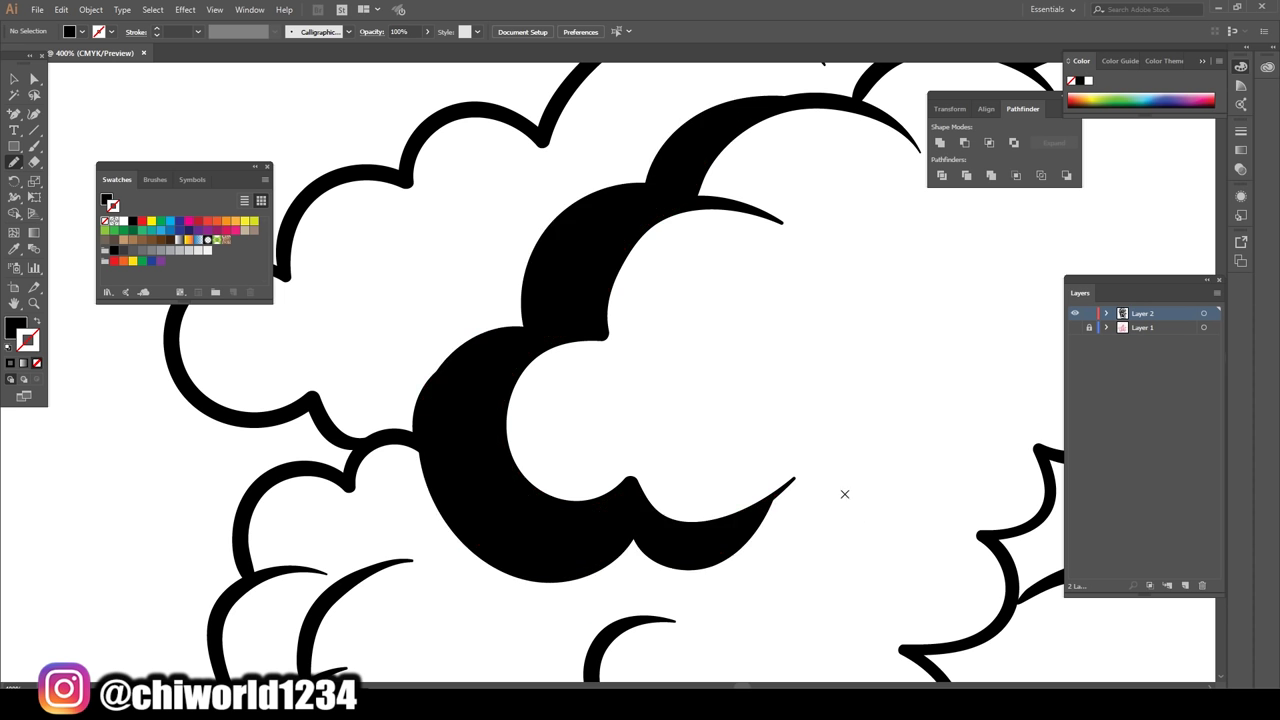
{"action": "scroll", "coordinate": [843, 491], "scroll_direction": "down", "scroll_amount": 5}
{"action": "scroll", "coordinate": [850, 520], "scroll_direction": "up", "scroll_amount": 5}
{"action": "left_click_drag", "start_coordinate": [578, 283], "coordinate": [580, 284]}
{"action": "scroll", "coordinate": [847, 614], "scroll_direction": "down", "scroll_amount": 5}
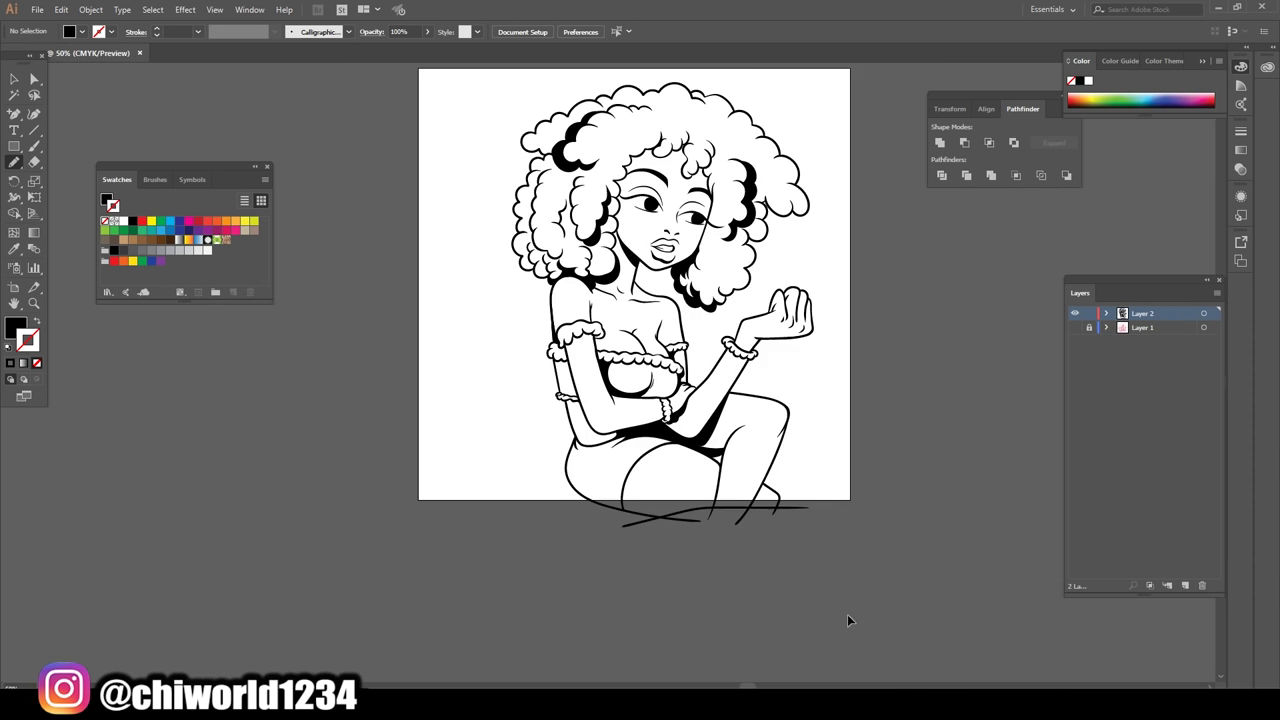
{"action": "scroll", "coordinate": [794, 566], "scroll_direction": "up", "scroll_amount": 5}
{"action": "left_click_drag", "start_coordinate": [794, 566], "coordinate": [530, 130]}
{"action": "scroll", "coordinate": [932, 587], "scroll_direction": "down", "scroll_amount": 5}
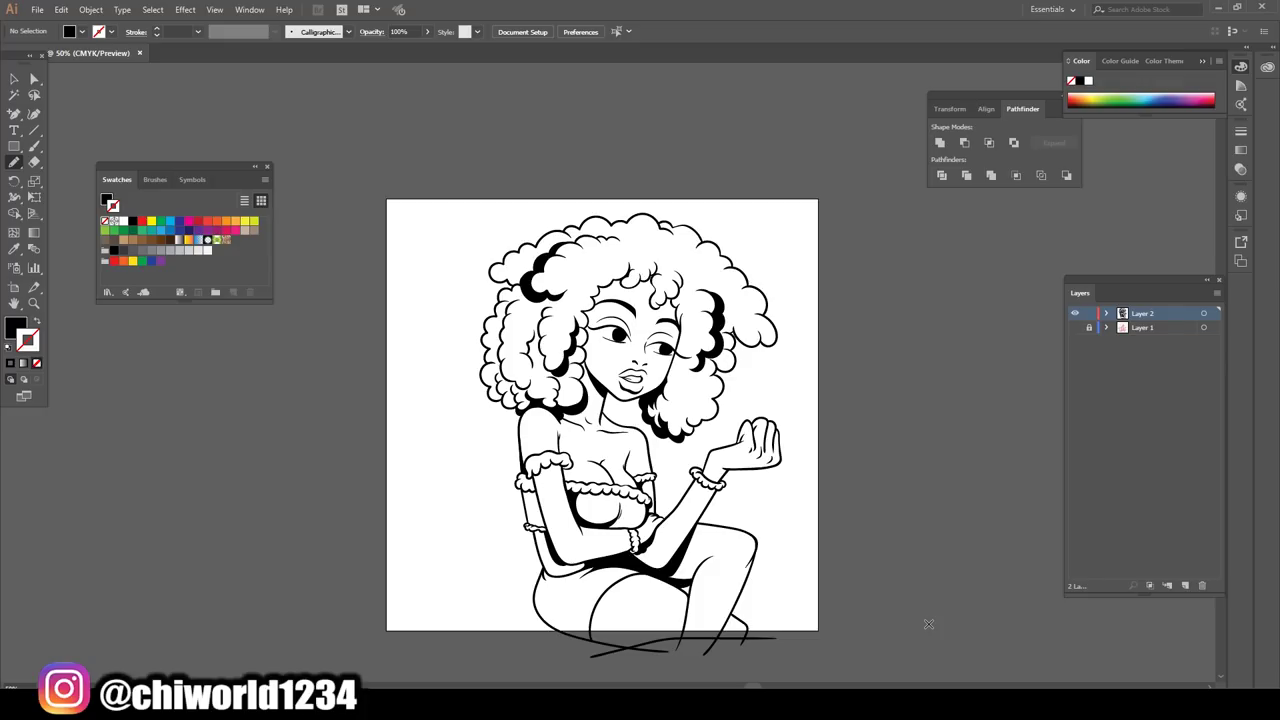
{"action": "scroll", "coordinate": [766, 496], "scroll_direction": "up", "scroll_amount": 1}
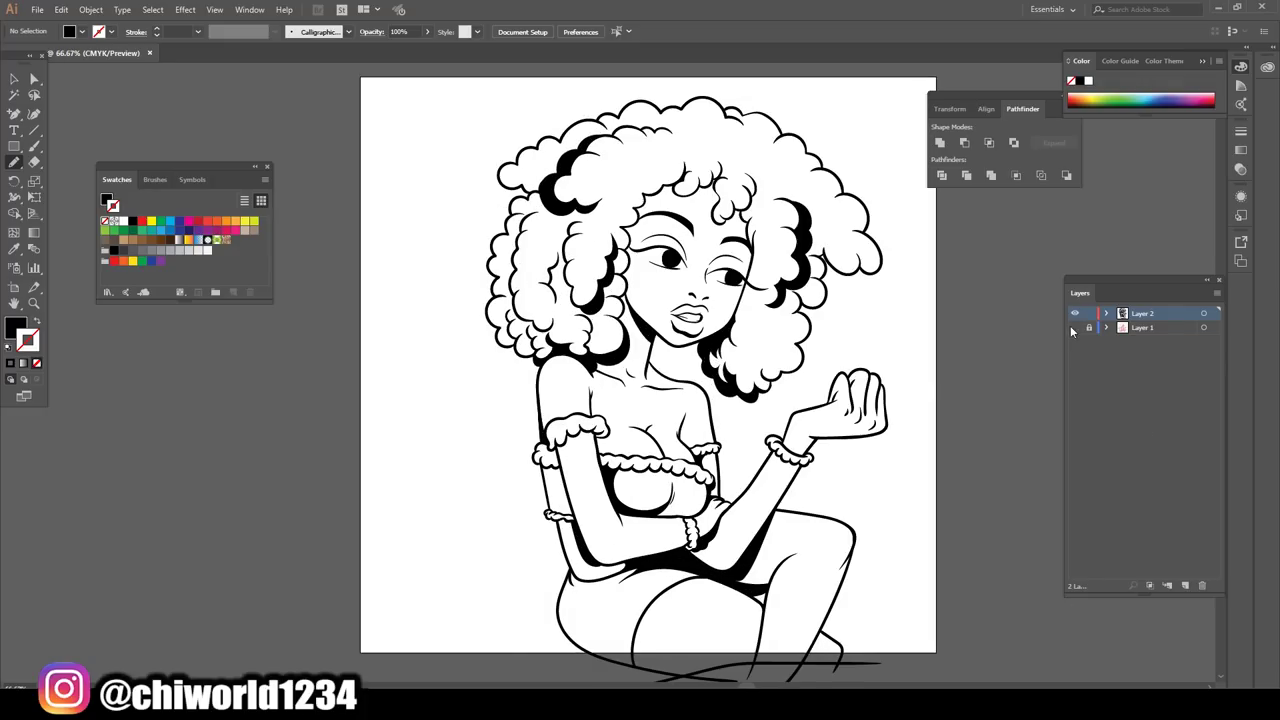
{"action": "scroll", "coordinate": [766, 496], "scroll_direction": "up", "scroll_amount": 3}
- Switch to a black stroke with no fill and outline the bench seat and its top face
{"action": "key", "text": "shift+x"}
{"action": "left_click", "coordinate": [757, 437]}
{"action": "left_click", "coordinate": [929, 368]}
{"action": "left_click", "coordinate": [915, 440]}
{"action": "left_click", "coordinate": [732, 522]}
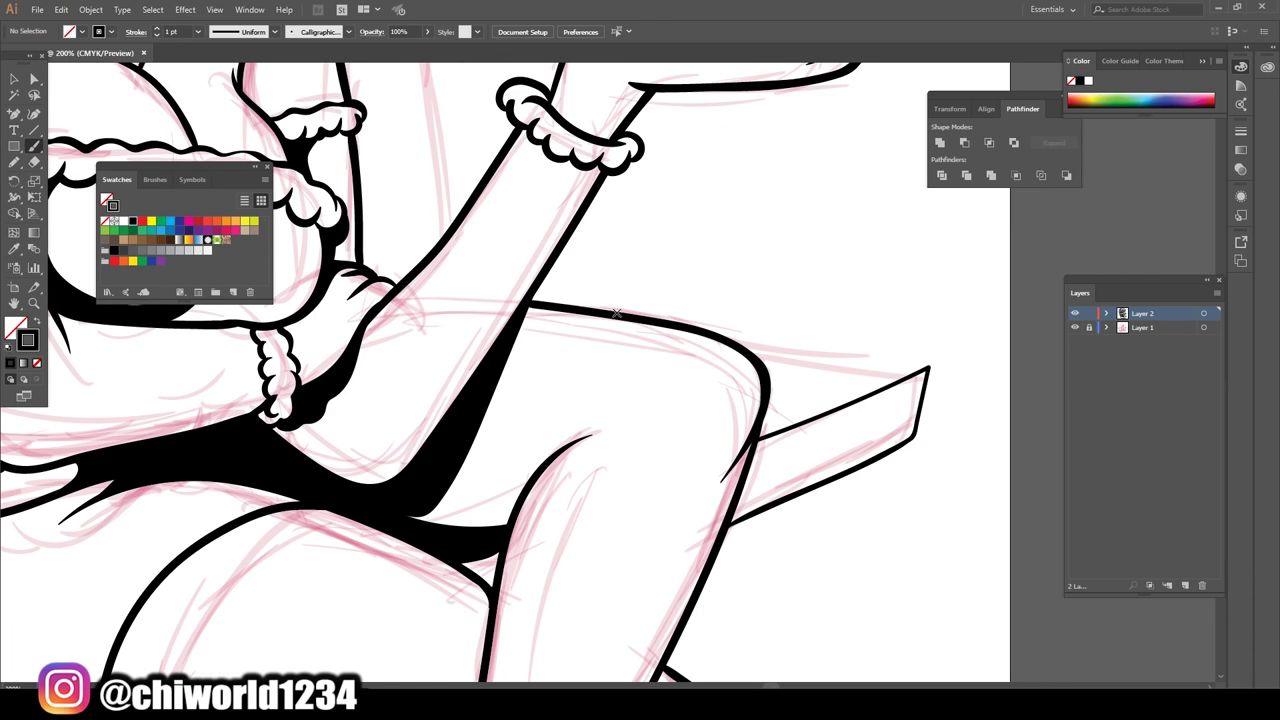
{"action": "left_click", "coordinate": [616, 313]}
{"action": "left_click", "coordinate": [928, 367]}
{"action": "left_click", "coordinate": [915, 444]}
- Draw the bench's angled lower edge and a stroke along its bottom
{"action": "scroll", "coordinate": [639, 577], "scroll_direction": "down", "scroll_amount": 3}
{"action": "scroll", "coordinate": [639, 577], "scroll_direction": "up", "scroll_amount": 4}
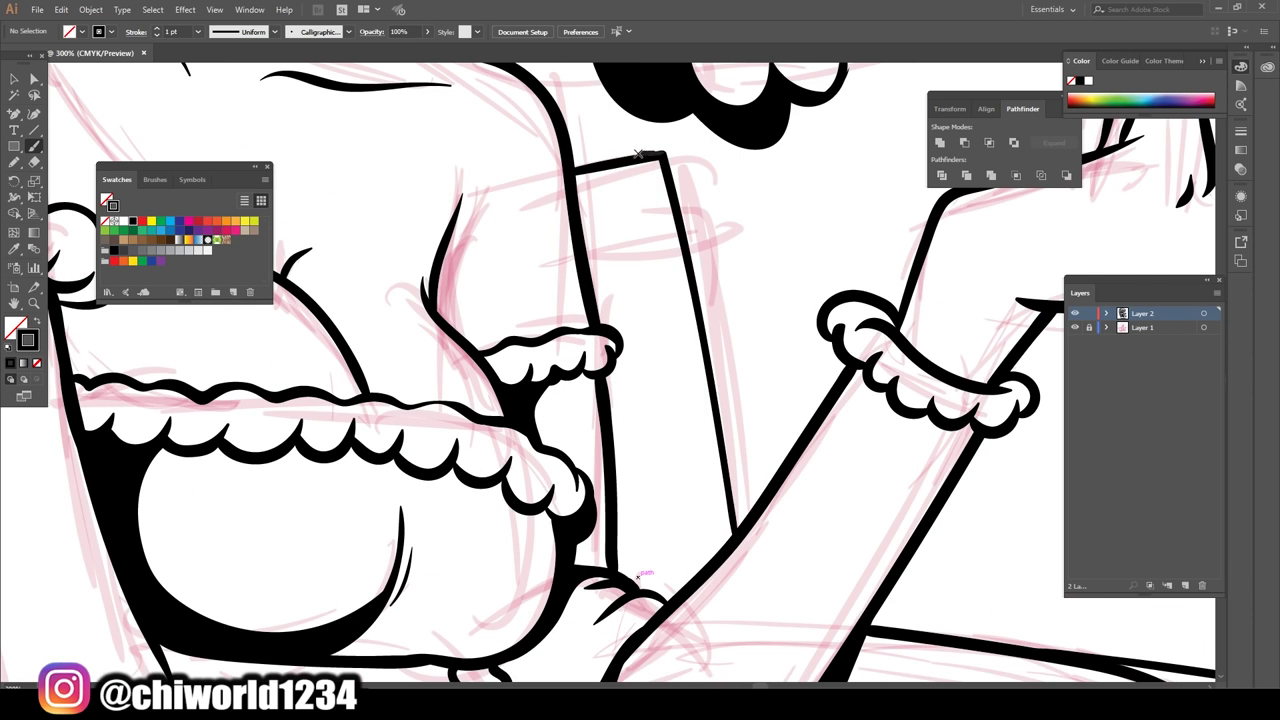
{"action": "scroll", "coordinate": [638, 577], "scroll_direction": "down", "scroll_amount": 4}
{"action": "scroll", "coordinate": [1020, 420], "scroll_direction": "up", "scroll_amount": 2}
{"action": "scroll", "coordinate": [403, 329], "scroll_direction": "up", "scroll_amount": 1}
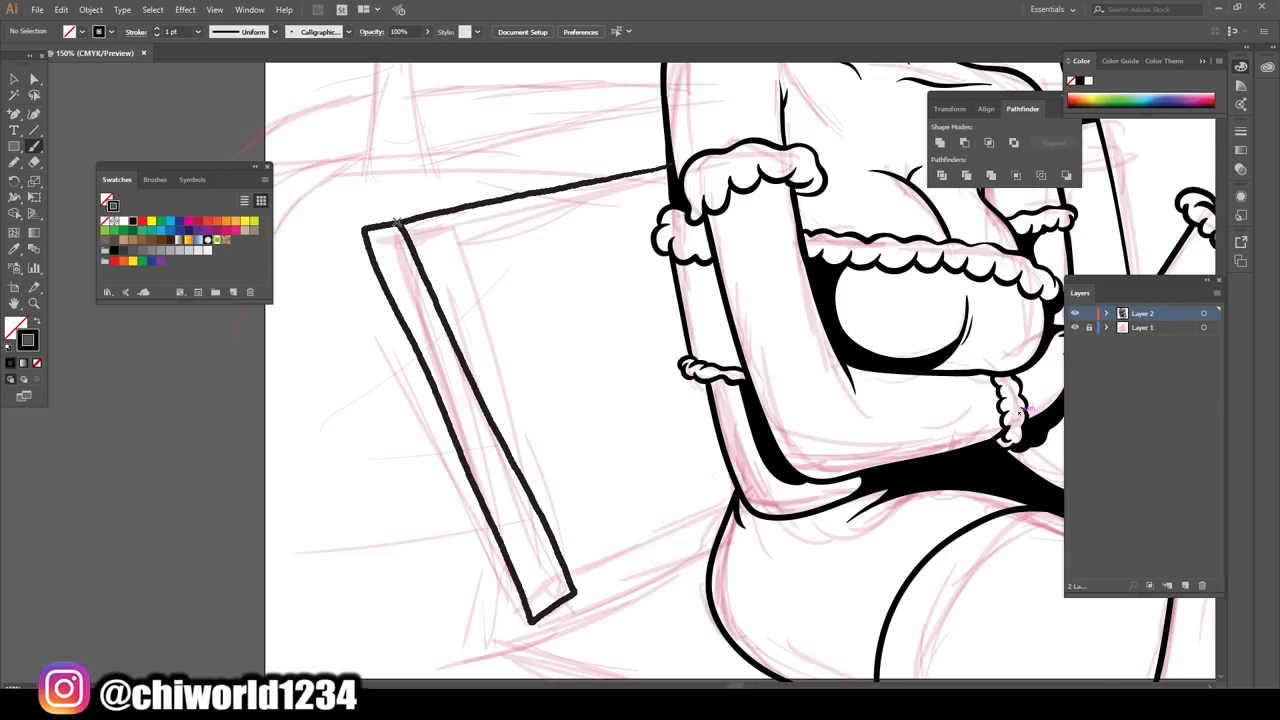
{"action": "scroll", "coordinate": [687, 597], "scroll_direction": "down", "scroll_amount": 3}
{"action": "scroll", "coordinate": [687, 597], "scroll_direction": "up", "scroll_amount": 4}
{"action": "left_click", "coordinate": [528, 575]}
{"action": "left_click", "coordinate": [535, 492]}
{"action": "left_click", "coordinate": [740, 562]}
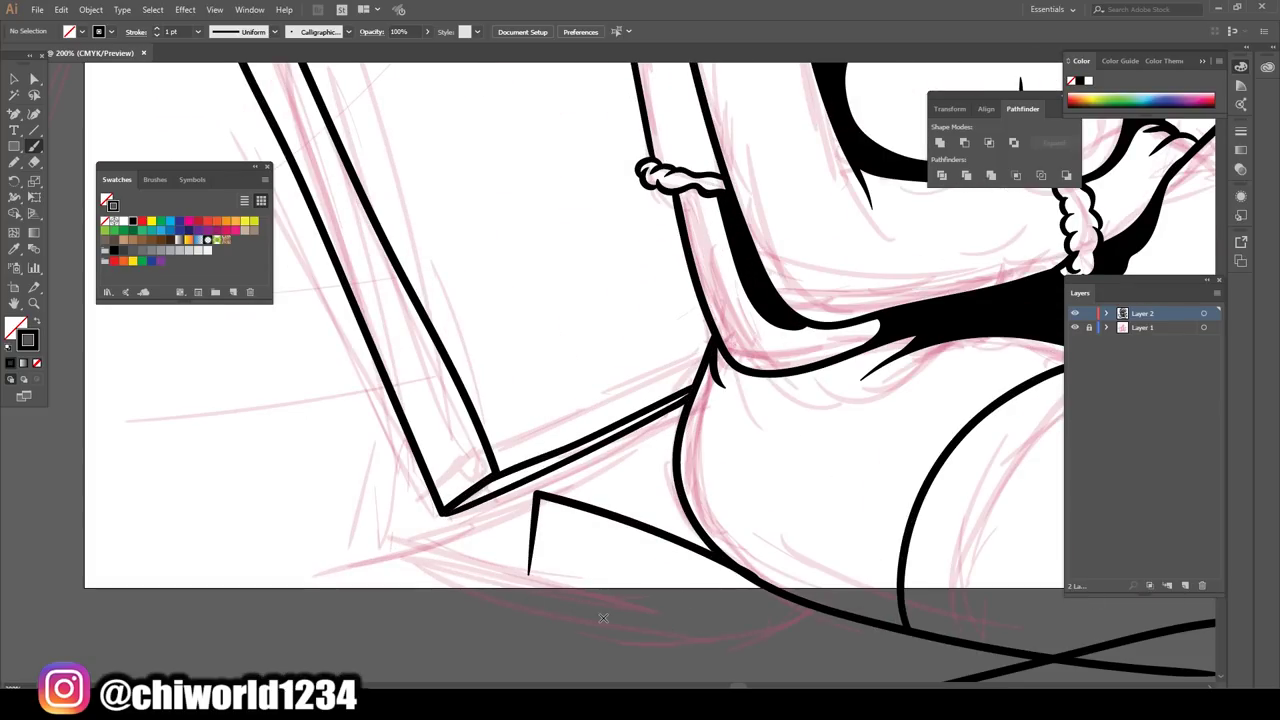
{"action": "left_click_drag", "start_coordinate": [500, 600], "coordinate": [808, 605]}
- Hide the pink sketch to check the lines and add a long curve right of the figure
{"action": "scroll", "coordinate": [700, 600], "scroll_direction": "down", "scroll_amount": 3}
{"action": "left_click", "coordinate": [1075, 327]}
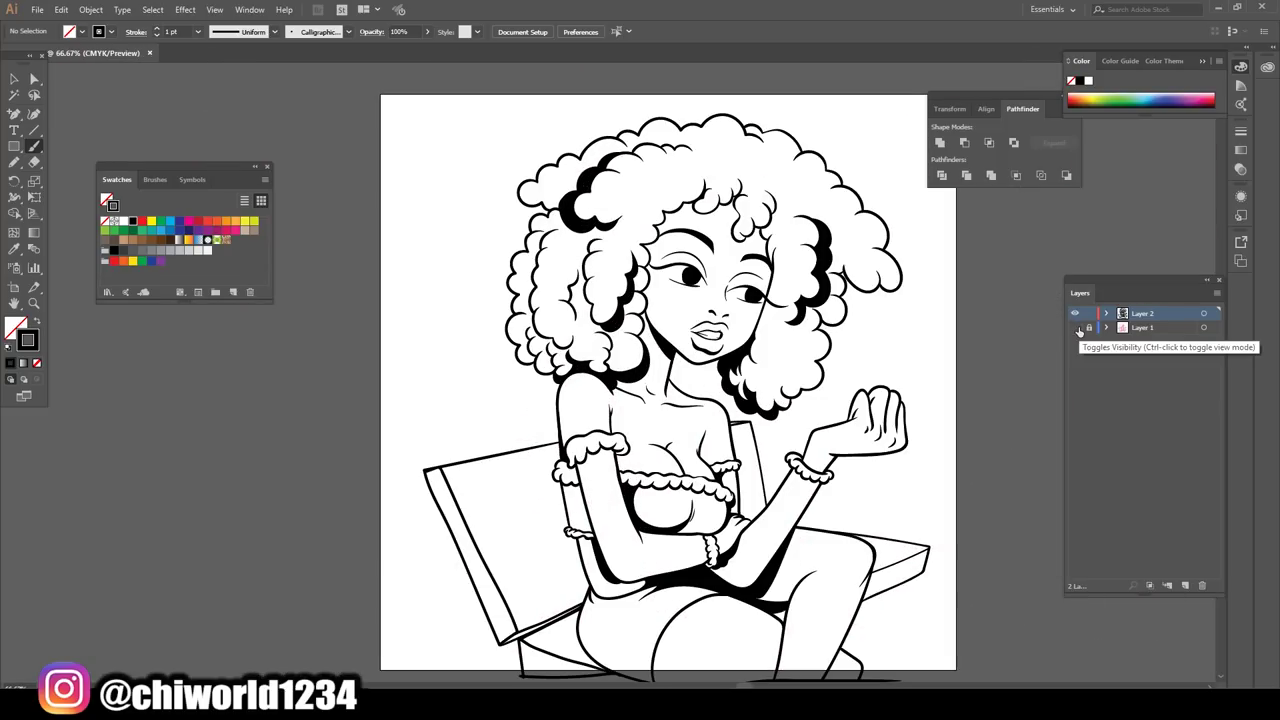
{"action": "scroll", "coordinate": [373, 460], "scroll_direction": "up", "scroll_amount": 1}
{"action": "scroll", "coordinate": [373, 460], "scroll_direction": "up", "scroll_amount": 1}
{"action": "left_click_drag", "start_coordinate": [324, 445], "coordinate": [640, 419]}
{"action": "scroll", "coordinate": [810, 464], "scroll_direction": "up", "scroll_amount": 4}
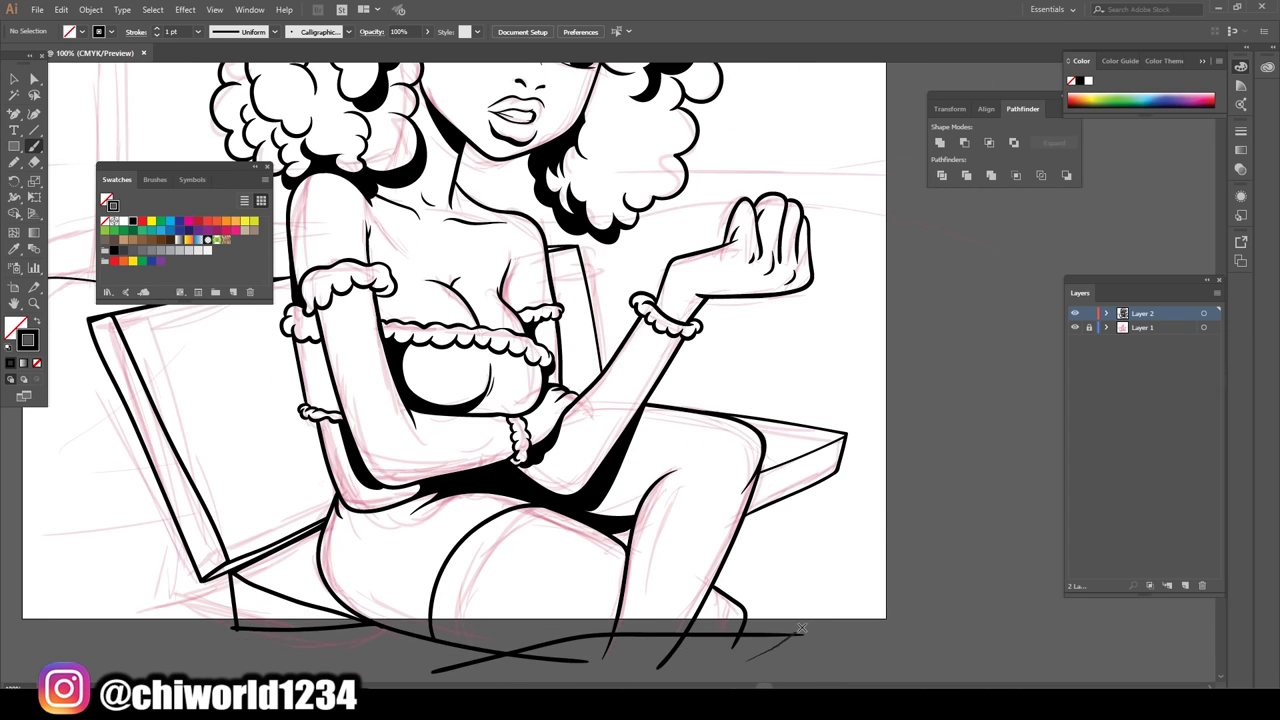
{"action": "scroll", "coordinate": [507, 362], "scroll_direction": "up", "scroll_amount": 2}
{"action": "scroll", "coordinate": [676, 201], "scroll_direction": "down", "scroll_amount": 1}
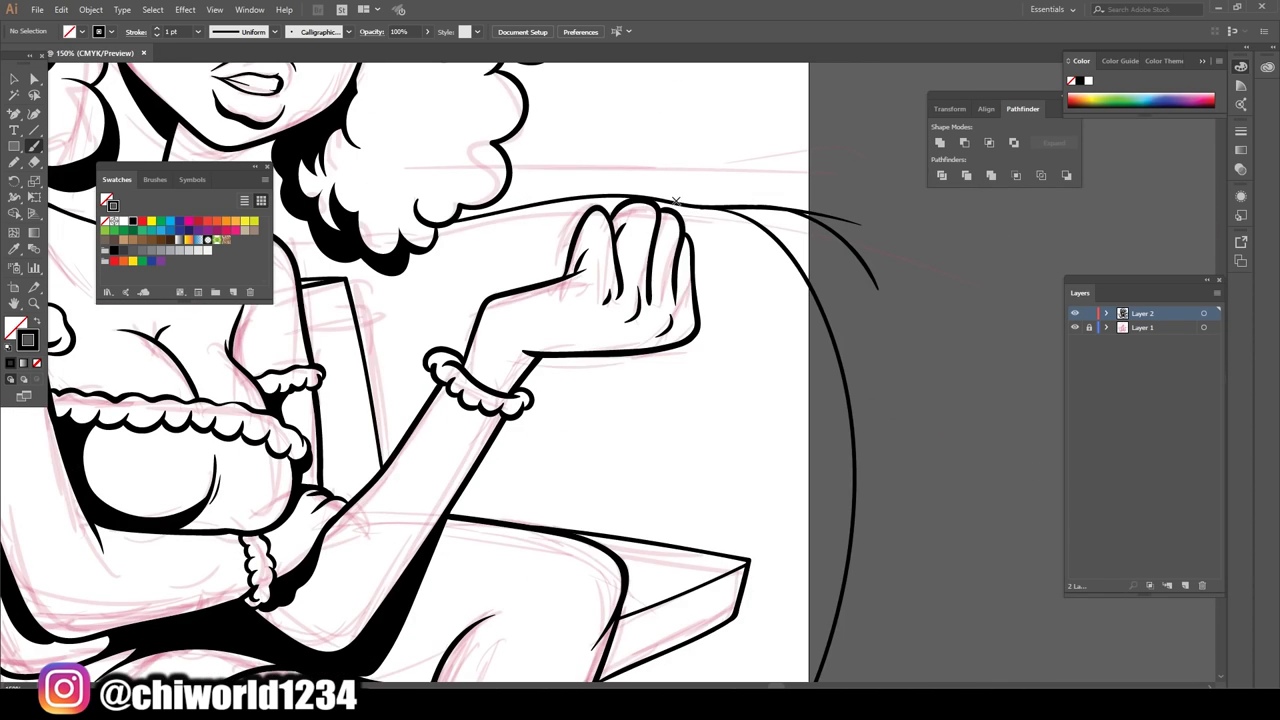
{"action": "scroll", "coordinate": [830, 213], "scroll_direction": "down", "scroll_amount": 1}
{"action": "scroll", "coordinate": [600, 450], "scroll_direction": "up", "scroll_amount": 2}
{"action": "scroll", "coordinate": [517, 588], "scroll_direction": "down", "scroll_amount": 1}
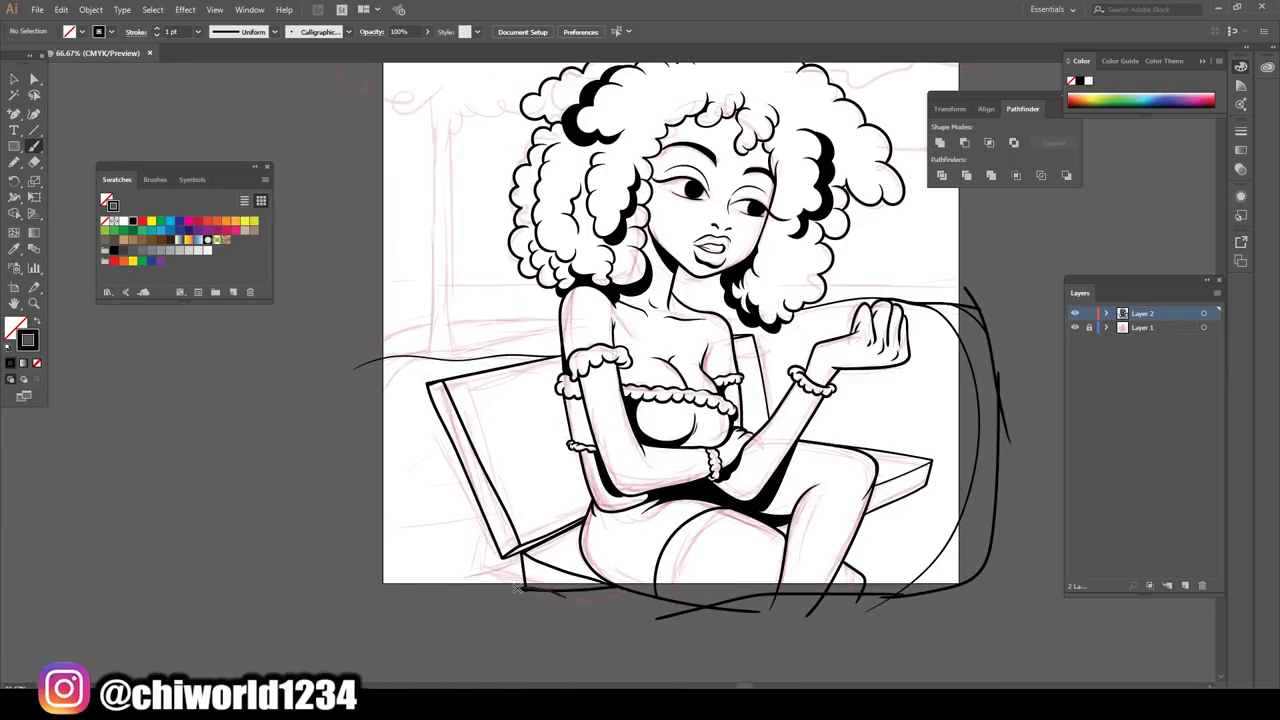
- Draw a branch rising off the tree trunk
{"action": "scroll", "coordinate": [385, 271], "scroll_direction": "up", "scroll_amount": 2}
{"action": "scroll", "coordinate": [386, 271], "scroll_direction": "up", "scroll_amount": 1}
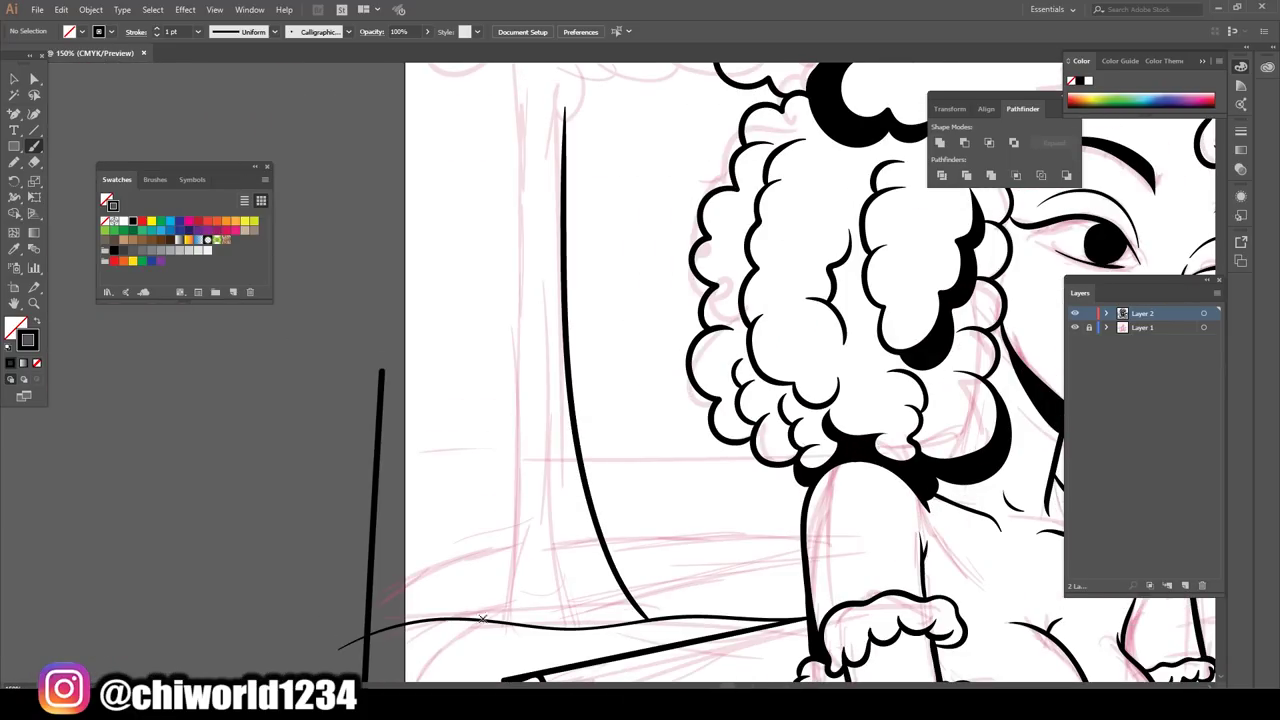
{"action": "scroll", "coordinate": [482, 618], "scroll_direction": "down", "scroll_amount": 2}
{"action": "scroll", "coordinate": [717, 323], "scroll_direction": "up", "scroll_amount": 3}
{"action": "left_click_drag", "start_coordinate": [572, 605], "coordinate": [730, 294]}
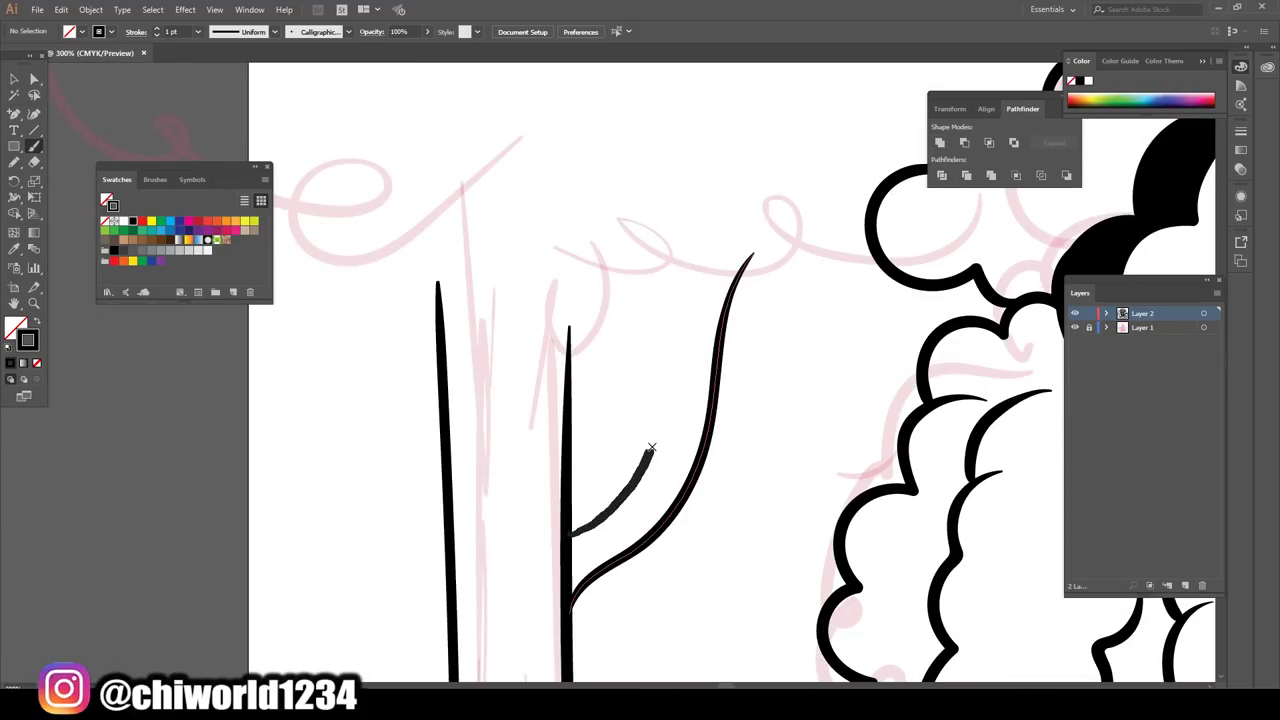
- Draw the tree's wavy canopy outline, extending it left and closing it off
{"action": "scroll", "coordinate": [487, 271], "scroll_direction": "up", "scroll_amount": 2}
{"action": "mouse_move", "coordinate": [875, 352]}
{"action": "left_mouse_down"}
{"action": "mouse_move", "coordinate": [417, 360]}
{"action": "mouse_move", "coordinate": [165, 340]}
{"action": "left_mouse_up"}
{"action": "scroll", "coordinate": [763, 413], "scroll_direction": "up", "scroll_amount": 2}
{"action": "scroll", "coordinate": [700, 450], "scroll_direction": "down", "scroll_amount": 1}
{"action": "left_click_drag", "start_coordinate": [253, 525], "coordinate": [370, 540]}
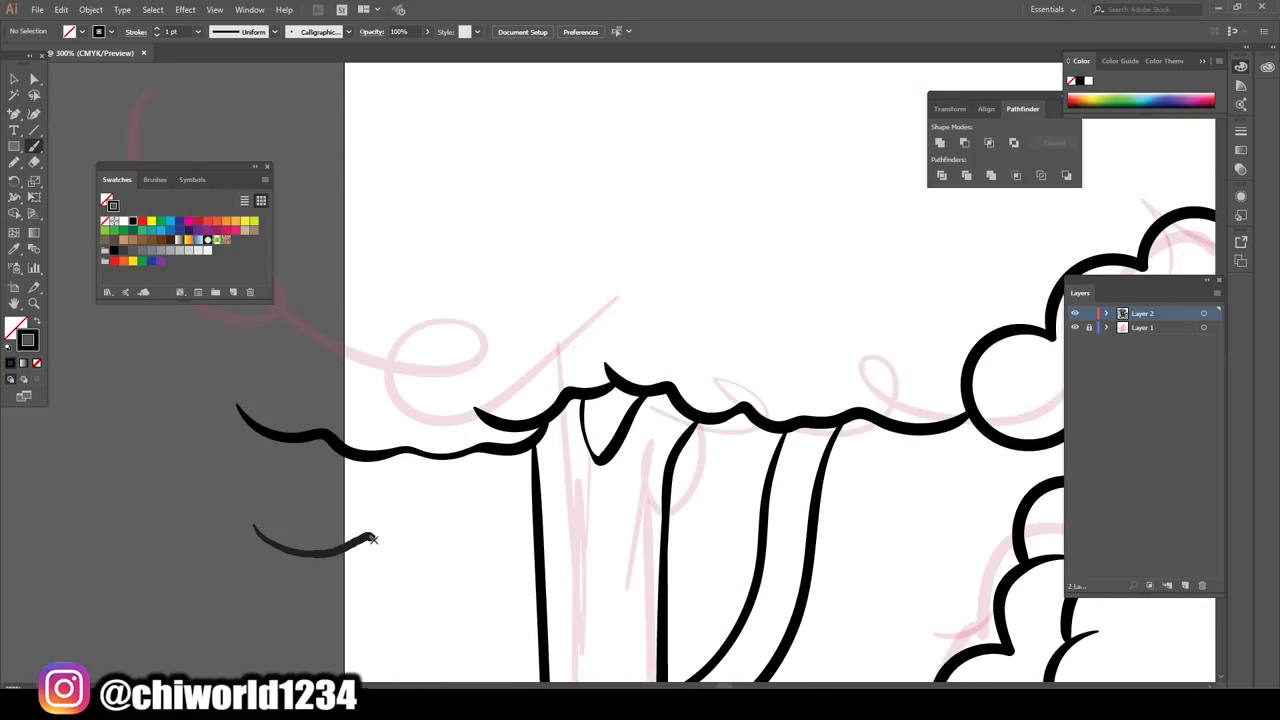
{"action": "scroll", "coordinate": [975, 503], "scroll_direction": "down", "scroll_amount": 3}
{"action": "scroll", "coordinate": [1008, 316], "scroll_direction": "up", "scroll_amount": 2}
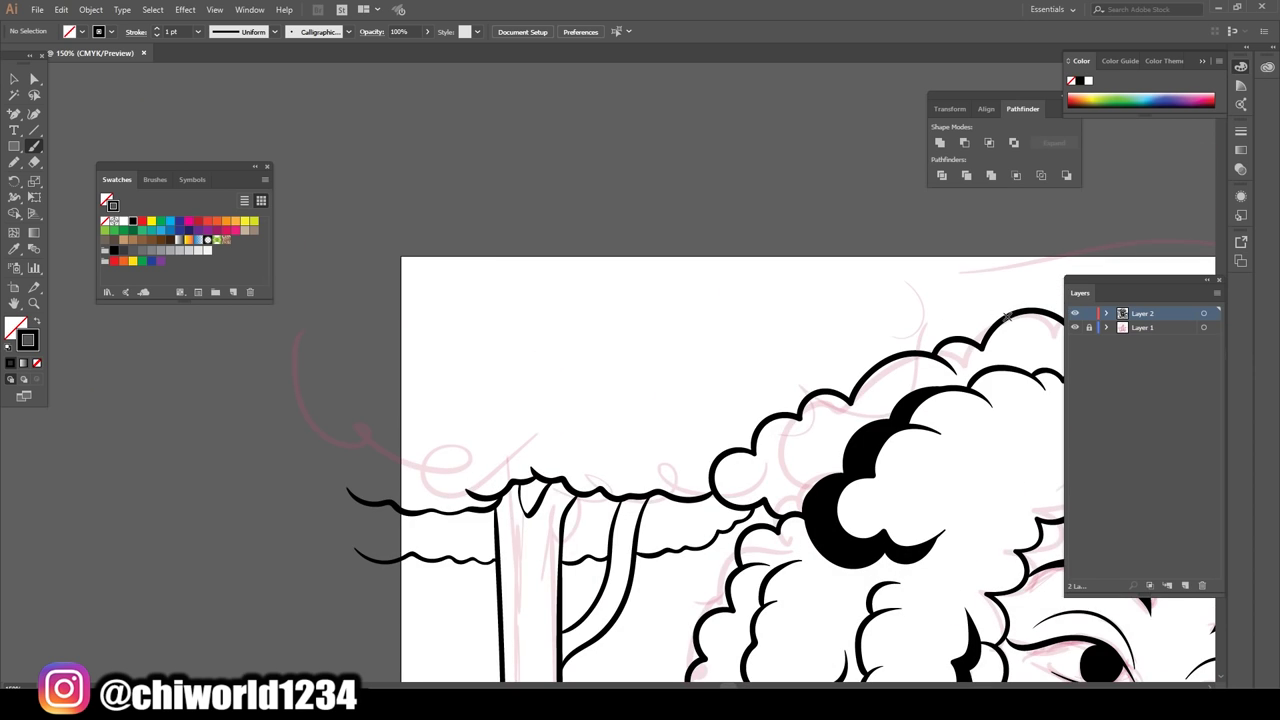
{"action": "left_click_drag", "start_coordinate": [626, 153], "coordinate": [310, 500]}
{"action": "scroll", "coordinate": [310, 500], "scroll_direction": "down", "scroll_amount": 3}
{"action": "scroll", "coordinate": [600, 400], "scroll_direction": "up", "scroll_amount": 4}
- Draw a horizon line behind the bench to the right edge, with a bush outline along it
{"action": "left_click_drag", "start_coordinate": [472, 408], "coordinate": [985, 398]}
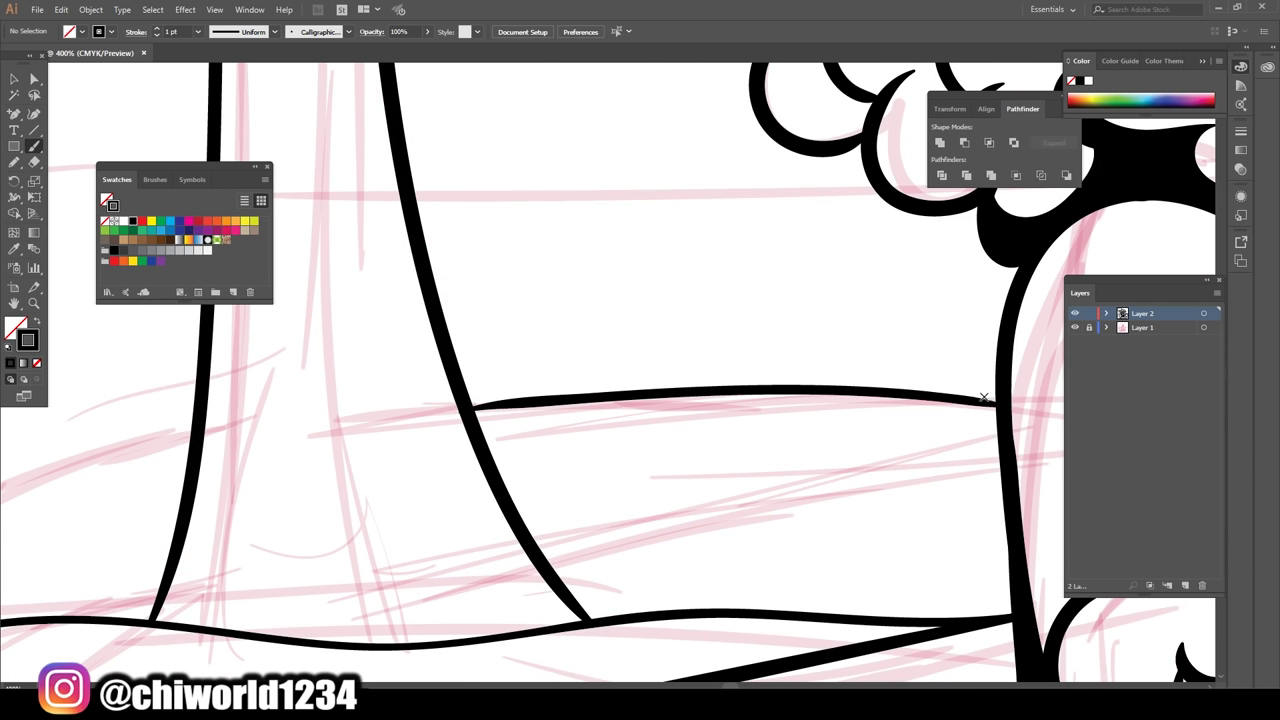
{"action": "scroll", "coordinate": [446, 235], "scroll_direction": "down", "scroll_amount": 3}
{"action": "scroll", "coordinate": [775, 255], "scroll_direction": "up", "scroll_amount": 3}
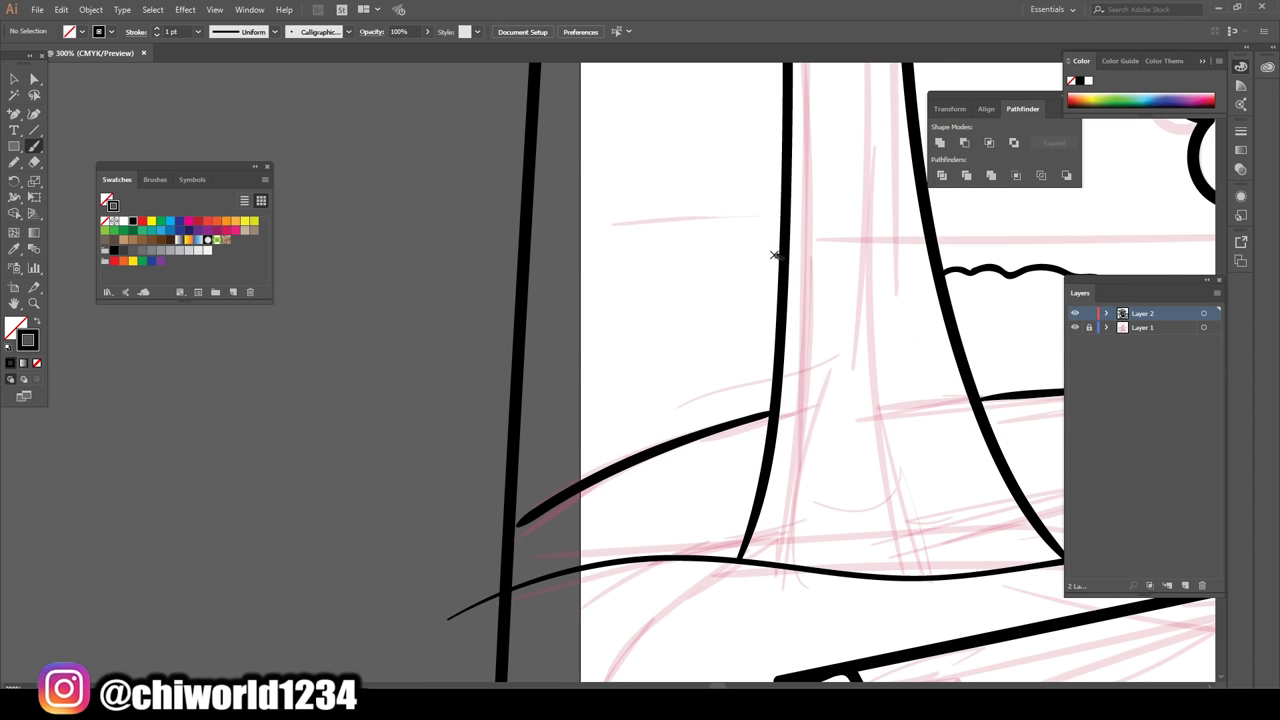
{"action": "scroll", "coordinate": [569, 608], "scroll_direction": "down", "scroll_amount": 3}
{"action": "scroll", "coordinate": [797, 565], "scroll_direction": "up", "scroll_amount": 4}
{"action": "left_click_drag", "start_coordinate": [797, 565], "coordinate": [856, 463]}
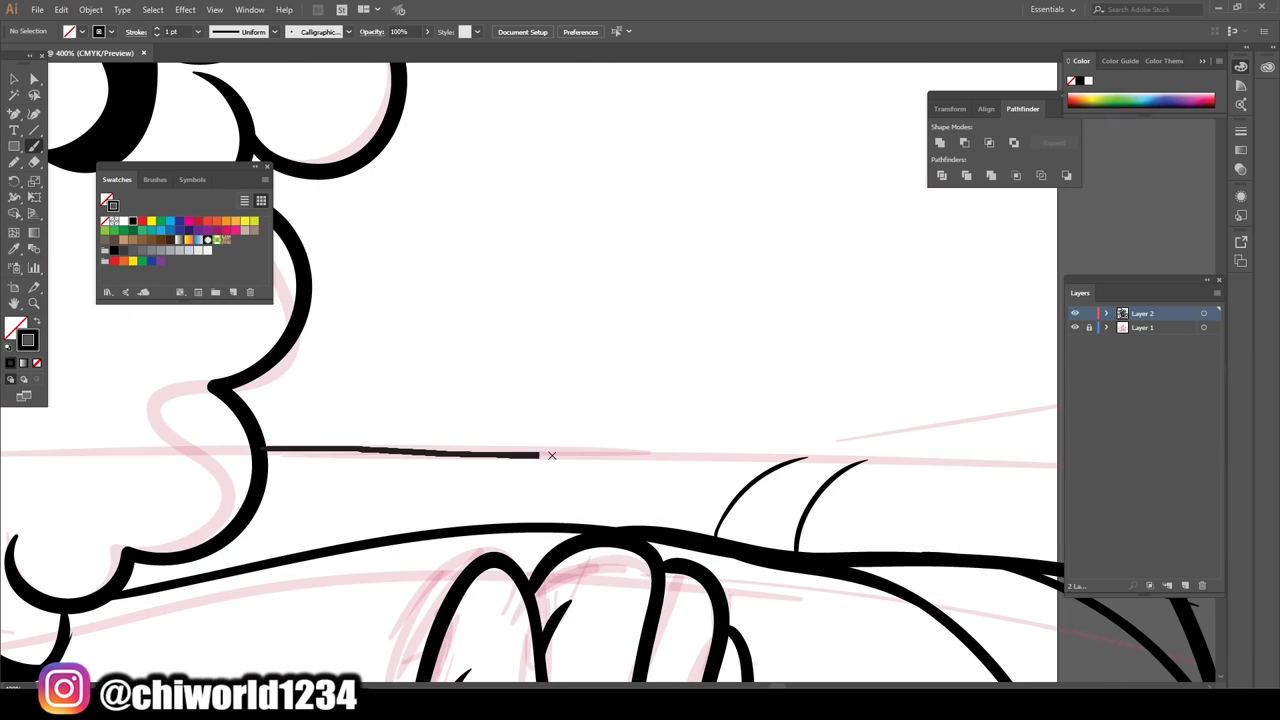
{"action": "left_click_drag", "start_coordinate": [551, 455], "coordinate": [1060, 452]}
{"action": "scroll", "coordinate": [932, 428], "scroll_direction": "down", "scroll_amount": 3}
{"action": "scroll", "coordinate": [978, 559], "scroll_direction": "up", "scroll_amount": 3}
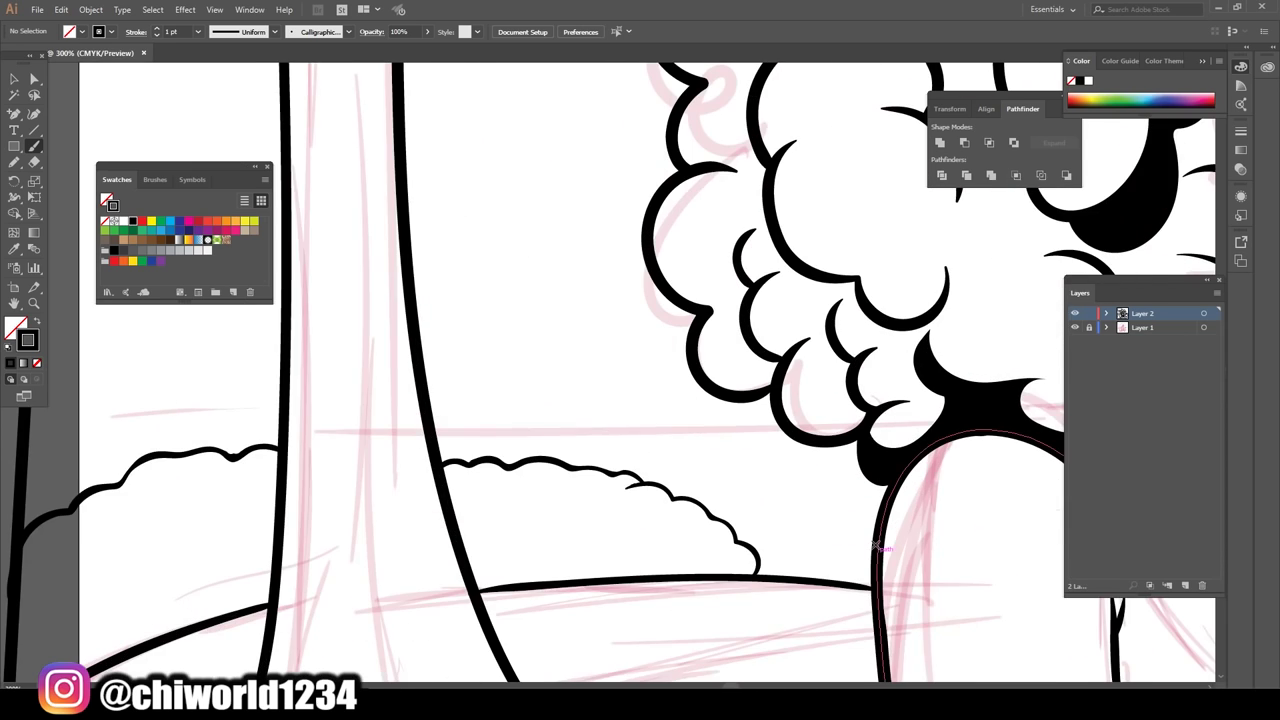
{"action": "scroll", "coordinate": [335, 593], "scroll_direction": "left", "scroll_amount": 3}
{"action": "scroll", "coordinate": [335, 593], "scroll_direction": "down", "scroll_amount": 3}
{"action": "scroll", "coordinate": [1004, 391], "scroll_direction": "up", "scroll_amount": 2}
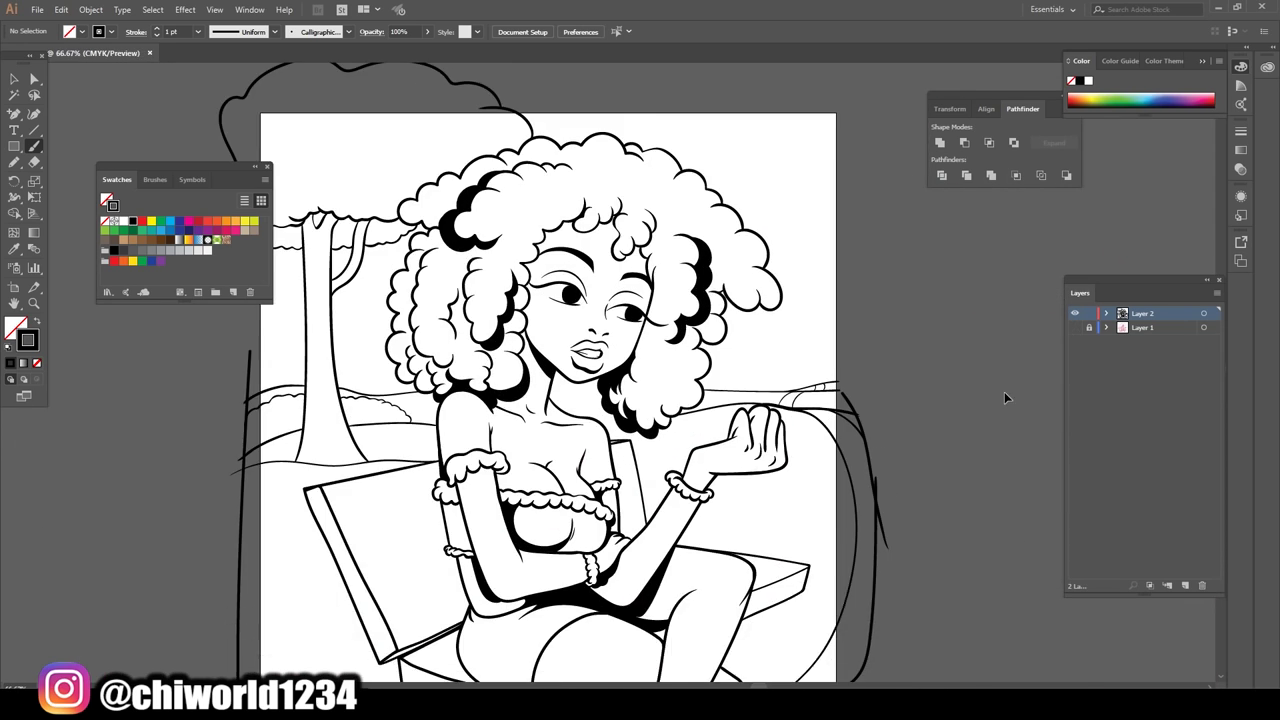
{"action": "scroll", "coordinate": [569, 396], "scroll_direction": "up", "scroll_amount": 1}
{"action": "scroll", "coordinate": [497, 514], "scroll_direction": "up", "scroll_amount": 1}
- Draw a puffy cloud outline in the sky beside her hair
{"action": "scroll", "coordinate": [827, 583], "scroll_direction": "down", "scroll_amount": 3}
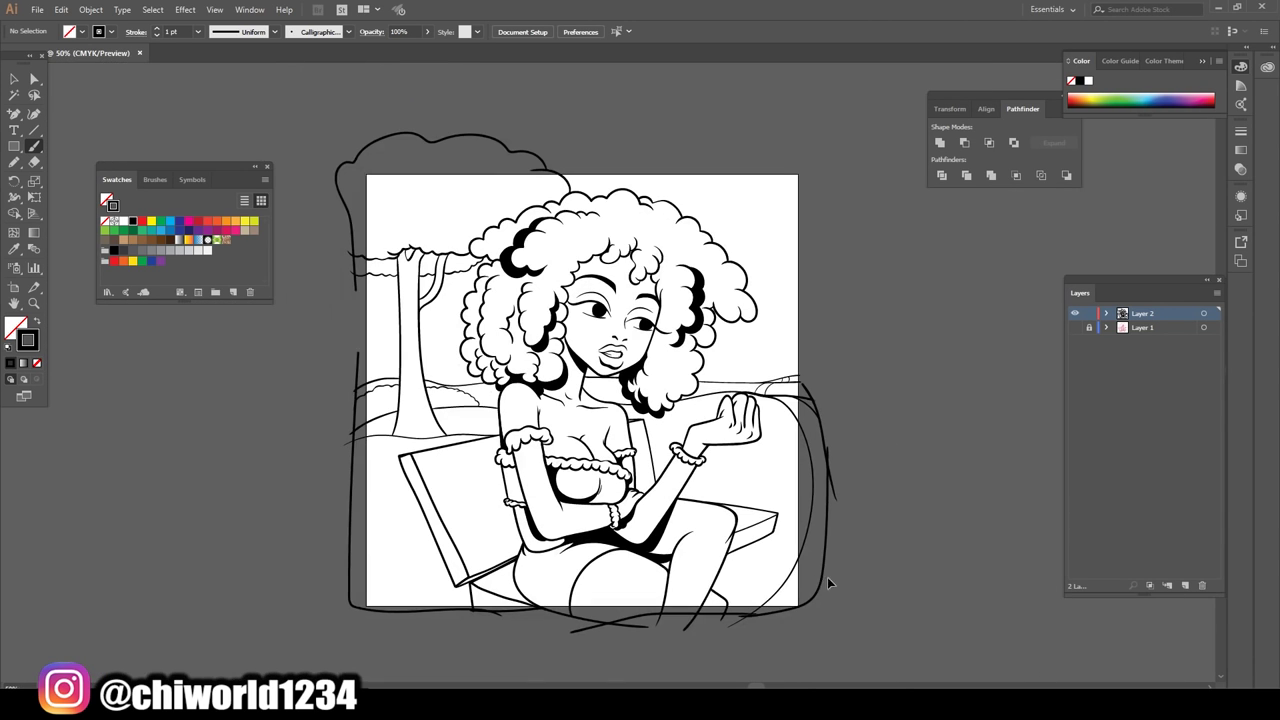
{"action": "scroll", "coordinate": [730, 463], "scroll_direction": "up", "scroll_amount": 3}
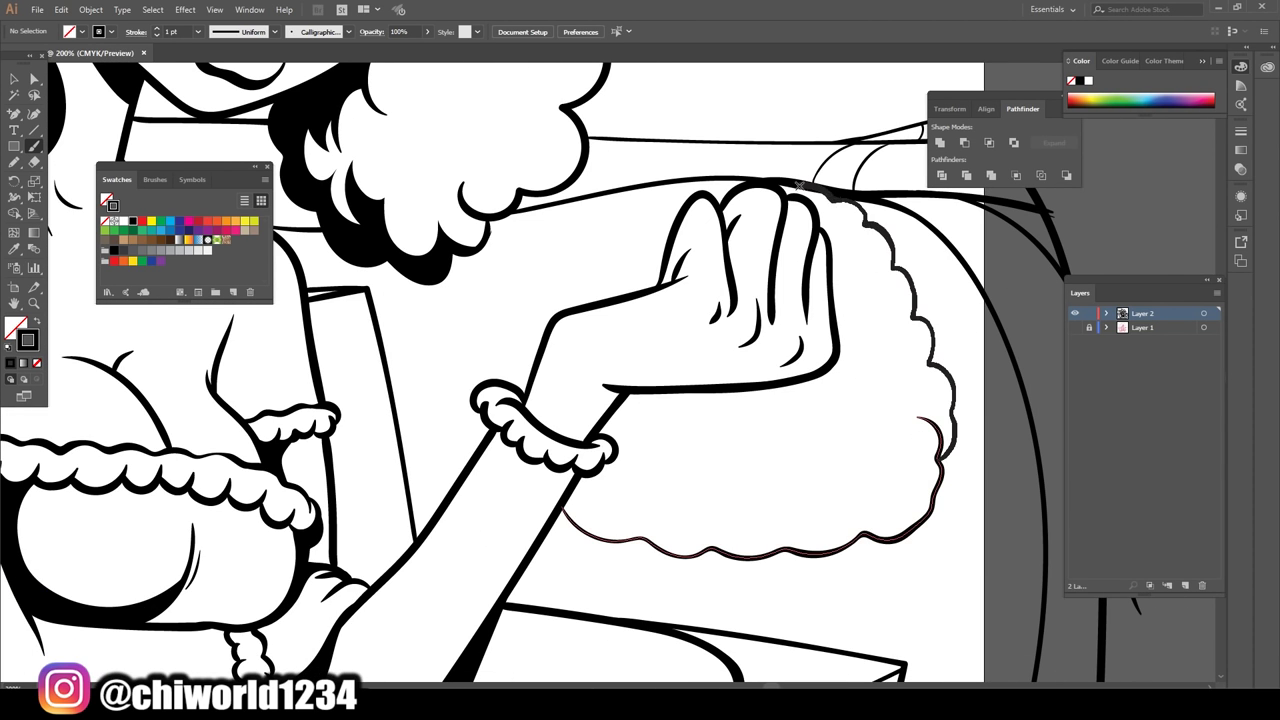
{"action": "scroll", "coordinate": [784, 630], "scroll_direction": "down", "scroll_amount": 3}
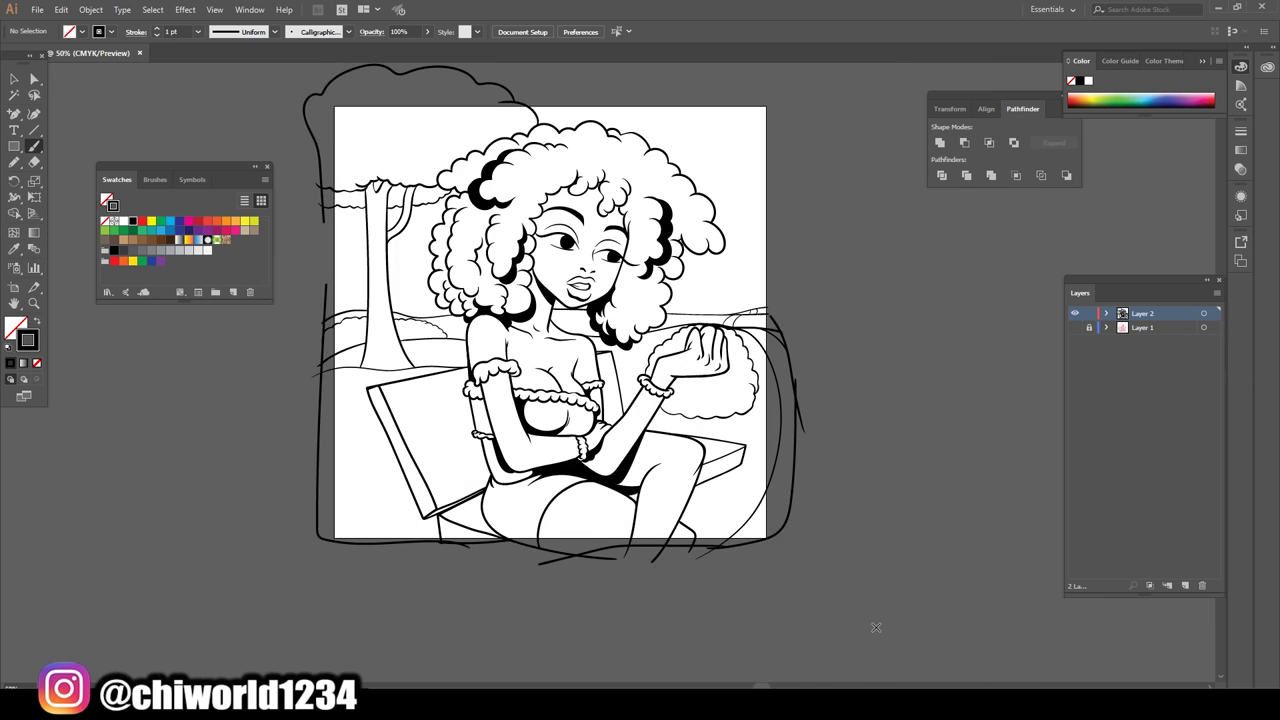
{"action": "scroll", "coordinate": [997, 526], "scroll_direction": "up", "scroll_amount": 3}
{"action": "scroll", "coordinate": [906, 440], "scroll_direction": "down", "scroll_amount": 3}
{"action": "scroll", "coordinate": [709, 373], "scroll_direction": "up", "scroll_amount": 1}
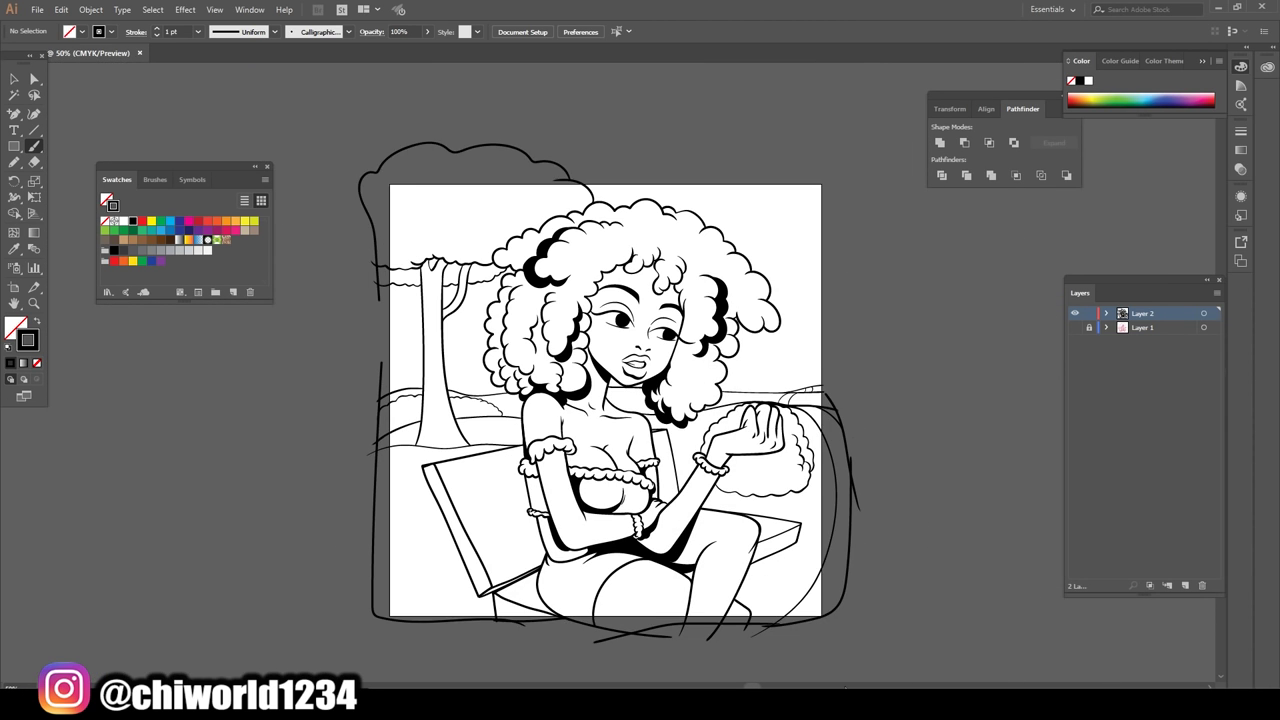
{"action": "scroll", "coordinate": [709, 373], "scroll_direction": "up", "scroll_amount": 2}
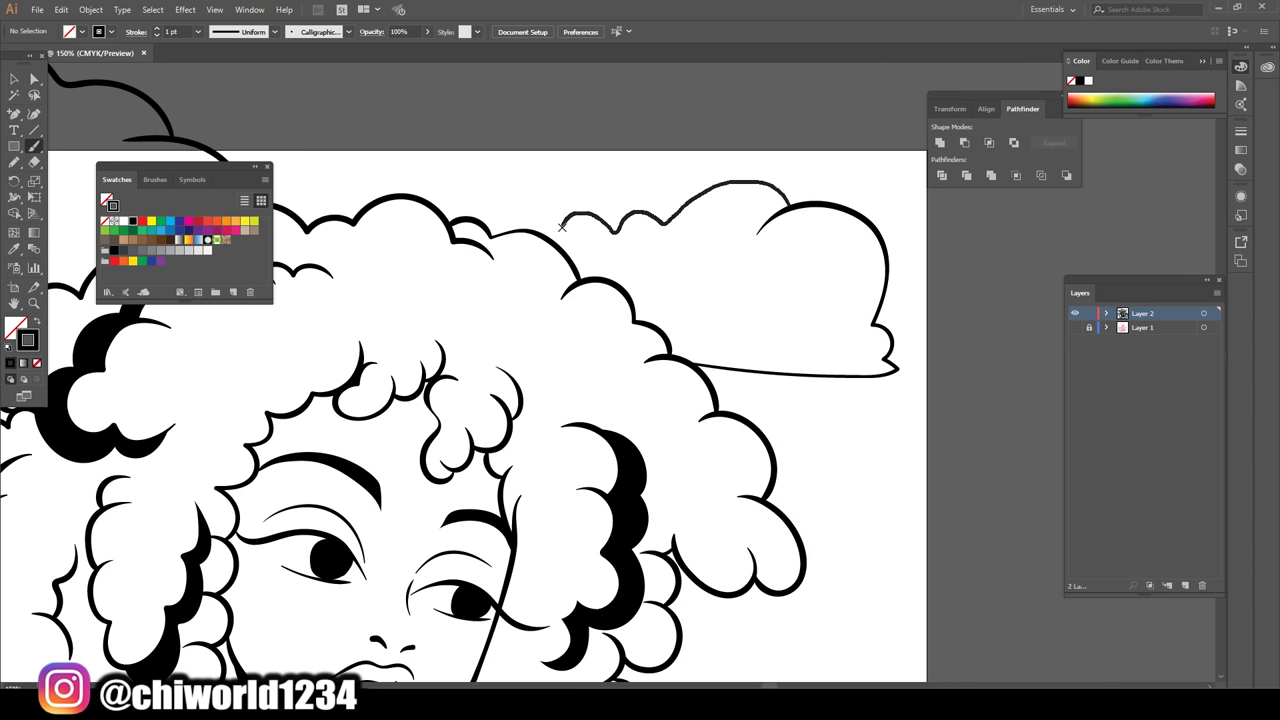
{"action": "scroll", "coordinate": [828, 567], "scroll_direction": "down", "scroll_amount": 2}
{"action": "scroll", "coordinate": [959, 471], "scroll_direction": "up", "scroll_amount": 4}
{"action": "scroll", "coordinate": [416, 382], "scroll_direction": "down", "scroll_amount": 2}
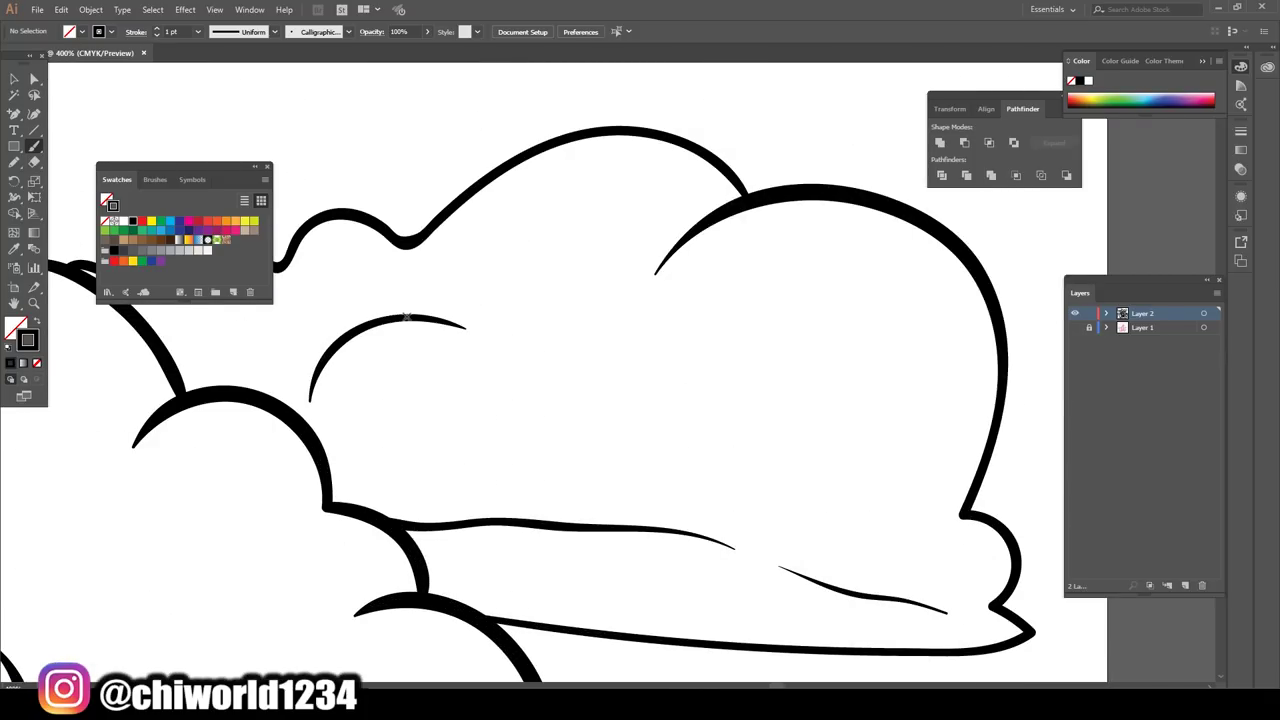
{"action": "scroll", "coordinate": [854, 630], "scroll_direction": "down", "scroll_amount": 3}
{"action": "scroll", "coordinate": [857, 621], "scroll_direction": "up", "scroll_amount": 2}
{"action": "scroll", "coordinate": [857, 621], "scroll_direction": "up", "scroll_amount": 2}
{"action": "left_click_drag", "start_coordinate": [820, 505], "coordinate": [559, 490]}
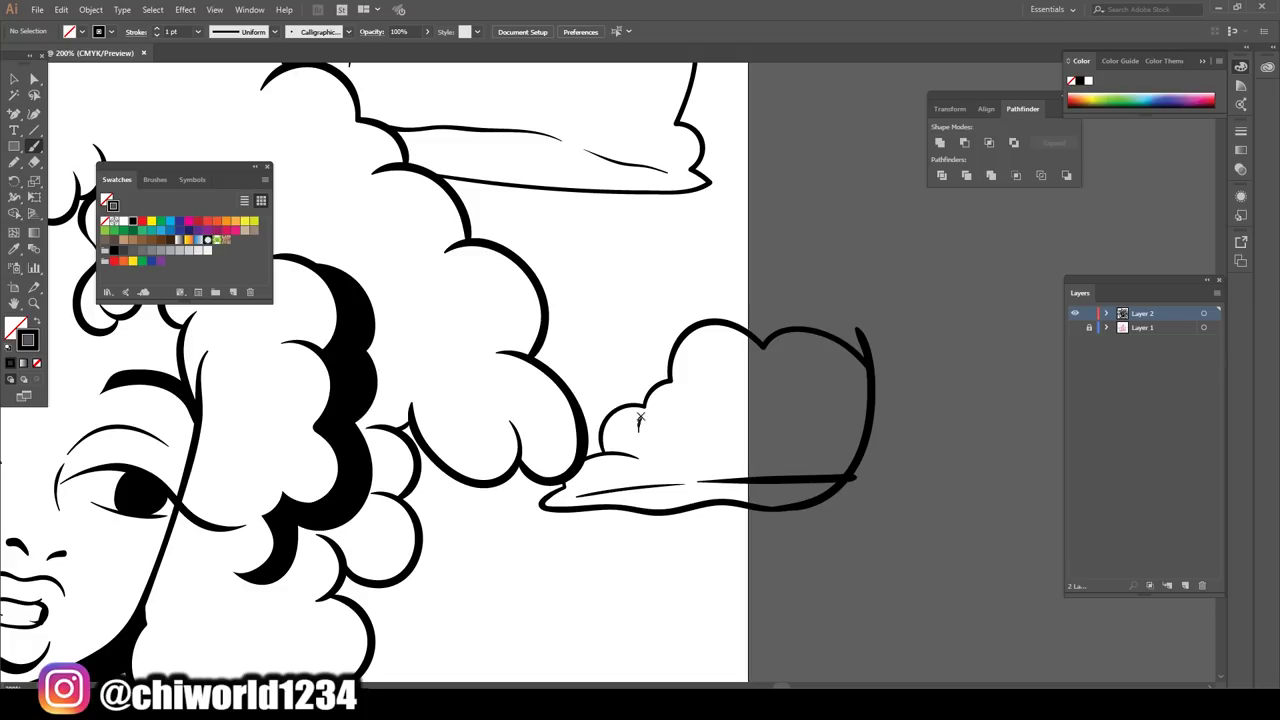
{"action": "scroll", "coordinate": [700, 400], "scroll_direction": "up", "scroll_amount": 2}
{"action": "scroll", "coordinate": [831, 485], "scroll_direction": "down", "scroll_amount": 3}
{"action": "scroll", "coordinate": [831, 485], "scroll_direction": "up", "scroll_amount": 3}
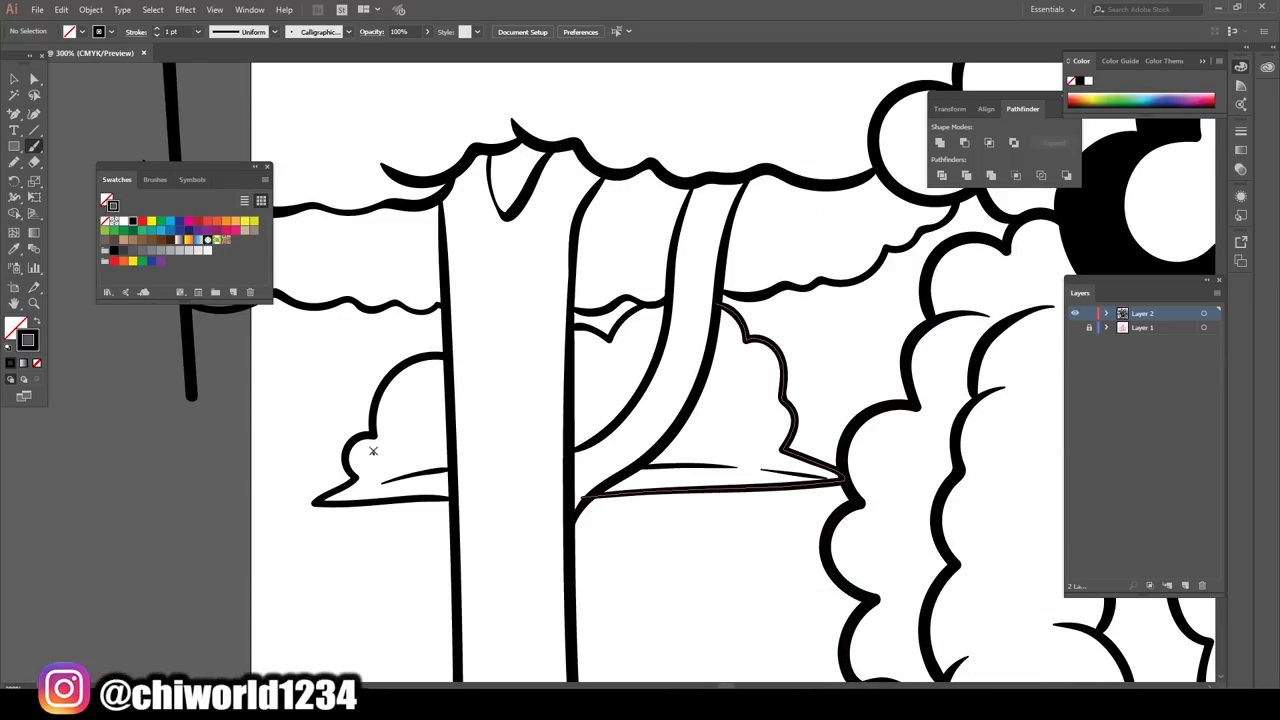
{"action": "scroll", "coordinate": [864, 323], "scroll_direction": "down", "scroll_amount": 2}
- Scroll around the canvas to inspect the canopy, bushes and ground around the bench
{"action": "scroll", "coordinate": [864, 323], "scroll_direction": "down", "scroll_amount": 1}
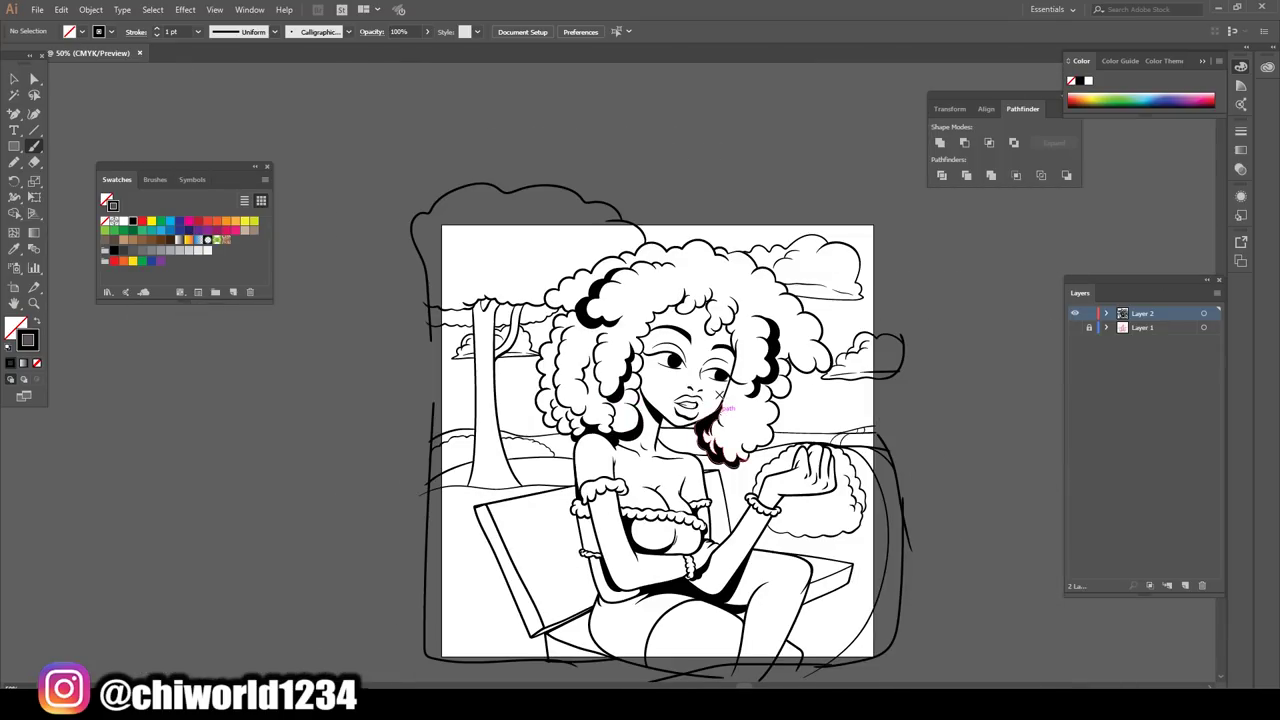
{"action": "scroll", "coordinate": [864, 323], "scroll_direction": "up", "scroll_amount": 2}
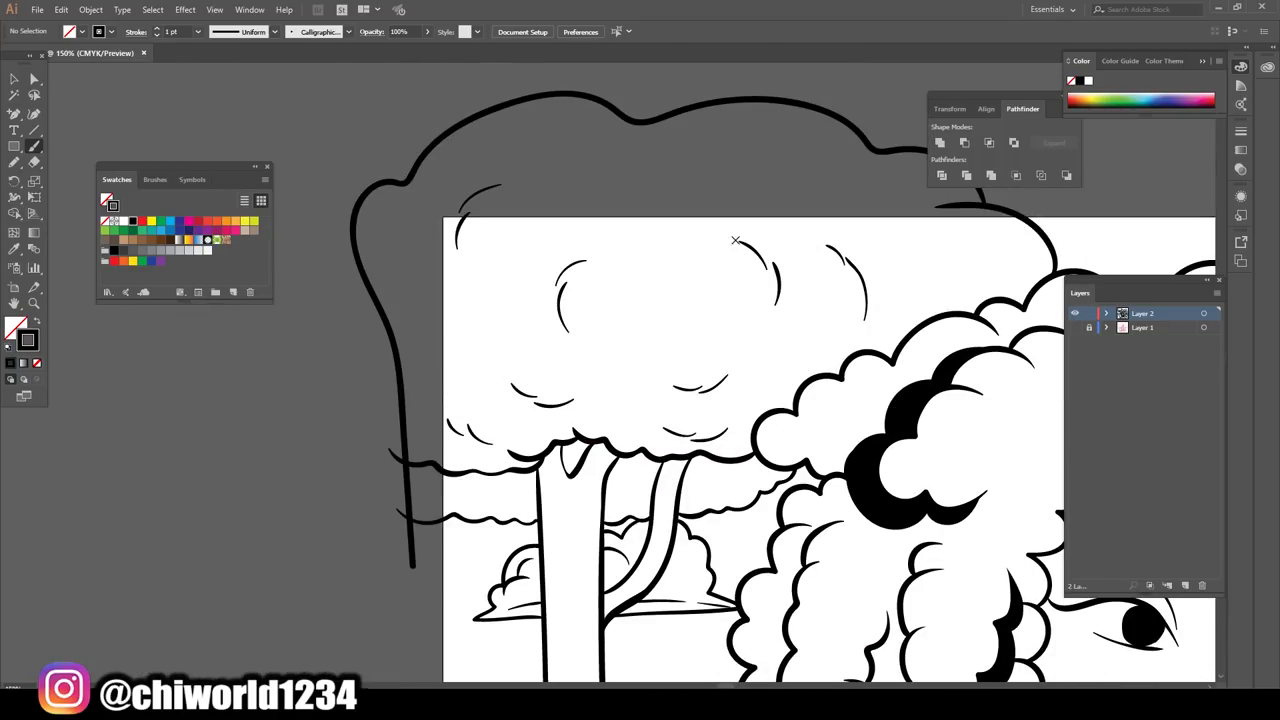
{"action": "scroll", "coordinate": [423, 357], "scroll_direction": "down", "scroll_amount": 2}
{"action": "scroll", "coordinate": [883, 491], "scroll_direction": "up", "scroll_amount": 3}
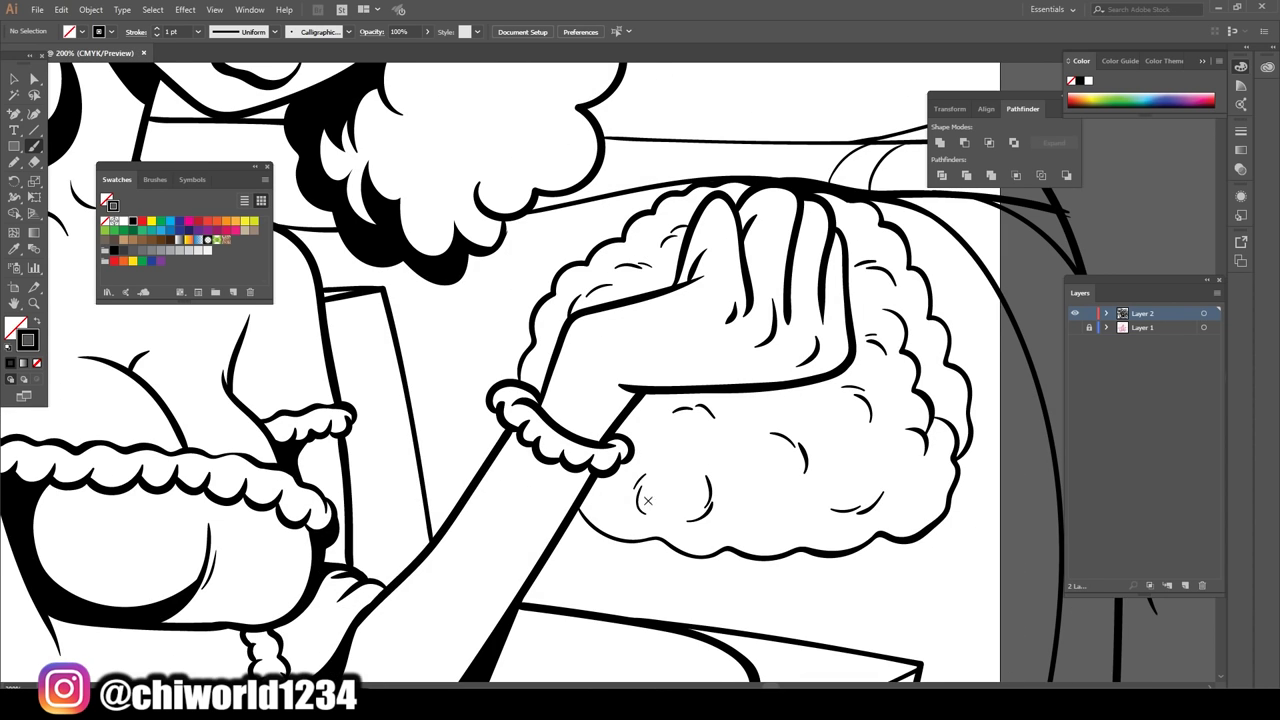
{"action": "scroll", "coordinate": [647, 500], "scroll_direction": "down", "scroll_amount": 2}
{"action": "scroll", "coordinate": [726, 606], "scroll_direction": "up", "scroll_amount": 2}
{"action": "scroll", "coordinate": [739, 400], "scroll_direction": "left", "scroll_amount": 1}
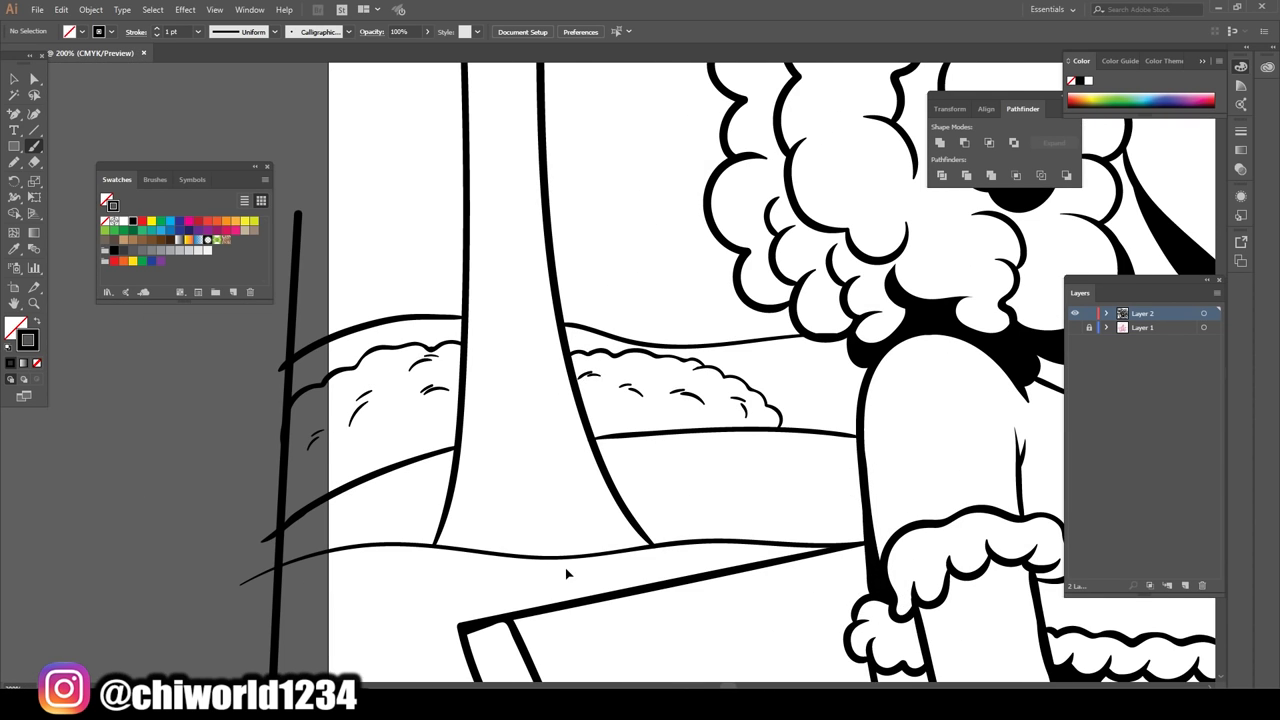
{"action": "scroll", "coordinate": [566, 573], "scroll_direction": "down", "scroll_amount": 2}
{"action": "scroll", "coordinate": [566, 573], "scroll_direction": "up", "scroll_amount": 2}
{"action": "scroll", "coordinate": [493, 560], "scroll_direction": "down", "scroll_amount": 2}
{"action": "scroll", "coordinate": [493, 560], "scroll_direction": "down", "scroll_amount": 2}
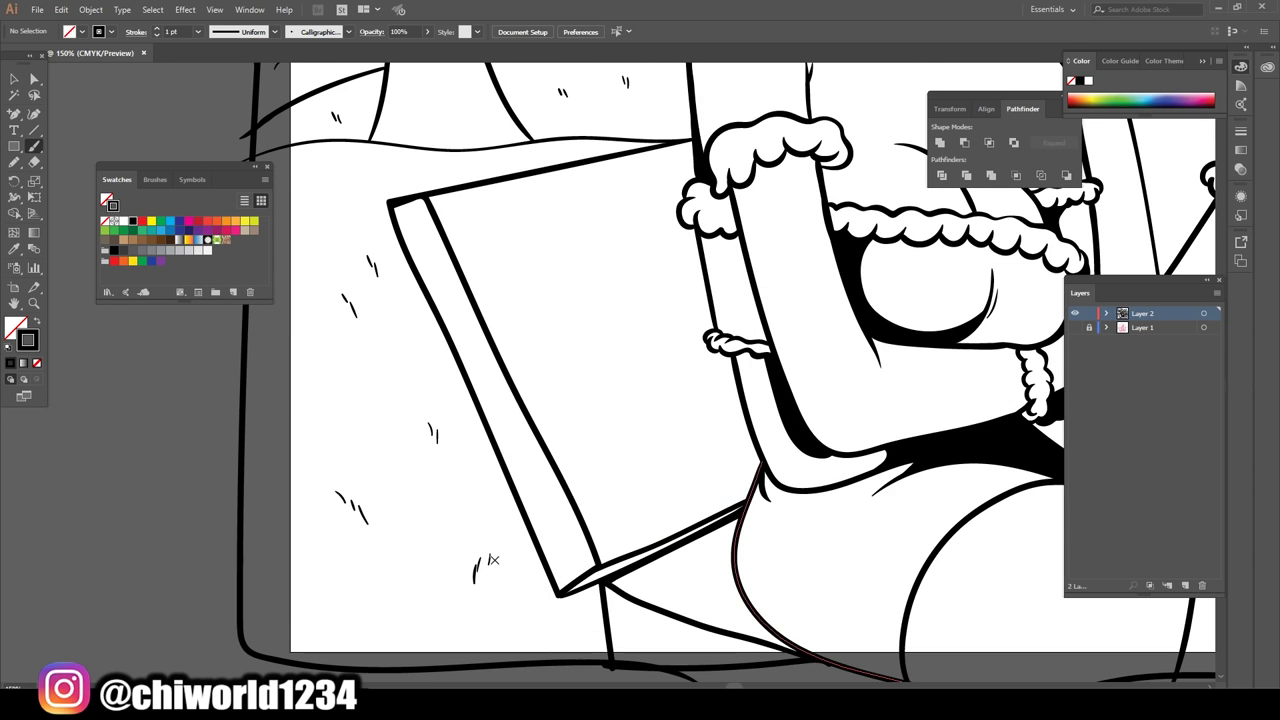
{"action": "scroll", "coordinate": [610, 656], "scroll_direction": "right", "scroll_amount": 4}
{"action": "scroll", "coordinate": [550, 450], "scroll_direction": "up", "scroll_amount": 1}
{"action": "scroll", "coordinate": [501, 244], "scroll_direction": "up", "scroll_amount": 2}
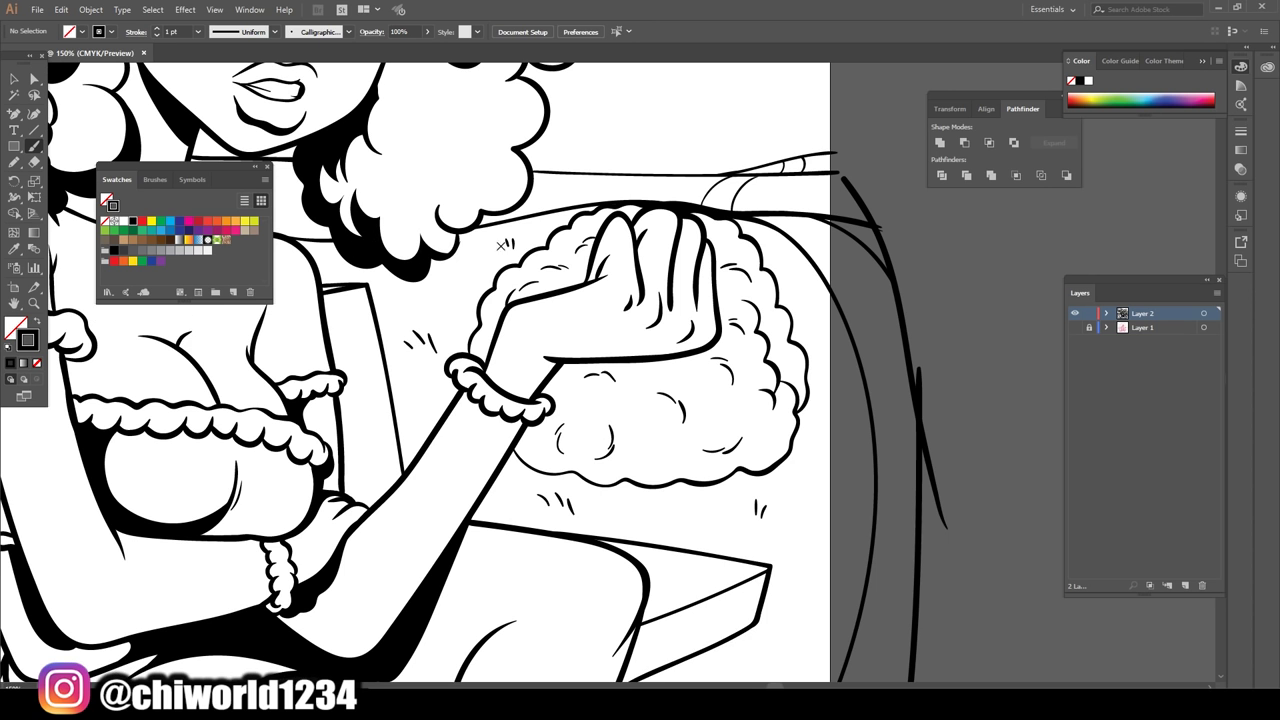
{"action": "scroll", "coordinate": [809, 195], "scroll_direction": "down", "scroll_amount": 2}
{"action": "scroll", "coordinate": [590, 400], "scroll_direction": "up", "scroll_amount": 2}
{"action": "scroll", "coordinate": [590, 400], "scroll_direction": "up", "scroll_amount": 1}
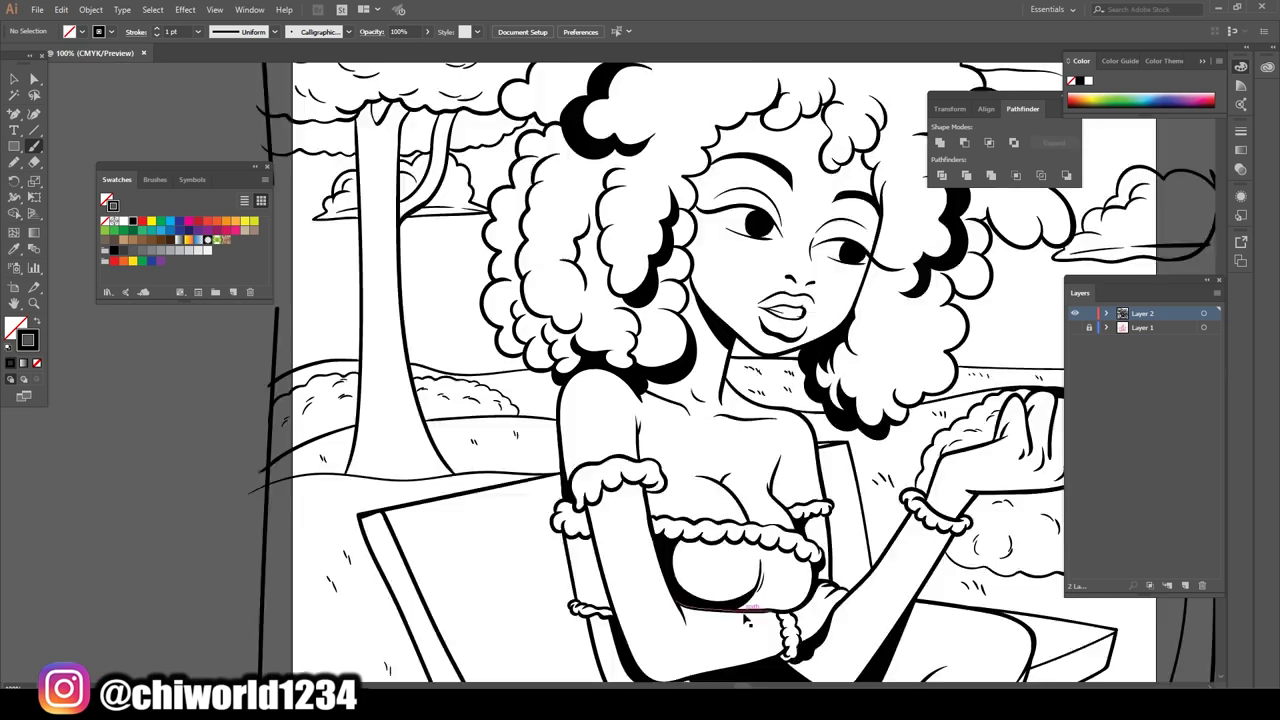
{"action": "scroll", "coordinate": [480, 390], "scroll_direction": "left", "scroll_amount": 3}
{"action": "scroll", "coordinate": [530, 558], "scroll_direction": "left", "scroll_amount": 3}
{"action": "scroll", "coordinate": [538, 564], "scroll_direction": "down", "scroll_amount": 2}
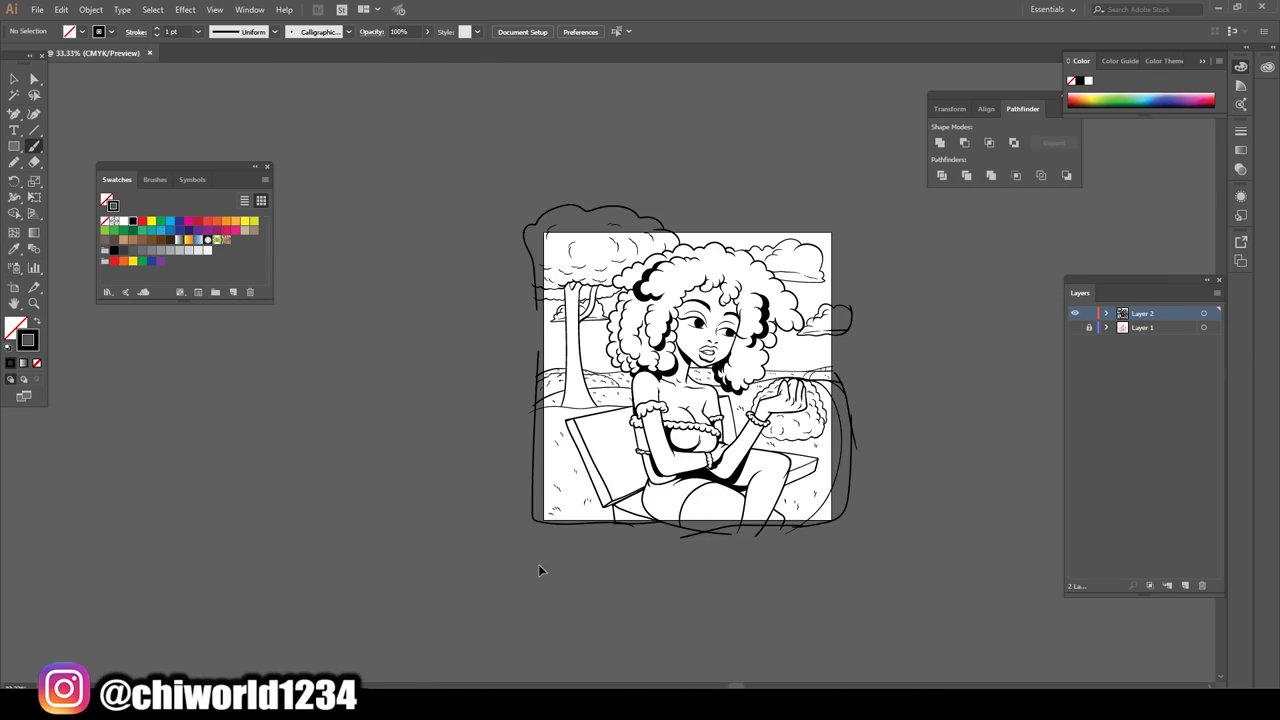
{"action": "scroll", "coordinate": [538, 564], "scroll_direction": "up", "scroll_amount": 4}
- Sketch thin lines across the distant hill behind the bench
{"action": "scroll", "coordinate": [749, 423], "scroll_direction": "up", "scroll_amount": 1}
{"action": "left_click_drag", "start_coordinate": [507, 520], "coordinate": [507, 522]}
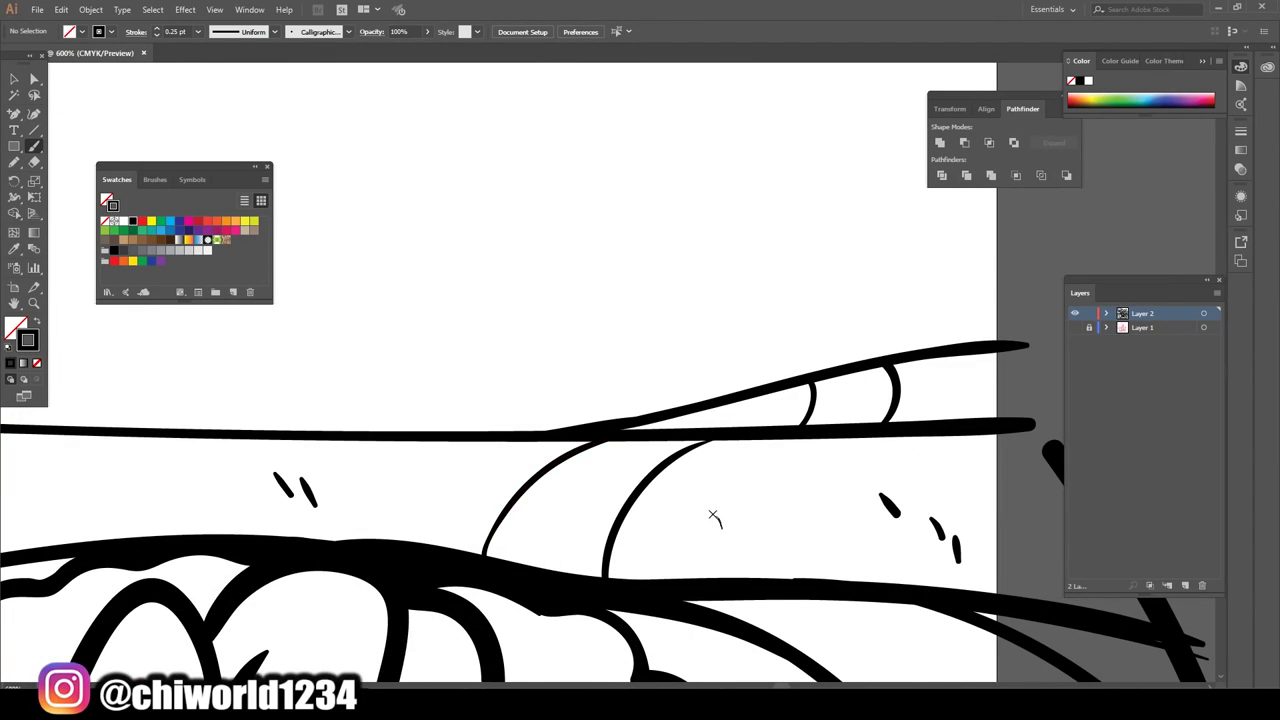
{"action": "scroll", "coordinate": [180, 506], "scroll_direction": "down", "scroll_amount": 2}
{"action": "scroll", "coordinate": [180, 506], "scroll_direction": "up", "scroll_amount": 3}
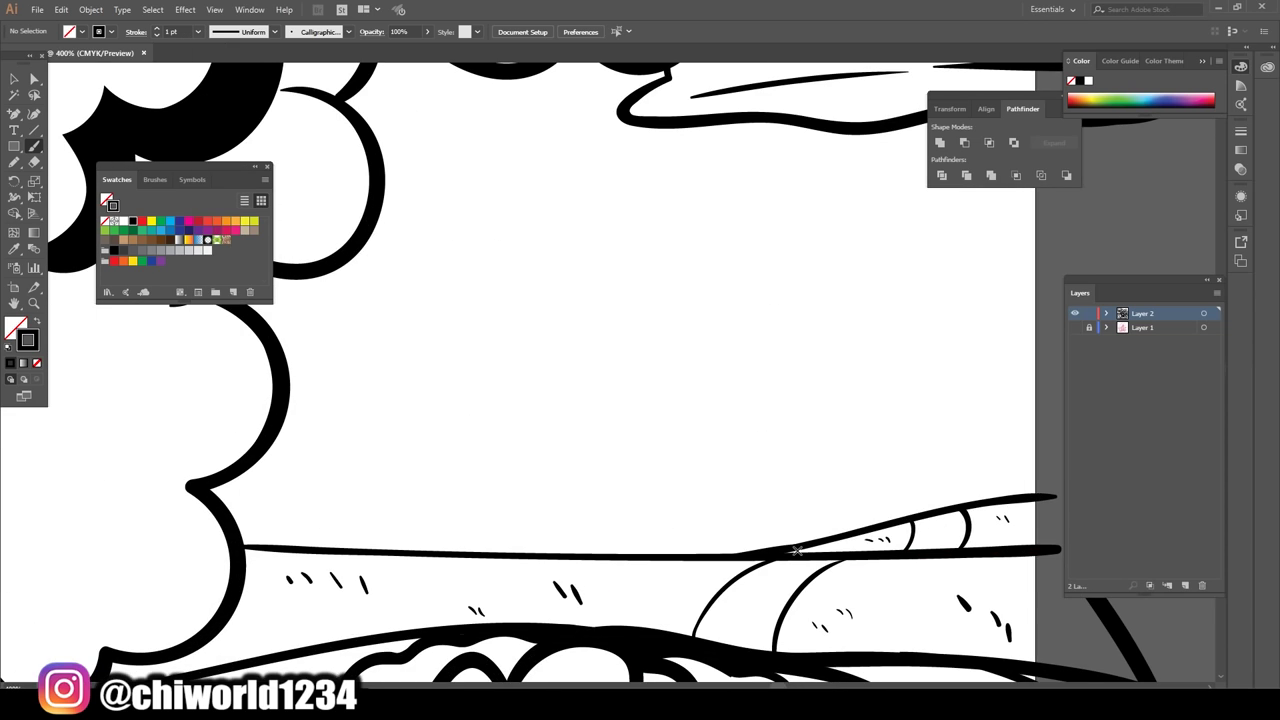
{"action": "scroll", "coordinate": [558, 645], "scroll_direction": "down", "scroll_amount": 2}
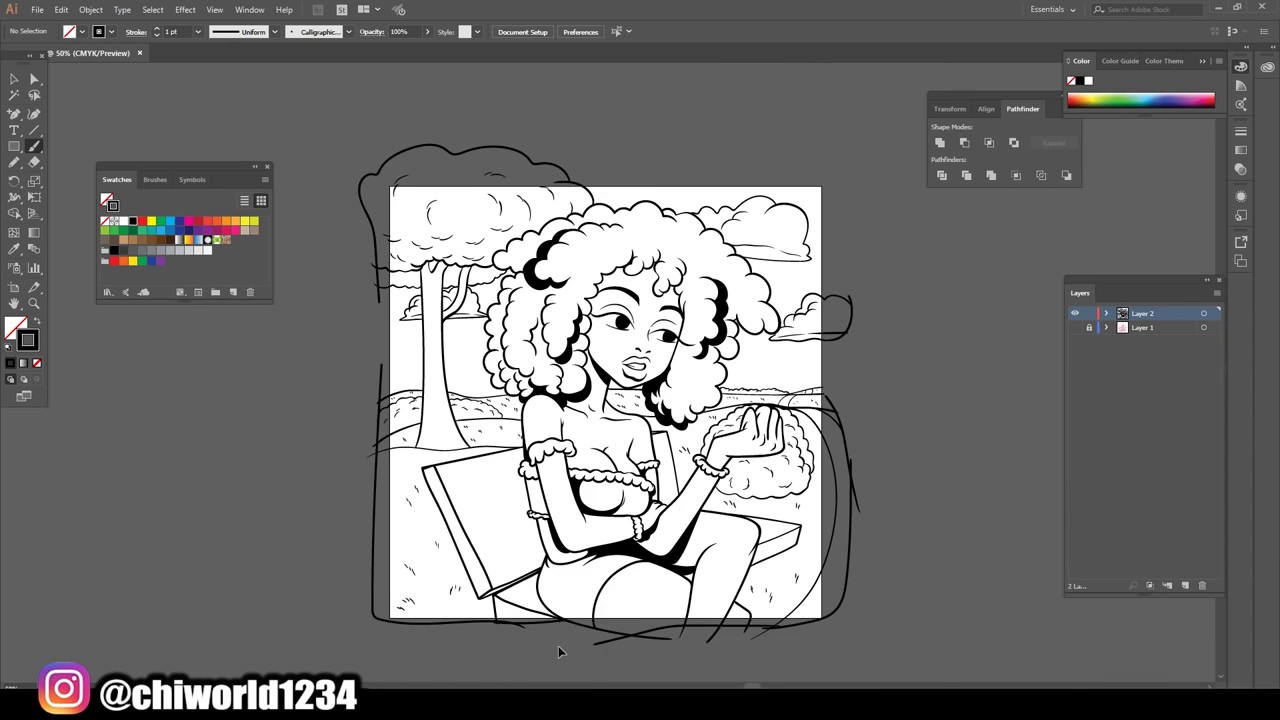
{"action": "scroll", "coordinate": [640, 400], "scroll_direction": "up", "scroll_amount": 3}
{"action": "left_click_drag", "start_coordinate": [664, 376], "coordinate": [597, 308]}
{"action": "scroll", "coordinate": [482, 644], "scroll_direction": "down", "scroll_amount": 3}
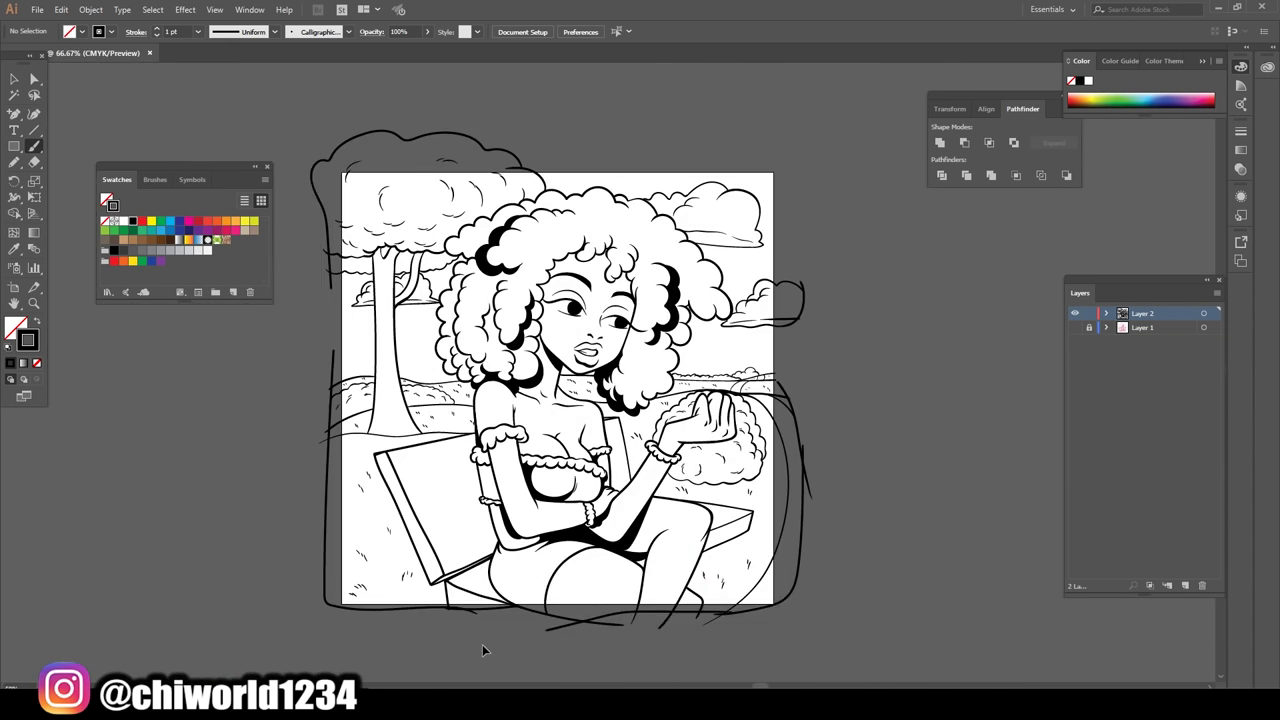
{"action": "scroll", "coordinate": [482, 644], "scroll_direction": "up", "scroll_amount": 2}
{"action": "scroll", "coordinate": [663, 374], "scroll_direction": "up", "scroll_amount": 2}
{"action": "scroll", "coordinate": [557, 527], "scroll_direction": "down", "scroll_amount": 2}
{"action": "scroll", "coordinate": [557, 527], "scroll_direction": "up", "scroll_amount": 3}
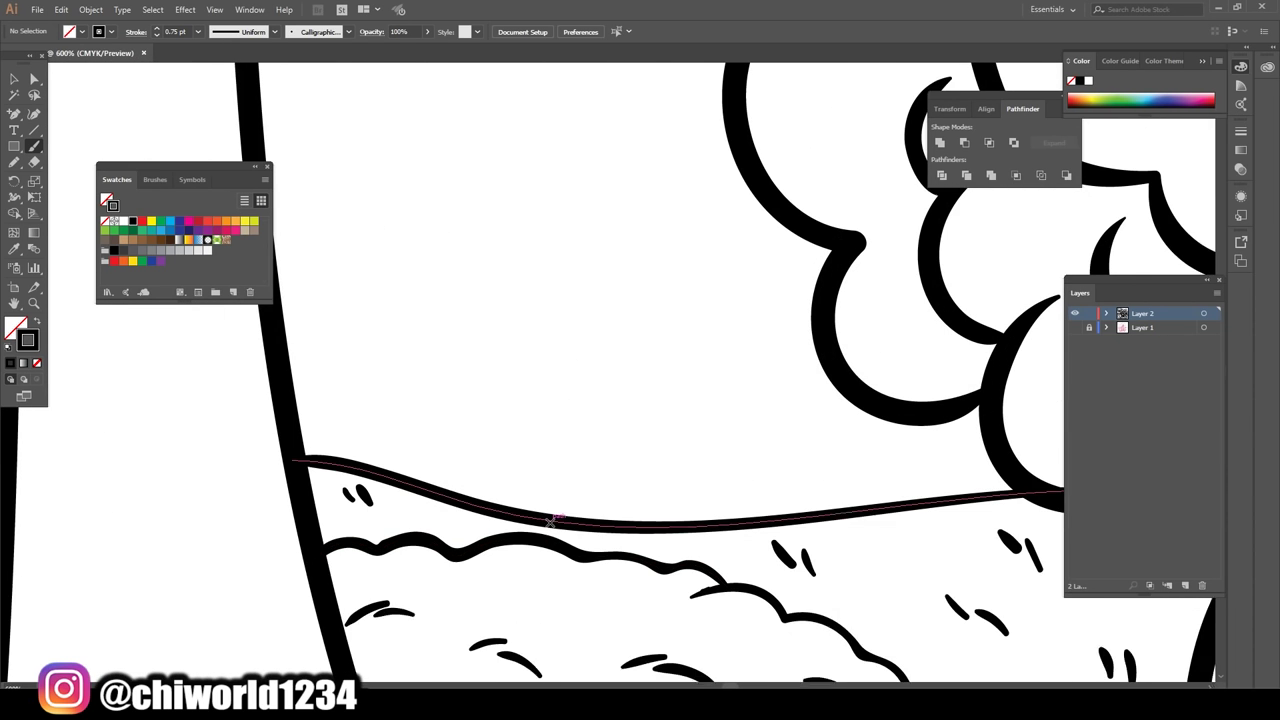
- Draw two trunks and the canopy outline of a small distant tree
{"action": "left_click_drag", "start_coordinate": [597, 405], "coordinate": [622, 538]}
{"action": "left_click_drag", "start_coordinate": [555, 412], "coordinate": [514, 524]}
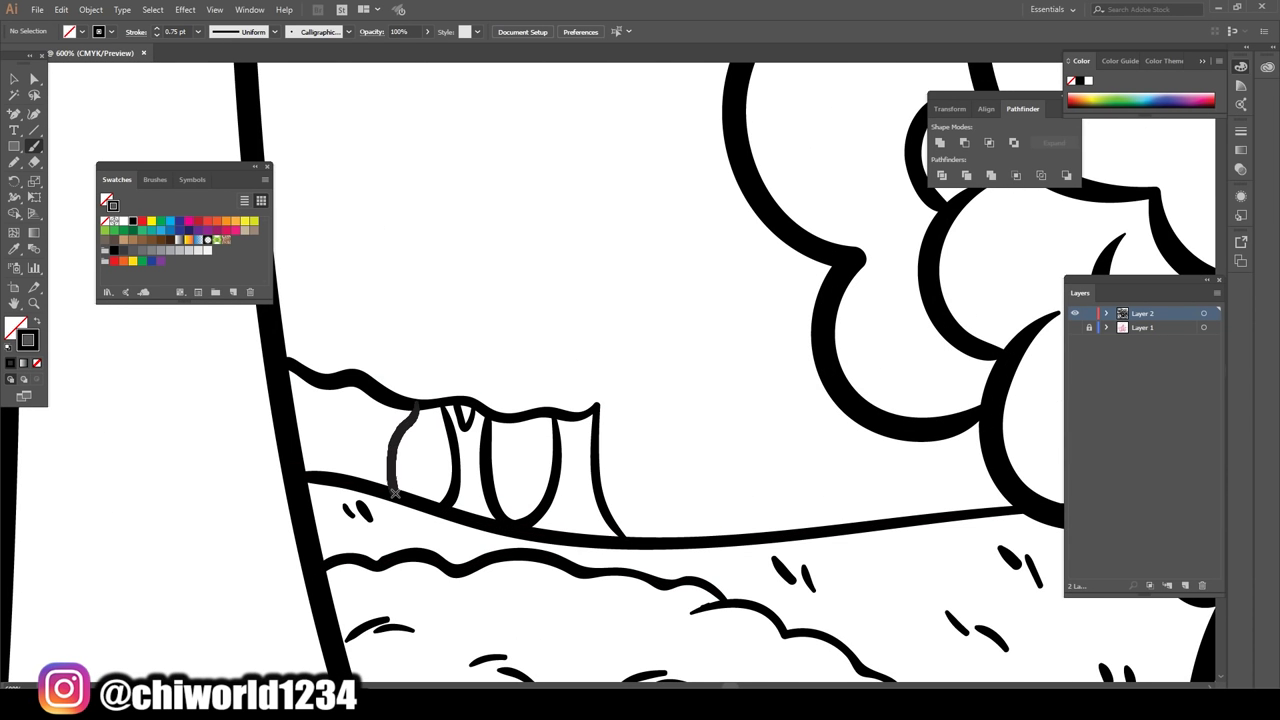
{"action": "scroll", "coordinate": [588, 405], "scroll_direction": "up", "scroll_amount": 2}
{"action": "mouse_move", "coordinate": [636, 410]}
{"action": "left_mouse_down"}
{"action": "mouse_move", "coordinate": [575, 252]}
{"action": "mouse_move", "coordinate": [420, 255]}
{"action": "left_mouse_up"}
{"action": "scroll", "coordinate": [520, 268], "scroll_direction": "down", "scroll_amount": 3}
{"action": "scroll", "coordinate": [580, 411], "scroll_direction": "up", "scroll_amount": 3}
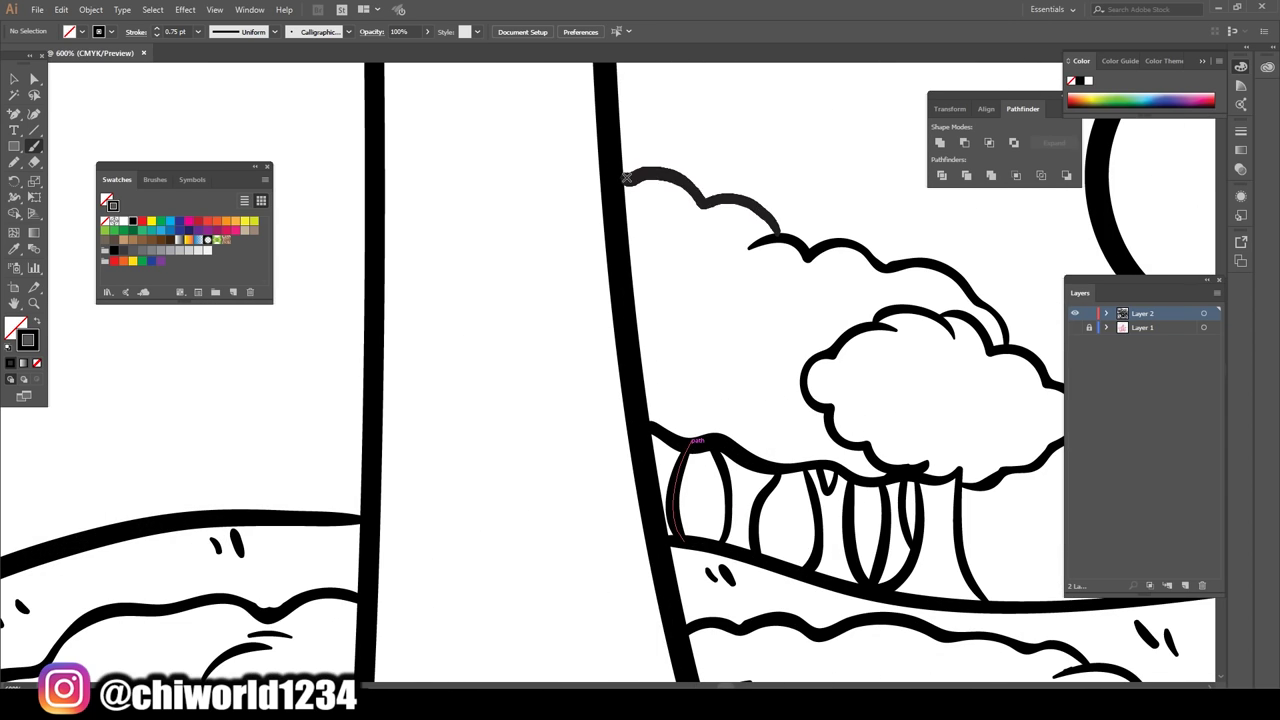
{"action": "scroll", "coordinate": [580, 411], "scroll_direction": "left", "scroll_amount": 3}
- Outline another distant tree canopy and add two trunks beneath it
{"action": "mouse_move", "coordinate": [612, 428]}
{"action": "left_mouse_down"}
{"action": "mouse_move", "coordinate": [363, 270]}
{"action": "mouse_move", "coordinate": [605, 145]}
{"action": "left_mouse_up"}
{"action": "scroll", "coordinate": [541, 437], "scroll_direction": "down", "scroll_amount": 3}
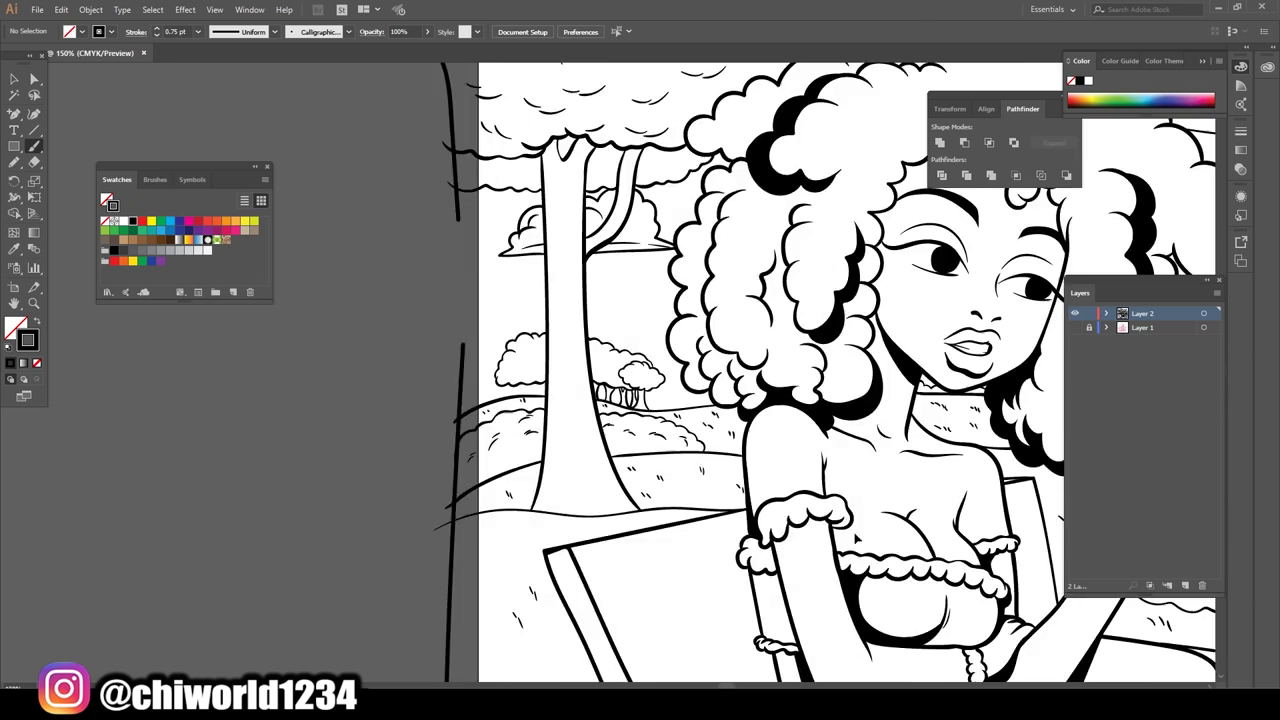
{"action": "scroll", "coordinate": [541, 437], "scroll_direction": "up", "scroll_amount": 3}
{"action": "scroll", "coordinate": [520, 607], "scroll_direction": "up", "scroll_amount": 3}
{"action": "left_click_drag", "start_coordinate": [330, 450], "coordinate": [335, 585]}
{"action": "left_click_drag", "start_coordinate": [285, 475], "coordinate": [280, 590]}
{"action": "scroll", "coordinate": [583, 645], "scroll_direction": "left", "scroll_amount": 3}
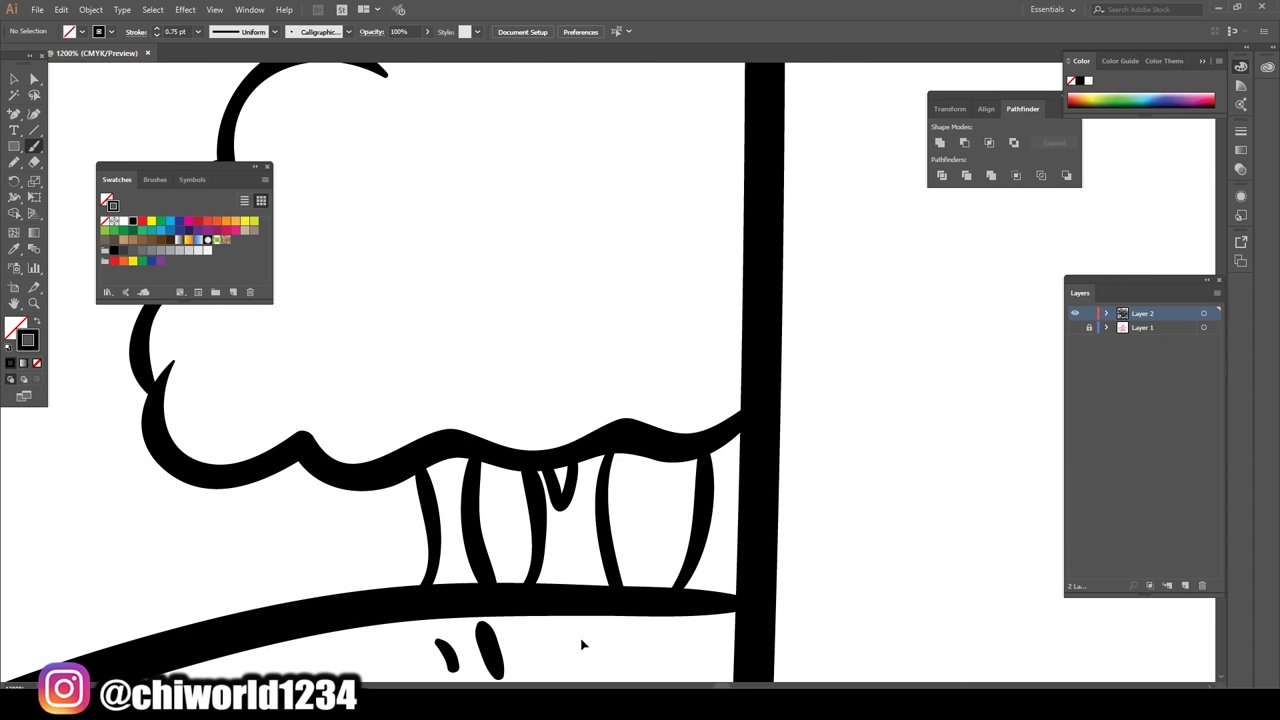
{"action": "scroll", "coordinate": [305, 450], "scroll_direction": "down", "scroll_amount": 5}
{"action": "scroll", "coordinate": [400, 500], "scroll_direction": "up", "scroll_amount": 2}
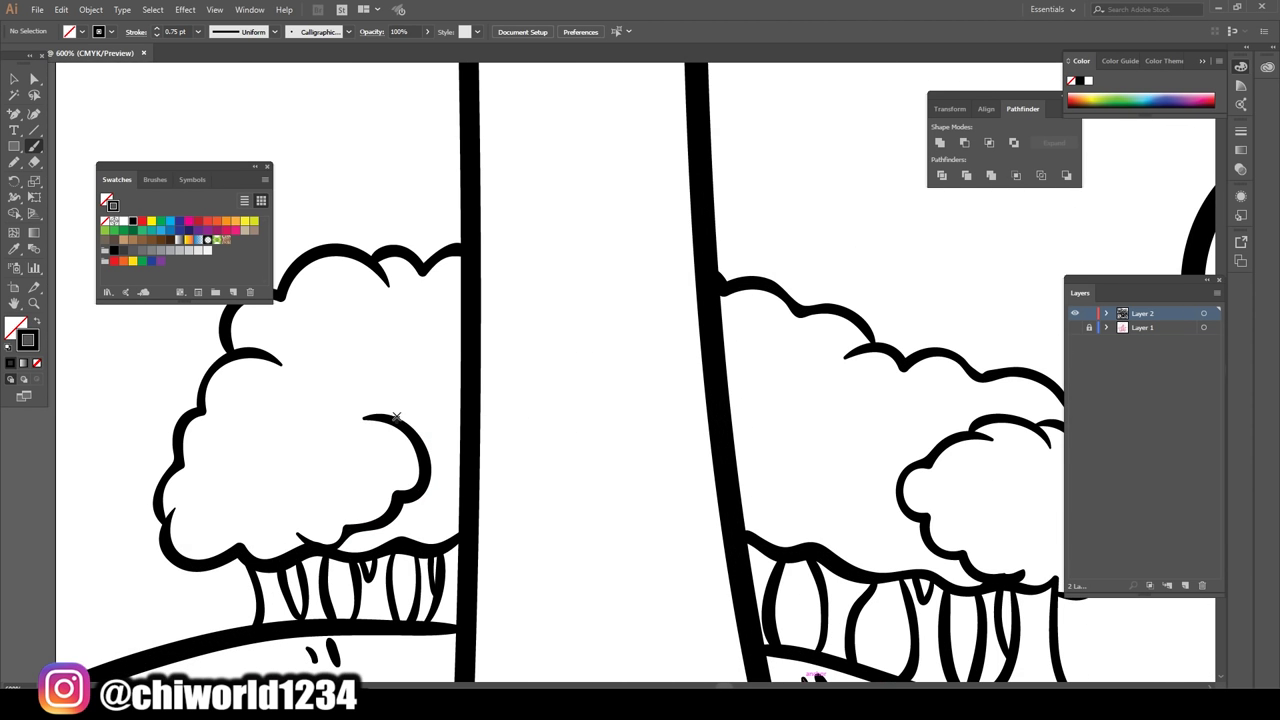
{"action": "scroll", "coordinate": [500, 530], "scroll_direction": "down", "scroll_amount": 4}
{"action": "scroll", "coordinate": [575, 552], "scroll_direction": "up", "scroll_amount": 1}
{"action": "scroll", "coordinate": [572, 376], "scroll_direction": "up", "scroll_amount": 5}
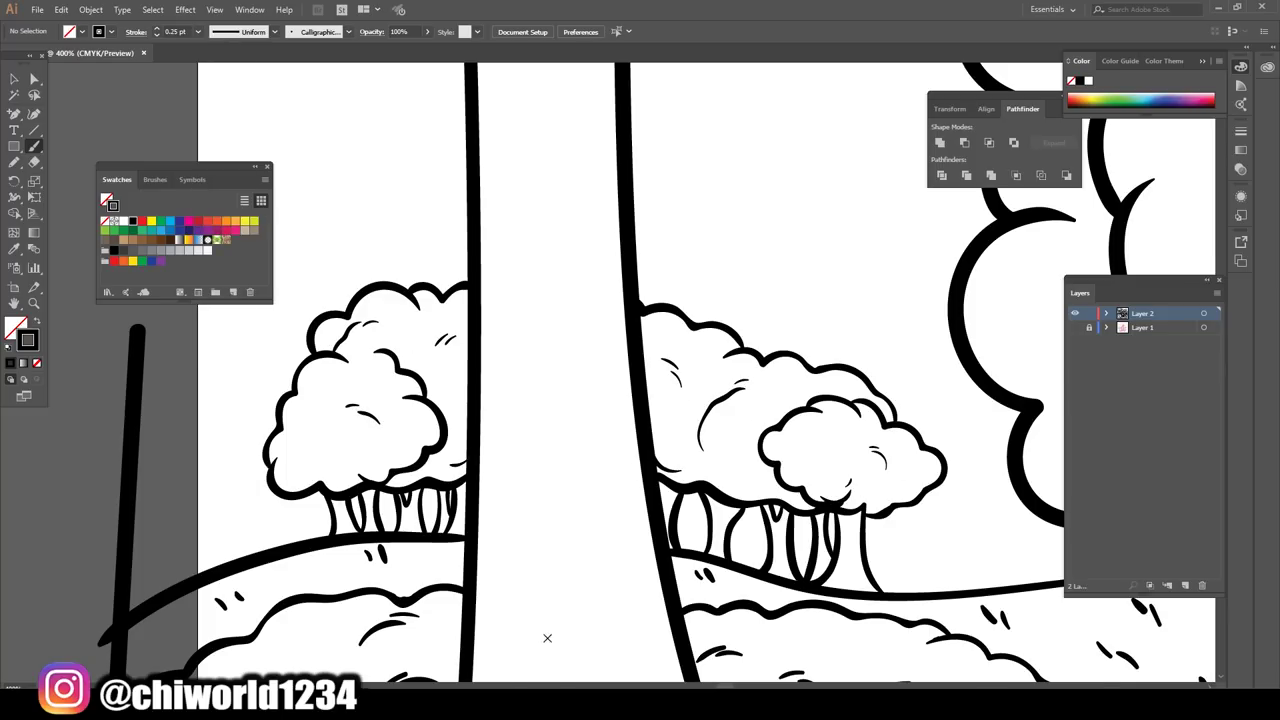
{"action": "scroll", "coordinate": [547, 637], "scroll_direction": "down", "scroll_amount": 6}
{"action": "scroll", "coordinate": [600, 560], "scroll_direction": "up", "scroll_amount": 5}
{"action": "scroll", "coordinate": [568, 453], "scroll_direction": "down", "scroll_amount": 1}
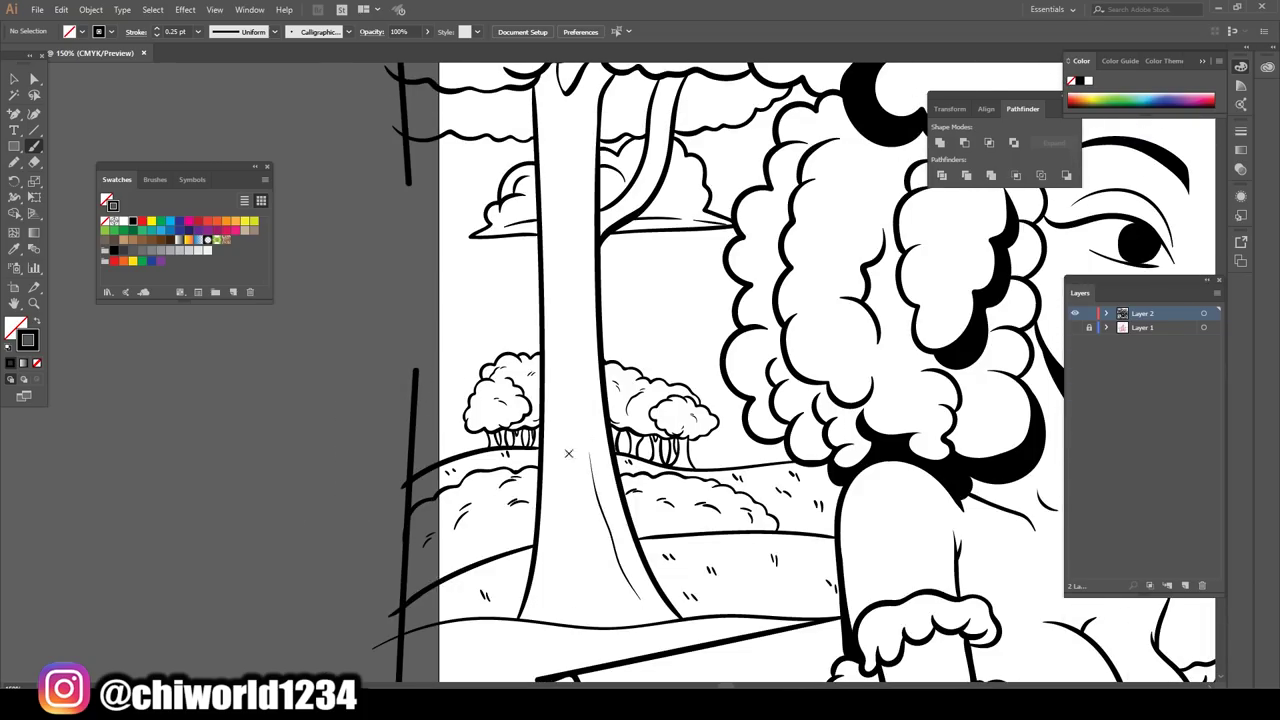
{"action": "scroll", "coordinate": [575, 533], "scroll_direction": "up", "scroll_amount": 2}
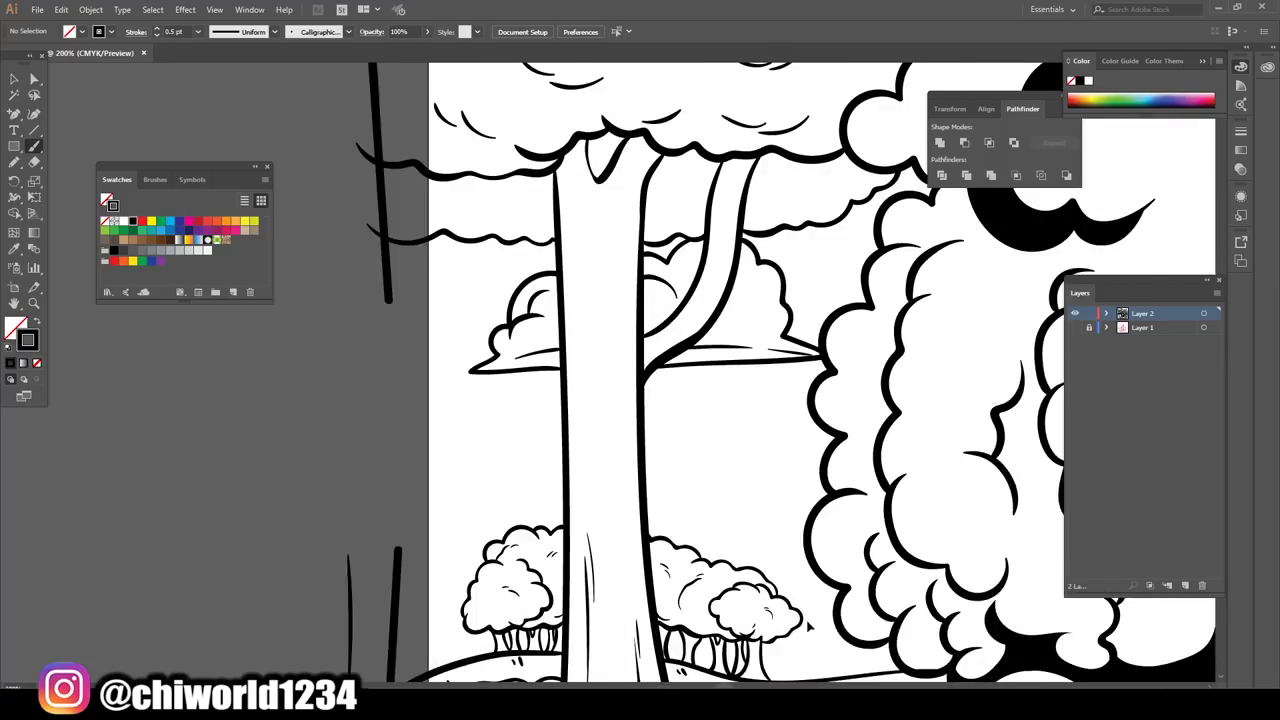
- Paint a black knot hole on the main tree trunk
{"action": "key", "text": "shift+x"}
{"action": "mouse_move", "coordinate": [585, 360]}
{"action": "left_mouse_down"}
{"action": "mouse_move", "coordinate": [600, 515]}
{"action": "mouse_move", "coordinate": [556, 425]}
{"action": "mouse_move", "coordinate": [708, 358]}
{"action": "left_mouse_up"}
{"action": "key", "text": "shift+x"}
{"action": "scroll", "coordinate": [556, 425], "scroll_direction": "up", "scroll_amount": 1}
{"action": "scroll", "coordinate": [543, 266], "scroll_direction": "up", "scroll_amount": 2}
{"action": "scroll", "coordinate": [543, 266], "scroll_direction": "up", "scroll_amount": 2}
{"action": "scroll", "coordinate": [823, 467], "scroll_direction": "down", "scroll_amount": 4}
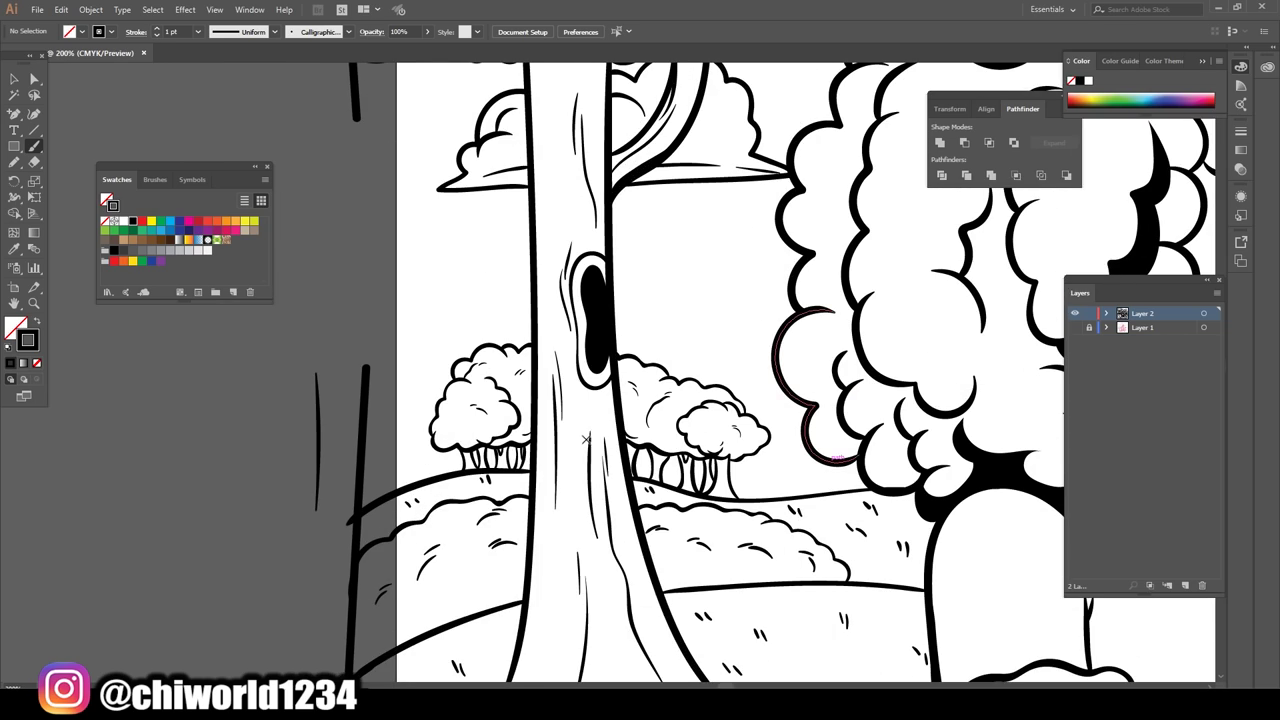
{"action": "scroll", "coordinate": [536, 262], "scroll_direction": "up", "scroll_amount": 2}
- Draw wood-grain lines across the lower bench planks
{"action": "scroll", "coordinate": [754, 509], "scroll_direction": "down", "scroll_amount": 4}
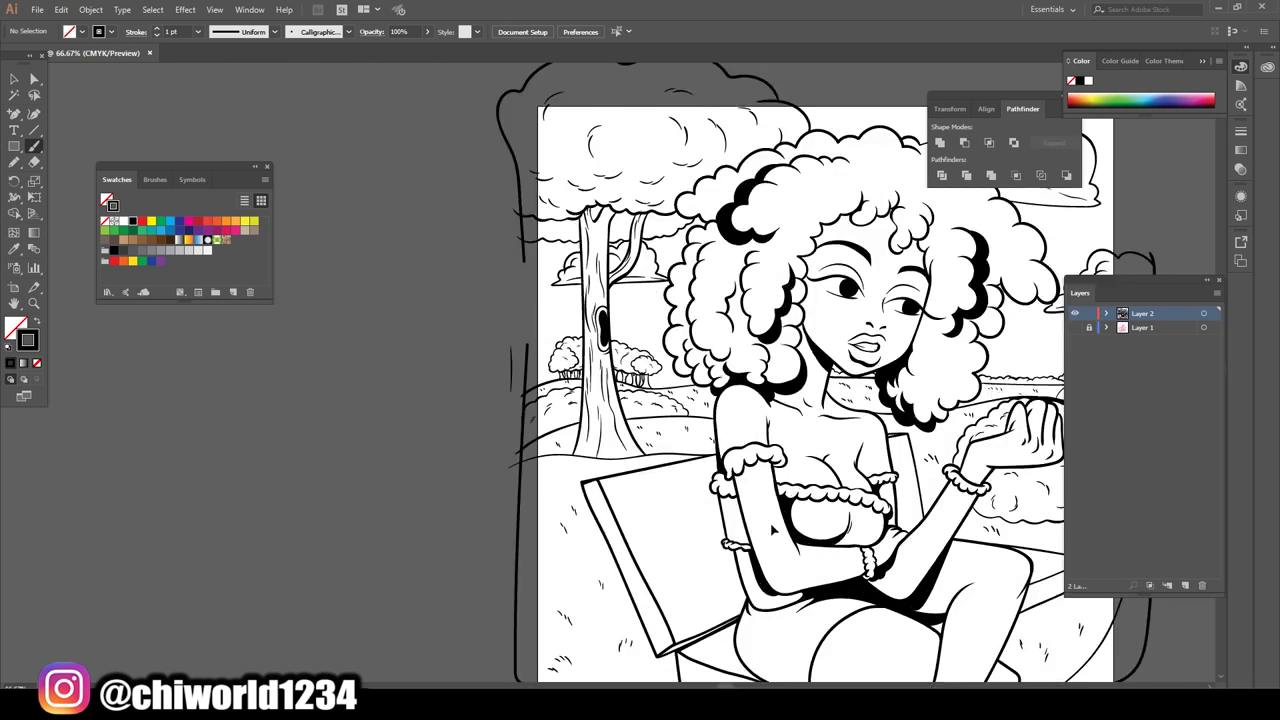
{"action": "scroll", "coordinate": [770, 528], "scroll_direction": "up", "scroll_amount": 4}
{"action": "scroll", "coordinate": [815, 257], "scroll_direction": "down", "scroll_amount": 4}
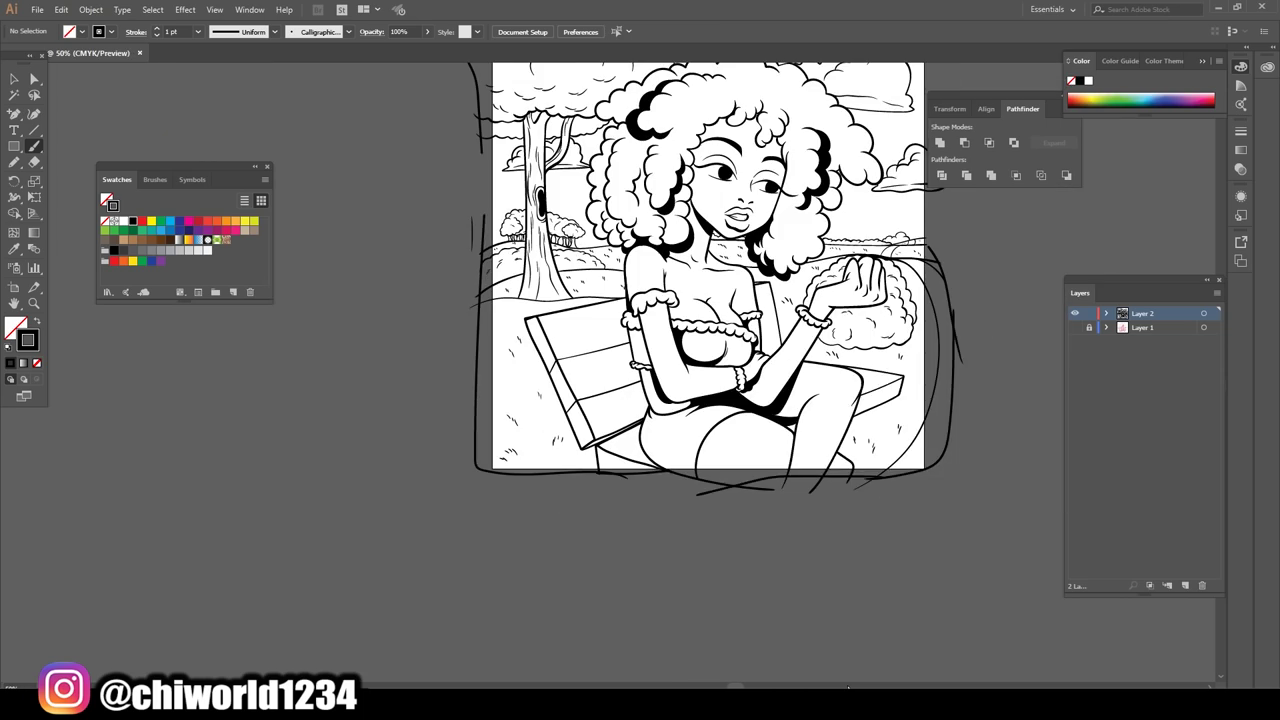
{"action": "scroll", "coordinate": [871, 461], "scroll_direction": "up", "scroll_amount": 5}
{"action": "scroll", "coordinate": [853, 275], "scroll_direction": "down", "scroll_amount": 4}
{"action": "scroll", "coordinate": [876, 517], "scroll_direction": "up", "scroll_amount": 5}
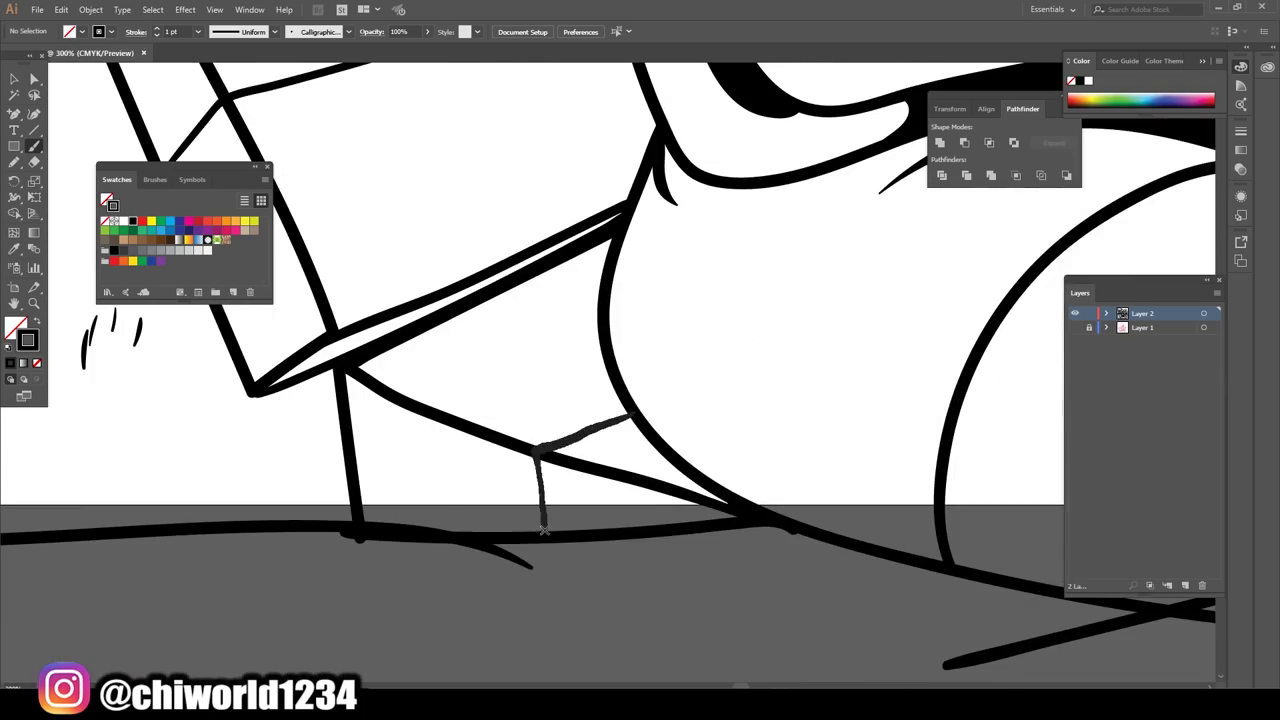
{"action": "scroll", "coordinate": [876, 517], "scroll_direction": "down", "scroll_amount": 2}
{"action": "scroll", "coordinate": [876, 517], "scroll_direction": "down", "scroll_amount": 4}
{"action": "scroll", "coordinate": [335, 209], "scroll_direction": "up", "scroll_amount": 2}
{"action": "scroll", "coordinate": [335, 209], "scroll_direction": "up", "scroll_amount": 3}
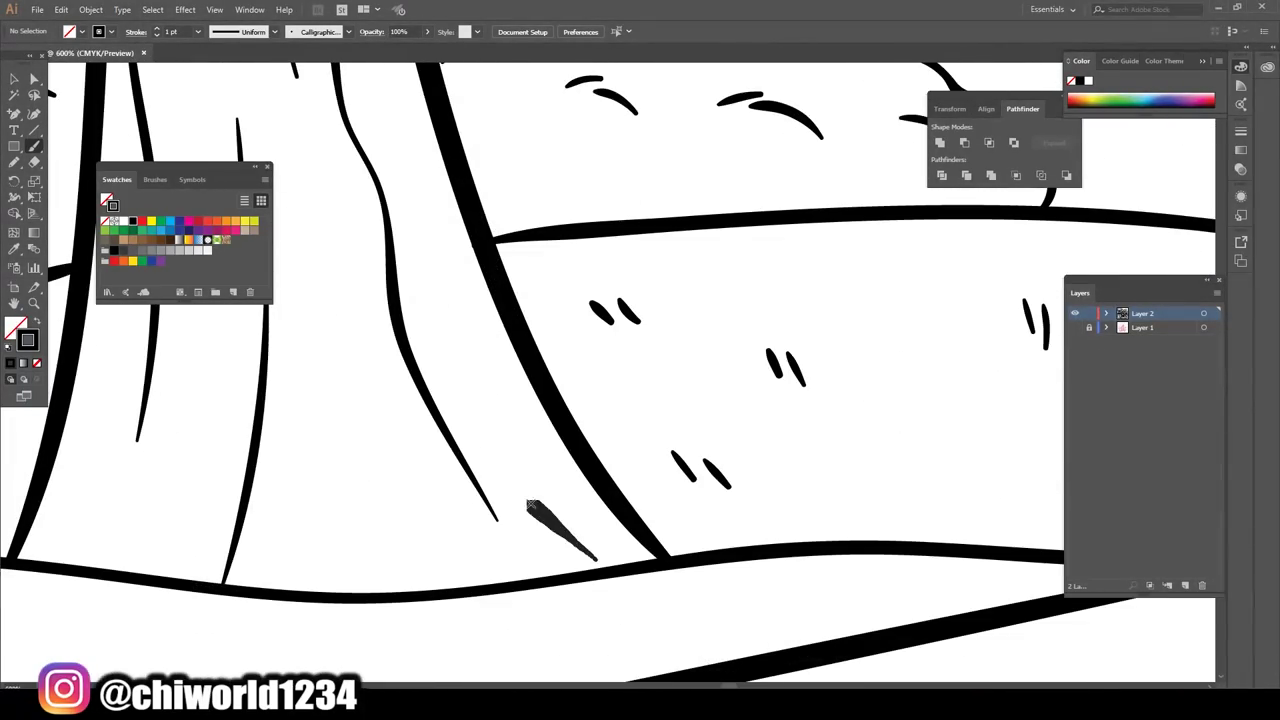
{"action": "scroll", "coordinate": [335, 209], "scroll_direction": "down", "scroll_amount": 2}
{"action": "scroll", "coordinate": [335, 209], "scroll_direction": "down", "scroll_amount": 1}
{"action": "scroll", "coordinate": [335, 209], "scroll_direction": "down", "scroll_amount": 1}
{"action": "scroll", "coordinate": [600, 360], "scroll_direction": "up", "scroll_amount": 1}
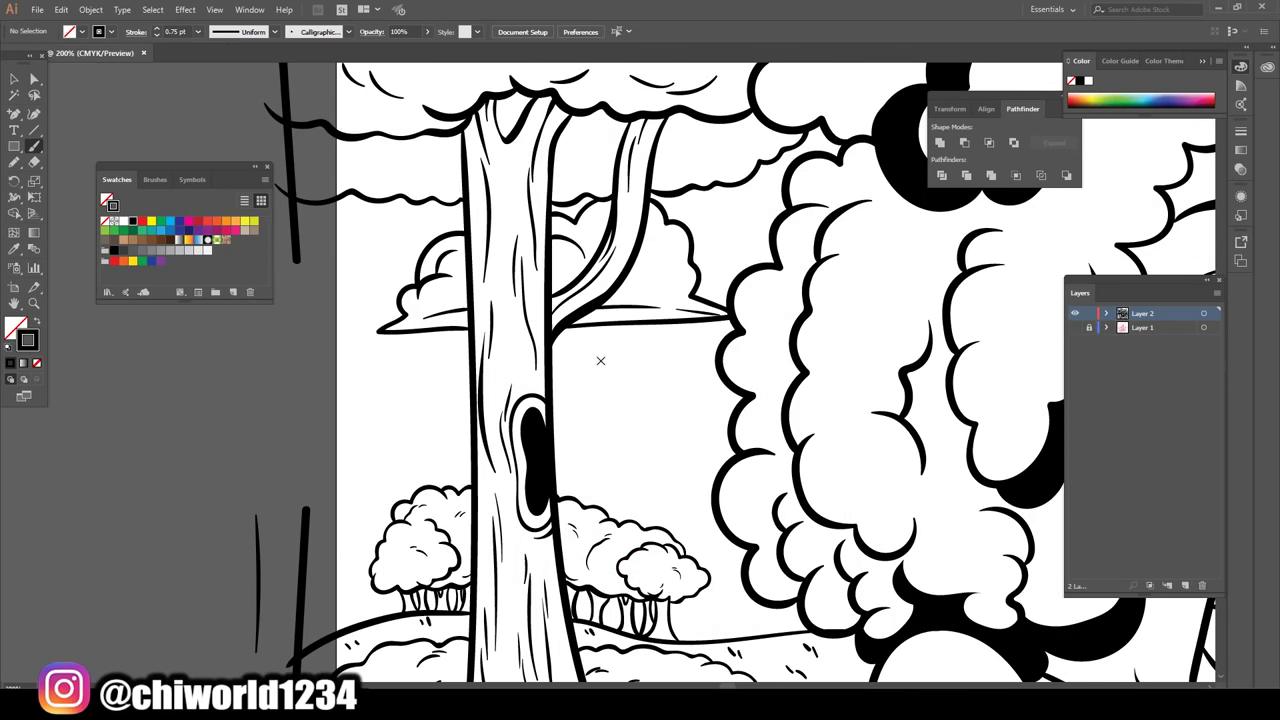
{"action": "scroll", "coordinate": [600, 360], "scroll_direction": "down", "scroll_amount": 2}
{"action": "scroll", "coordinate": [600, 360], "scroll_direction": "down", "scroll_amount": 1}
{"action": "scroll", "coordinate": [652, 362], "scroll_direction": "up", "scroll_amount": 7}
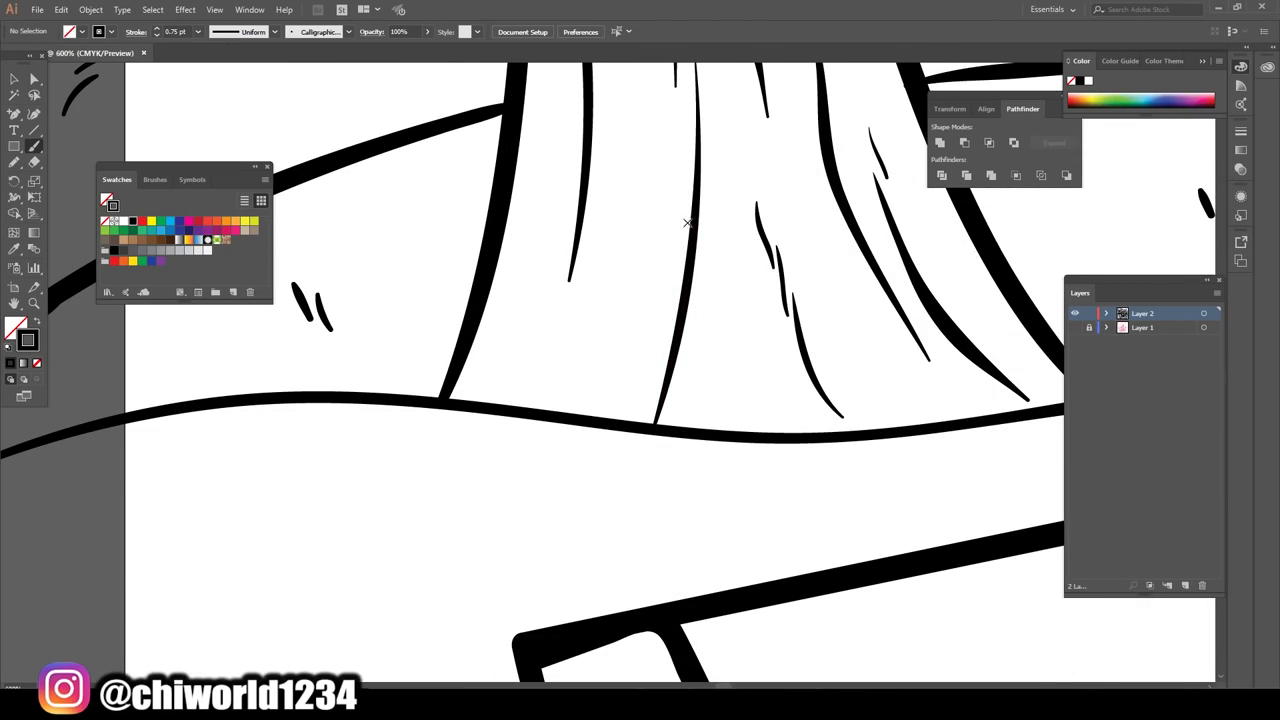
{"action": "scroll", "coordinate": [521, 248], "scroll_direction": "down", "scroll_amount": 7}
{"action": "scroll", "coordinate": [872, 468], "scroll_direction": "up", "scroll_amount": 4}
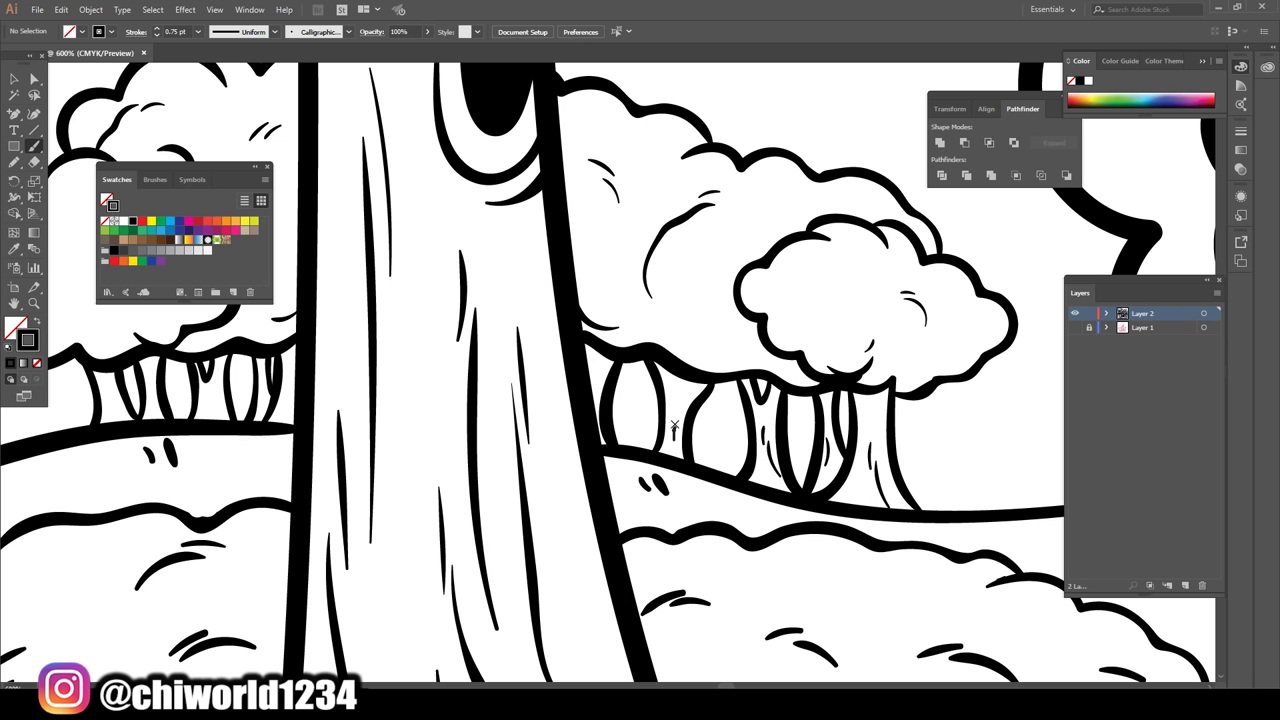
{"action": "scroll", "coordinate": [689, 399], "scroll_direction": "up", "scroll_amount": 2}
{"action": "scroll", "coordinate": [497, 366], "scroll_direction": "down", "scroll_amount": 5}
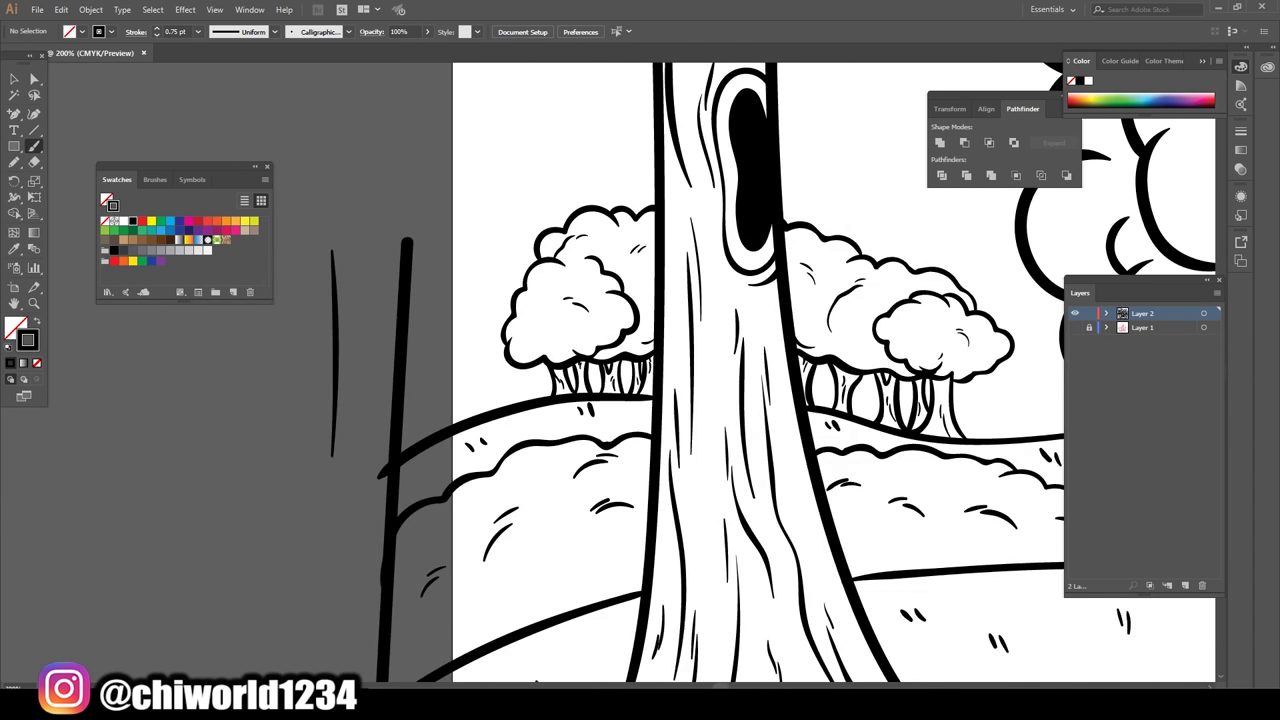
- Add two grain strokes along the upper bench plank
{"action": "scroll", "coordinate": [640, 400], "scroll_direction": "down", "scroll_amount": 3}
{"action": "scroll", "coordinate": [700, 400], "scroll_direction": "up", "scroll_amount": 2}
{"action": "left_click_drag", "start_coordinate": [652, 578], "coordinate": [846, 476]}
{"action": "left_click_drag", "start_coordinate": [675, 372], "coordinate": [808, 324]}
{"action": "scroll", "coordinate": [808, 324], "scroll_direction": "up", "scroll_amount": 2}
{"action": "left_click_drag", "start_coordinate": [626, 281], "coordinate": [700, 245]}
{"action": "left_click_drag", "start_coordinate": [670, 245], "coordinate": [793, 212]}
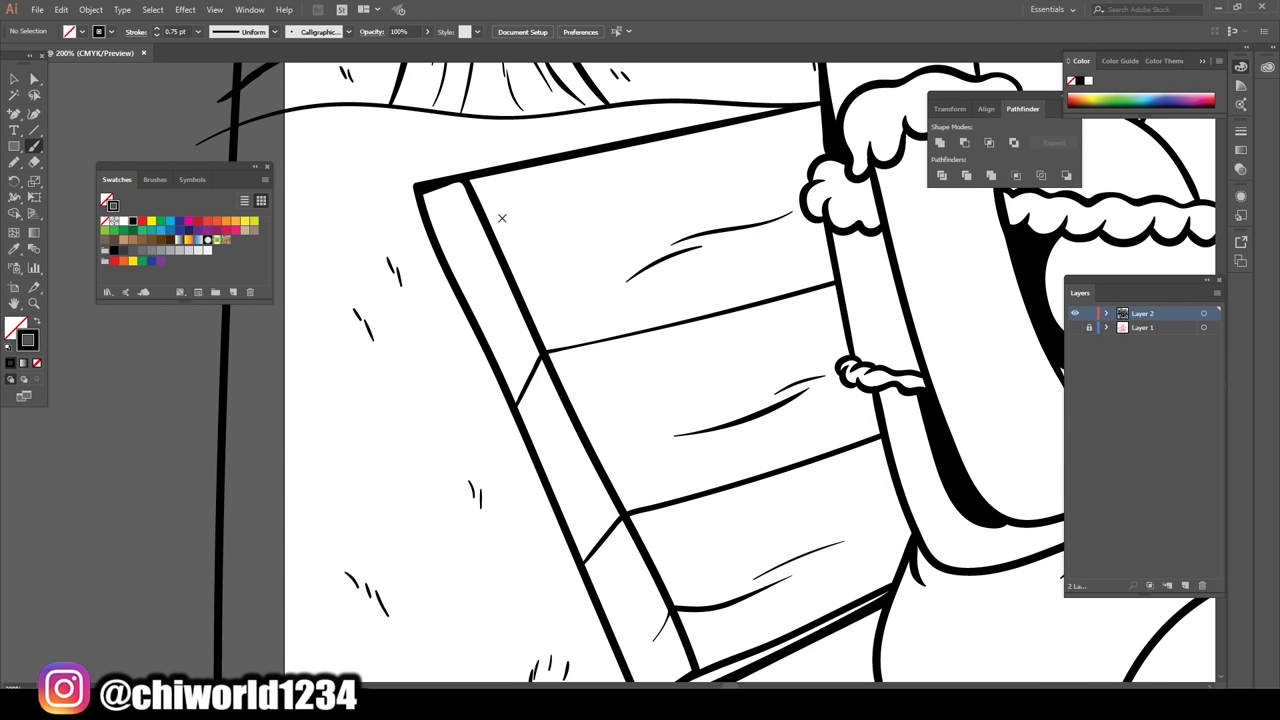
{"action": "scroll", "coordinate": [570, 424], "scroll_direction": "down", "scroll_amount": 3}
{"action": "scroll", "coordinate": [591, 374], "scroll_direction": "up", "scroll_amount": 3}
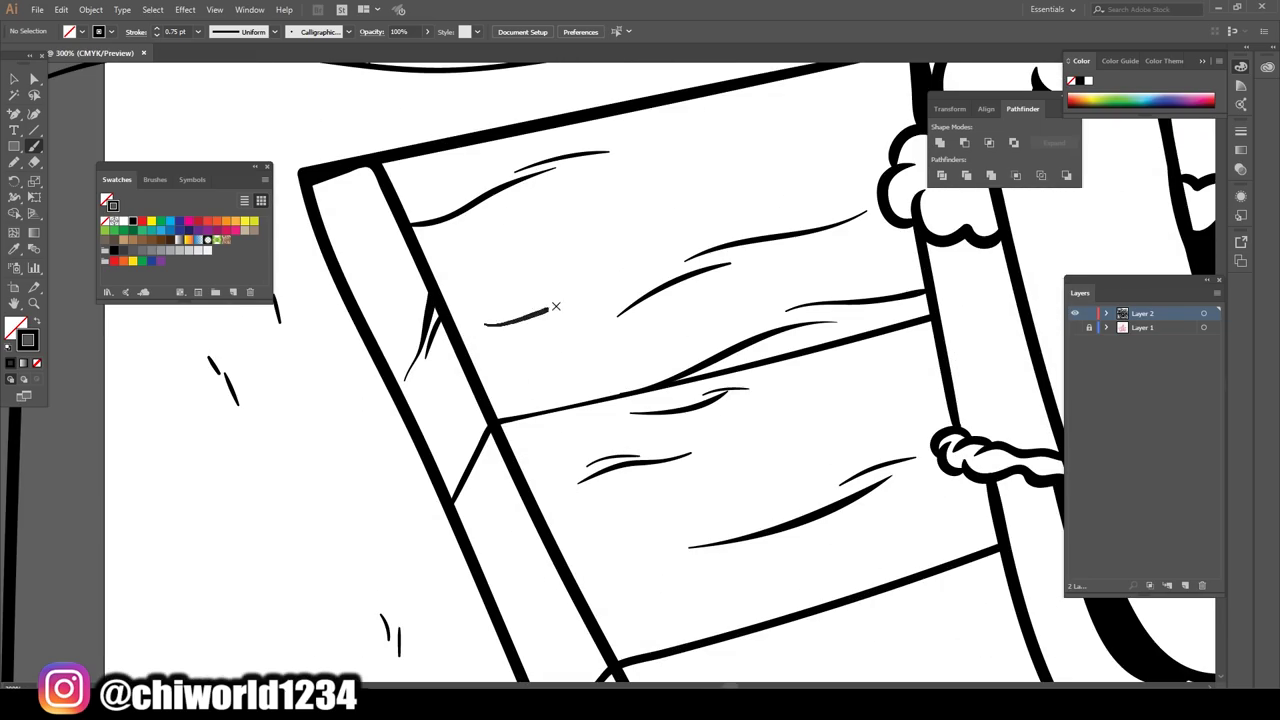
{"action": "scroll", "coordinate": [957, 638], "scroll_direction": "down", "scroll_amount": 5}
{"action": "scroll", "coordinate": [443, 514], "scroll_direction": "up", "scroll_amount": 5}
{"action": "scroll", "coordinate": [651, 551], "scroll_direction": "down", "scroll_amount": 5}
{"action": "scroll", "coordinate": [486, 208], "scroll_direction": "up", "scroll_amount": 5}
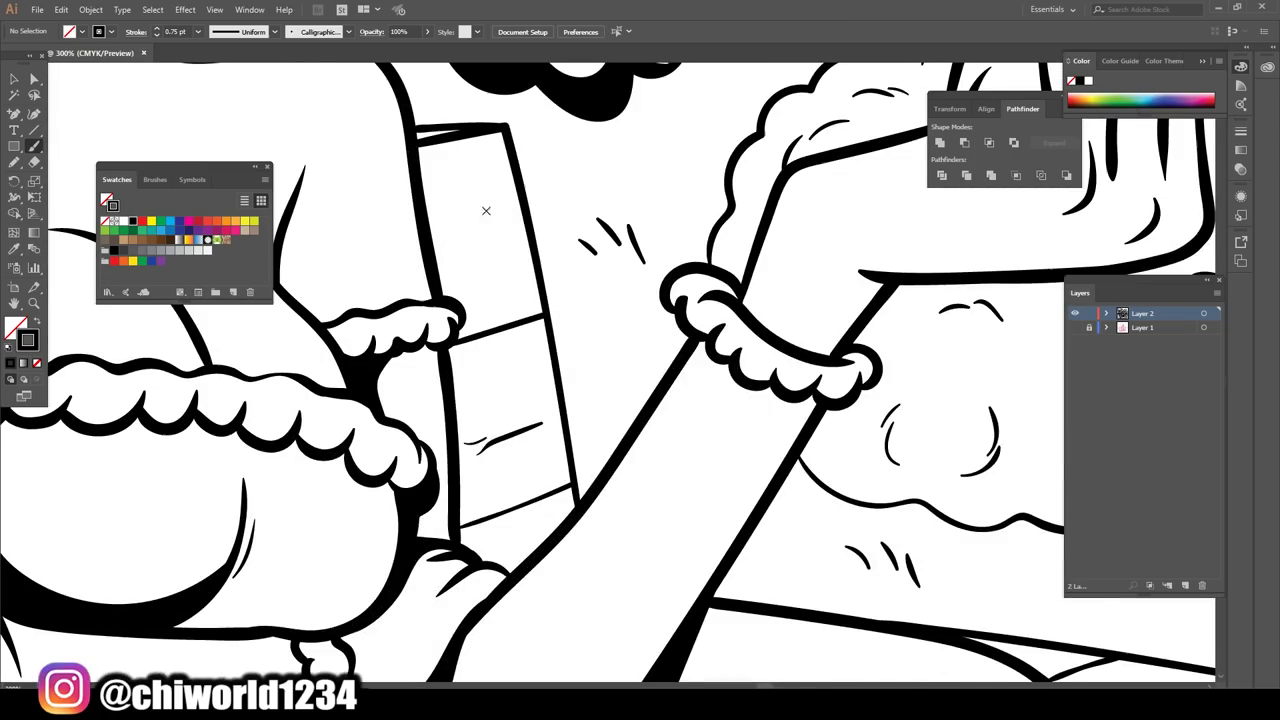
{"action": "scroll", "coordinate": [751, 484], "scroll_direction": "down", "scroll_amount": 5}
{"action": "scroll", "coordinate": [751, 484], "scroll_direction": "up", "scroll_amount": 4}
{"action": "scroll", "coordinate": [700, 560], "scroll_direction": "down", "scroll_amount": 2}
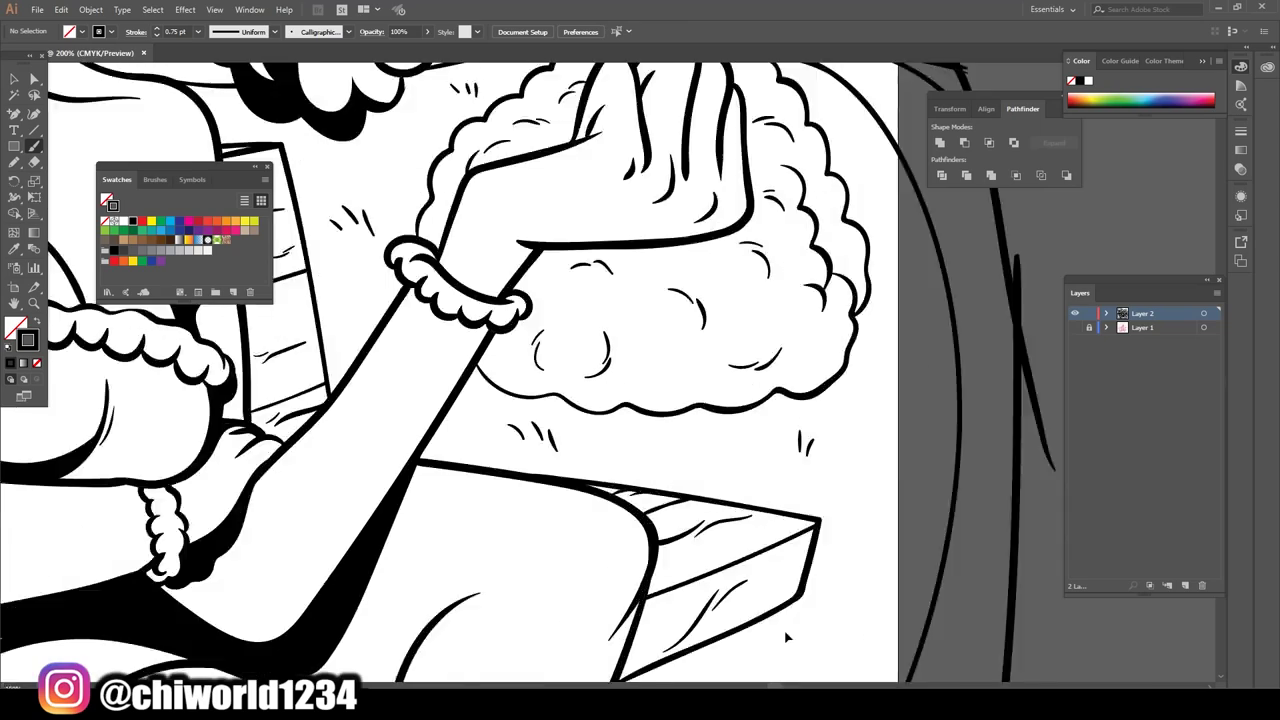
{"action": "scroll", "coordinate": [777, 606], "scroll_direction": "down", "scroll_amount": 3}
{"action": "scroll", "coordinate": [566, 349], "scroll_direction": "up", "scroll_amount": 5}
{"action": "scroll", "coordinate": [381, 253], "scroll_direction": "up", "scroll_amount": 3}
{"action": "scroll", "coordinate": [381, 253], "scroll_direction": "down", "scroll_amount": 3}
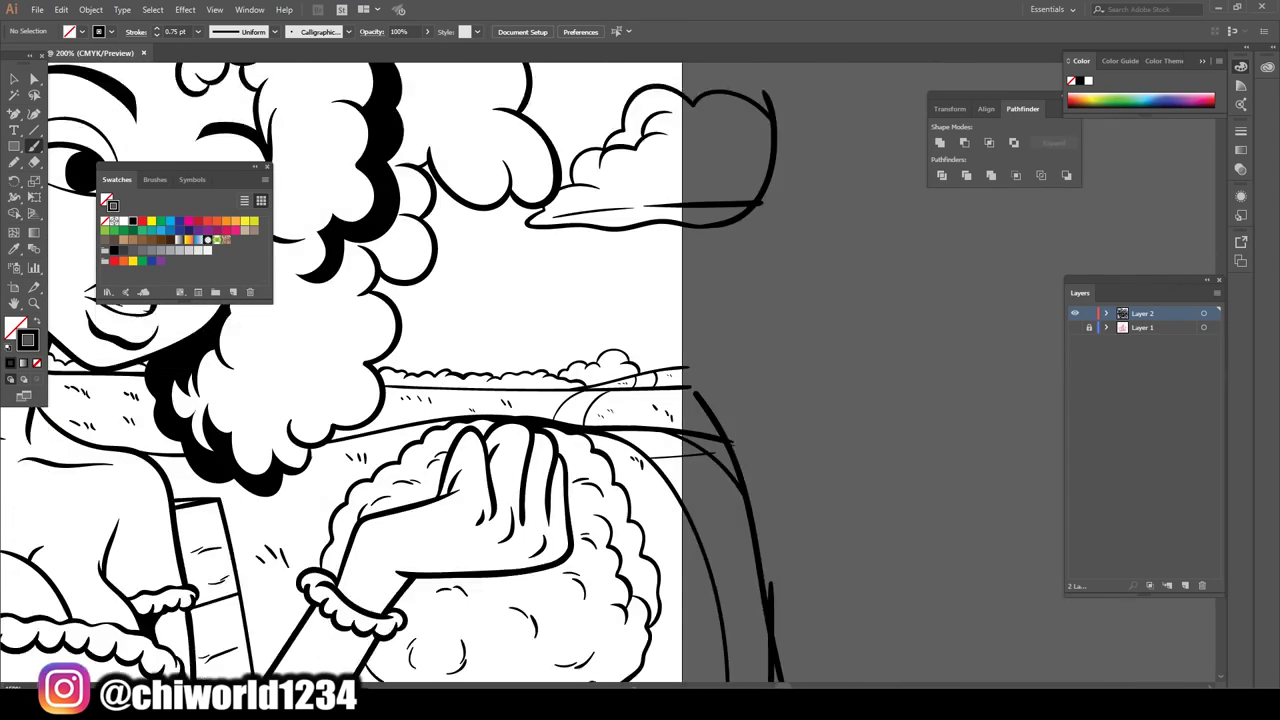
{"action": "scroll", "coordinate": [538, 421], "scroll_direction": "up", "scroll_amount": 4}
{"action": "scroll", "coordinate": [383, 535], "scroll_direction": "down", "scroll_amount": 4}
{"action": "scroll", "coordinate": [927, 514], "scroll_direction": "down", "scroll_amount": 5}
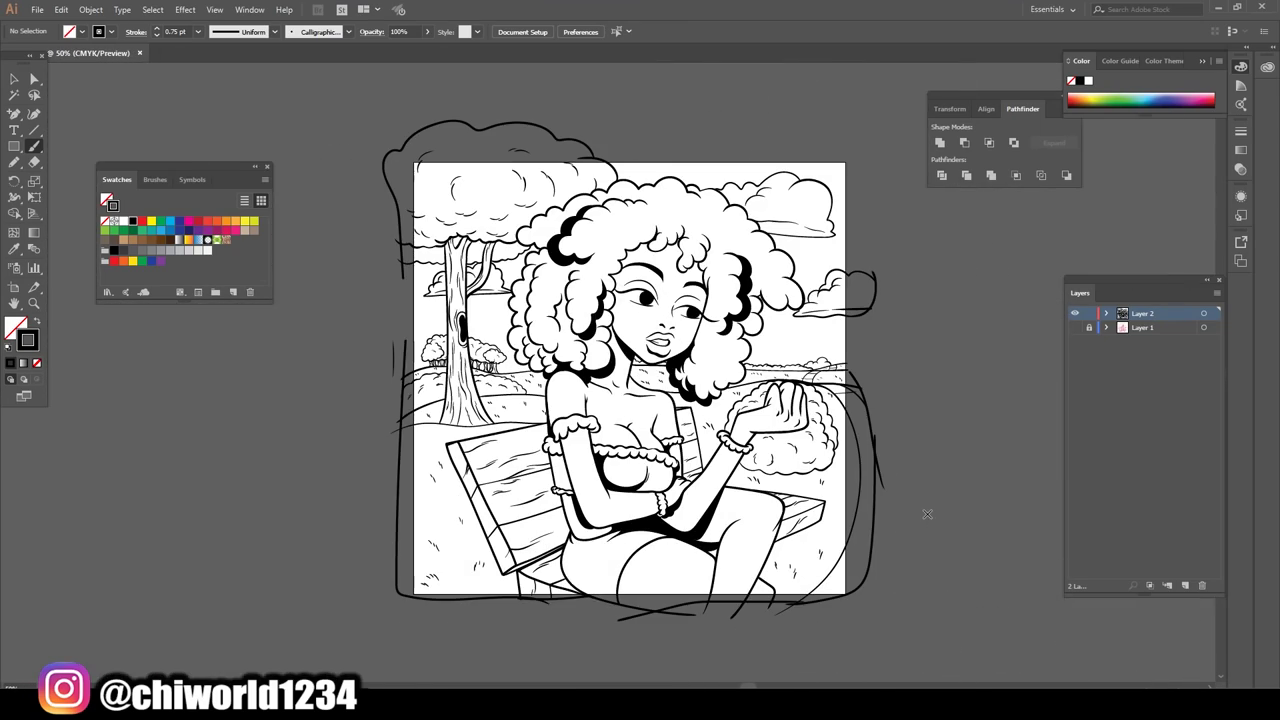
- With the Blob Brush, paint black shadows under the bench and beside its legs
{"action": "key", "text": "shift+b"}
{"action": "scroll", "coordinate": [472, 547], "scroll_direction": "up", "scroll_amount": 2}
{"action": "scroll", "coordinate": [472, 547], "scroll_direction": "up", "scroll_amount": 2}
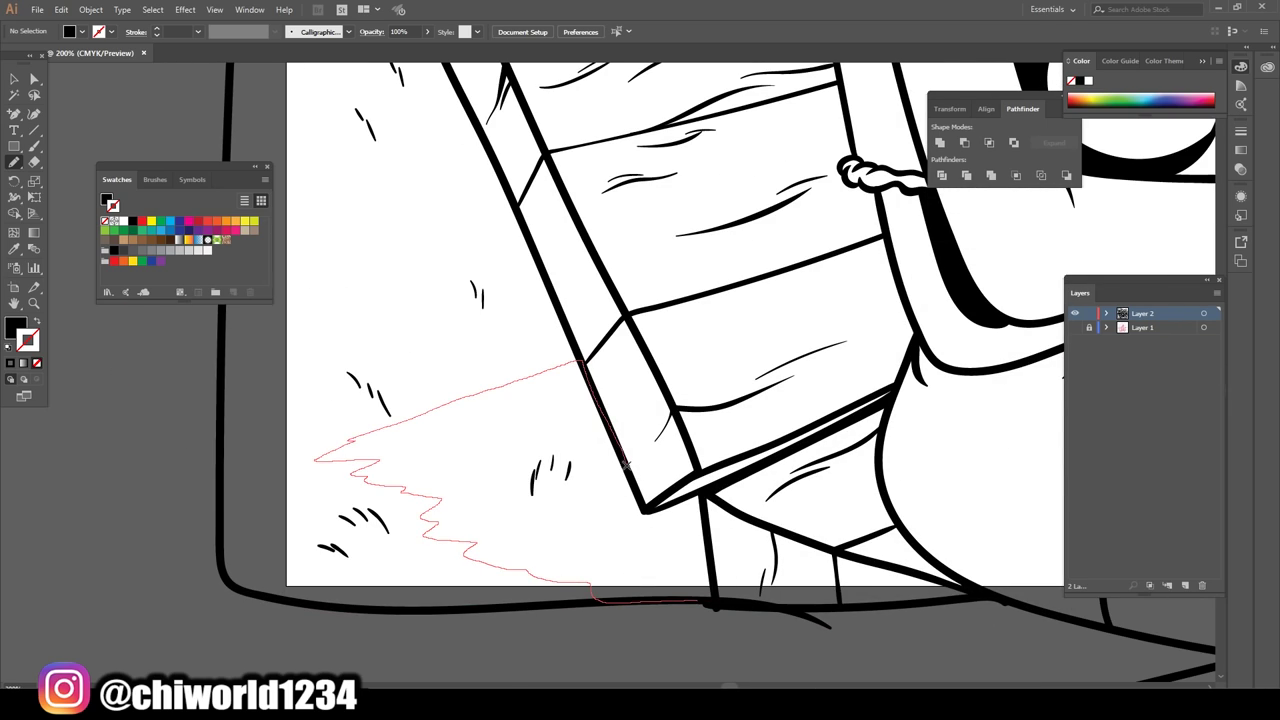
{"action": "left_click_drag", "start_coordinate": [626, 463], "coordinate": [640, 500]}
{"action": "scroll", "coordinate": [560, 400], "scroll_direction": "up", "scroll_amount": 2}
{"action": "left_click_drag", "start_coordinate": [565, 368], "coordinate": [646, 455]}
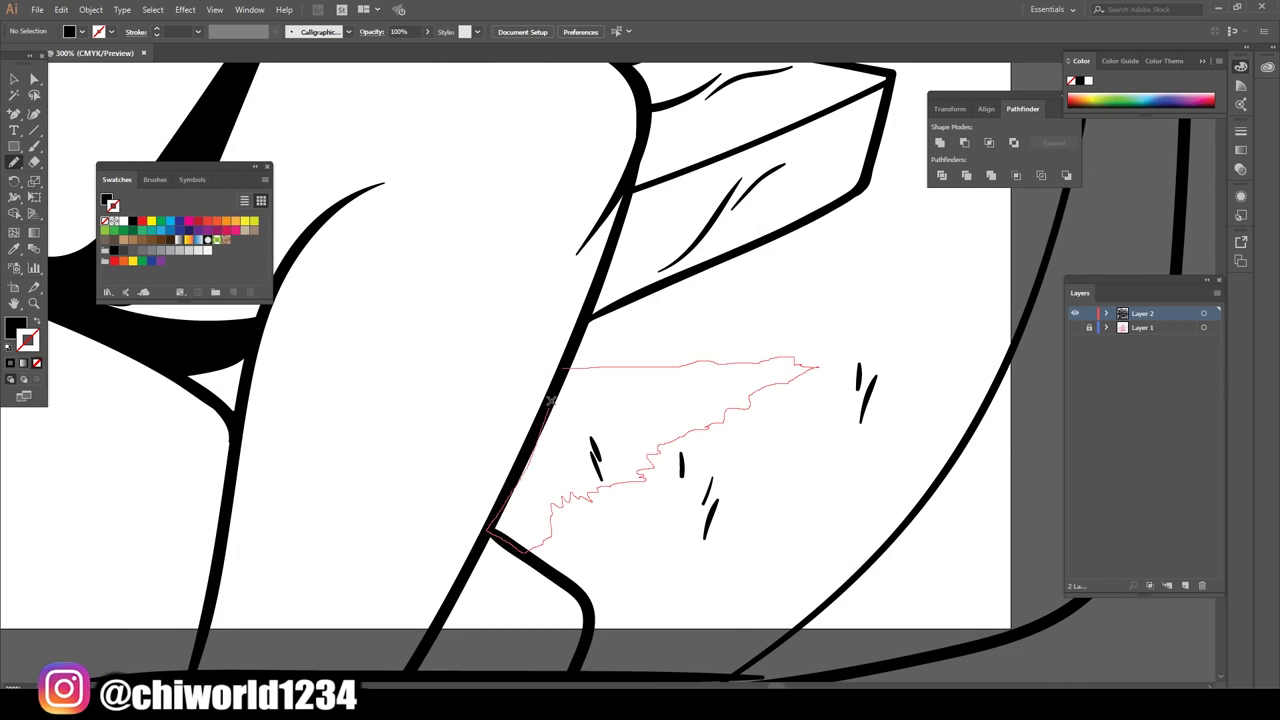
{"action": "scroll", "coordinate": [640, 614], "scroll_direction": "down", "scroll_amount": 4}
{"action": "scroll", "coordinate": [640, 614], "scroll_direction": "up", "scroll_amount": 3}
{"action": "scroll", "coordinate": [640, 614], "scroll_direction": "up", "scroll_amount": 2}
- Paint black shadows along the bush behind the hand and in the scenery, then zoom out
{"action": "left_click_drag", "start_coordinate": [460, 527], "coordinate": [439, 460]}
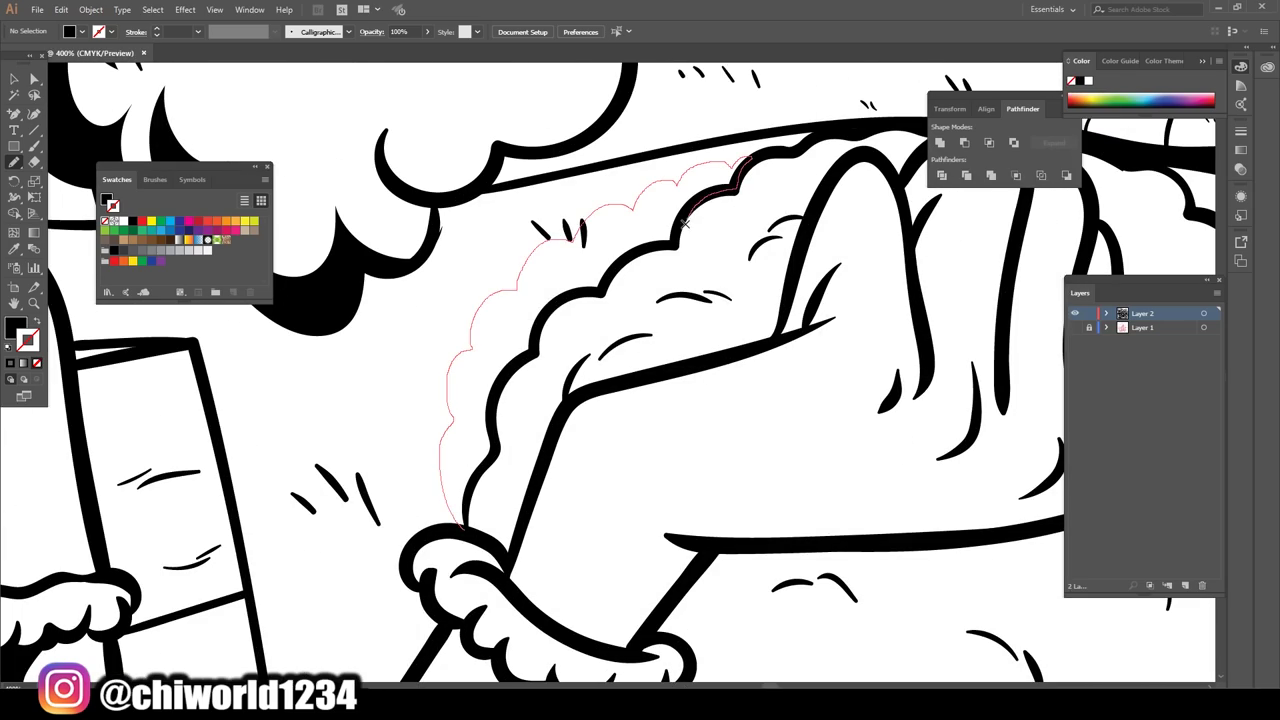
{"action": "scroll", "coordinate": [487, 465], "scroll_direction": "down", "scroll_amount": 5}
{"action": "scroll", "coordinate": [594, 614], "scroll_direction": "up", "scroll_amount": 6}
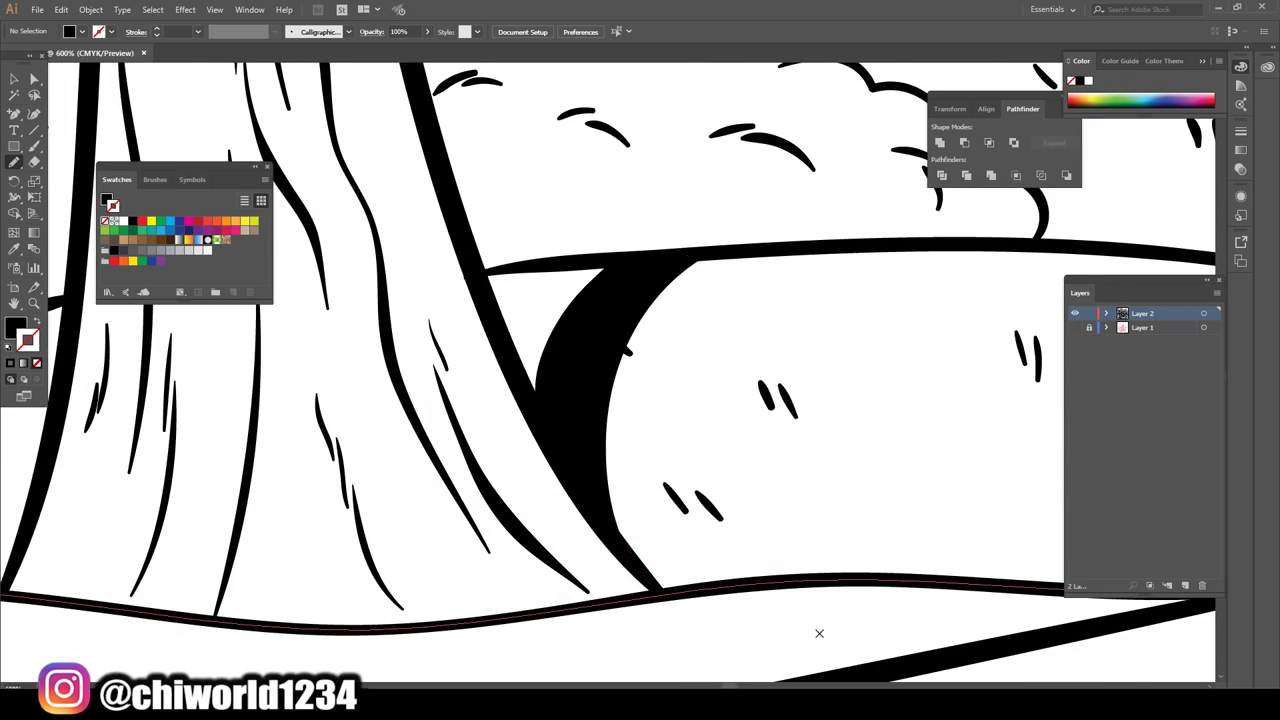
{"action": "scroll", "coordinate": [819, 633], "scroll_direction": "up", "scroll_amount": 2}
{"action": "left_click_drag", "start_coordinate": [436, 328], "coordinate": [436, 330]}
{"action": "scroll", "coordinate": [706, 686], "scroll_direction": "down", "scroll_amount": 5}
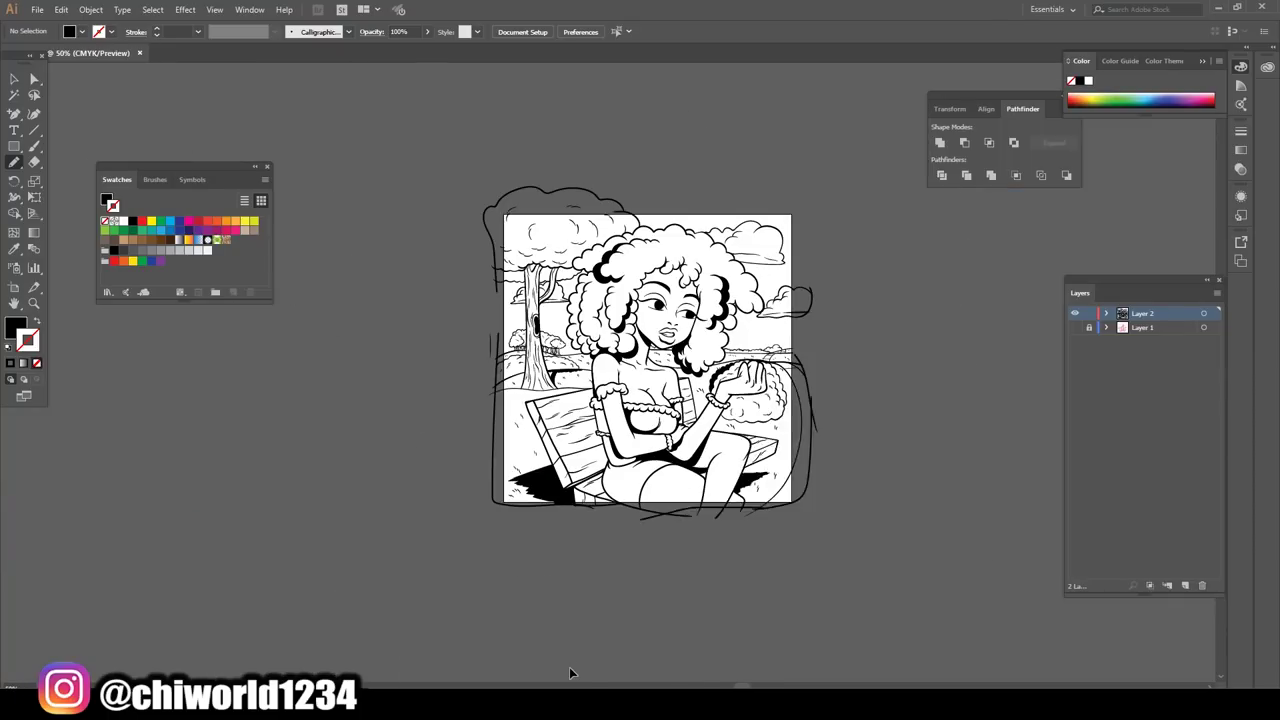
{"action": "scroll", "coordinate": [706, 686], "scroll_direction": "up", "scroll_amount": 2}
{"action": "scroll", "coordinate": [706, 686], "scroll_direction": "up", "scroll_amount": 1}
{"action": "key", "text": "ctrl+minus"}
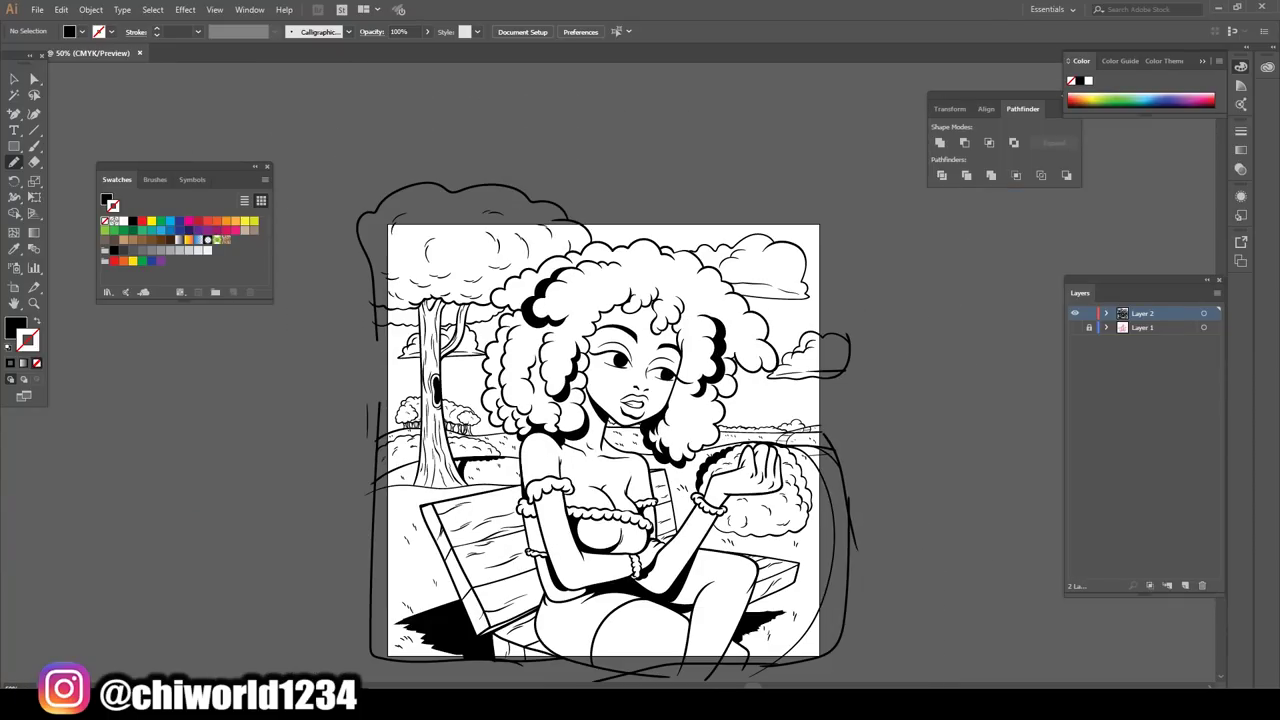
{"action": "scroll", "coordinate": [939, 614], "scroll_direction": "left", "scroll_amount": 2}
- Create a tan fill behind the line art and enter its group in isolation mode
{"action": "scroll", "coordinate": [963, 682], "scroll_direction": "down", "scroll_amount": 1}
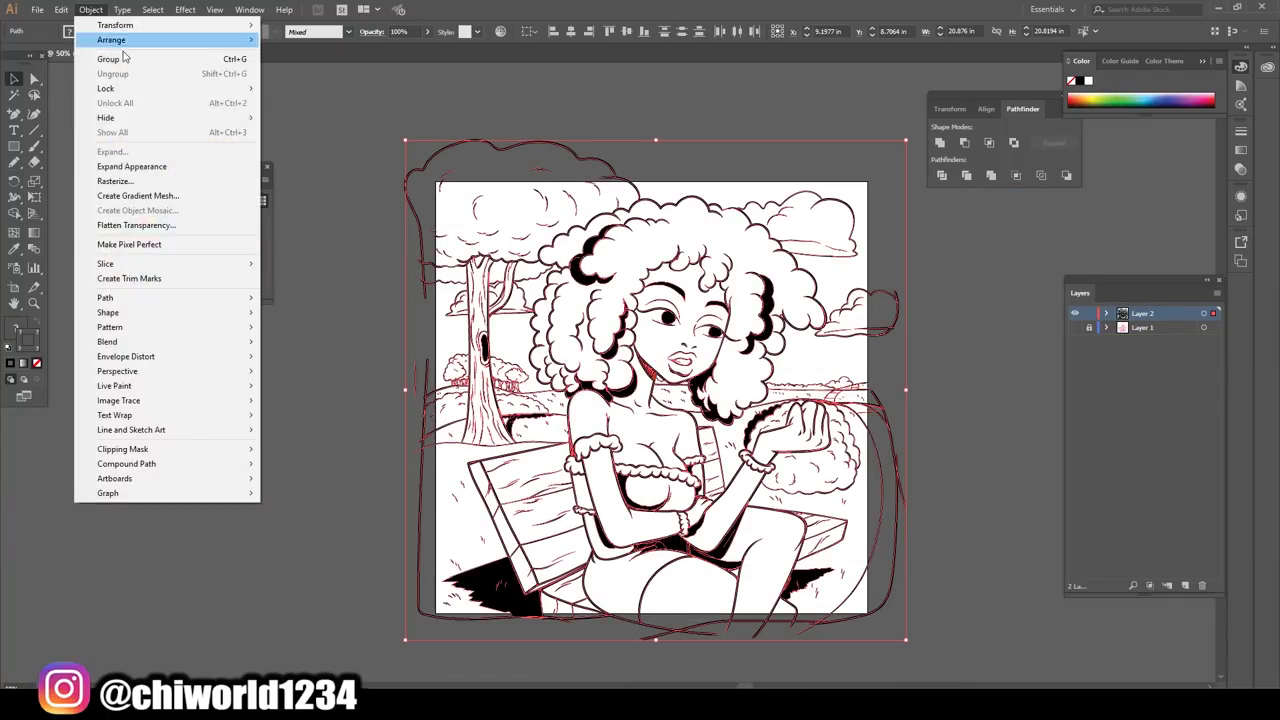
{"action": "double_click", "coordinate": [28, 340]}
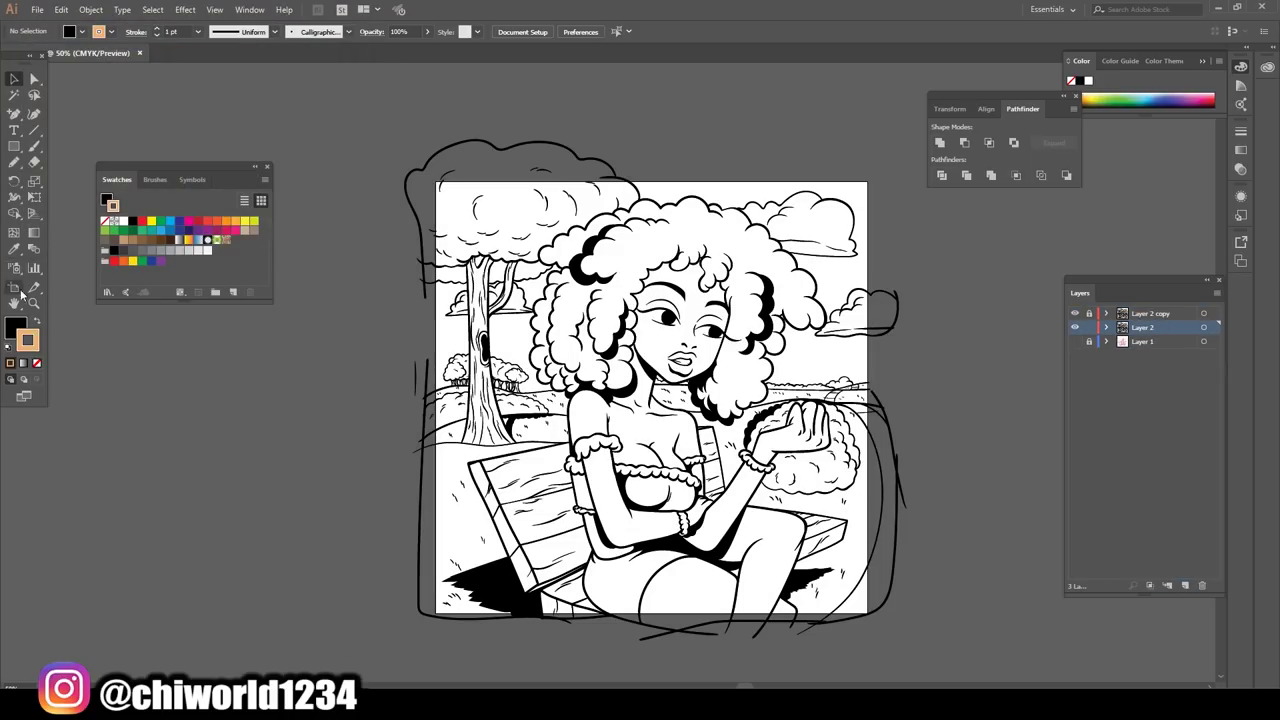
{"action": "left_click_drag", "start_coordinate": [371, 128], "coordinate": [1094, 694]}
{"action": "right_click", "coordinate": [329, 337]}
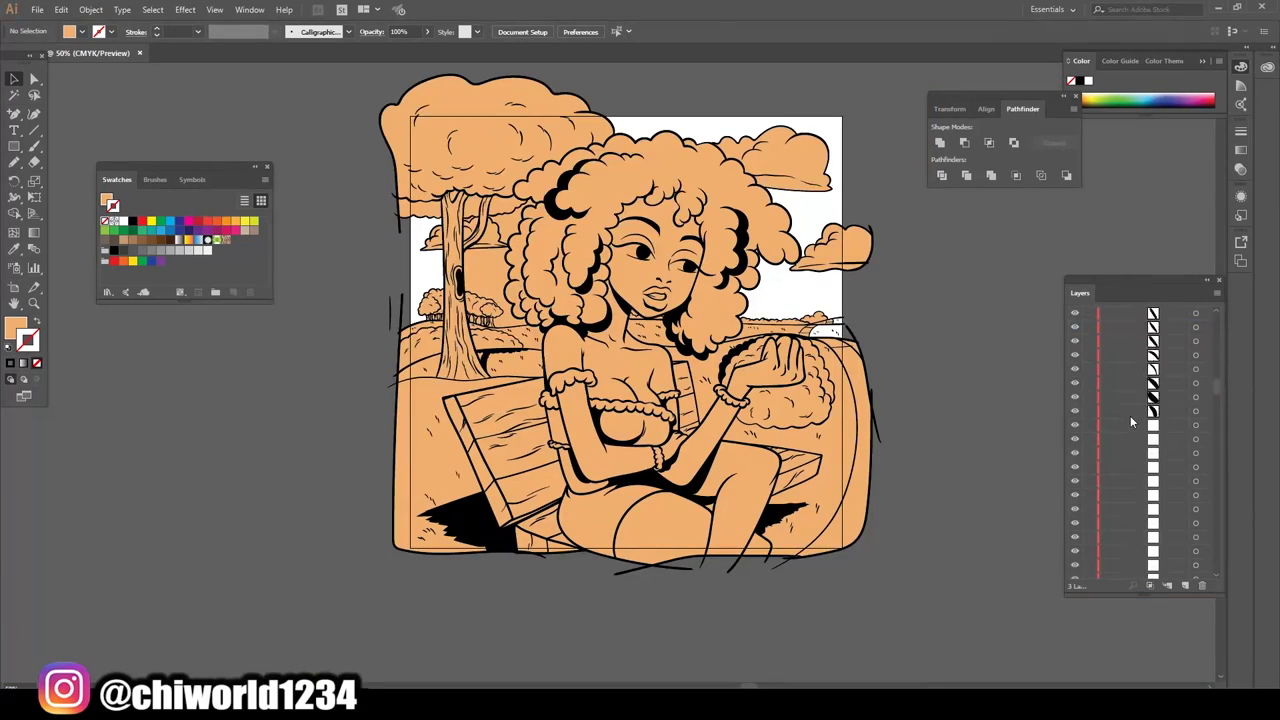
{"action": "double_click", "coordinate": [818, 403]}
{"action": "key", "text": "ctrl+plus"}
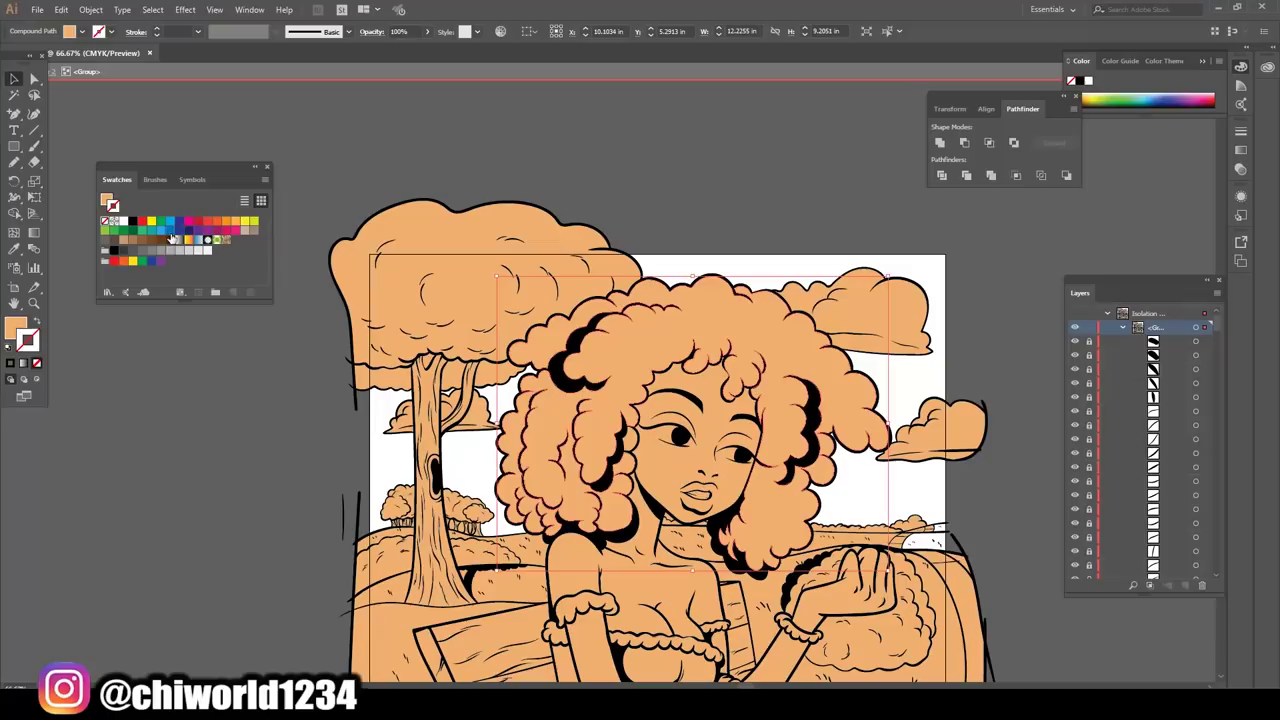
- Colour the hair brown and the top and arm pieces light grey
{"action": "left_click", "coordinate": [172, 238]}
{"action": "scroll", "coordinate": [370, 308], "scroll_direction": "down", "scroll_amount": 2}
{"action": "key", "text": "ctrl+plus"}
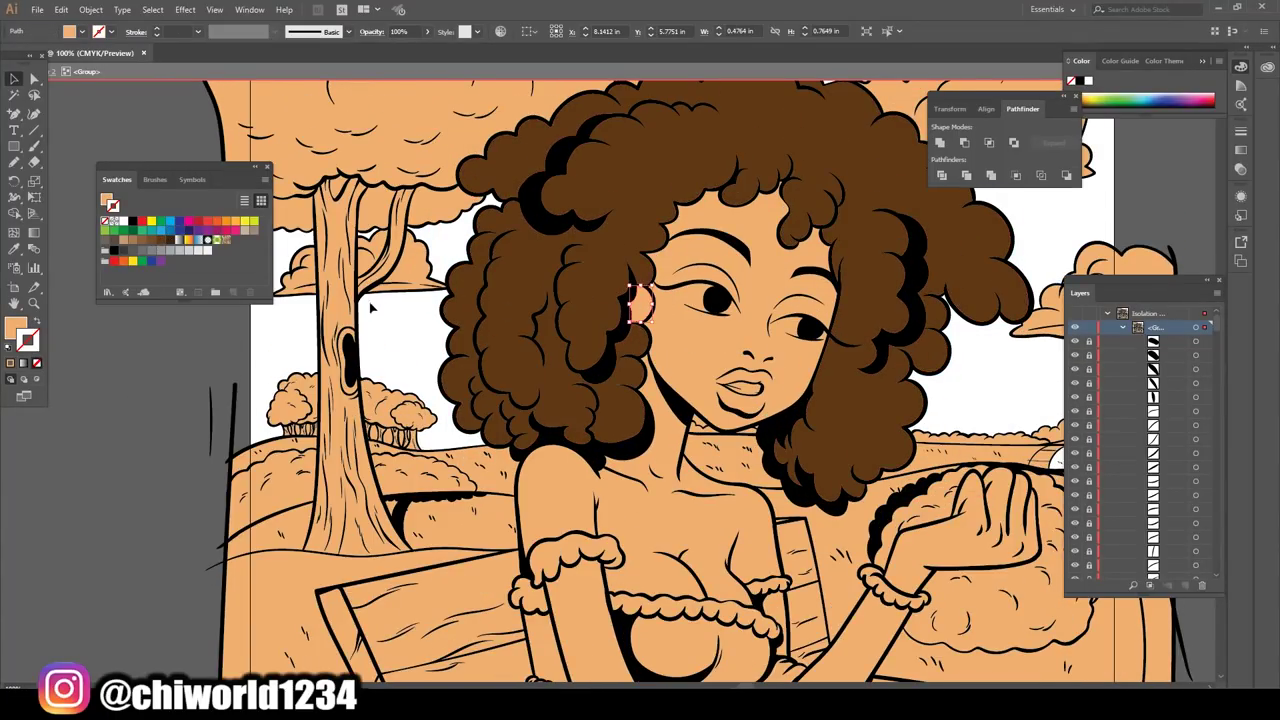
{"action": "key", "text": "ctrl+minus"}
{"action": "left_click", "coordinate": [547, 560]}
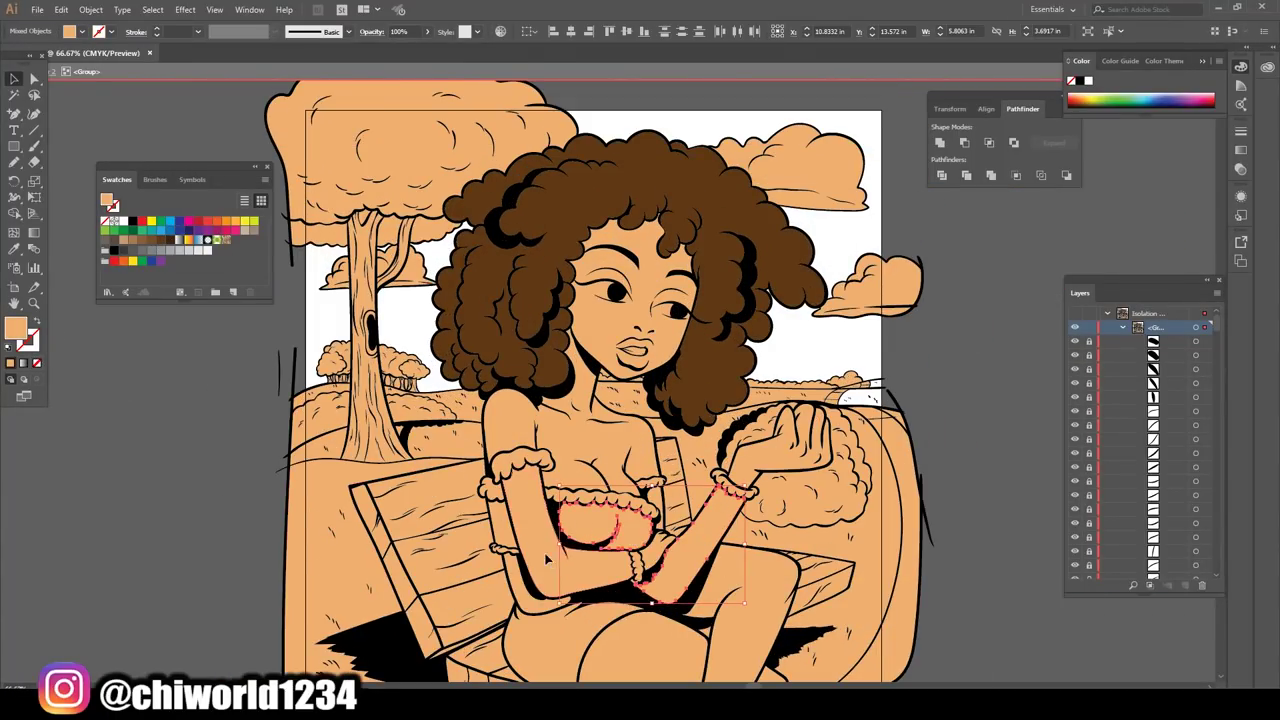
{"action": "left_click", "coordinate": [186, 253]}
- Fill the background hill area green and the bush behind the hand dark green
{"action": "scroll", "coordinate": [177, 423], "scroll_direction": "down", "scroll_amount": 2}
{"action": "left_click", "coordinate": [420, 390]}
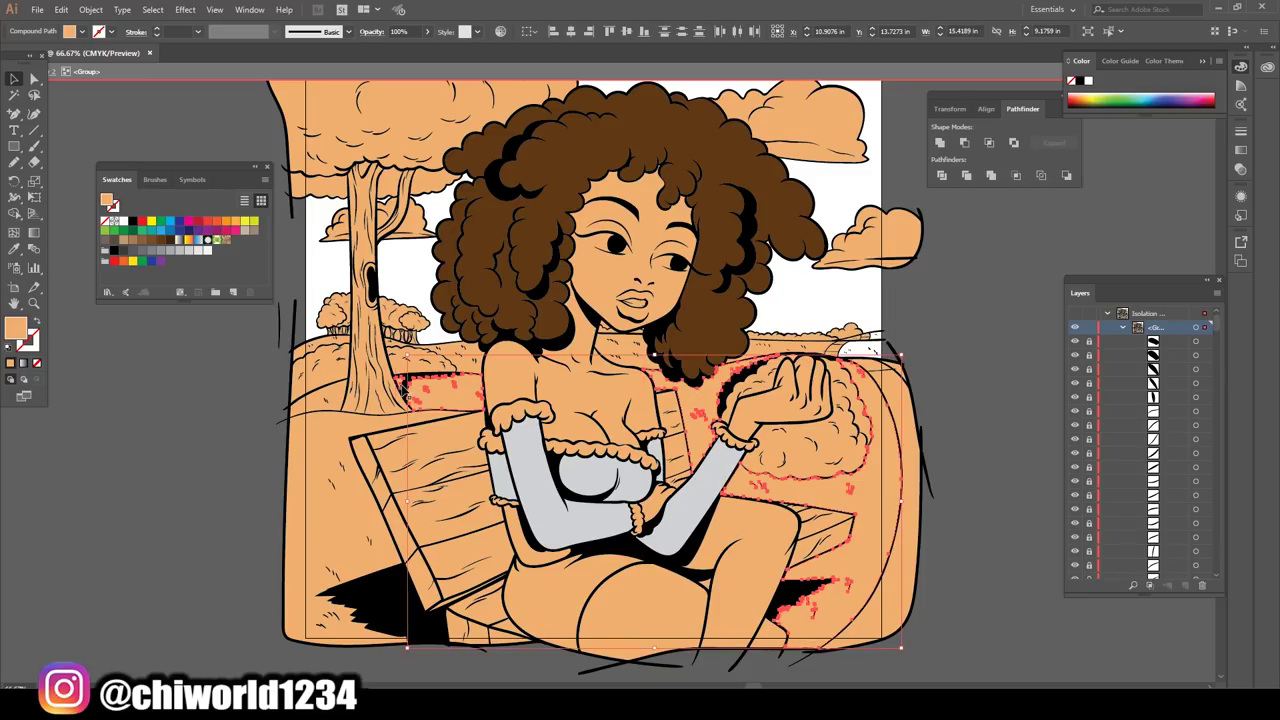
{"action": "left_click", "coordinate": [159, 220]}
{"action": "double_click", "coordinate": [15, 328]}
{"action": "key", "text": "Return"}
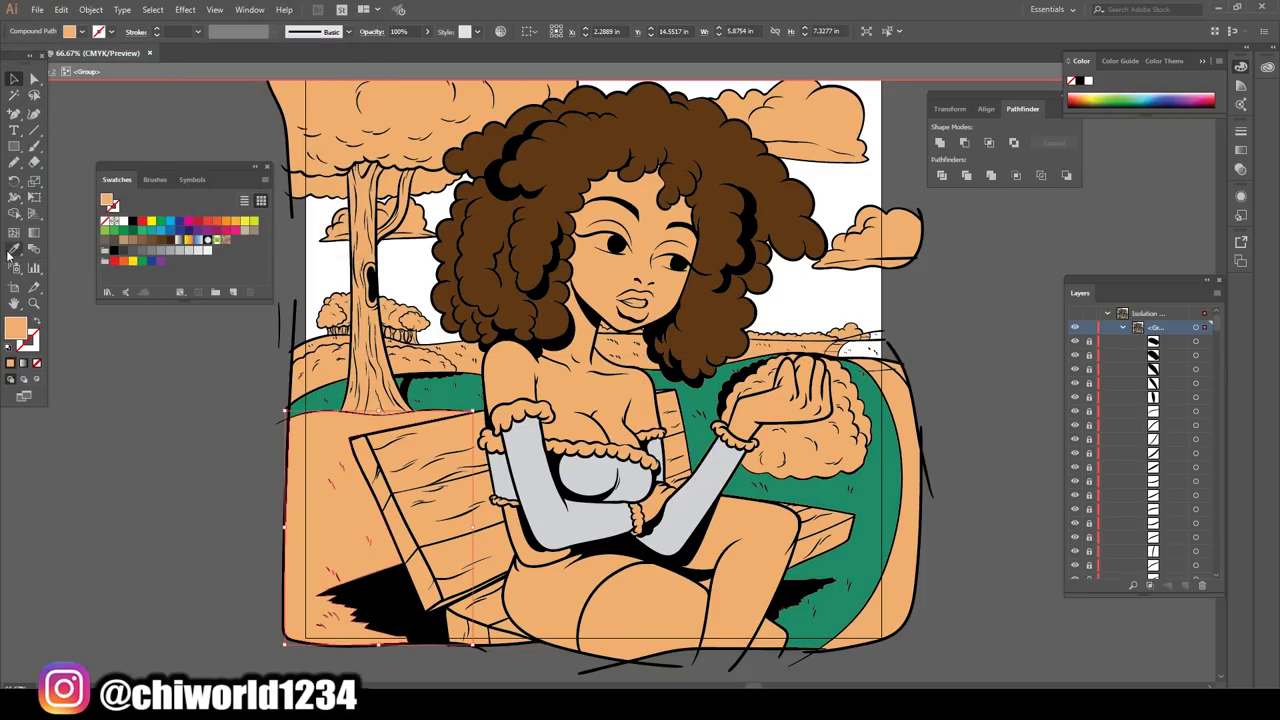
{"action": "scroll", "coordinate": [640, 400], "scroll_direction": "up", "scroll_amount": 1}
{"action": "left_click", "coordinate": [768, 435]}
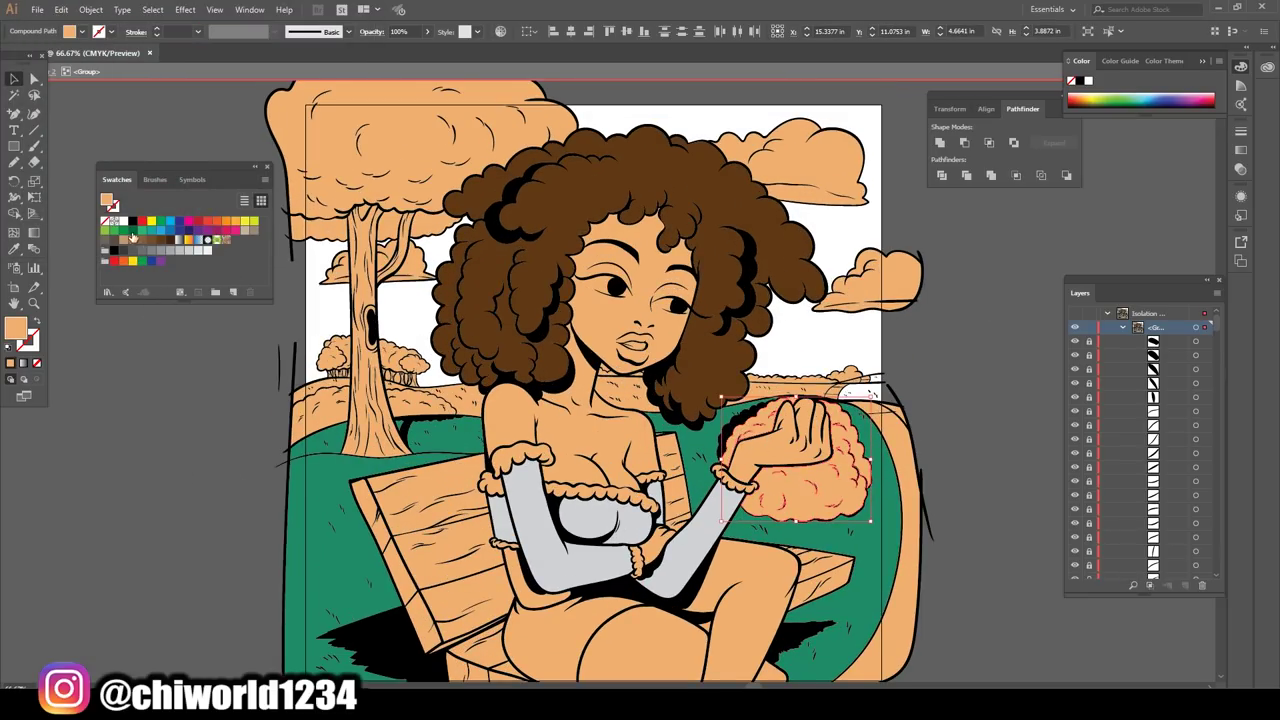
{"action": "double_click", "coordinate": [15, 328]}
{"action": "key", "text": "Return"}
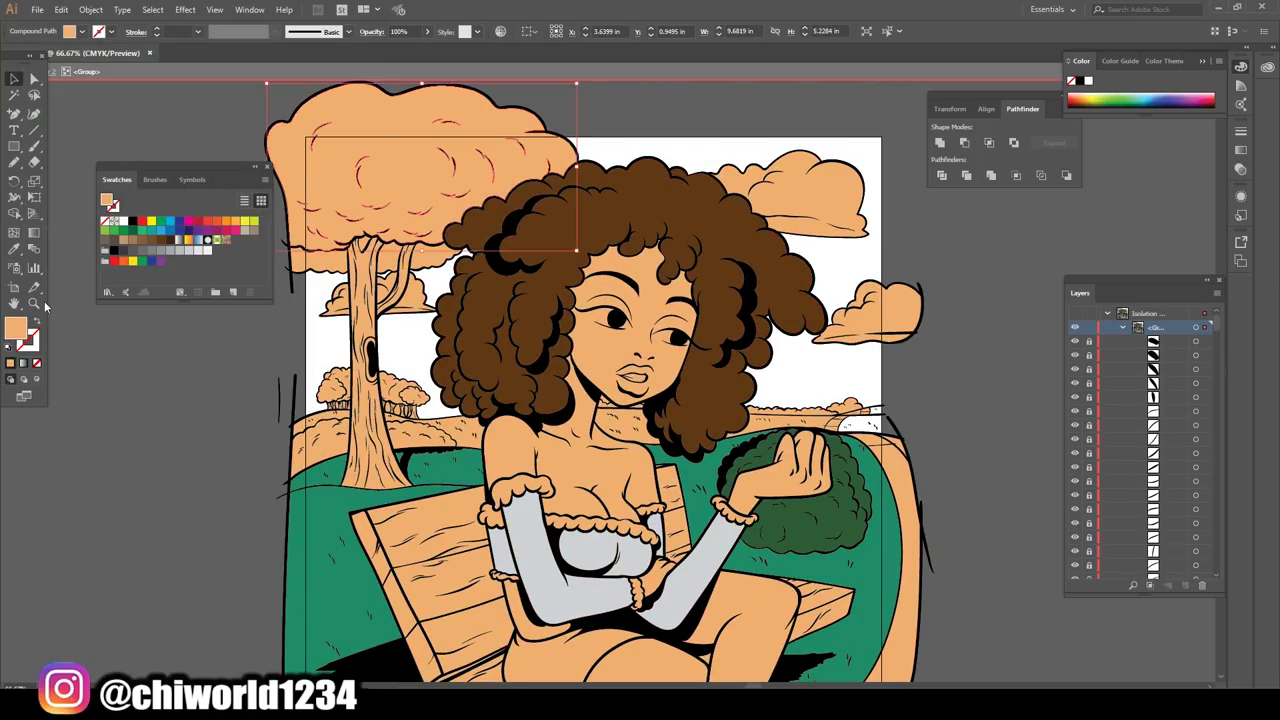
- Colour the tree canopy green, the distant ground strip light green, the left patch dark green
{"action": "double_click", "coordinate": [15, 328]}
{"action": "key", "text": "Return"}
{"action": "scroll", "coordinate": [929, 561], "scroll_direction": "down", "scroll_amount": 2}
{"action": "scroll", "coordinate": [640, 400], "scroll_direction": "up", "scroll_amount": 3}
{"action": "left_click", "coordinate": [281, 443]}
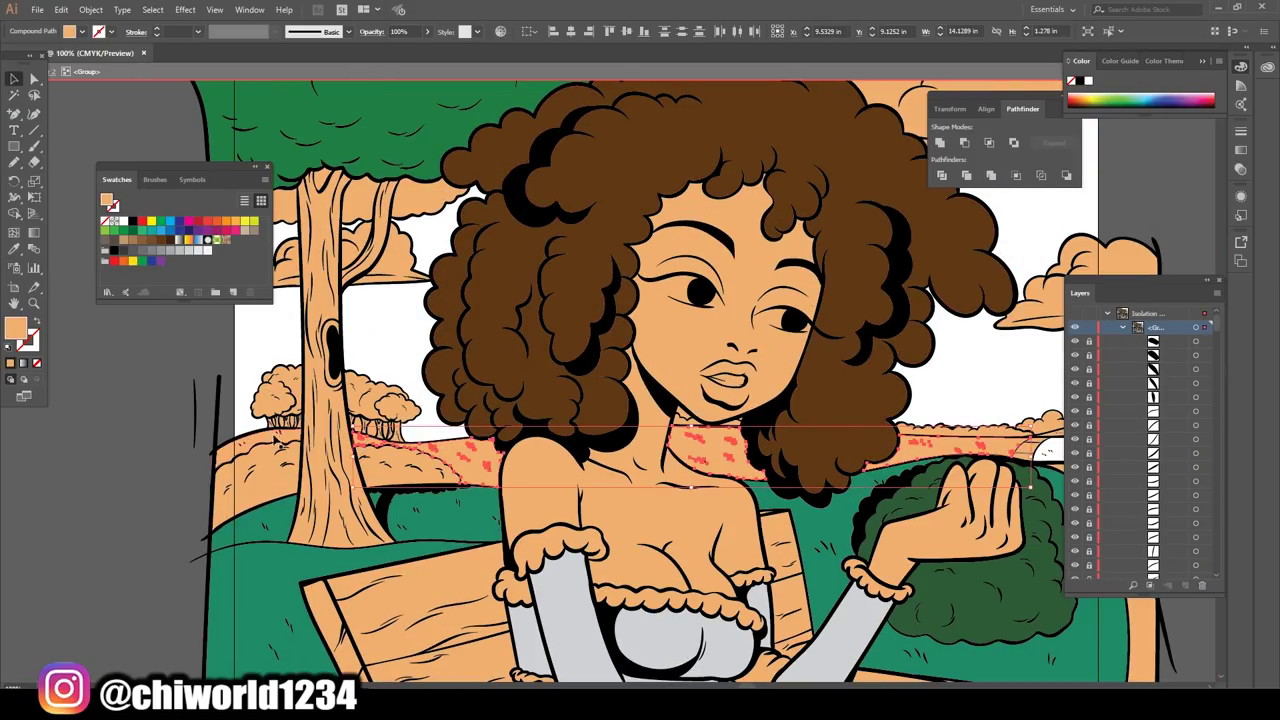
{"action": "double_click", "coordinate": [15, 328]}
{"action": "key", "text": "Return"}
{"action": "left_click", "coordinate": [300, 470]}
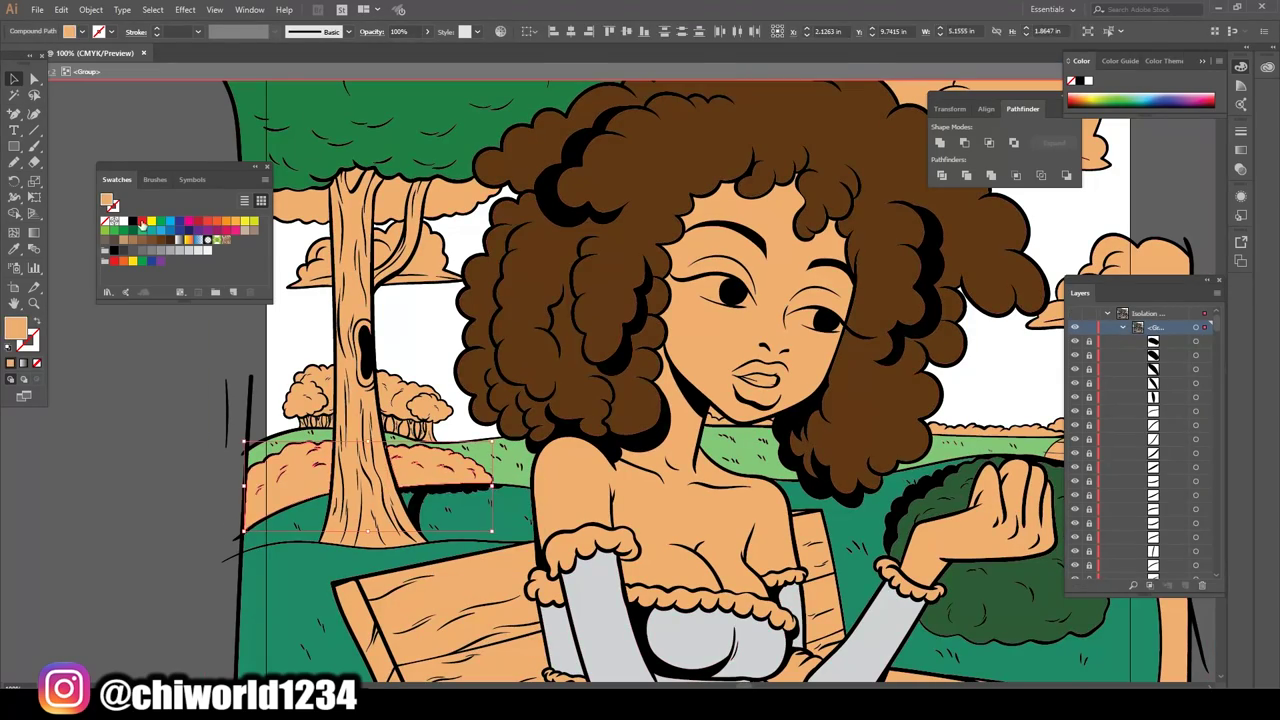
{"action": "left_click", "coordinate": [132, 229]}
{"action": "scroll", "coordinate": [640, 400], "scroll_direction": "down", "scroll_amount": 3}
{"action": "scroll", "coordinate": [666, 580], "scroll_direction": "up", "scroll_amount": 3}
{"action": "scroll", "coordinate": [647, 368], "scroll_direction": "up", "scroll_amount": 3}
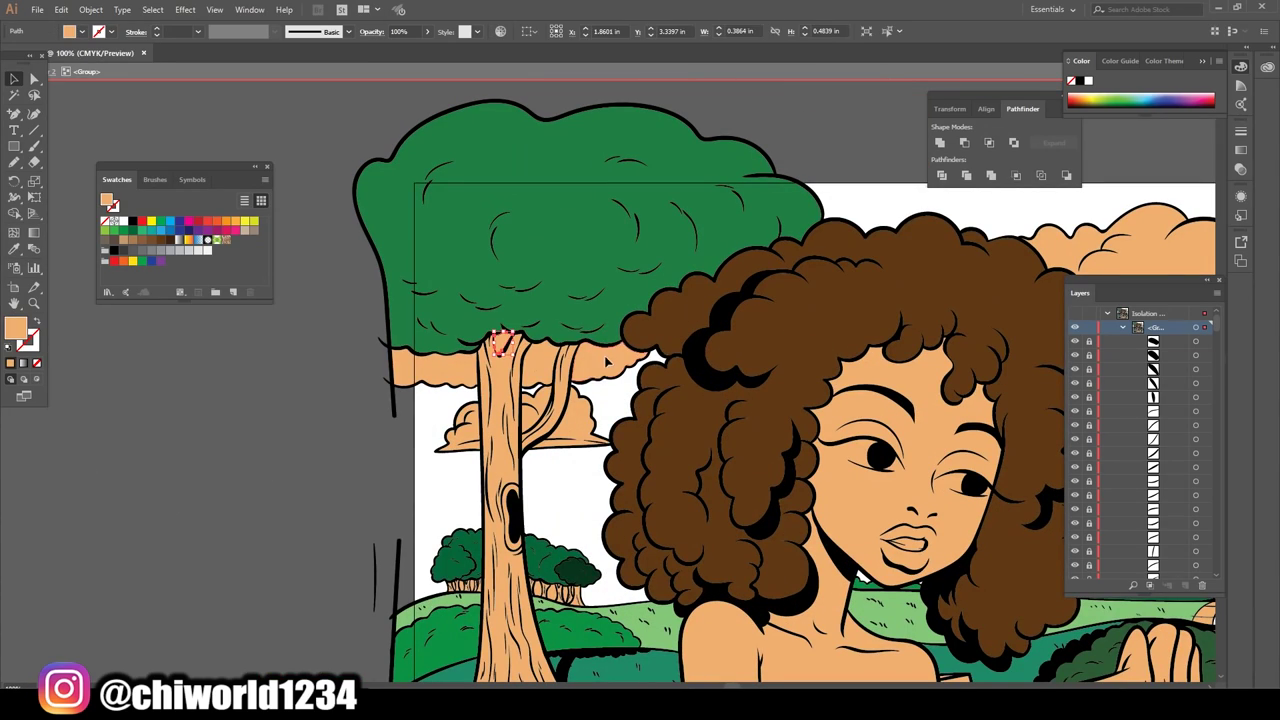
- Fill the tree trunk brown and set the top and sleeves to purple
{"action": "left_click", "coordinate": [500, 450]}
{"action": "scroll", "coordinate": [500, 450], "scroll_direction": "down", "scroll_amount": 1}
{"action": "scroll", "coordinate": [450, 400], "scroll_direction": "up", "scroll_amount": 2}
{"action": "left_click", "coordinate": [142, 240]}
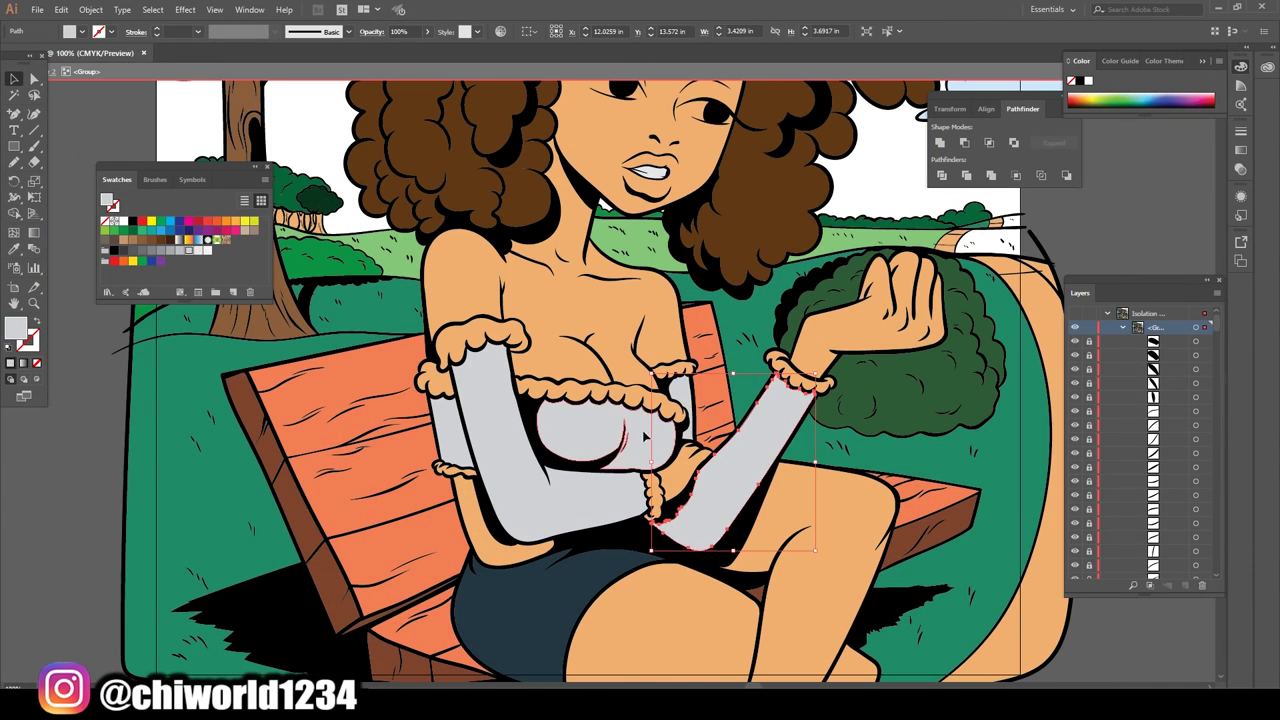
{"action": "left_click", "coordinate": [301, 52]}
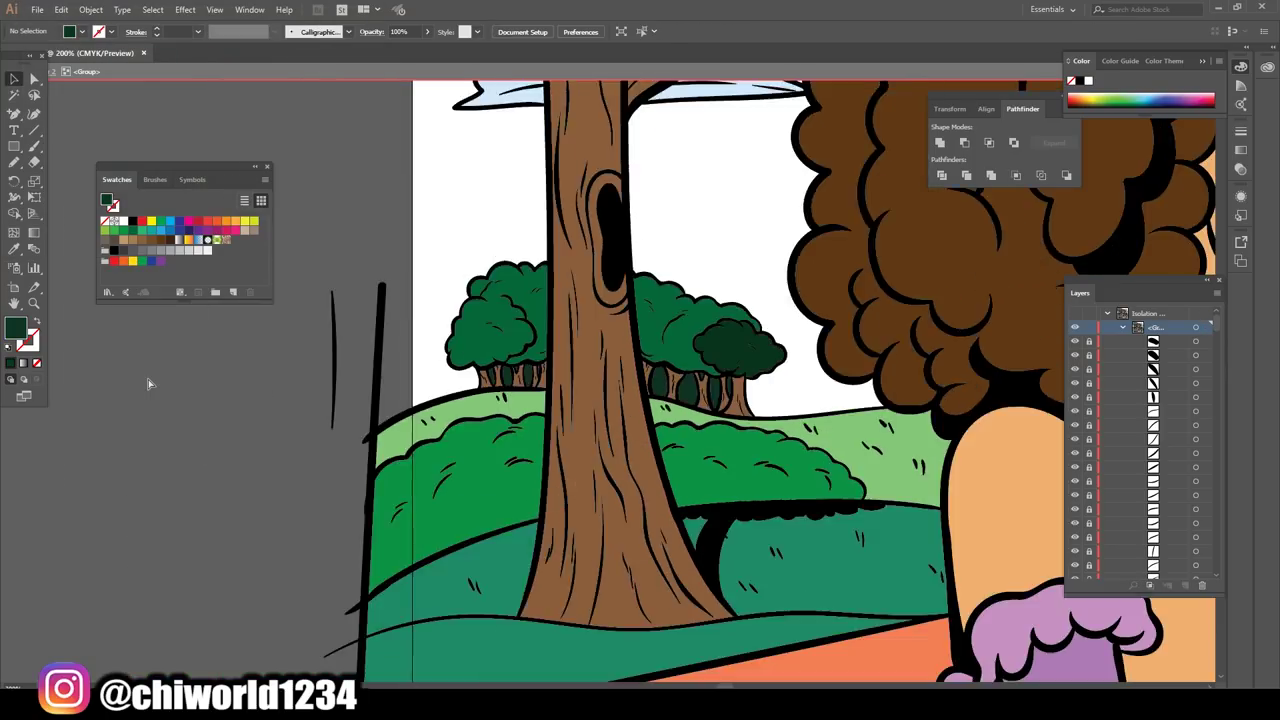
- Draw a closed shape filling the white gap between the hill lines light green
{"action": "key", "text": "ctrl+equal"}
{"action": "key", "text": "ctrl+equal"}
{"action": "key", "text": "ctrl+equal"}
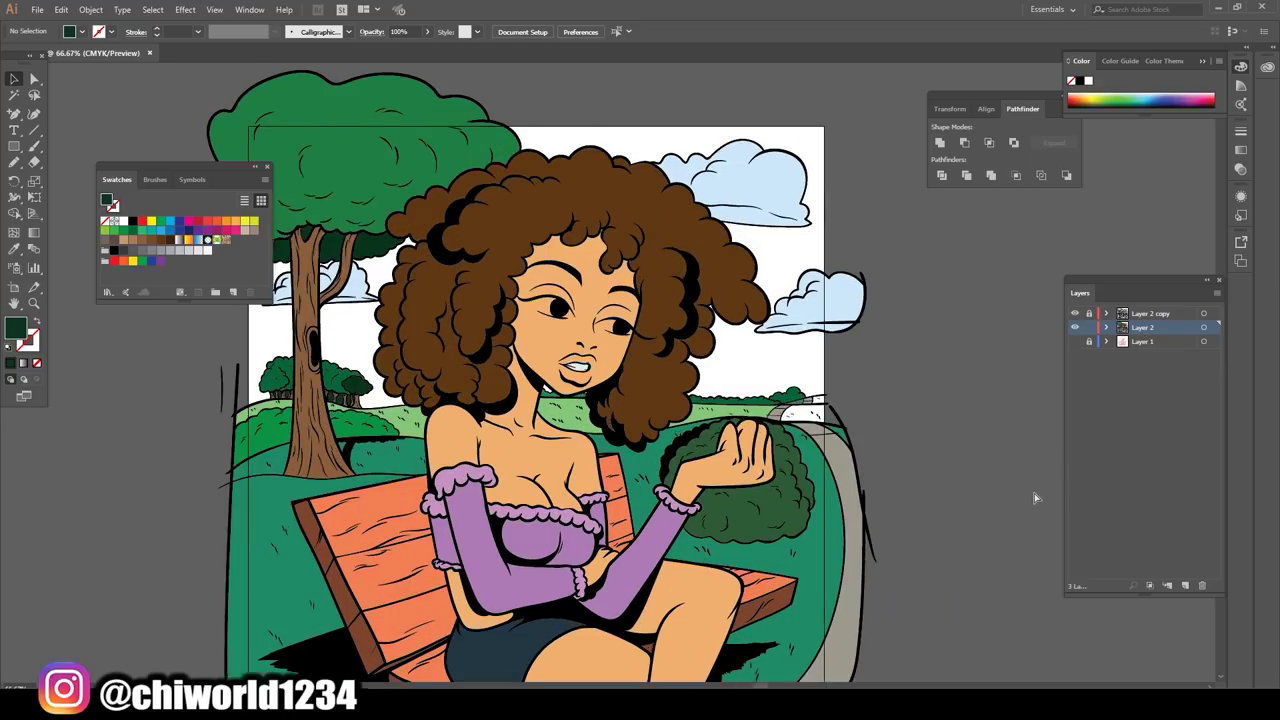
{"action": "key", "text": "ctrl+equal"}
{"action": "key", "text": "ctrl+equal"}
{"action": "key", "text": "ctrl+equal"}
{"action": "left_click_drag", "start_coordinate": [617, 404], "coordinate": [372, 560]}
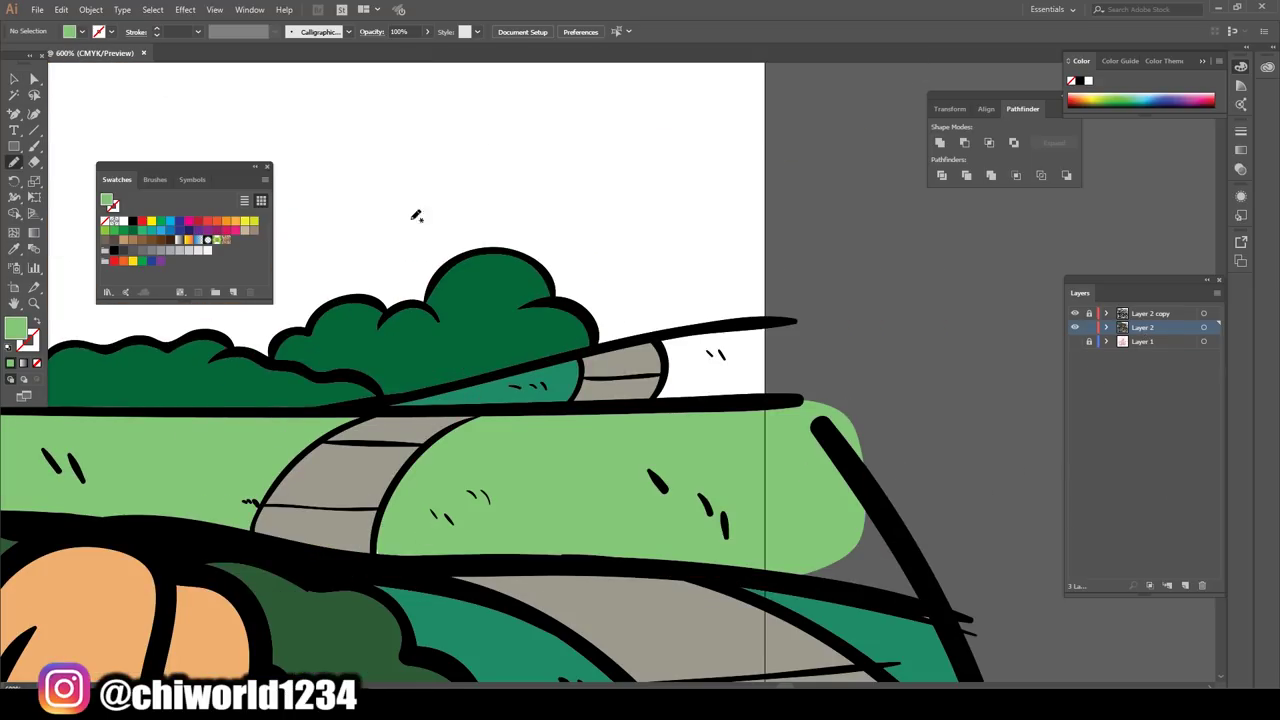
{"action": "left_click_drag", "start_coordinate": [657, 400], "coordinate": [797, 322]}
{"action": "key", "text": "ctrl+0"}
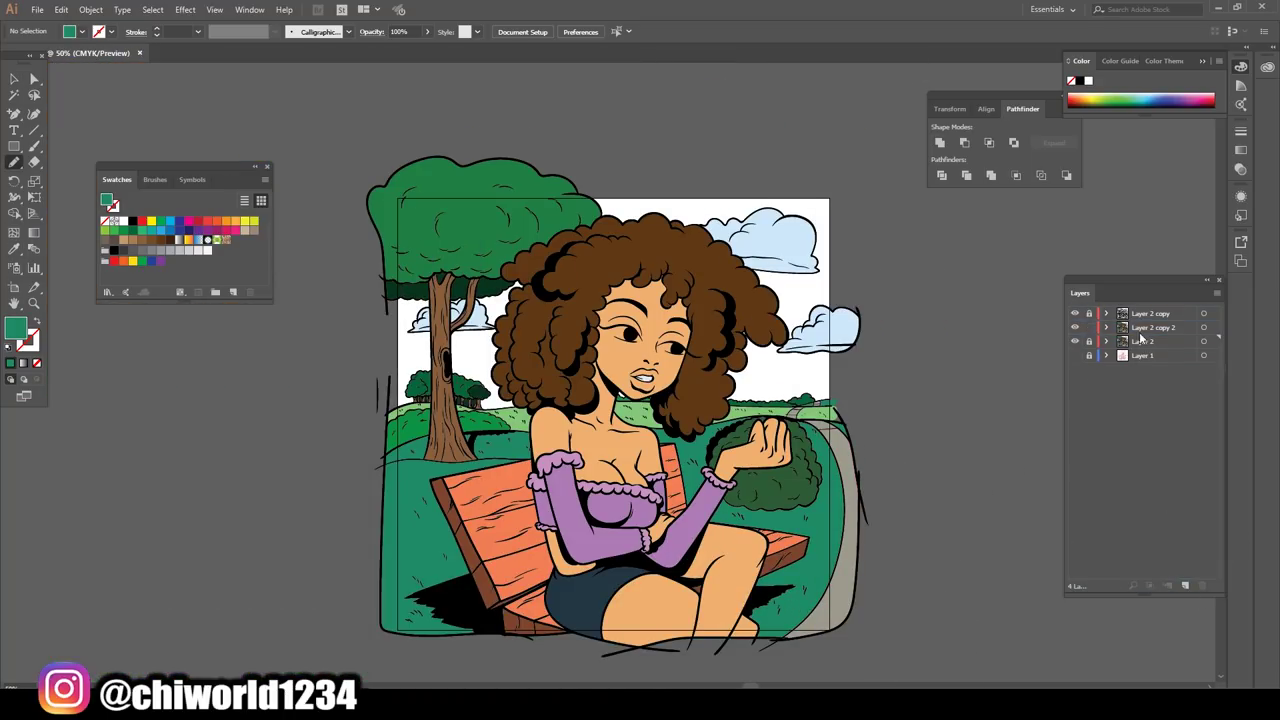
- Isolate the artwork group and hide the orange skin fills
{"action": "left_click", "coordinate": [1141, 340]}
{"action": "key", "text": "ctrl+equal"}
{"action": "key", "text": "ctrl+equal"}
{"action": "key", "text": "ctrl+equal"}
{"action": "right_click", "coordinate": [586, 329]}
{"action": "left_click", "coordinate": [686, 491]}
{"action": "key", "text": "ctrl+minus"}
{"action": "key", "text": "ctrl+minus"}
{"action": "key", "text": "ctrl+minus"}
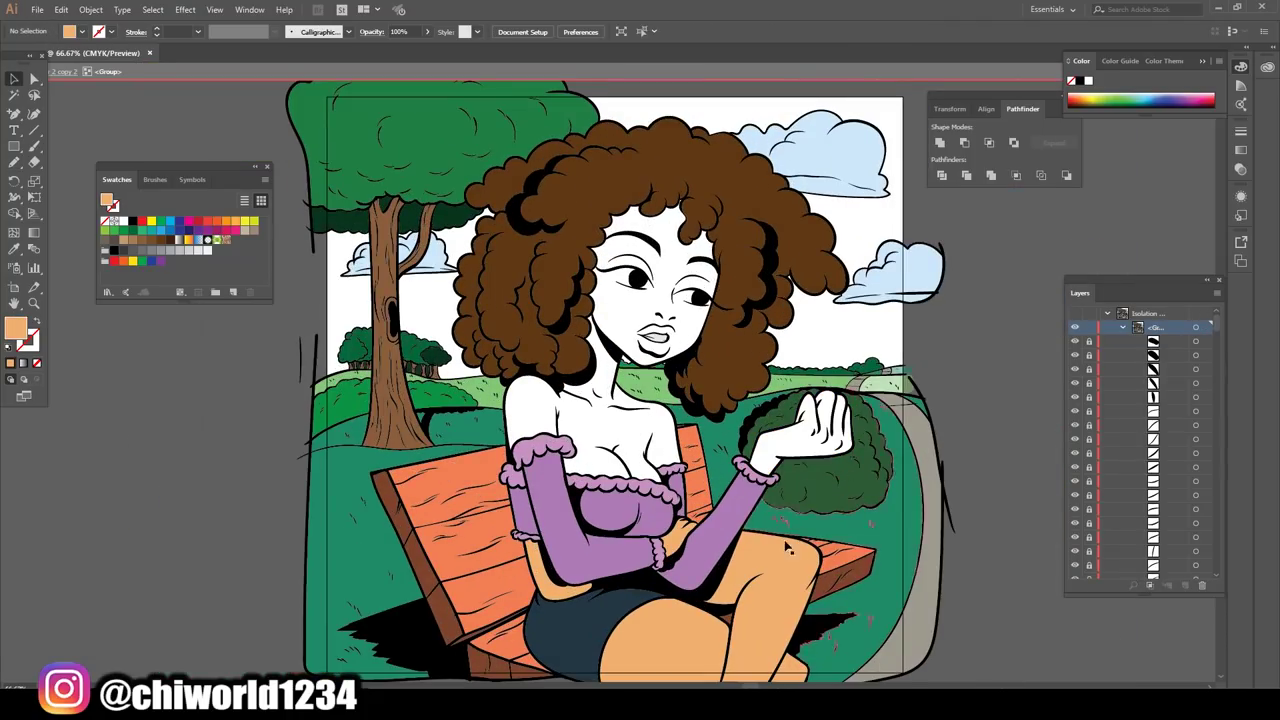
{"action": "key", "text": "ctrl+z"}
{"action": "key", "text": "ctrl+minus"}
{"action": "key", "text": "ctrl+equal"}
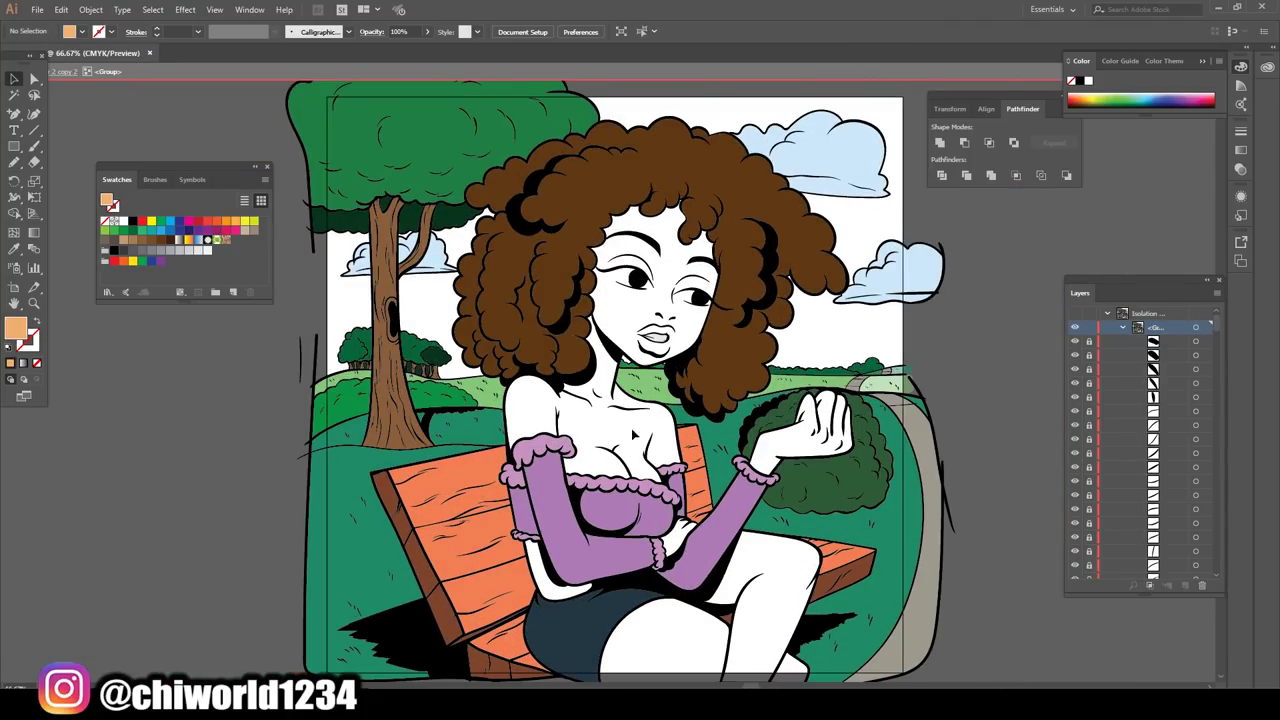
- Hide the green ground fills, exit isolation and show Layer 2's colour fills again
{"action": "key", "text": "ctrl+z"}
{"action": "key", "text": "ctrl+z"}
{"action": "left_click", "coordinate": [355, 386]}
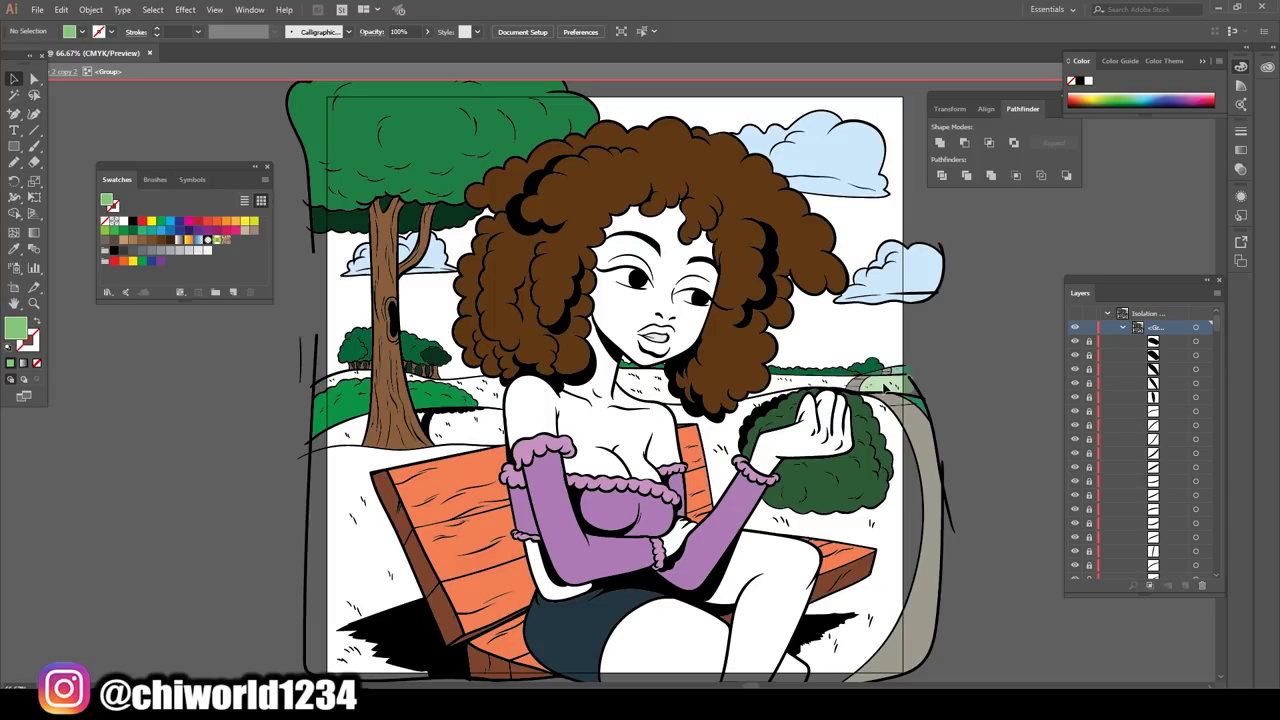
{"action": "double_click", "coordinate": [986, 361]}
{"action": "key", "text": "ctrl+minus"}
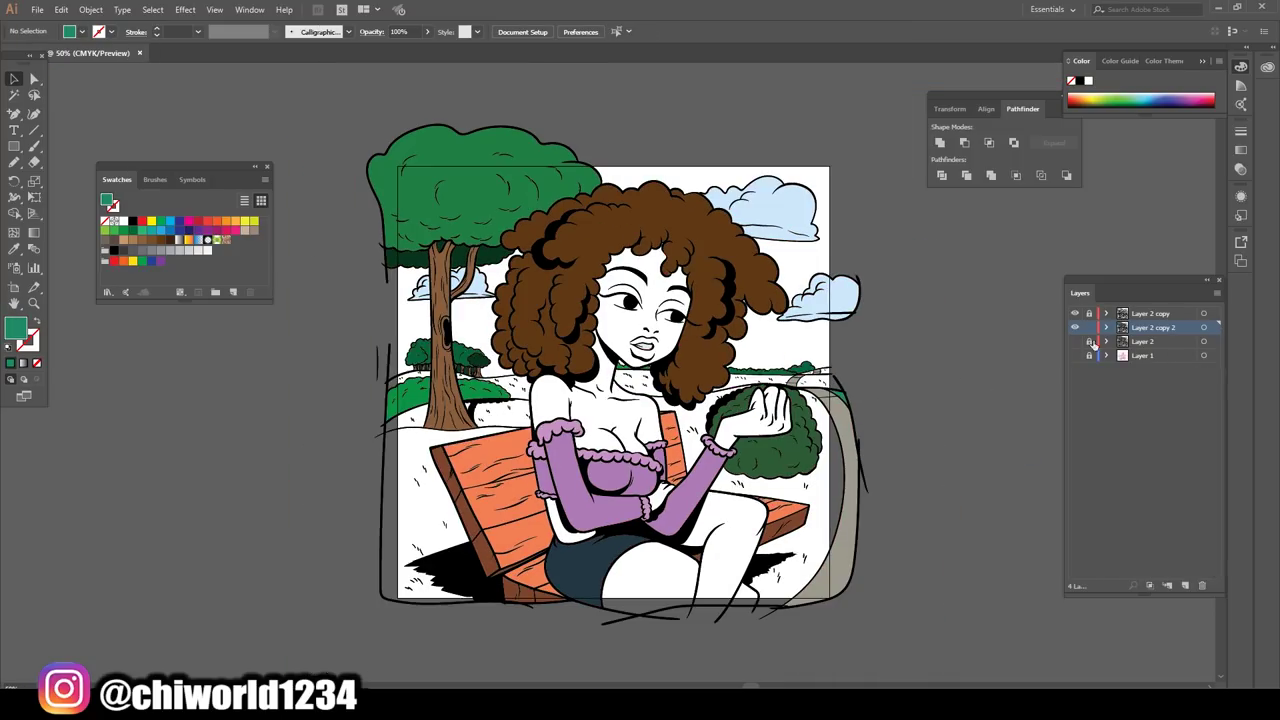
{"action": "left_click", "coordinate": [1076, 341]}
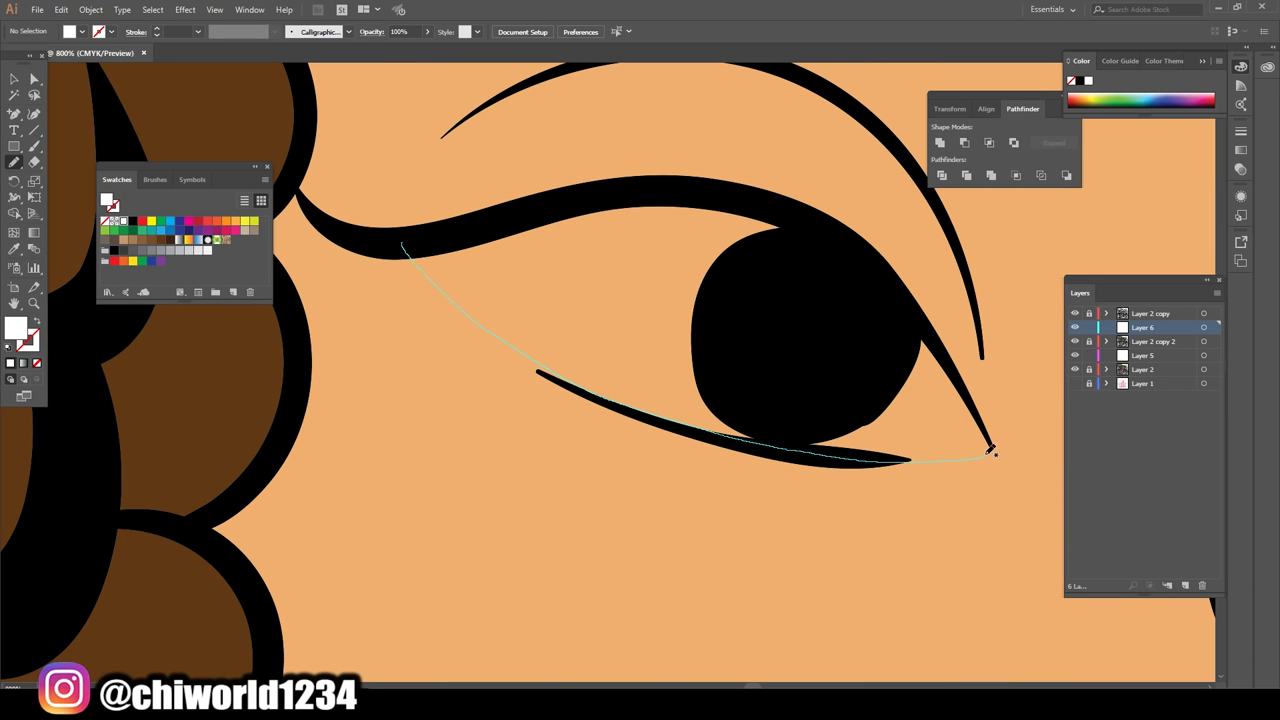
- Paint white into both eyes
{"action": "left_click_drag", "start_coordinate": [990, 450], "coordinate": [990, 452]}
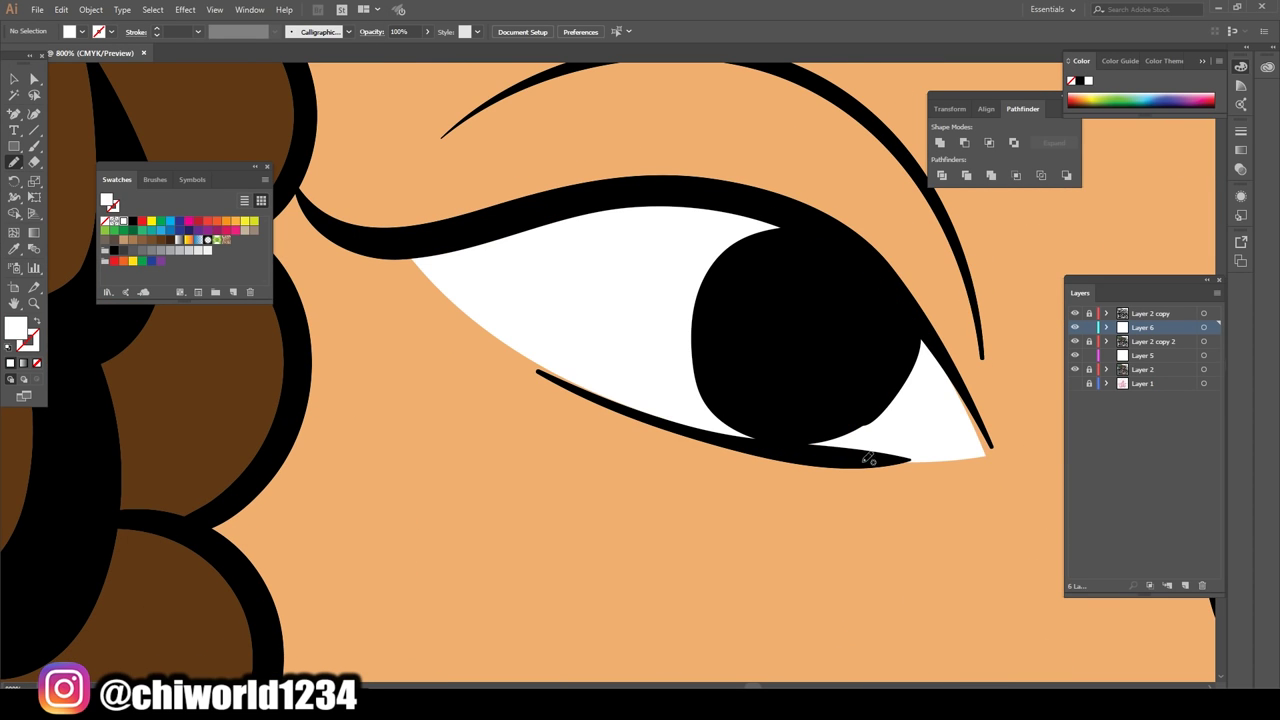
{"action": "left_click_drag", "start_coordinate": [1044, 483], "coordinate": [927, 481]}
{"action": "left_click_drag", "start_coordinate": [715, 400], "coordinate": [543, 512]}
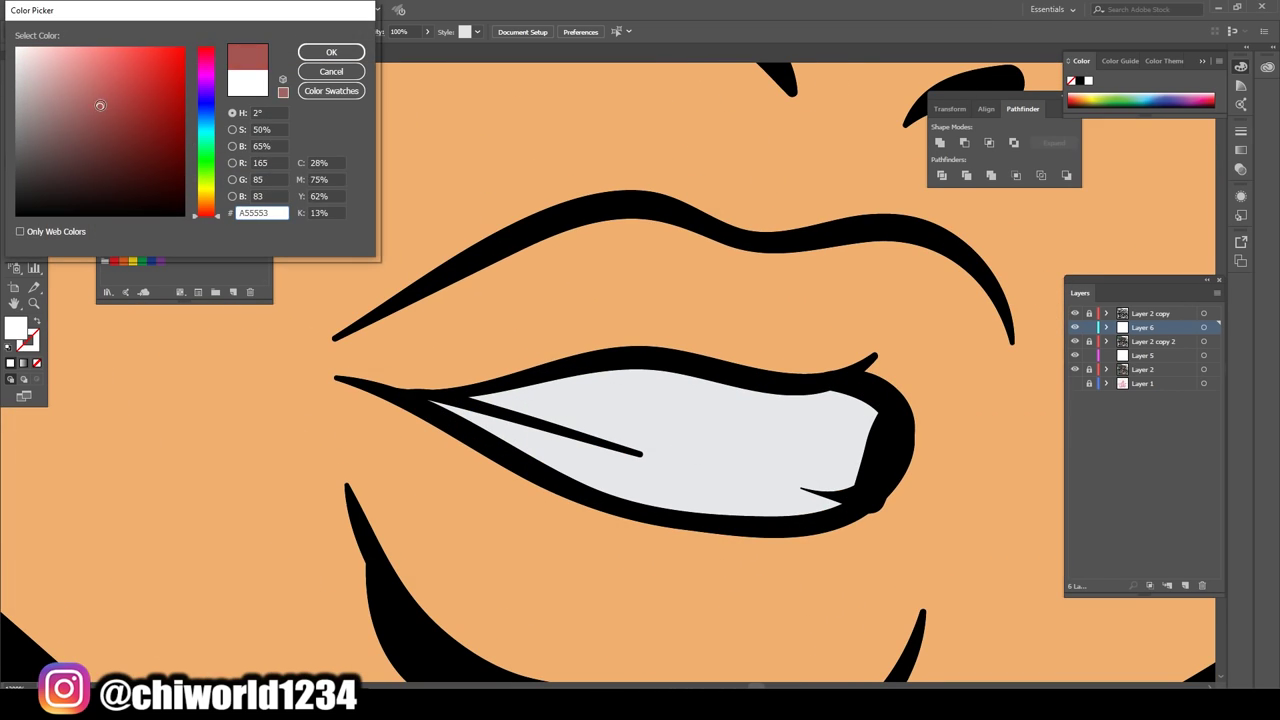
- Paint the red-brown upper lip and choose a greyish-blue for the eyeshadow
{"action": "key", "text": "Return"}
{"action": "left_click_drag", "start_coordinate": [318, 374], "coordinate": [735, 357]}
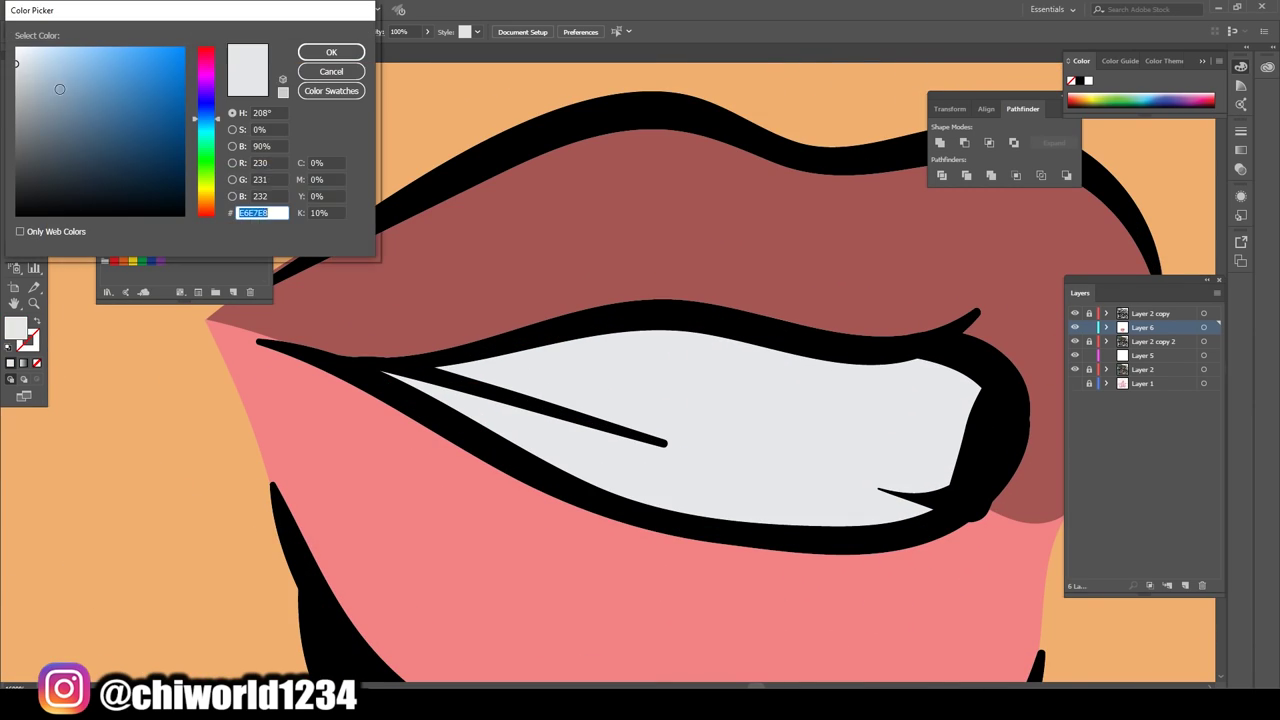
{"action": "left_click", "coordinate": [59, 89]}
{"action": "key", "text": "Return"}
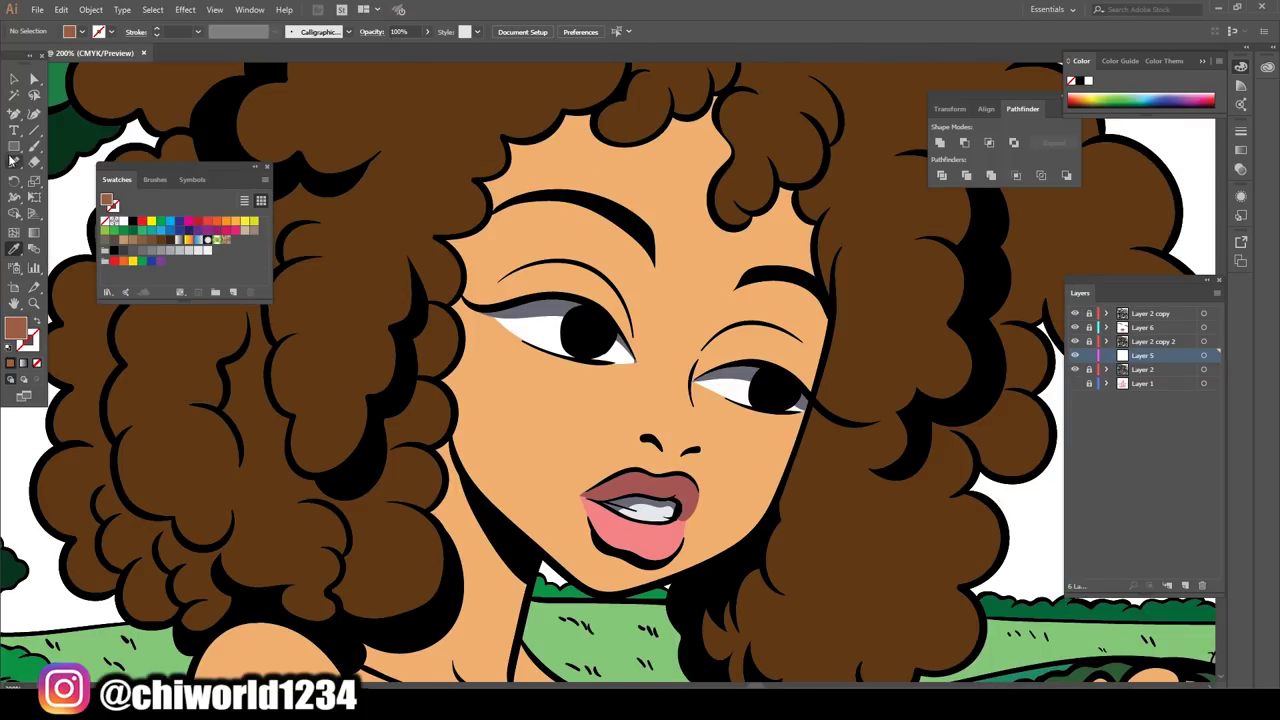
- Draw darker-brown shadows beside the right eye, under the neck line and on the chest
{"action": "left_click", "coordinate": [12, 160]}
{"action": "scroll", "coordinate": [700, 400], "scroll_direction": "up", "scroll_amount": 1}
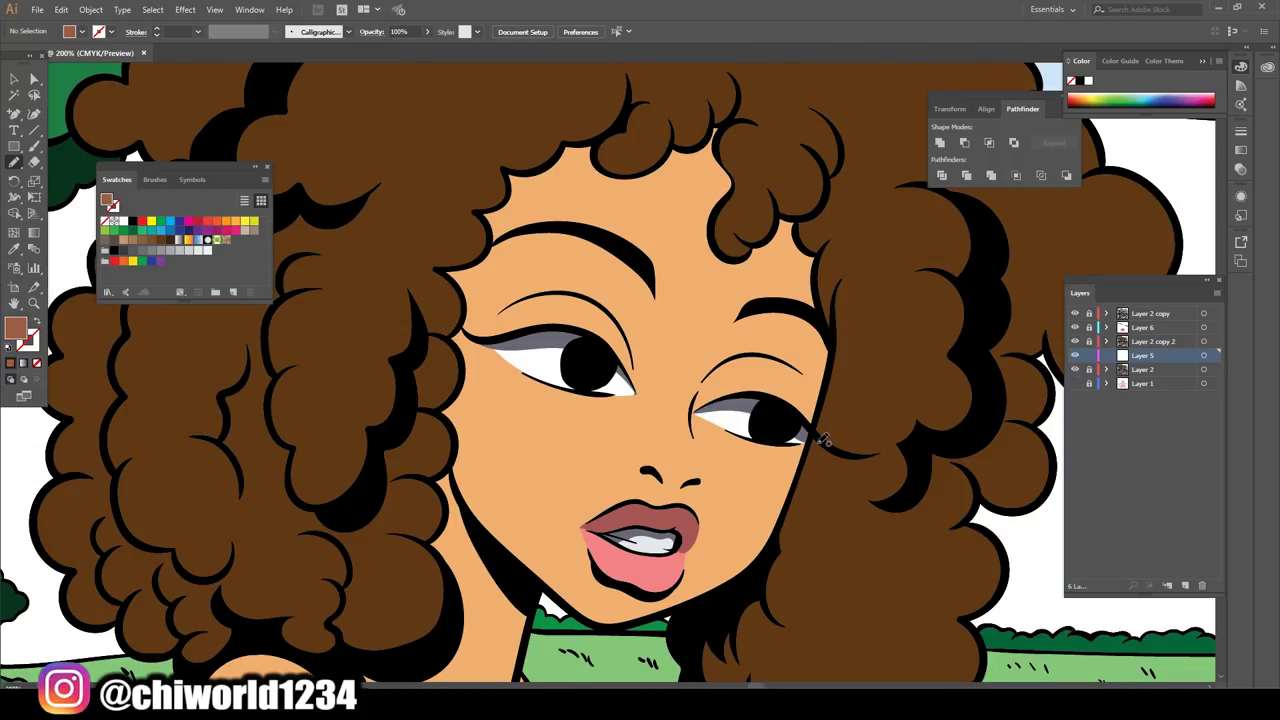
{"action": "left_click_drag", "start_coordinate": [860, 455], "coordinate": [775, 283]}
{"action": "scroll", "coordinate": [820, 370], "scroll_direction": "up", "scroll_amount": 2}
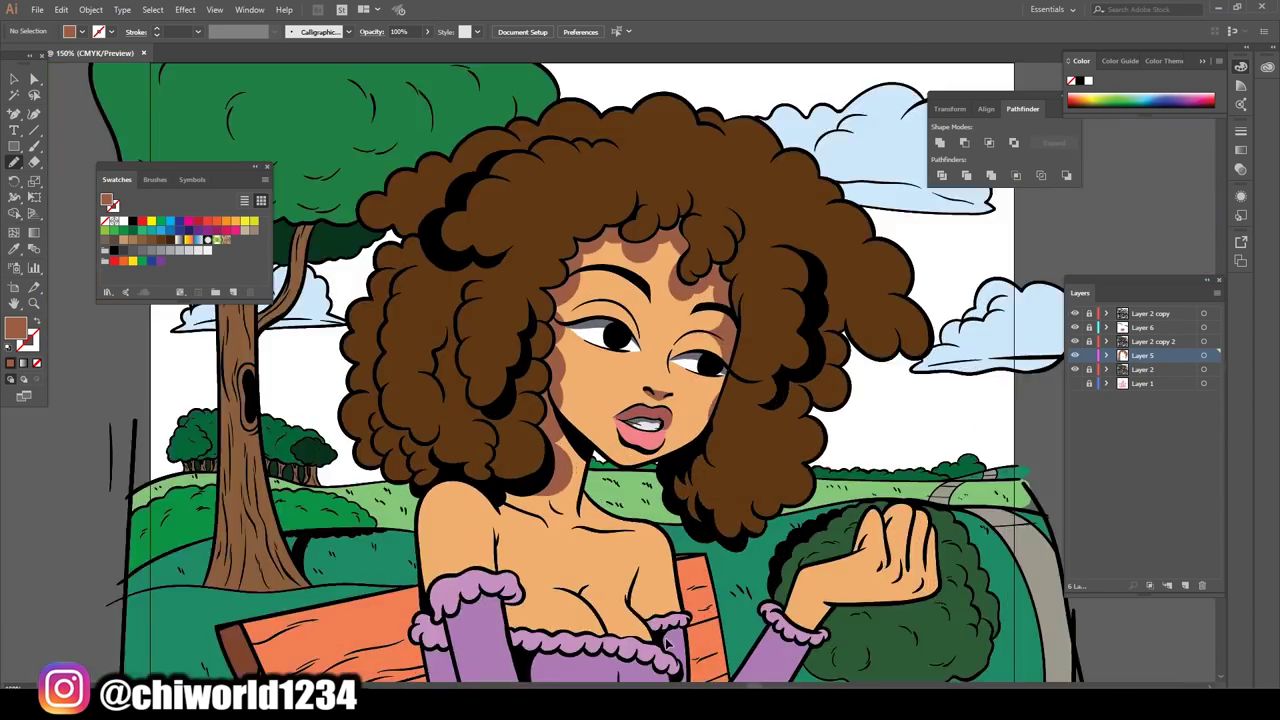
{"action": "left_click_drag", "start_coordinate": [705, 630], "coordinate": [597, 385]}
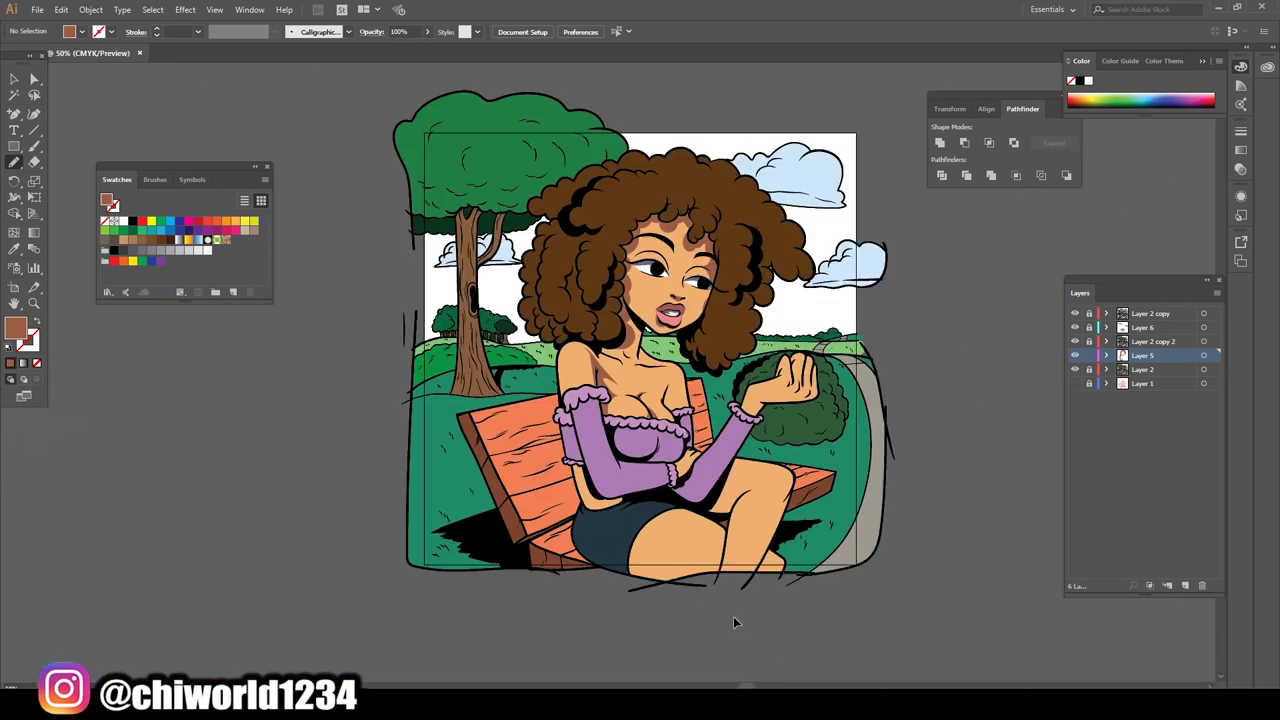
{"action": "left_click_drag", "start_coordinate": [400, 284], "coordinate": [478, 401]}
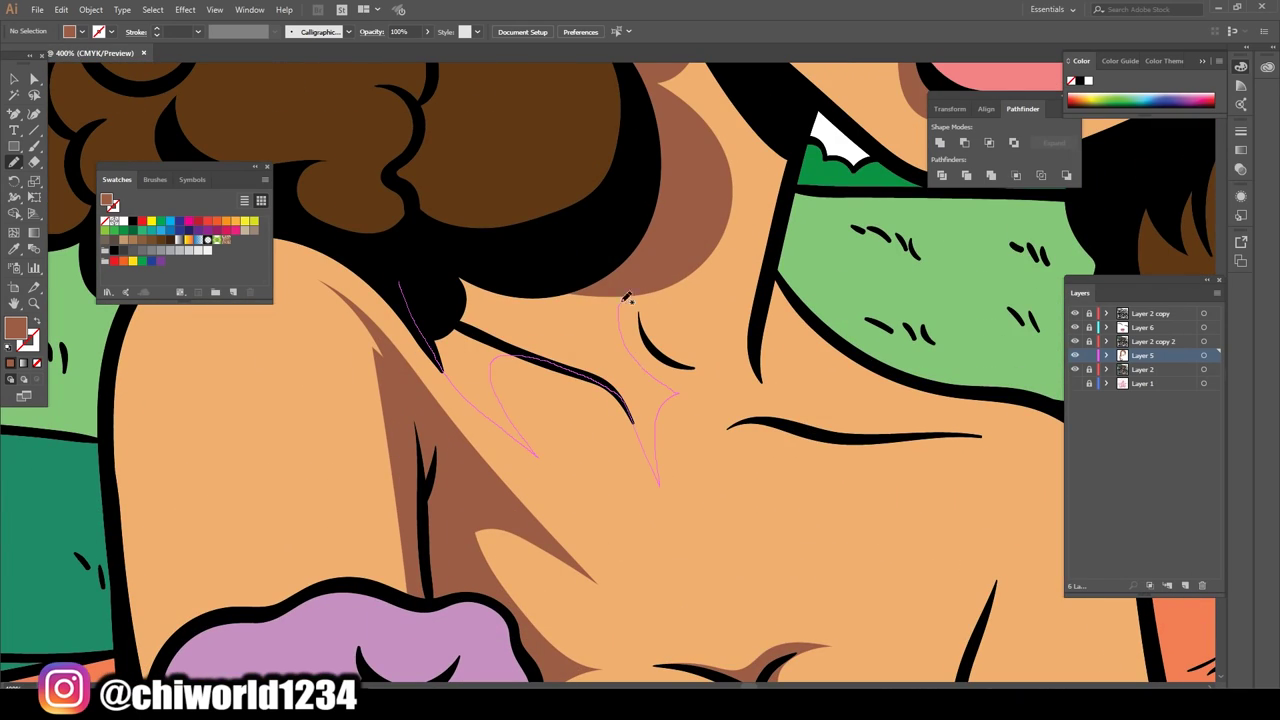
{"action": "left_click_drag", "start_coordinate": [627, 297], "coordinate": [625, 299]}
{"action": "left_click_drag", "start_coordinate": [749, 404], "coordinate": [766, 300]}
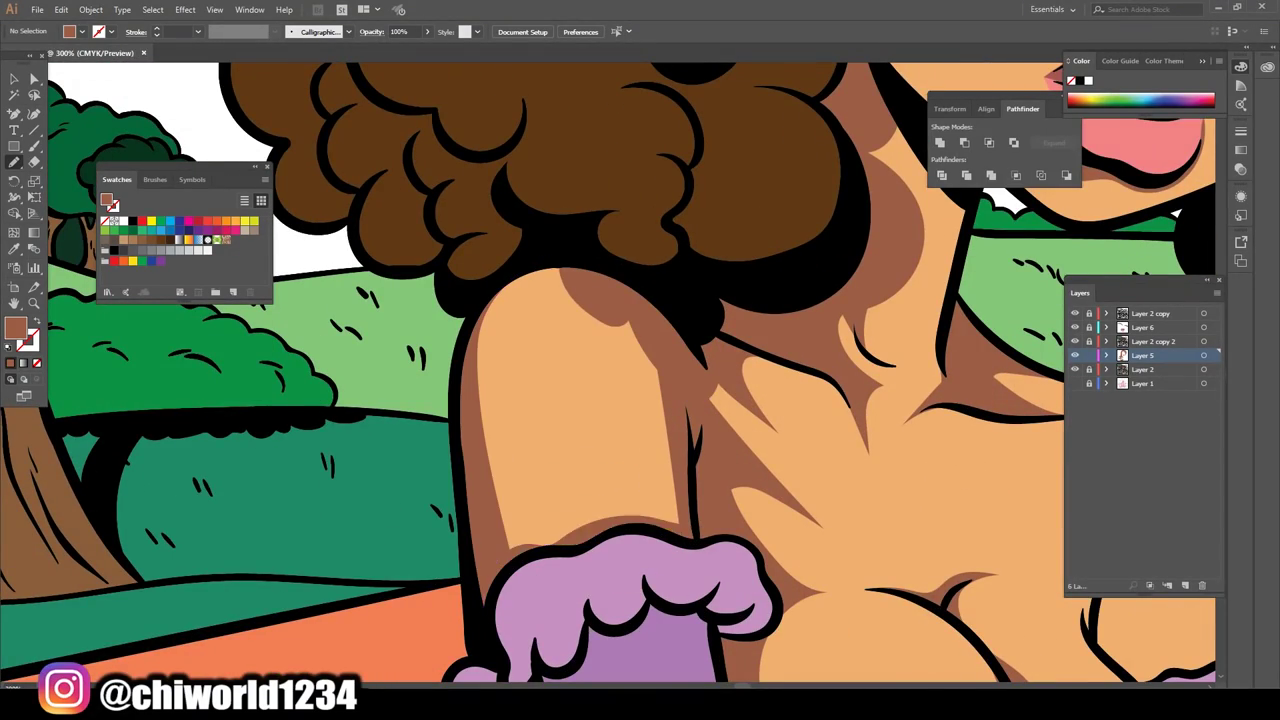
{"action": "scroll", "coordinate": [878, 510], "scroll_direction": "down", "scroll_amount": 5}
{"action": "mouse_move", "coordinate": [890, 555]}
{"action": "left_mouse_down"}
{"action": "mouse_move", "coordinate": [878, 510]}
{"action": "mouse_move", "coordinate": [880, 530]}
{"action": "left_mouse_up"}
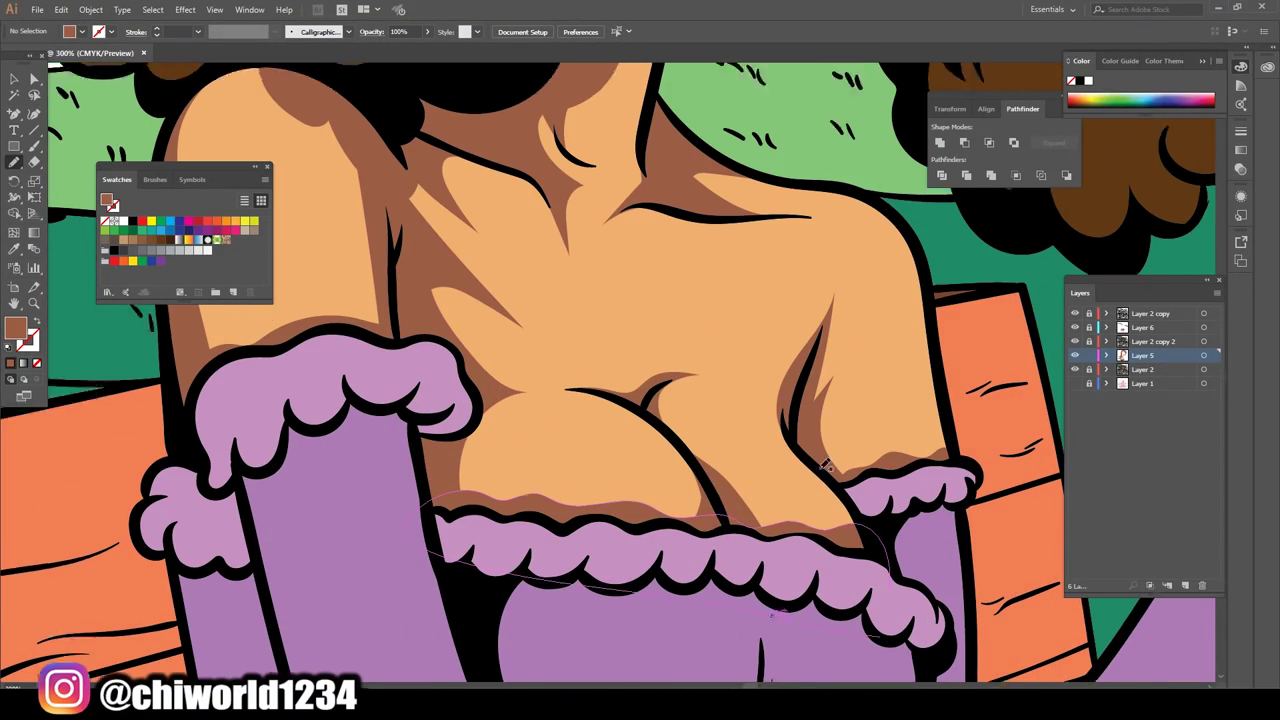
- Add brown shadow shapes on the thigh and lower leg
{"action": "scroll", "coordinate": [880, 530], "scroll_direction": "down", "scroll_amount": 3}
{"action": "scroll", "coordinate": [900, 530], "scroll_direction": "down", "scroll_amount": 3}
{"action": "scroll", "coordinate": [952, 531], "scroll_direction": "up", "scroll_amount": 8}
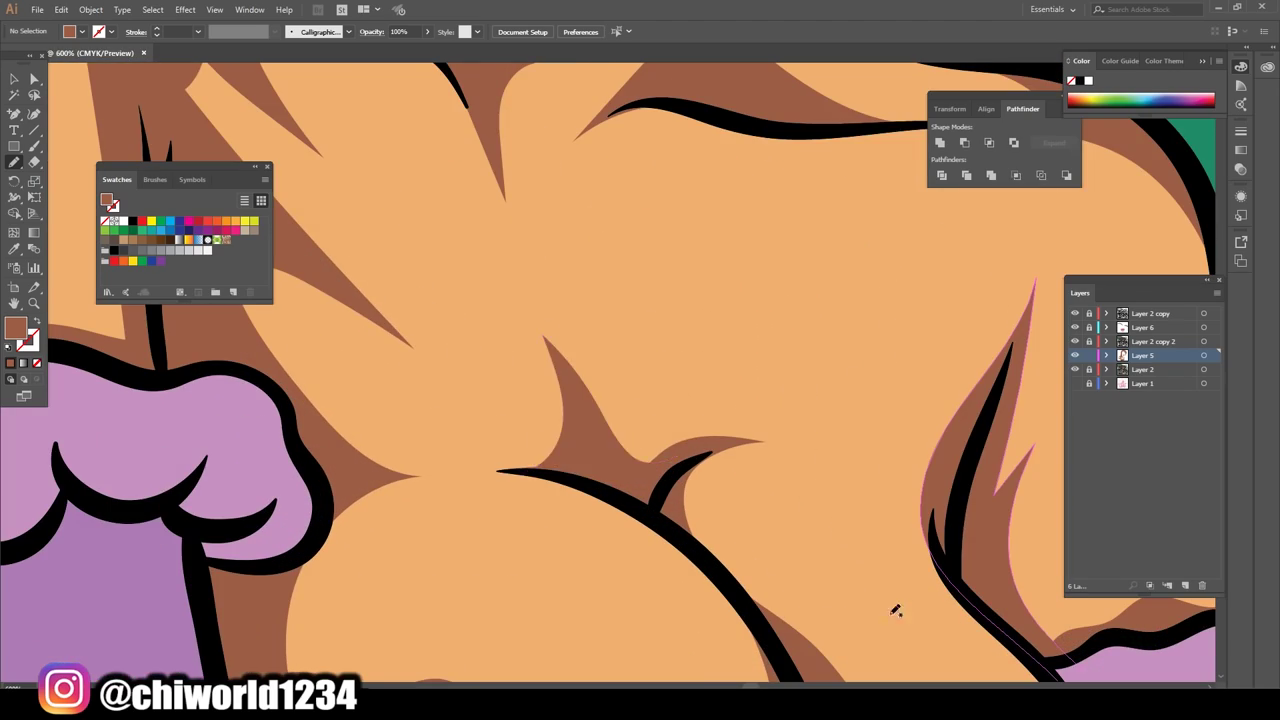
{"action": "scroll", "coordinate": [896, 610], "scroll_direction": "down", "scroll_amount": 3}
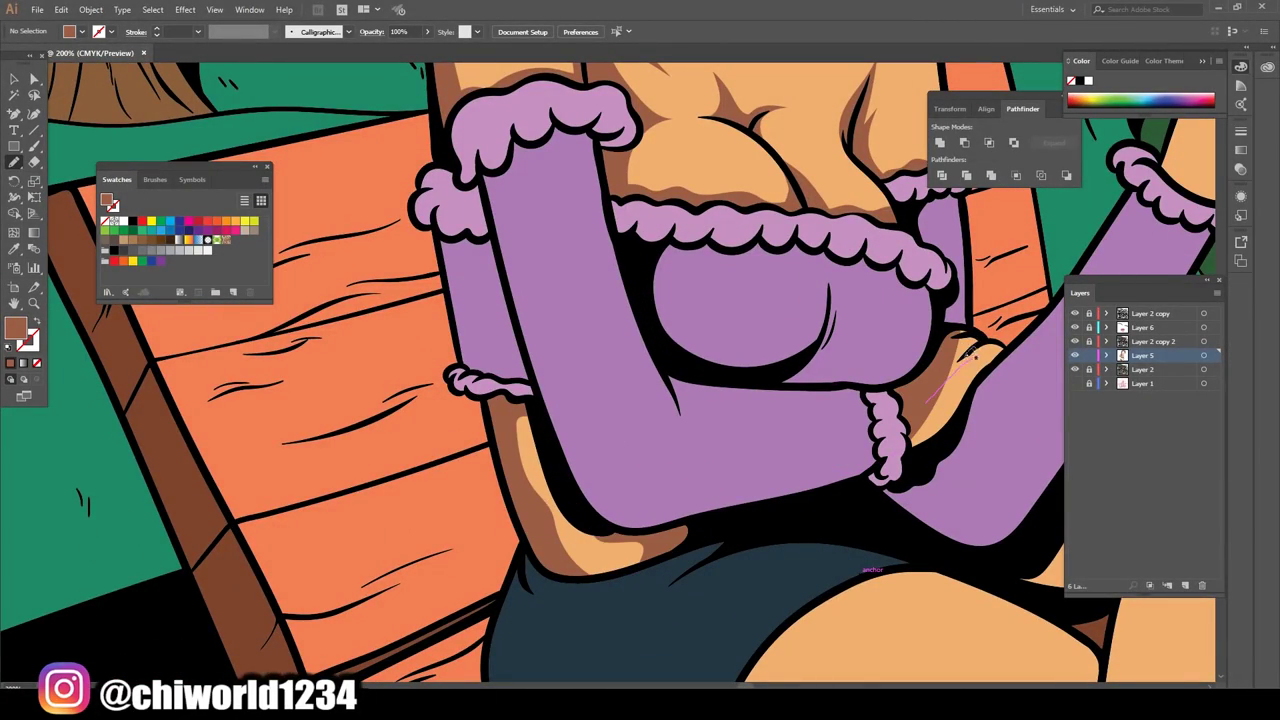
{"action": "scroll", "coordinate": [875, 630], "scroll_direction": "up", "scroll_amount": 2}
{"action": "scroll", "coordinate": [680, 551], "scroll_direction": "up", "scroll_amount": 2}
{"action": "scroll", "coordinate": [686, 566], "scroll_direction": "down", "scroll_amount": 5}
{"action": "scroll", "coordinate": [686, 566], "scroll_direction": "up", "scroll_amount": 3}
{"action": "left_click_drag", "start_coordinate": [460, 390], "coordinate": [790, 465]}
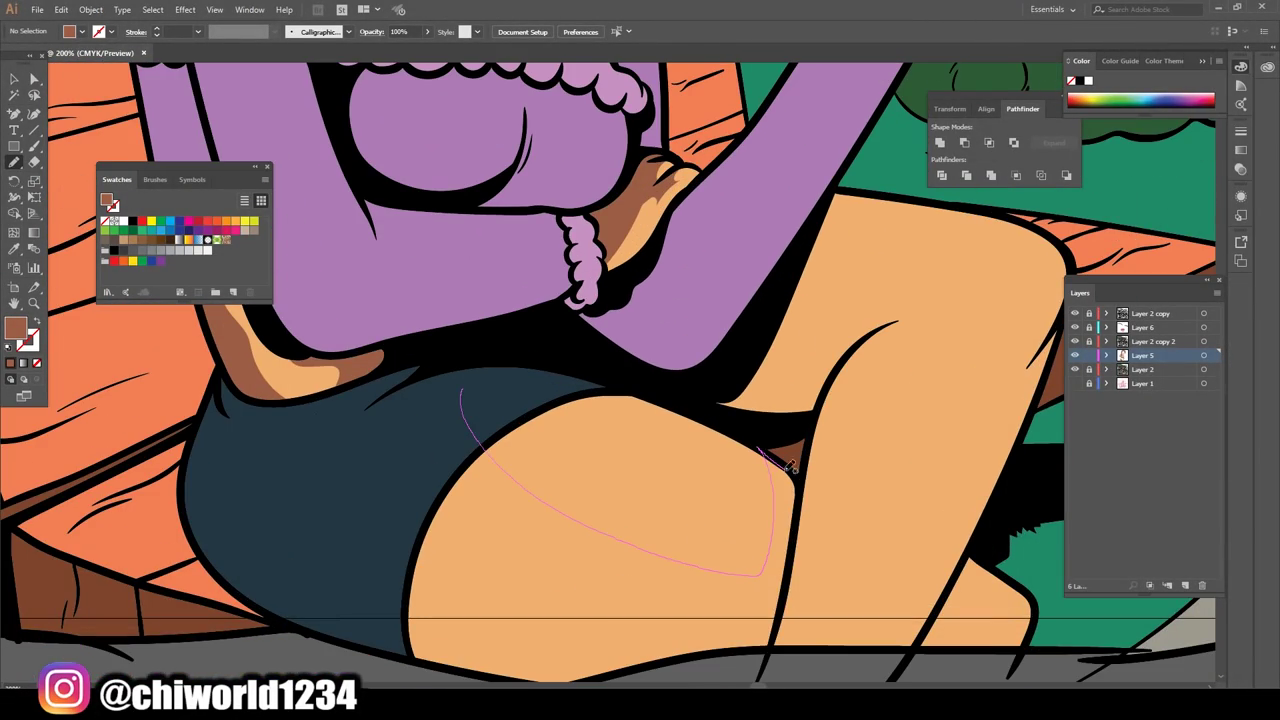
{"action": "scroll", "coordinate": [746, 617], "scroll_direction": "down", "scroll_amount": 4}
{"action": "scroll", "coordinate": [660, 430], "scroll_direction": "up", "scroll_amount": 4}
{"action": "scroll", "coordinate": [572, 530], "scroll_direction": "up", "scroll_amount": 2}
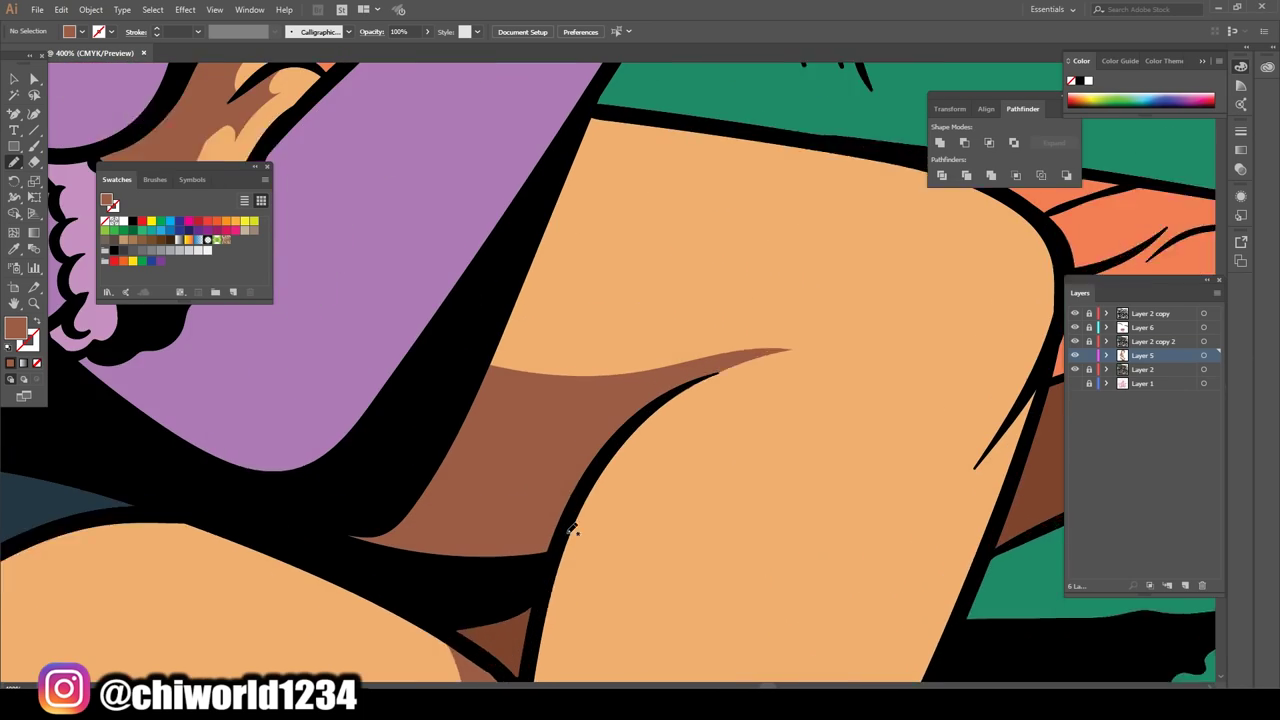
{"action": "scroll", "coordinate": [572, 530], "scroll_direction": "down", "scroll_amount": 3}
{"action": "scroll", "coordinate": [738, 246], "scroll_direction": "up", "scroll_amount": 2}
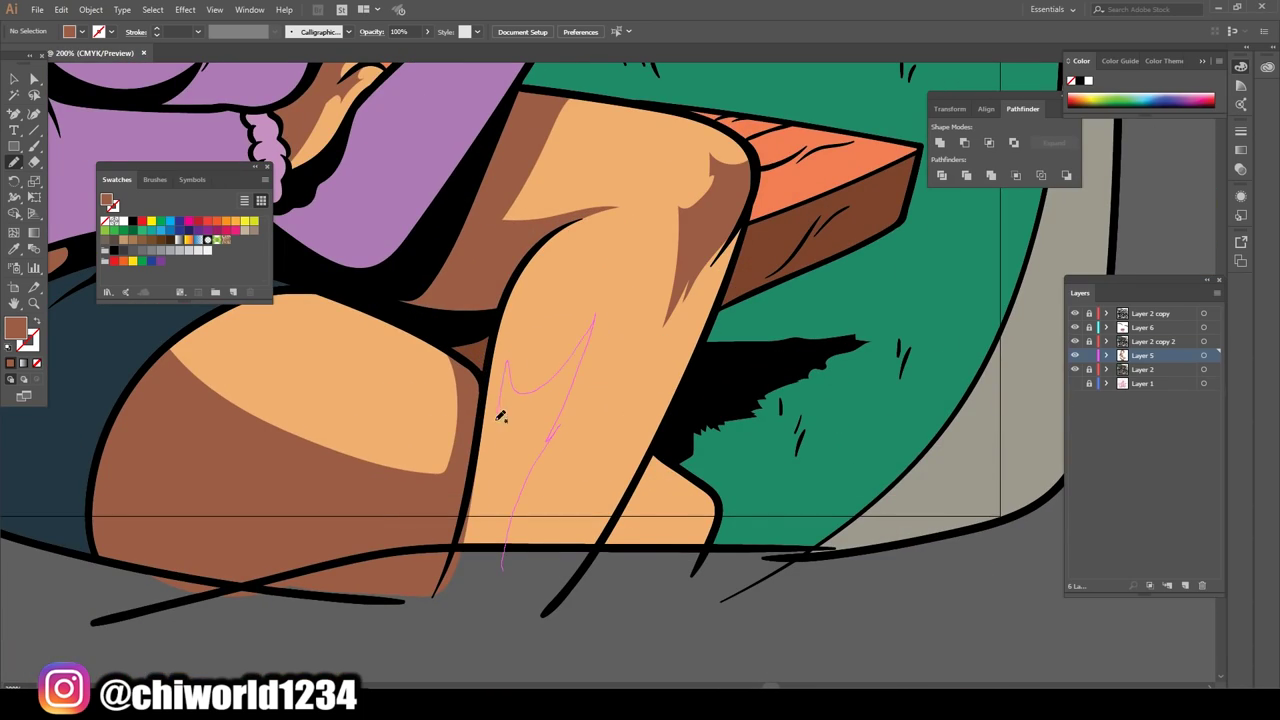
{"action": "left_click_drag", "start_coordinate": [500, 416], "coordinate": [505, 362]}
- Shade under the knuckles and along the fingers with brown shadow shapes
{"action": "scroll", "coordinate": [700, 500], "scroll_direction": "down", "scroll_amount": 3}
{"action": "scroll", "coordinate": [670, 316], "scroll_direction": "up", "scroll_amount": 2}
{"action": "scroll", "coordinate": [670, 316], "scroll_direction": "up", "scroll_amount": 1}
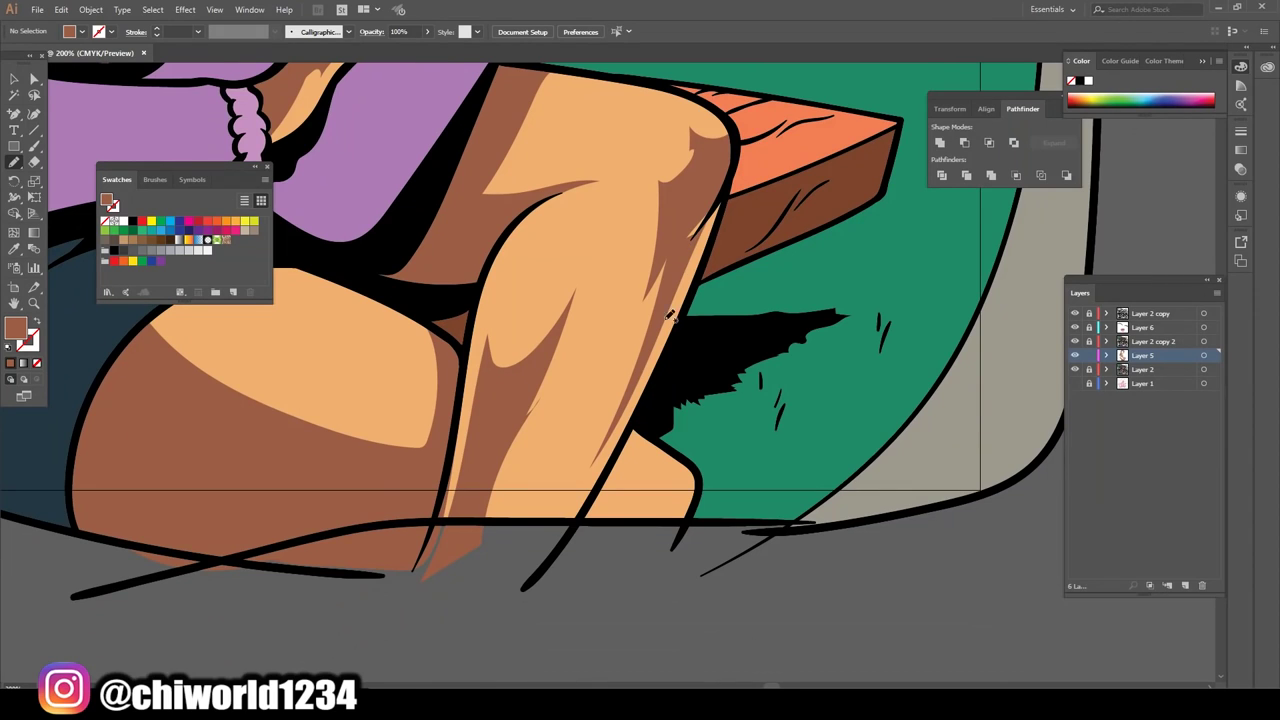
{"action": "scroll", "coordinate": [670, 314], "scroll_direction": "up", "scroll_amount": 2}
{"action": "scroll", "coordinate": [660, 420], "scroll_direction": "down", "scroll_amount": 3}
{"action": "scroll", "coordinate": [655, 220], "scroll_direction": "up", "scroll_amount": 3}
{"action": "left_click_drag", "start_coordinate": [698, 474], "coordinate": [775, 545]}
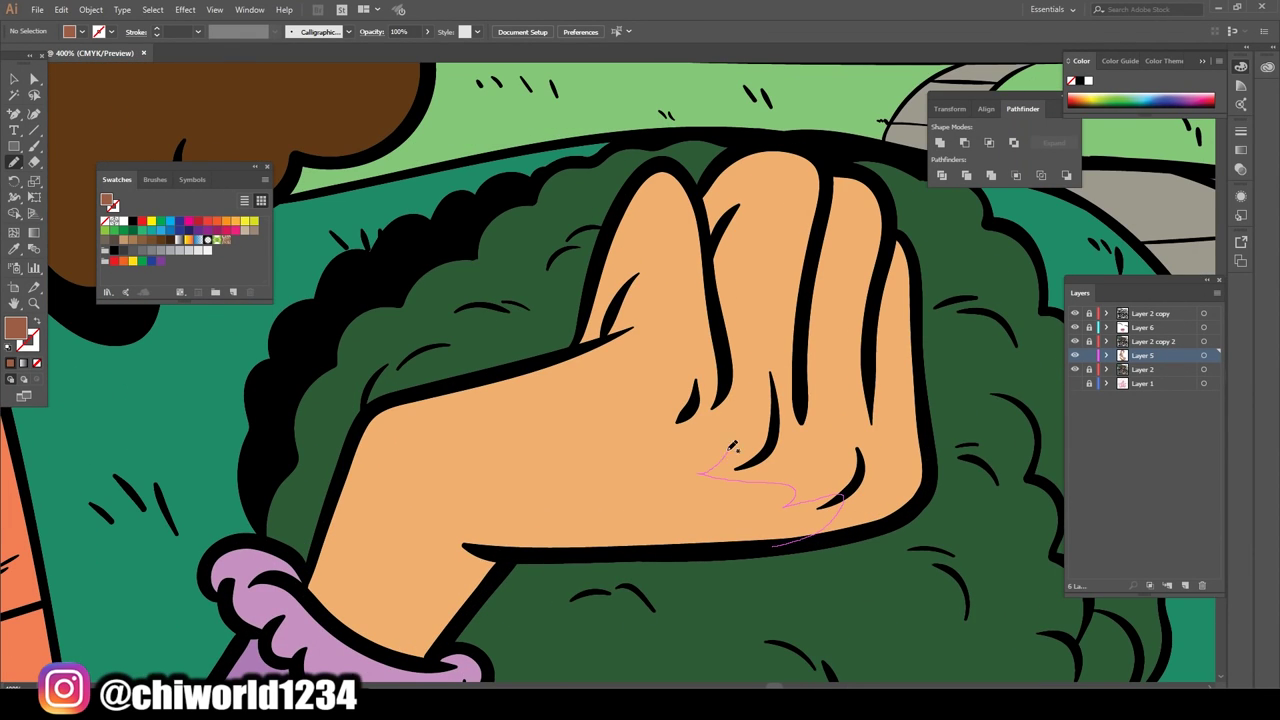
{"action": "left_click_drag", "start_coordinate": [880, 292], "coordinate": [915, 500]}
{"action": "scroll", "coordinate": [848, 581], "scroll_direction": "down", "scroll_amount": 3}
{"action": "scroll", "coordinate": [640, 400], "scroll_direction": "up", "scroll_amount": 3}
{"action": "left_click_drag", "start_coordinate": [630, 320], "coordinate": [576, 420]}
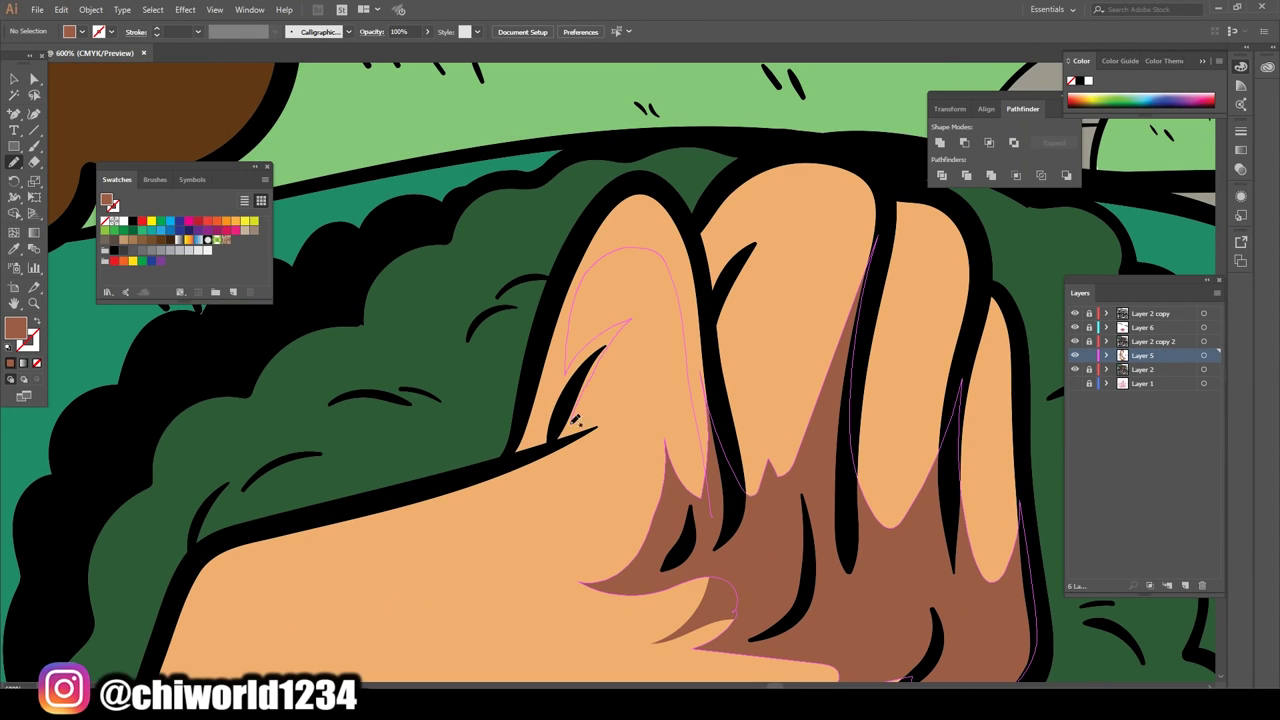
{"action": "left_click_drag", "start_coordinate": [748, 487], "coordinate": [858, 445]}
{"action": "scroll", "coordinate": [953, 452], "scroll_direction": "down", "scroll_amount": 5}
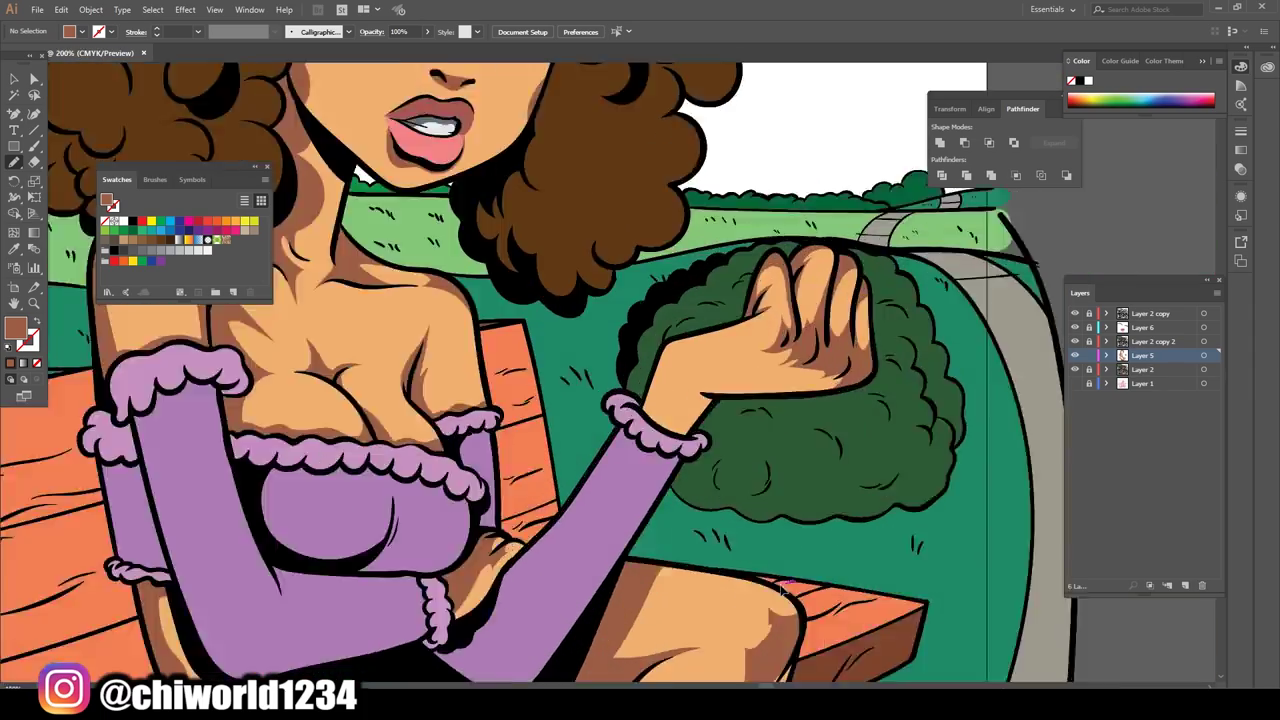
{"action": "scroll", "coordinate": [714, 400], "scroll_direction": "up", "scroll_amount": 5}
{"action": "scroll", "coordinate": [714, 400], "scroll_direction": "down", "scroll_amount": 5}
{"action": "scroll", "coordinate": [940, 554], "scroll_direction": "up", "scroll_amount": 2}
{"action": "scroll", "coordinate": [588, 218], "scroll_direction": "up", "scroll_amount": 3}
- Draw a brown shadow along the right eyebrow
{"action": "left_click_drag", "start_coordinate": [795, 127], "coordinate": [707, 128]}
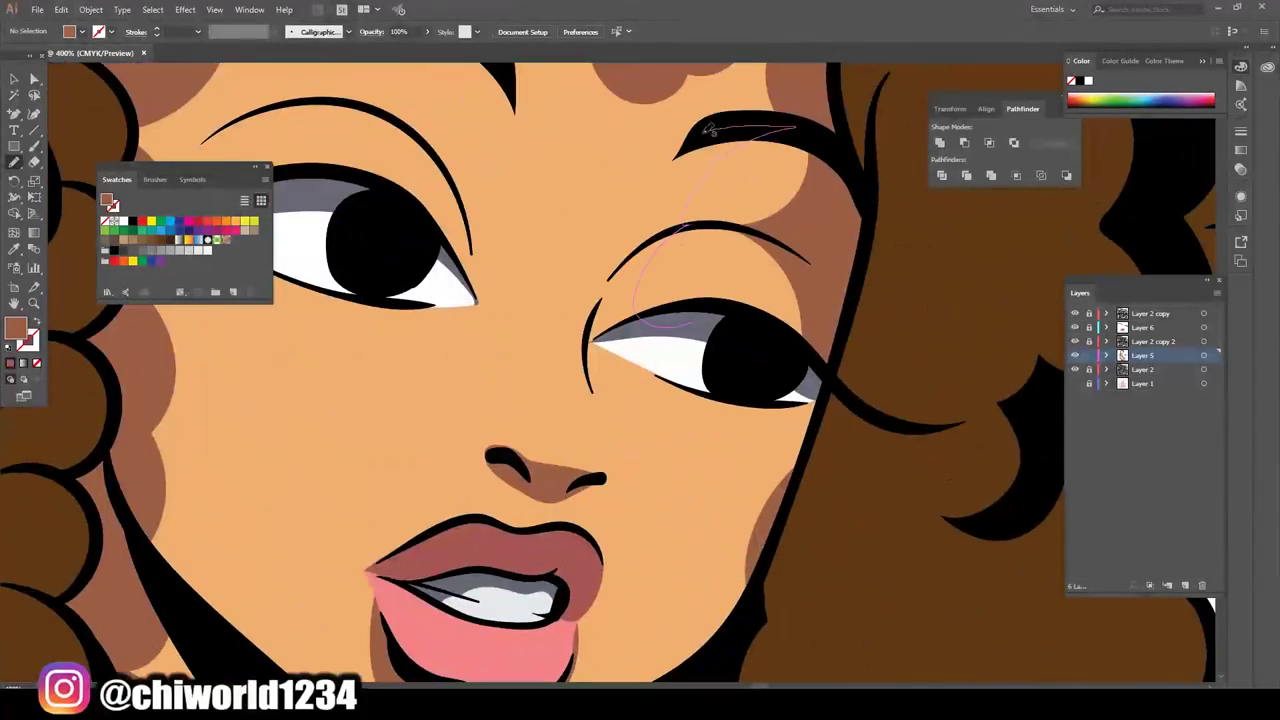
{"action": "scroll", "coordinate": [838, 374], "scroll_direction": "down", "scroll_amount": 5}
{"action": "scroll", "coordinate": [600, 434], "scroll_direction": "up", "scroll_amount": 4}
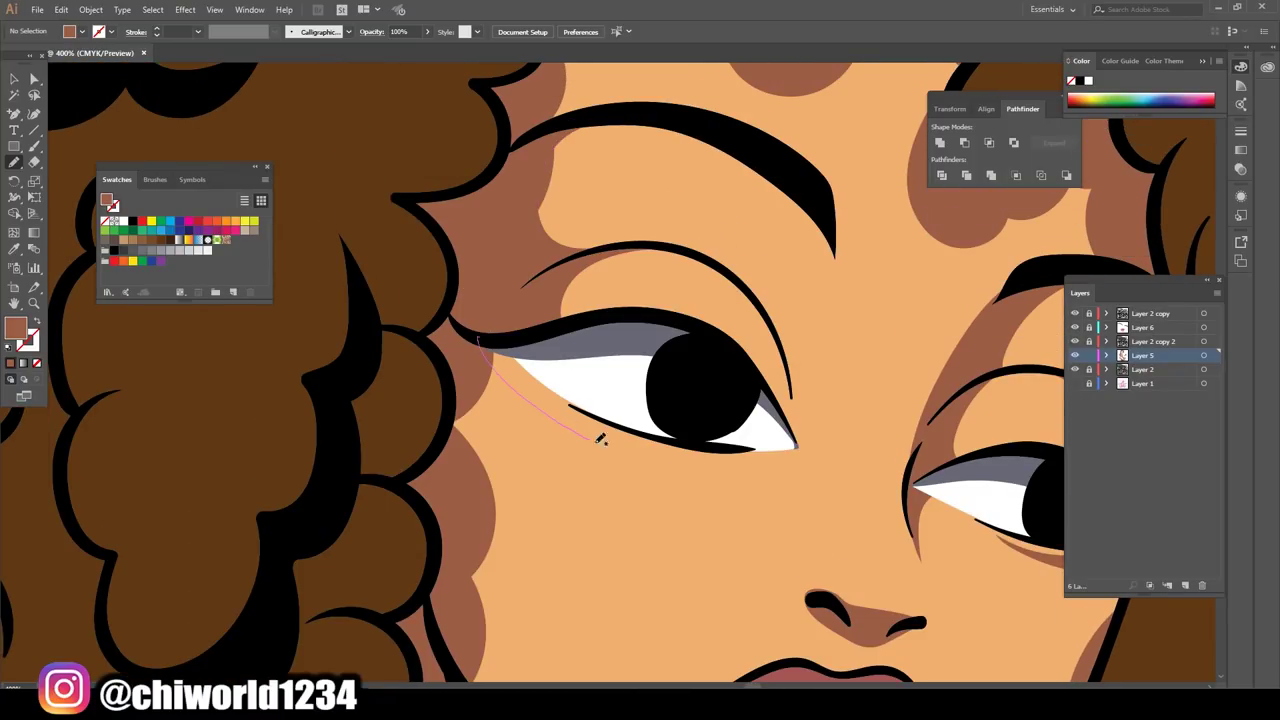
{"action": "scroll", "coordinate": [798, 502], "scroll_direction": "down", "scroll_amount": 4}
{"action": "scroll", "coordinate": [798, 502], "scroll_direction": "down", "scroll_amount": 3}
{"action": "scroll", "coordinate": [916, 476], "scroll_direction": "up", "scroll_amount": 1}
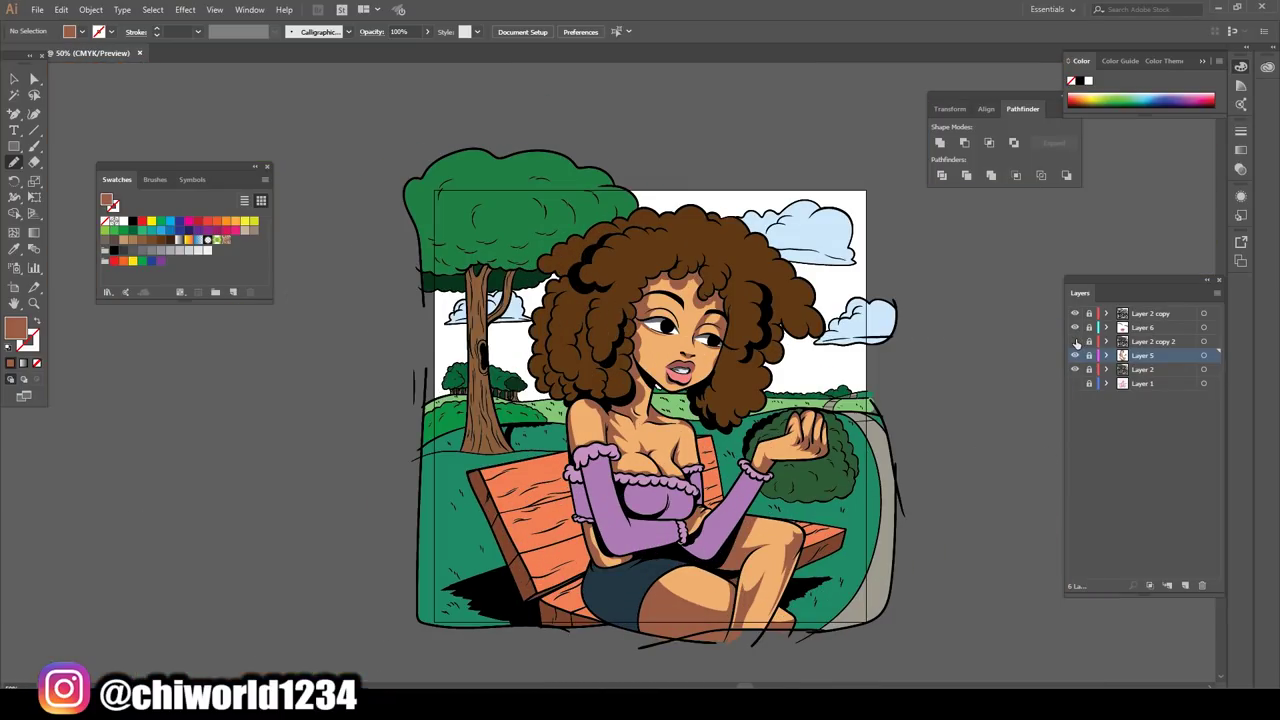
- Set the fill colour to dark green for the landscape shadows
{"action": "left_click", "coordinate": [1076, 369]}
{"action": "scroll", "coordinate": [985, 447], "scroll_direction": "up", "scroll_amount": 2}
{"action": "scroll", "coordinate": [985, 447], "scroll_direction": "down", "scroll_amount": 1}
{"action": "key", "text": "i"}
{"action": "double_click", "coordinate": [15, 327]}
{"action": "left_click", "coordinate": [337, 49]}
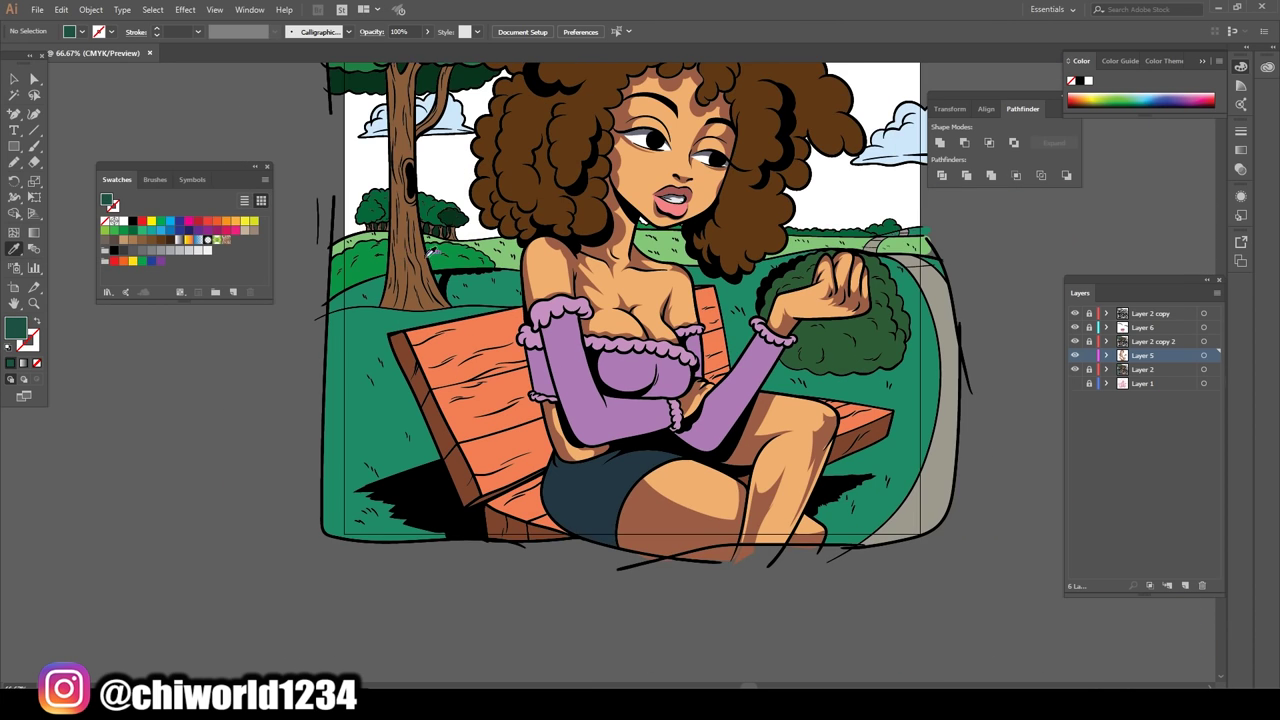
{"action": "scroll", "coordinate": [432, 253], "scroll_direction": "up", "scroll_amount": 1}
{"action": "key", "text": "n"}
- Draw dark-green shadows on the grass and beside the bench
{"action": "left_click_drag", "start_coordinate": [646, 575], "coordinate": [890, 505]}
{"action": "left_click_drag", "start_coordinate": [475, 587], "coordinate": [520, 588]}
{"action": "scroll", "coordinate": [768, 635], "scroll_direction": "up", "scroll_amount": 3}
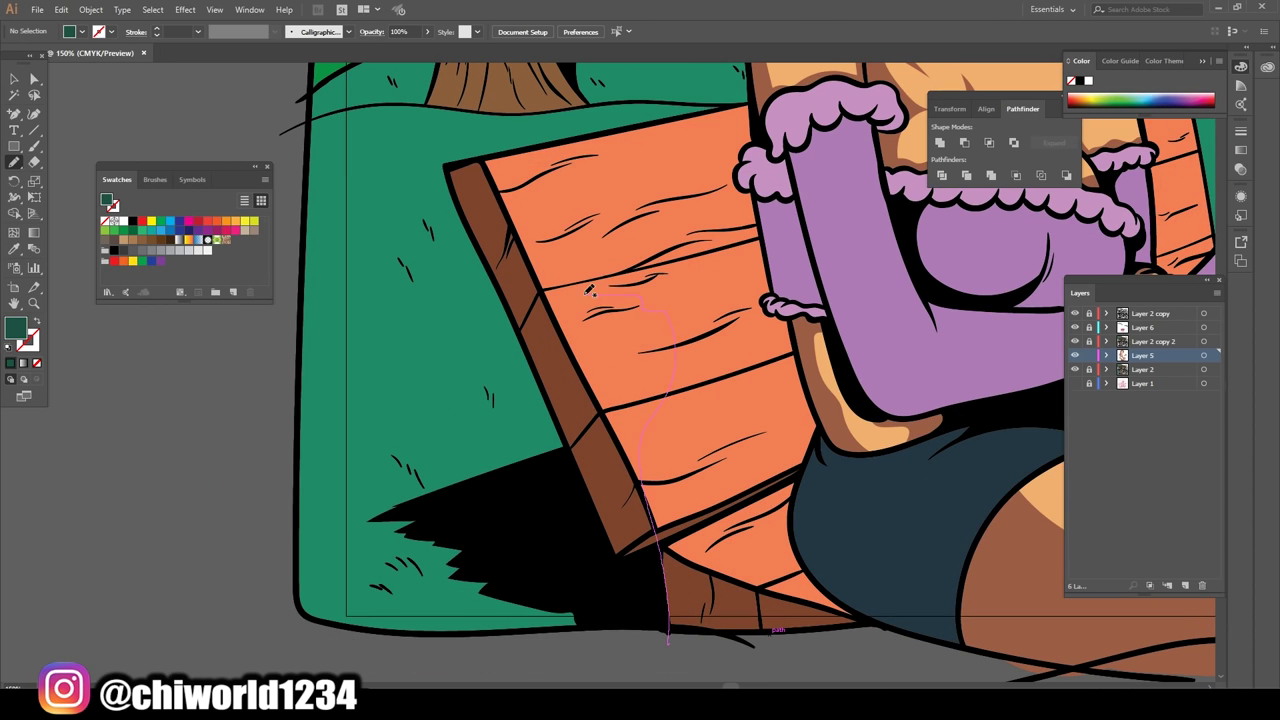
{"action": "scroll", "coordinate": [256, 482], "scroll_direction": "down", "scroll_amount": 3}
{"action": "scroll", "coordinate": [256, 482], "scroll_direction": "up", "scroll_amount": 2}
{"action": "left_click_drag", "start_coordinate": [713, 331], "coordinate": [740, 360]}
{"action": "scroll", "coordinate": [640, 400], "scroll_direction": "down", "scroll_amount": 3}
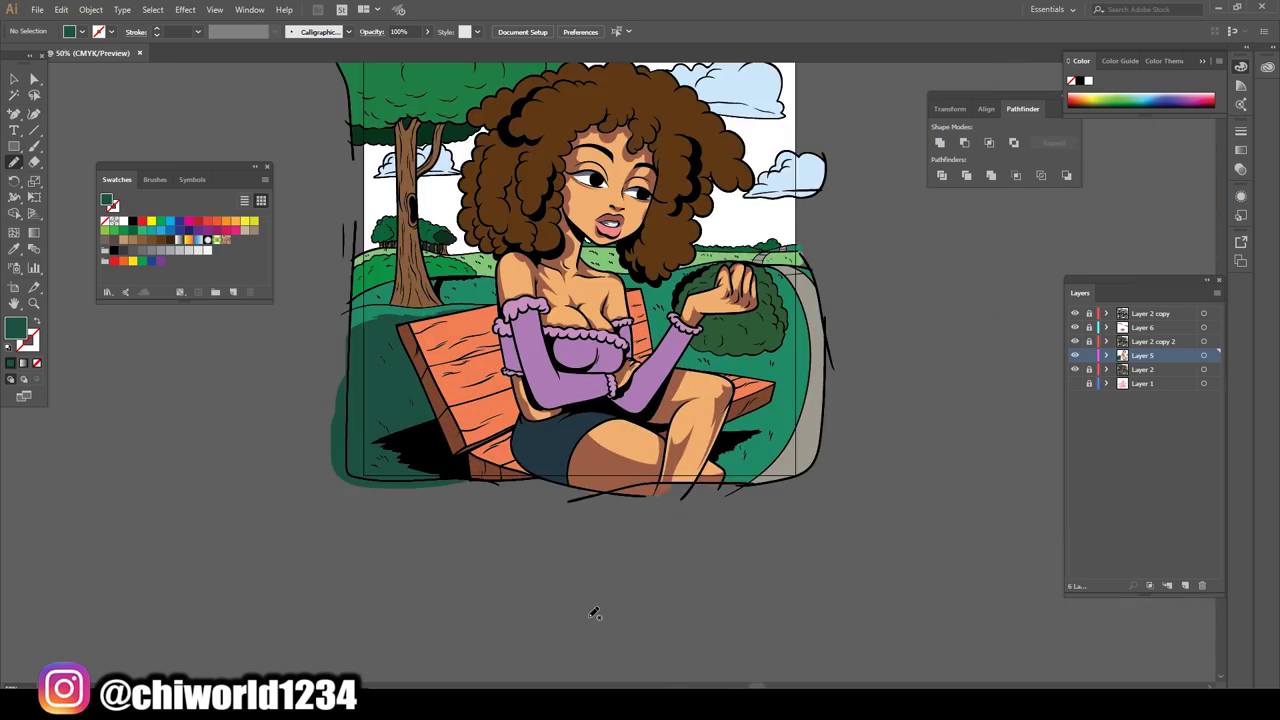
{"action": "scroll", "coordinate": [633, 492], "scroll_direction": "up", "scroll_amount": 3}
{"action": "scroll", "coordinate": [662, 413], "scroll_direction": "down", "scroll_amount": 3}
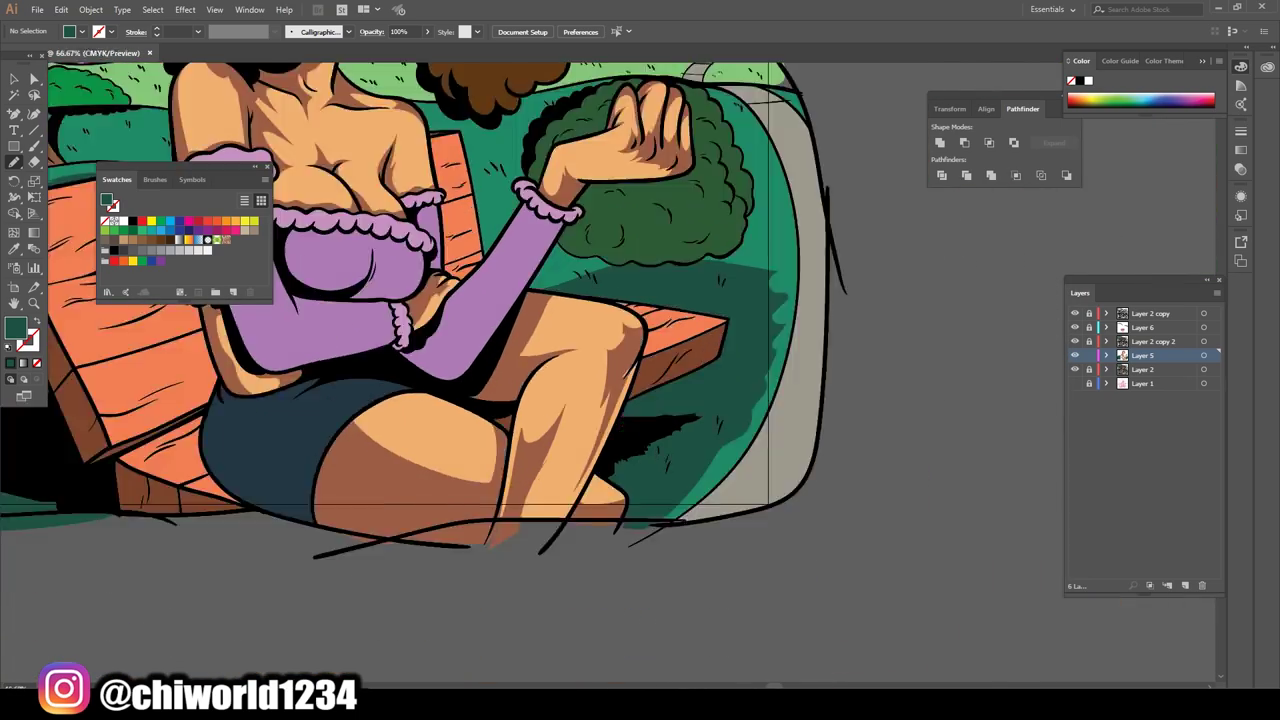
{"action": "scroll", "coordinate": [500, 420], "scroll_direction": "up", "scroll_amount": 3}
{"action": "scroll", "coordinate": [355, 462], "scroll_direction": "down", "scroll_amount": 1}
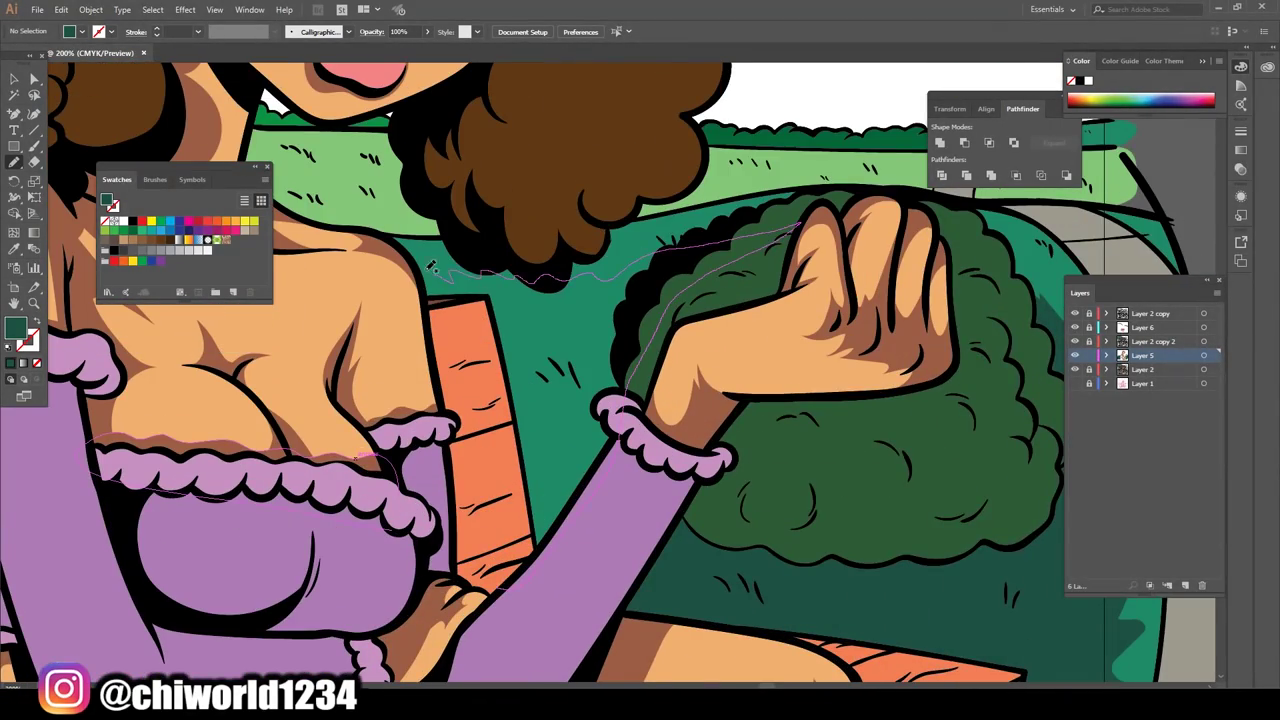
{"action": "scroll", "coordinate": [591, 629], "scroll_direction": "down", "scroll_amount": 3}
{"action": "scroll", "coordinate": [110, 488], "scroll_direction": "up", "scroll_amount": 4}
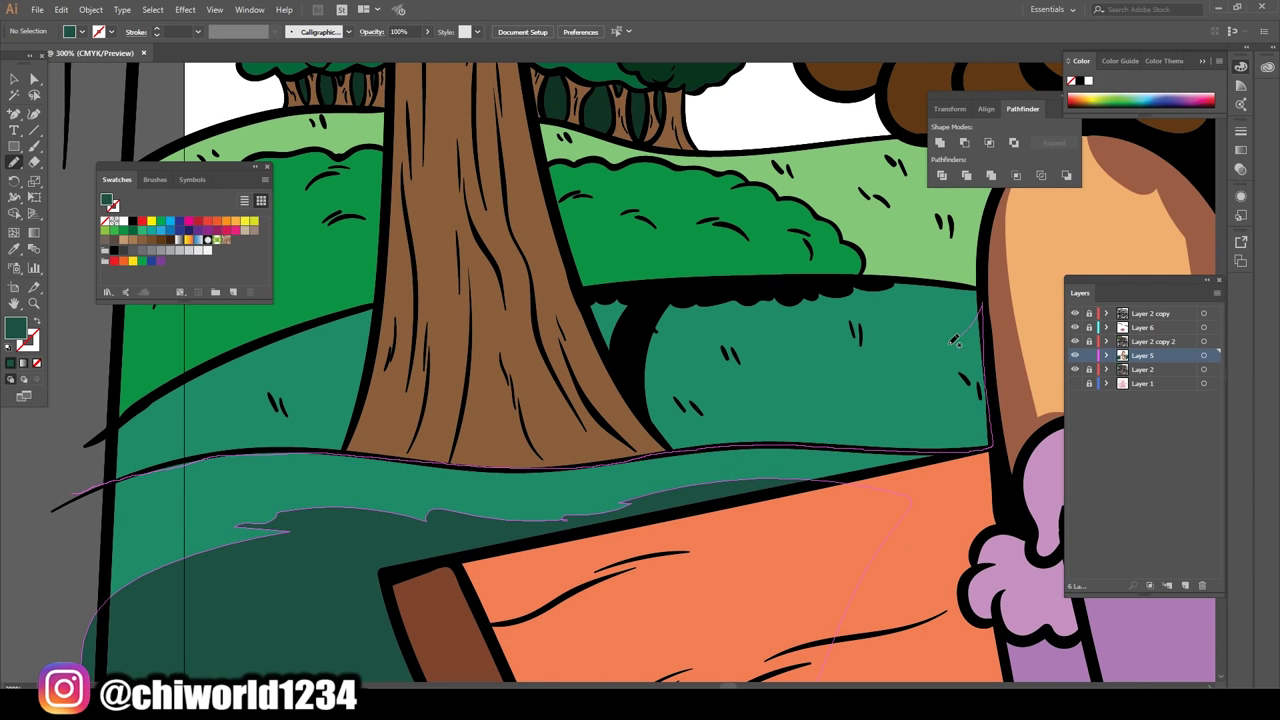
- Shade the grass under the tree and the hill beside her neck dark green
{"action": "left_click_drag", "start_coordinate": [955, 340], "coordinate": [738, 322]}
{"action": "scroll", "coordinate": [740, 330], "scroll_direction": "down", "scroll_amount": 3}
{"action": "scroll", "coordinate": [878, 463], "scroll_direction": "up", "scroll_amount": 2}
{"action": "scroll", "coordinate": [878, 463], "scroll_direction": "up", "scroll_amount": 2}
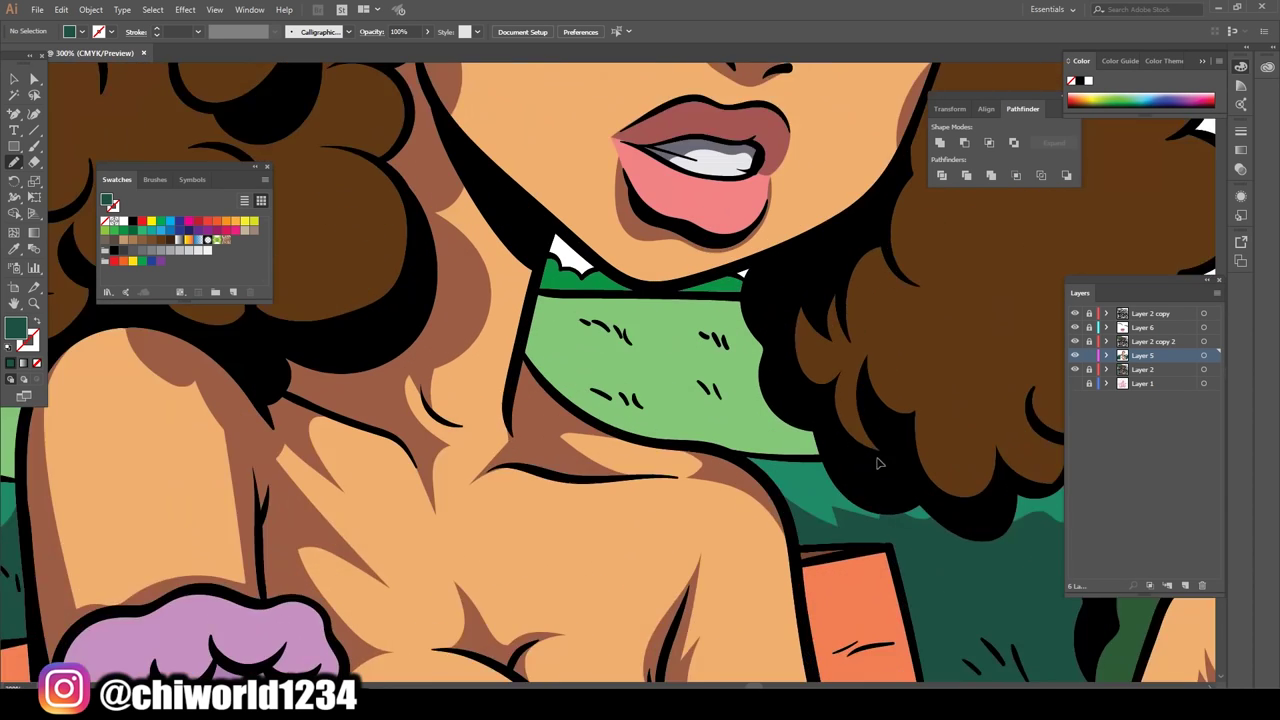
{"action": "scroll", "coordinate": [878, 463], "scroll_direction": "up", "scroll_amount": 1}
{"action": "scroll", "coordinate": [440, 373], "scroll_direction": "right", "scroll_amount": 1}
{"action": "left_click_drag", "start_coordinate": [422, 285], "coordinate": [440, 373]}
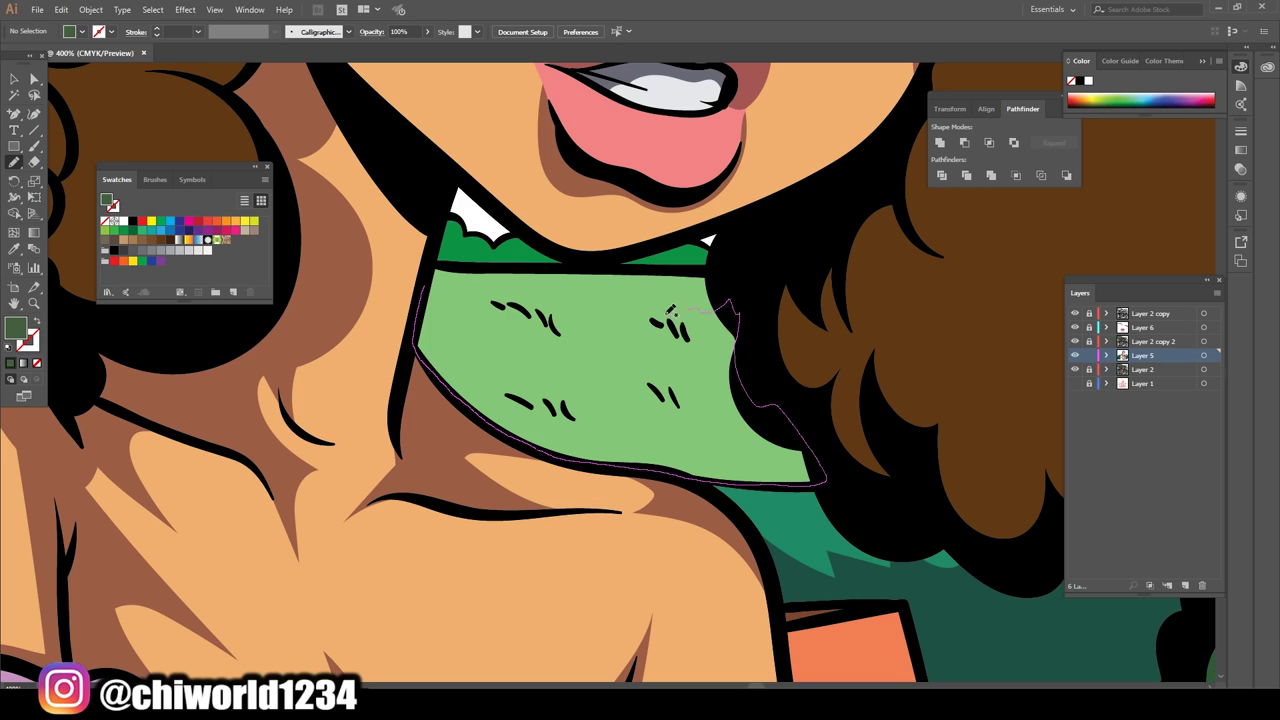
{"action": "scroll", "coordinate": [670, 310], "scroll_direction": "down", "scroll_amount": 3}
{"action": "scroll", "coordinate": [540, 480], "scroll_direction": "up", "scroll_amount": 4}
- Draw dark-green shadows along the bush edge and the hill edge
{"action": "left_click_drag", "start_coordinate": [564, 572], "coordinate": [530, 472]}
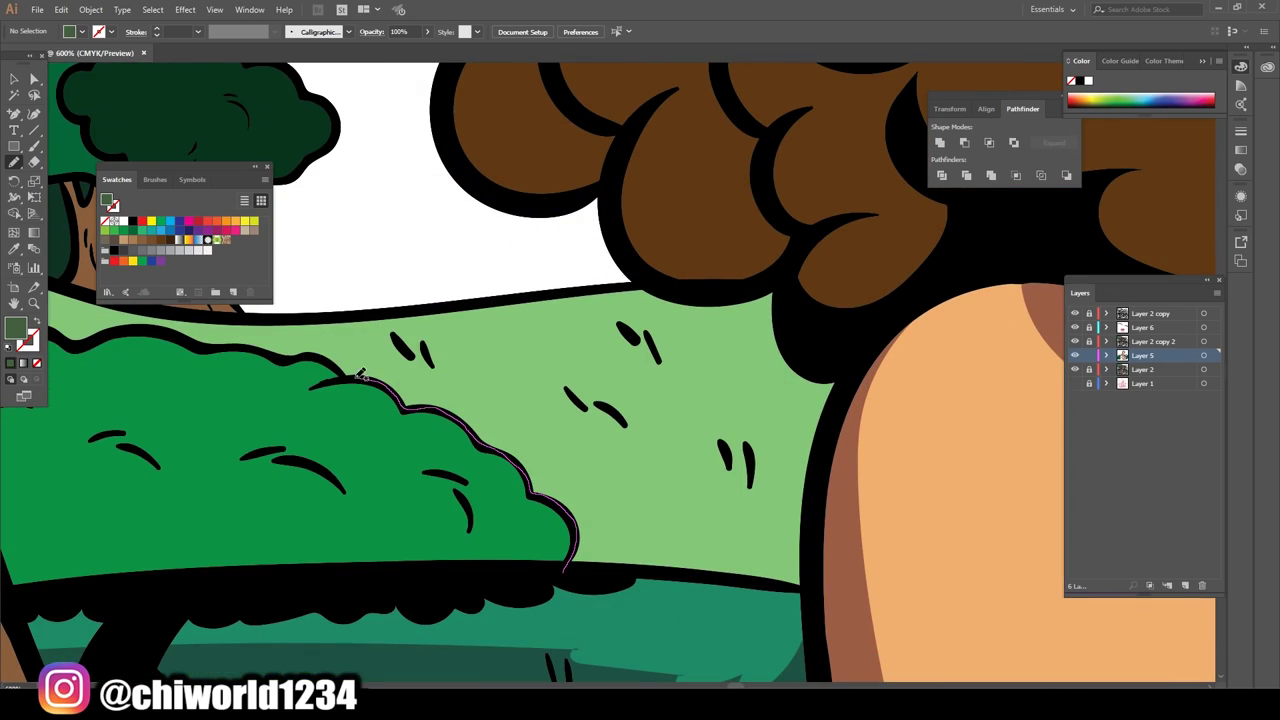
{"action": "scroll", "coordinate": [537, 593], "scroll_direction": "down", "scroll_amount": 2}
{"action": "scroll", "coordinate": [537, 593], "scroll_direction": "down", "scroll_amount": 1}
{"action": "scroll", "coordinate": [627, 641], "scroll_direction": "down", "scroll_amount": 3}
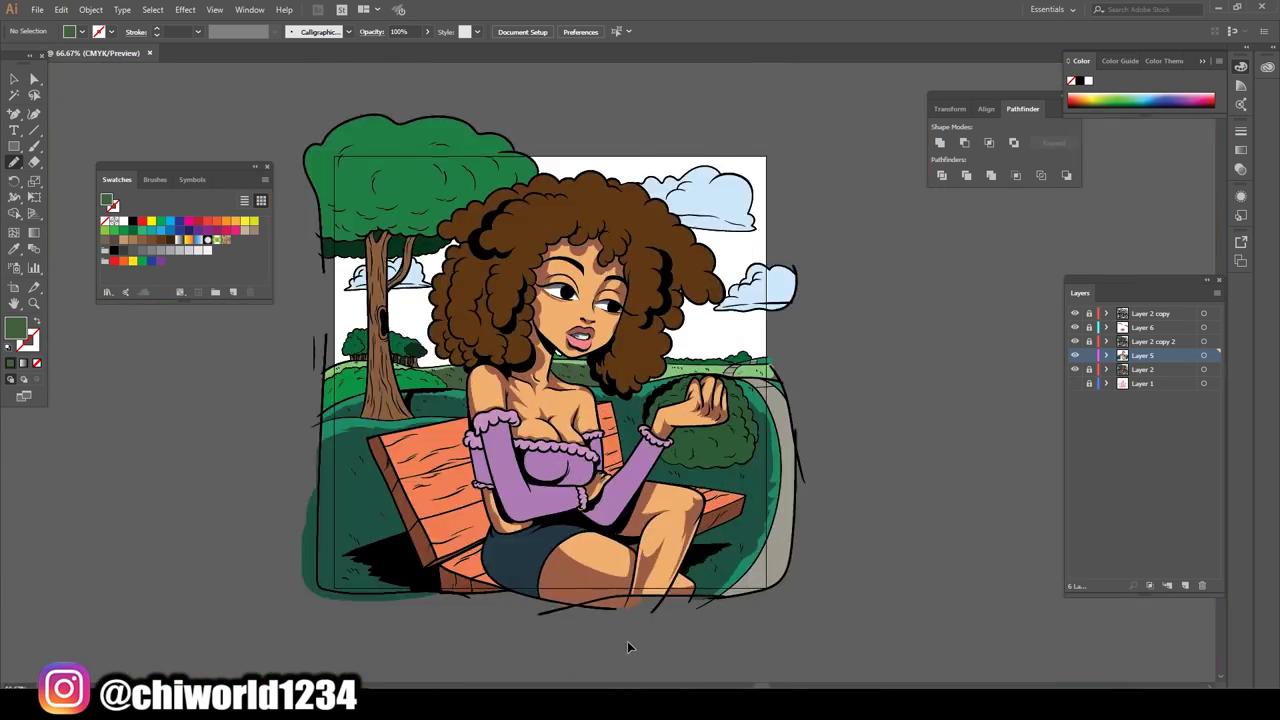
{"action": "scroll", "coordinate": [628, 640], "scroll_direction": "up", "scroll_amount": 4}
{"action": "left_click_drag", "start_coordinate": [260, 465], "coordinate": [489, 423]}
{"action": "scroll", "coordinate": [627, 665], "scroll_direction": "up", "scroll_amount": 1}
{"action": "scroll", "coordinate": [627, 665], "scroll_direction": "right", "scroll_amount": 2}
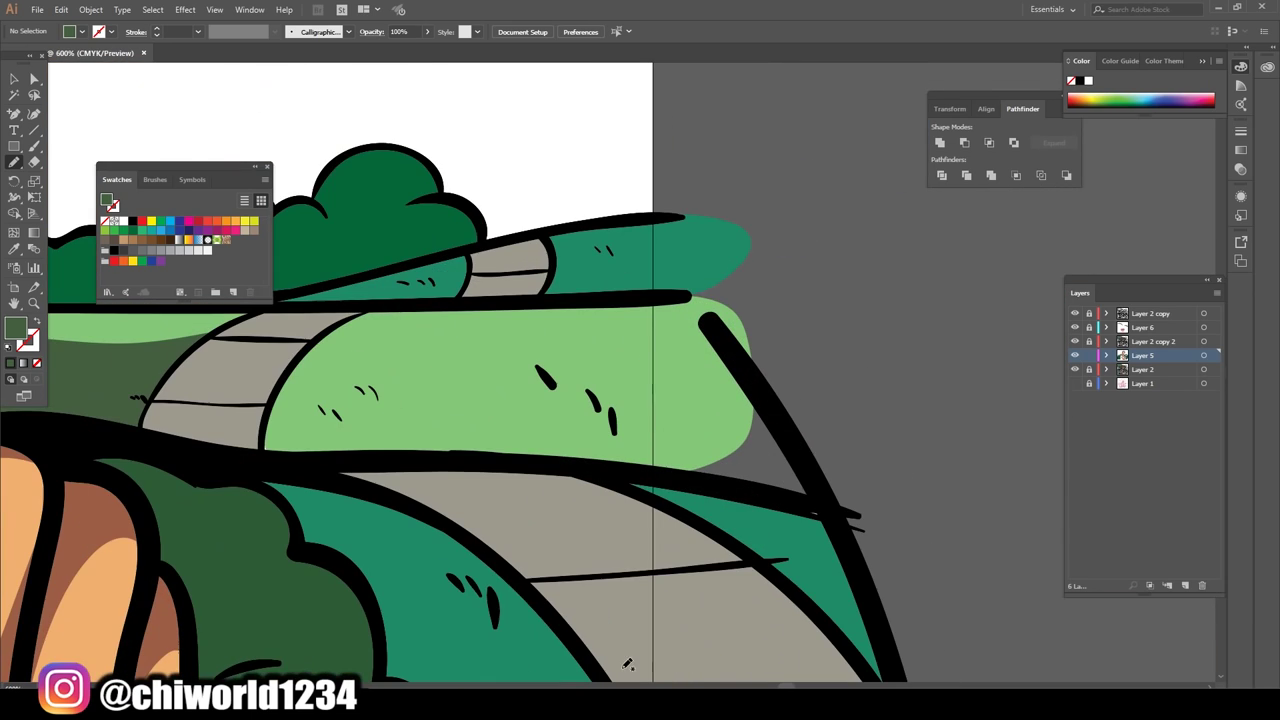
{"action": "left_click_drag", "start_coordinate": [816, 492], "coordinate": [818, 496]}
{"action": "scroll", "coordinate": [816, 492], "scroll_direction": "down", "scroll_amount": 8}
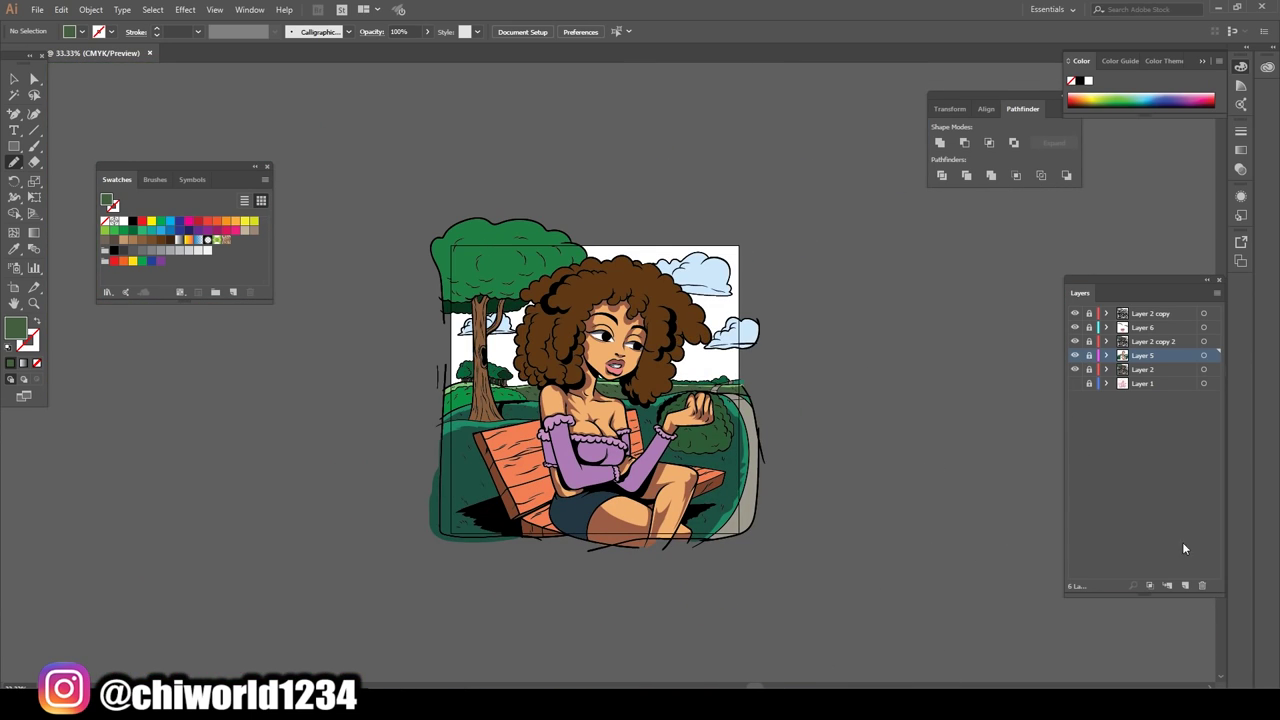
- On Layer 6, paint dark purple shadows along the top's edge and the sleeve's bottom
{"action": "left_click", "coordinate": [1150, 327]}
{"action": "scroll", "coordinate": [970, 480], "scroll_direction": "up", "scroll_amount": 6}
{"action": "left_click_drag", "start_coordinate": [538, 469], "coordinate": [812, 483]}
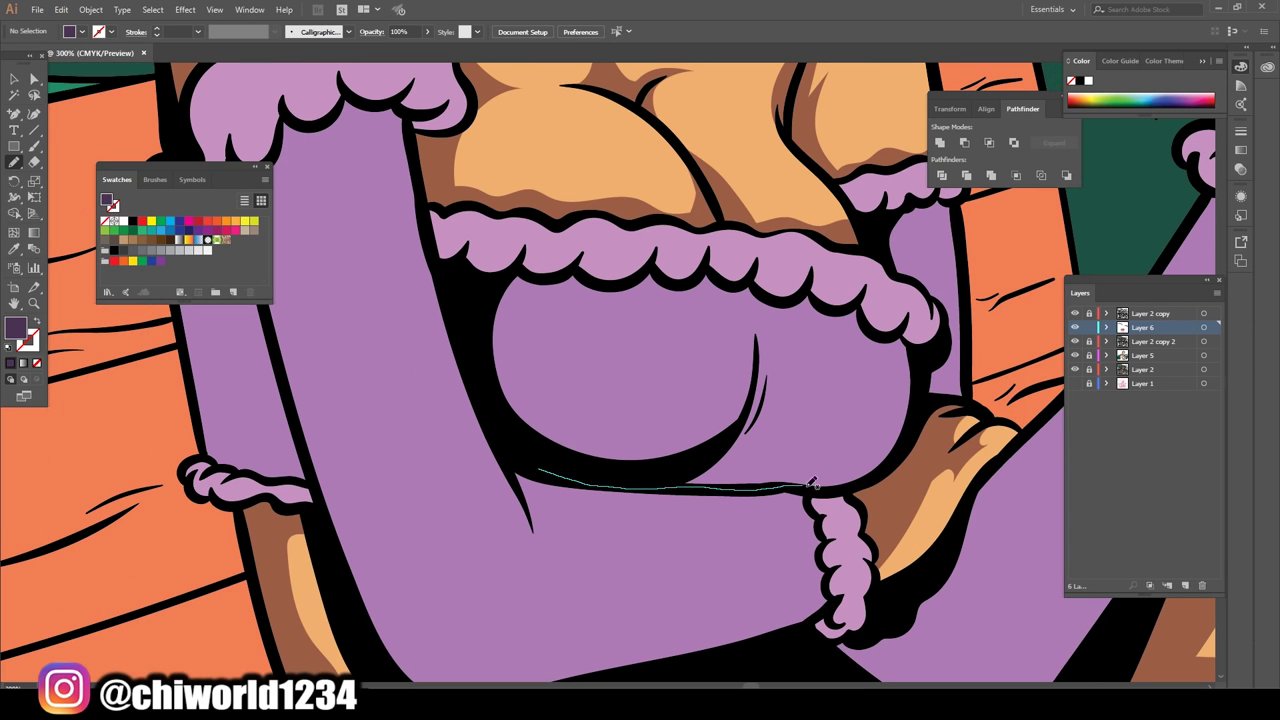
{"action": "left_click_drag", "start_coordinate": [760, 360], "coordinate": [762, 362]}
{"action": "scroll", "coordinate": [762, 362], "scroll_direction": "down", "scroll_amount": 6}
{"action": "scroll", "coordinate": [745, 567], "scroll_direction": "up", "scroll_amount": 6}
{"action": "left_click_drag", "start_coordinate": [370, 565], "coordinate": [745, 567]}
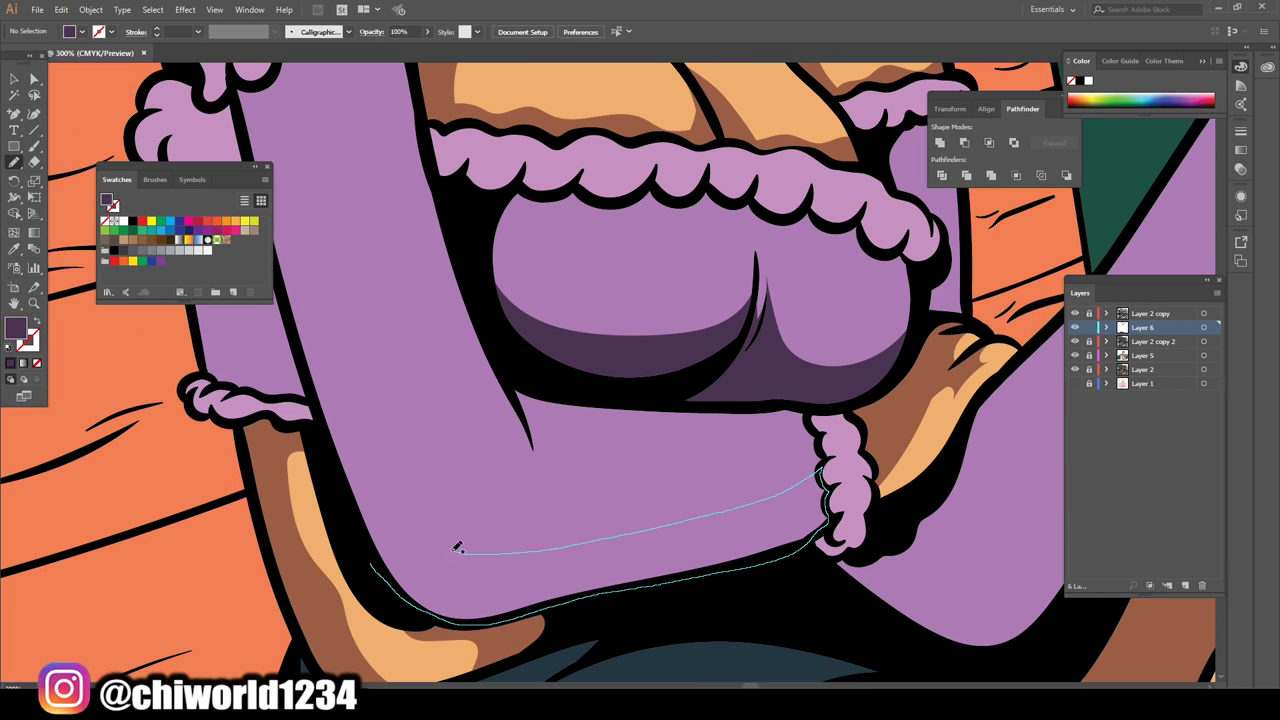
{"action": "left_click_drag", "start_coordinate": [457, 547], "coordinate": [455, 548]}
{"action": "scroll", "coordinate": [457, 547], "scroll_direction": "up", "scroll_amount": 2}
{"action": "scroll", "coordinate": [663, 428], "scroll_direction": "down", "scroll_amount": 6}
{"action": "scroll", "coordinate": [782, 468], "scroll_direction": "up", "scroll_amount": 6}
- Shade the arm near the sleeve cuff with purple shadow strokes
{"action": "left_click_drag", "start_coordinate": [556, 335], "coordinate": [745, 208]}
{"action": "scroll", "coordinate": [745, 208], "scroll_direction": "down", "scroll_amount": 6}
{"action": "scroll", "coordinate": [680, 330], "scroll_direction": "up", "scroll_amount": 7}
{"action": "left_click_drag", "start_coordinate": [571, 271], "coordinate": [786, 300]}
{"action": "scroll", "coordinate": [797, 497], "scroll_direction": "down", "scroll_amount": 3}
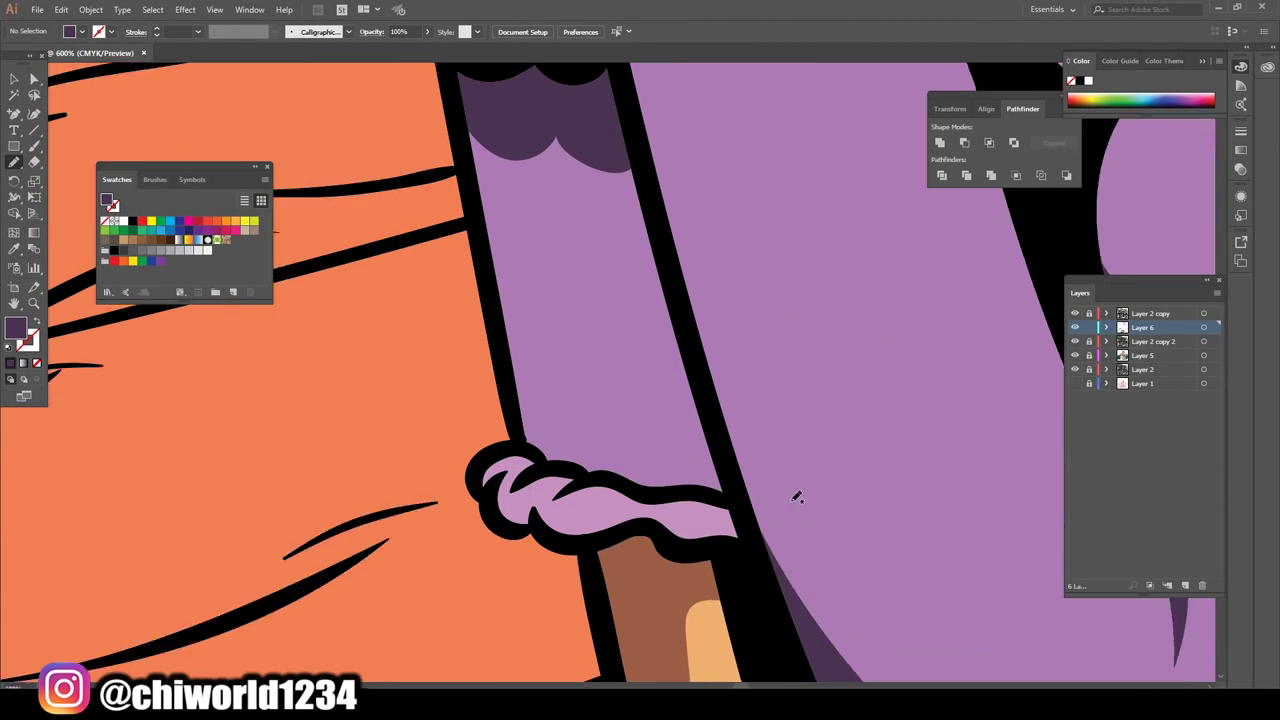
{"action": "scroll", "coordinate": [797, 497], "scroll_direction": "up", "scroll_amount": 1}
{"action": "left_click_drag", "start_coordinate": [571, 157], "coordinate": [614, 600]}
{"action": "scroll", "coordinate": [614, 600], "scroll_direction": "down", "scroll_amount": 6}
{"action": "scroll", "coordinate": [930, 303], "scroll_direction": "up", "scroll_amount": 6}
- Add purple shadows under the ruffled edge, along the lower arm and beneath the cuff
{"action": "left_click_drag", "start_coordinate": [930, 303], "coordinate": [590, 250]}
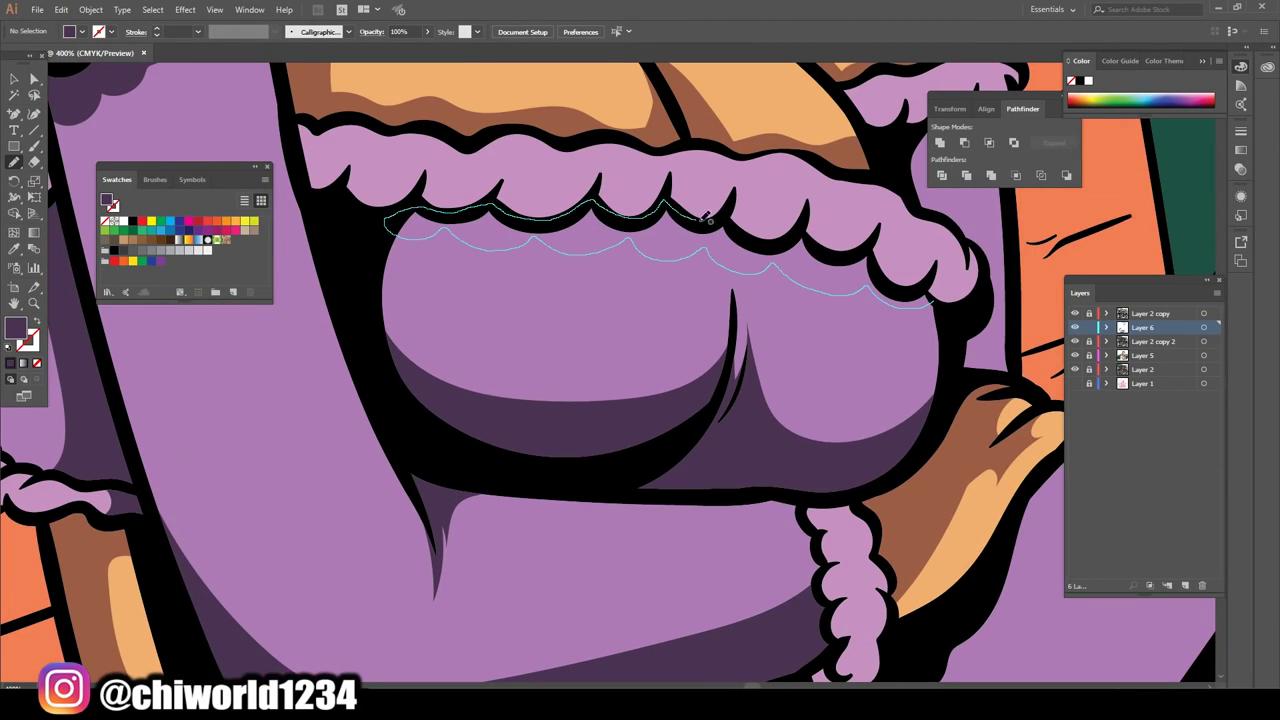
{"action": "left_click_drag", "start_coordinate": [707, 218], "coordinate": [880, 258]}
{"action": "scroll", "coordinate": [880, 258], "scroll_direction": "down", "scroll_amount": 6}
{"action": "scroll", "coordinate": [390, 480], "scroll_direction": "up", "scroll_amount": 5}
{"action": "left_click_drag", "start_coordinate": [390, 480], "coordinate": [815, 290]}
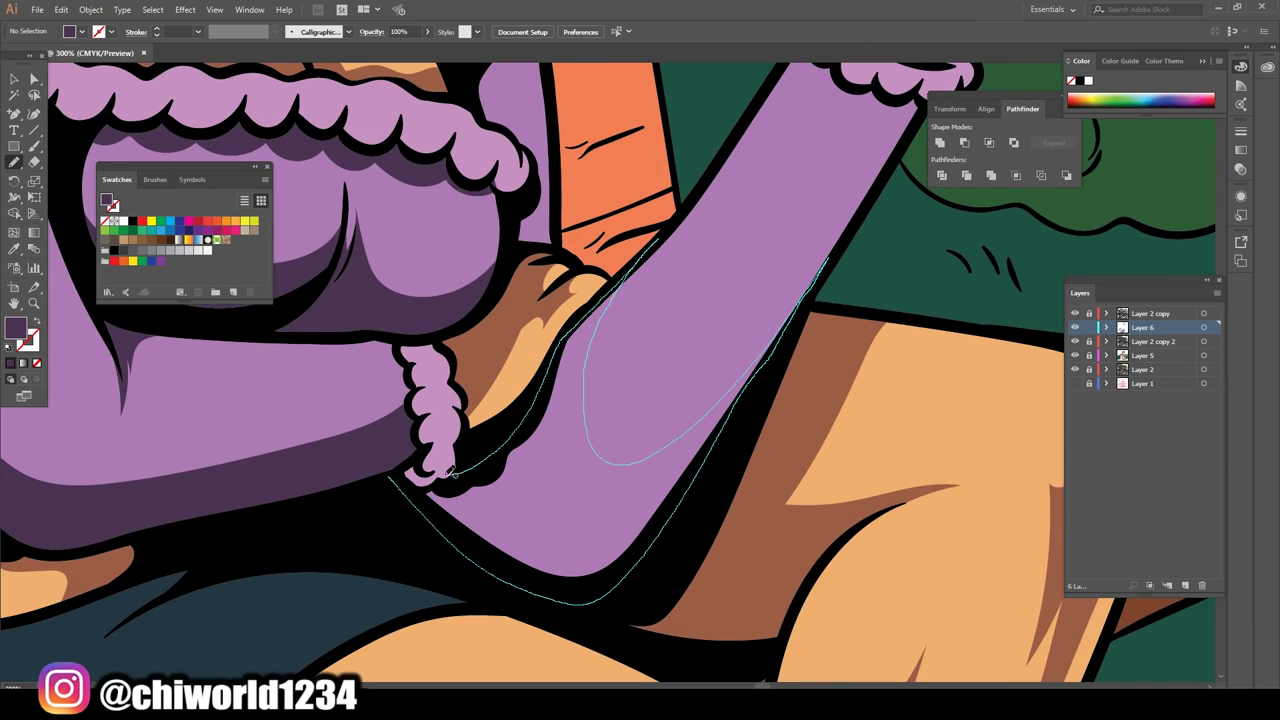
{"action": "left_click_drag", "start_coordinate": [452, 471], "coordinate": [452, 472]}
{"action": "scroll", "coordinate": [452, 472], "scroll_direction": "down", "scroll_amount": 6}
{"action": "scroll", "coordinate": [540, 380], "scroll_direction": "up", "scroll_amount": 7}
{"action": "left_click_drag", "start_coordinate": [540, 380], "coordinate": [455, 430]}
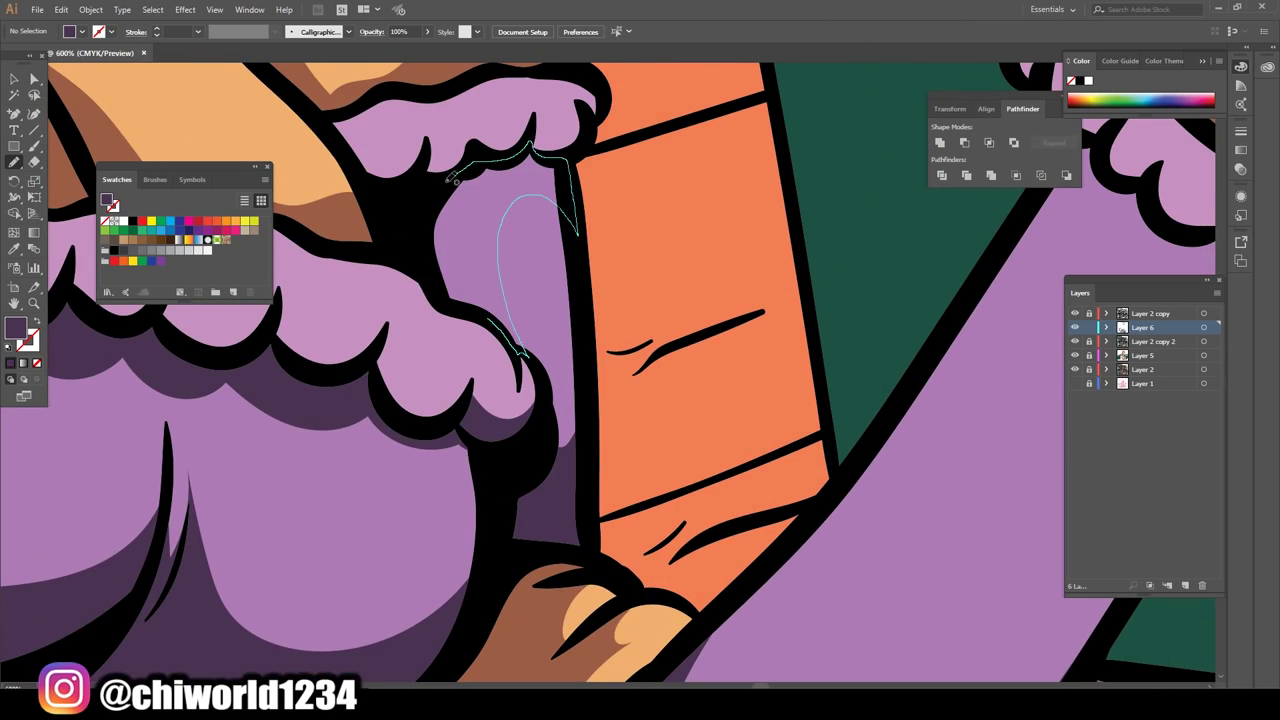
{"action": "left_click_drag", "start_coordinate": [452, 177], "coordinate": [452, 178]}
{"action": "scroll", "coordinate": [452, 178], "scroll_direction": "down", "scroll_amount": 6}
{"action": "scroll", "coordinate": [727, 557], "scroll_direction": "up", "scroll_amount": 7}
{"action": "left_click_drag", "start_coordinate": [868, 316], "coordinate": [868, 318]}
{"action": "scroll", "coordinate": [868, 318], "scroll_direction": "down", "scroll_amount": 6}
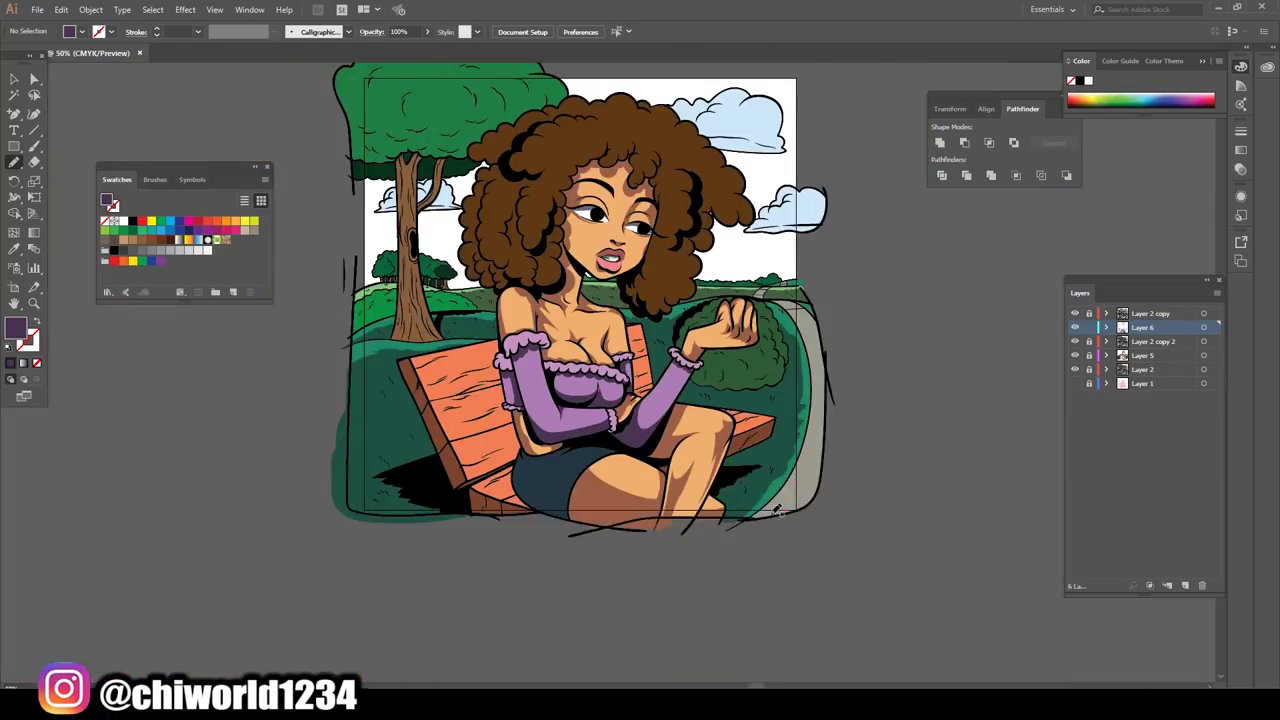
{"action": "scroll", "coordinate": [640, 360], "scroll_direction": "up", "scroll_amount": 1}
- Switch the fill to dark blue and paint a shadow on the shorts
{"action": "double_click", "coordinate": [15, 328]}
{"action": "left_click_drag", "start_coordinate": [205, 150], "coordinate": [198, 113]}
{"action": "left_click", "coordinate": [331, 52]}
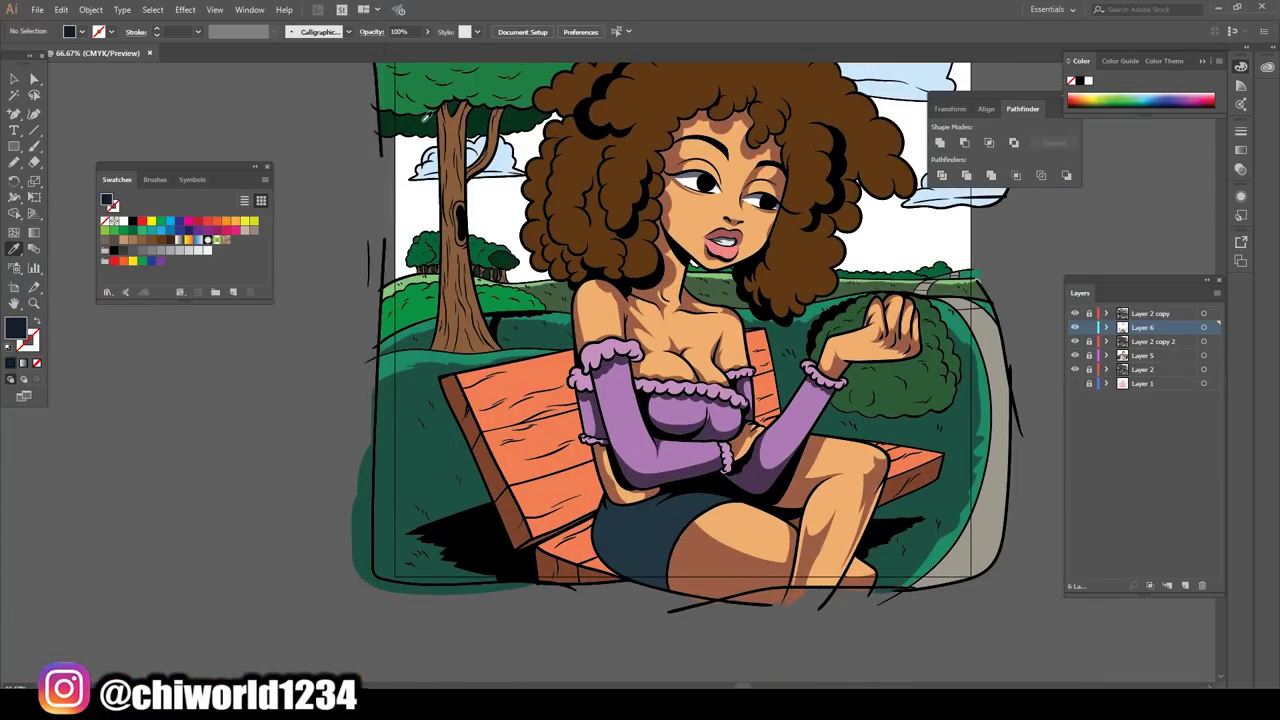
{"action": "scroll", "coordinate": [410, 232], "scroll_direction": "up", "scroll_amount": 3}
{"action": "left_click_drag", "start_coordinate": [363, 372], "coordinate": [363, 373]}
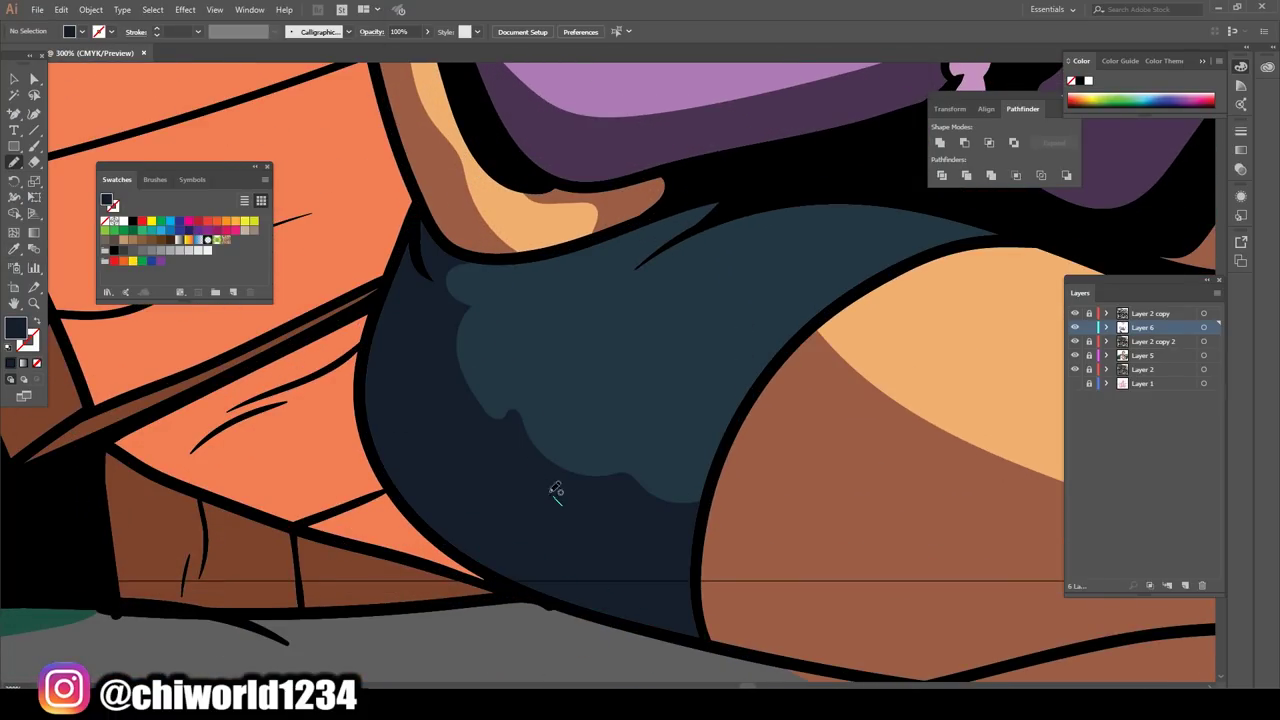
{"action": "scroll", "coordinate": [551, 491], "scroll_direction": "down", "scroll_amount": 6}
{"action": "scroll", "coordinate": [657, 594], "scroll_direction": "up", "scroll_amount": 1}
- Fill the background sky rectangle with salmon orange, then deselect it
{"action": "key", "text": "ctrl+plus"}
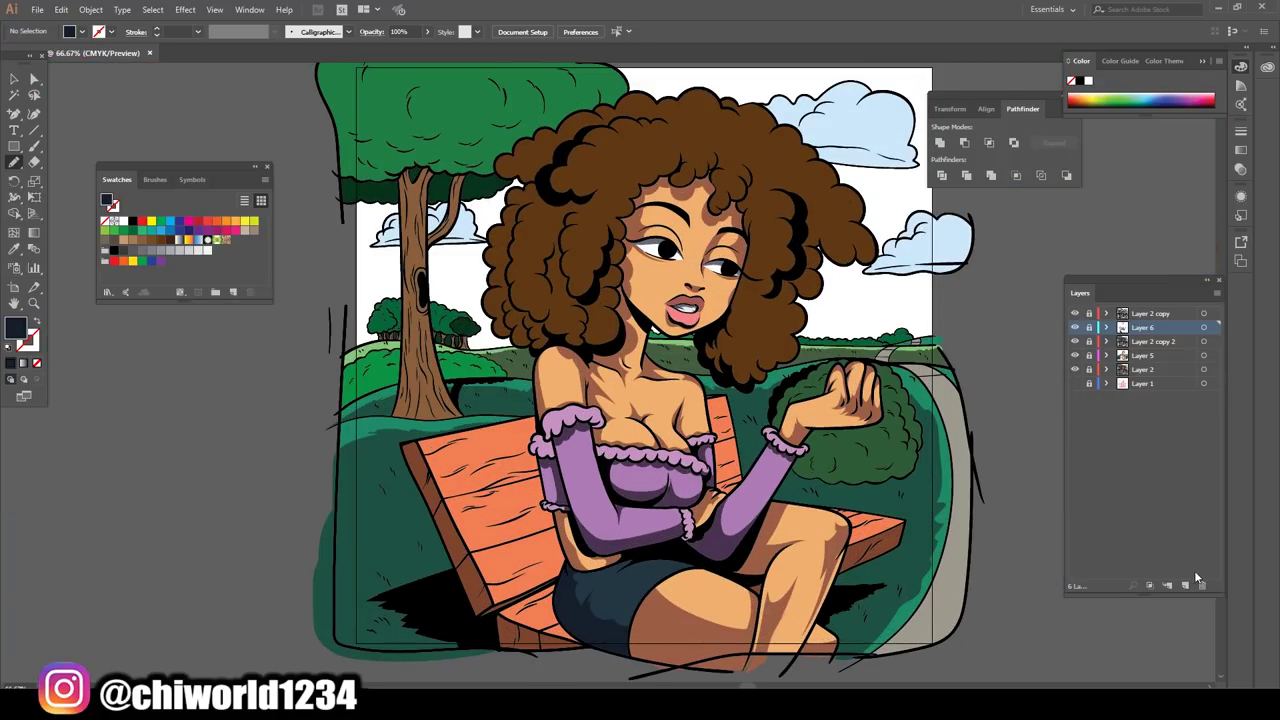
{"action": "double_click", "coordinate": [22, 333]}
{"action": "left_click", "coordinate": [331, 52]}
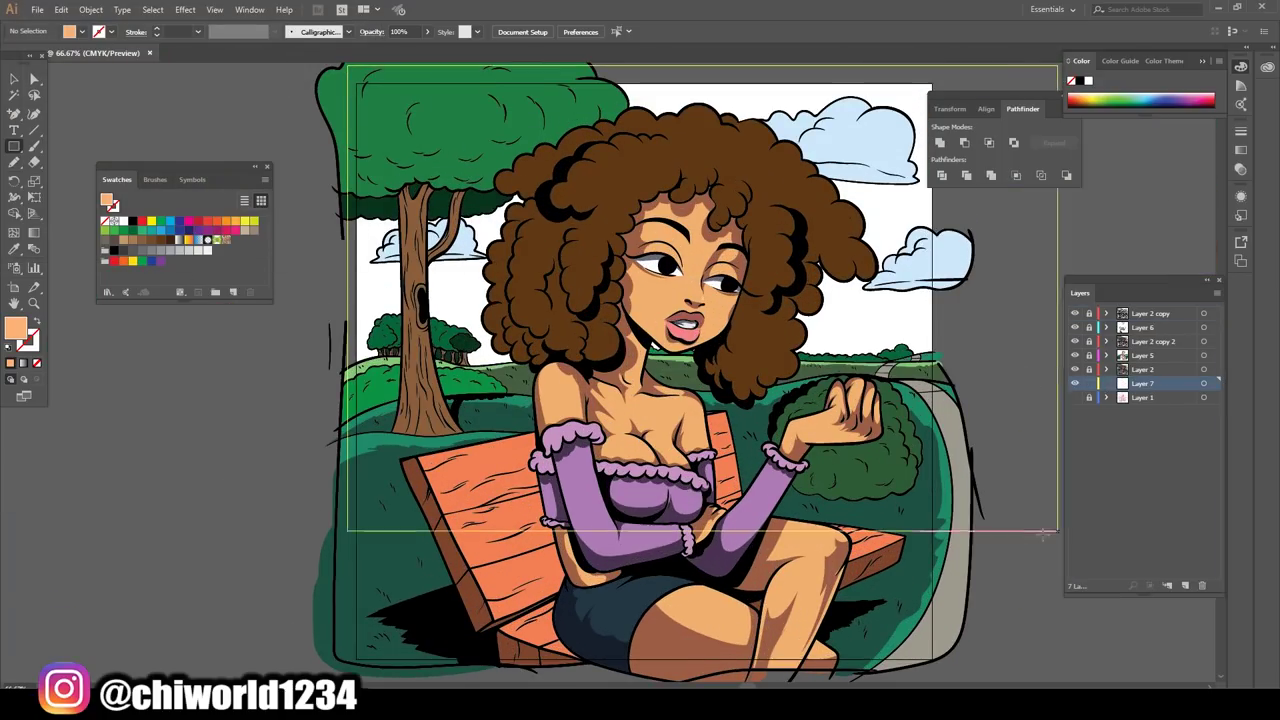
{"action": "double_click", "coordinate": [15, 328]}
{"action": "key", "text": "Return"}
{"action": "left_click", "coordinate": [174, 450]}
{"action": "key", "text": "ctrl+minus"}
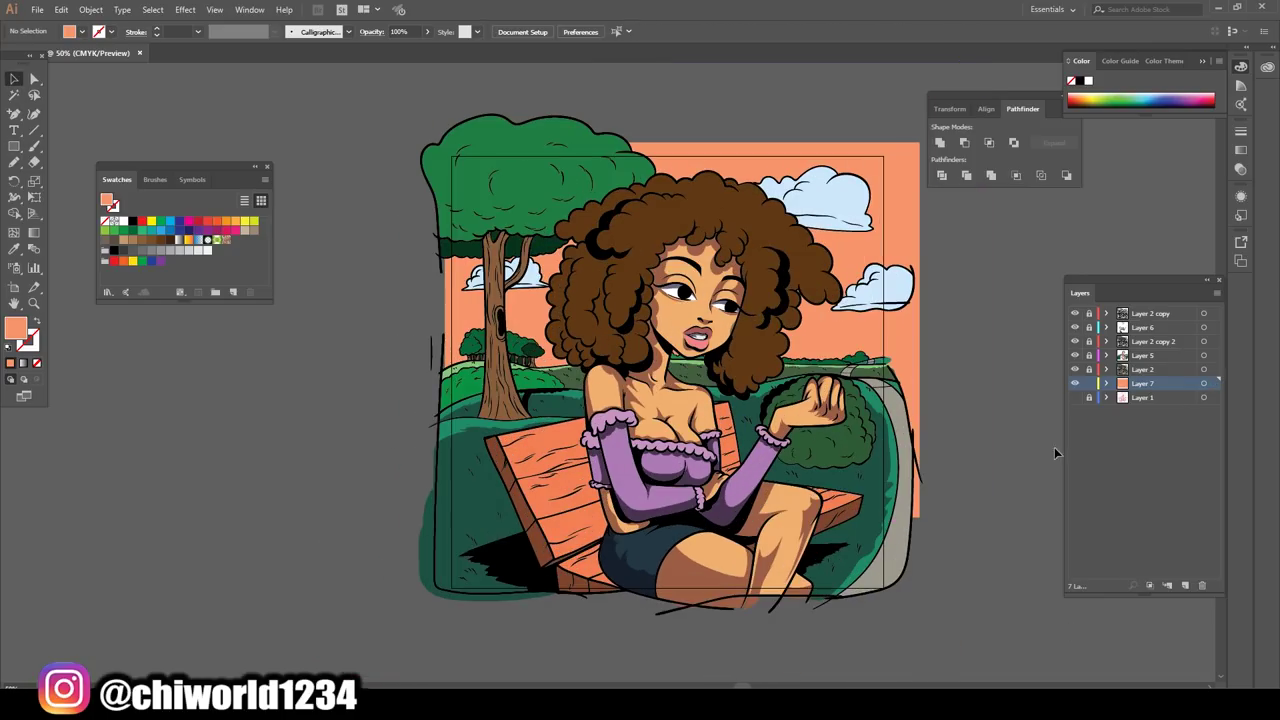
{"action": "scroll", "coordinate": [500, 400], "scroll_direction": "up", "scroll_amount": 10}
- Set the fill to a darker brown and paint the first streaks on the trunk
{"action": "double_click", "coordinate": [15, 328]}
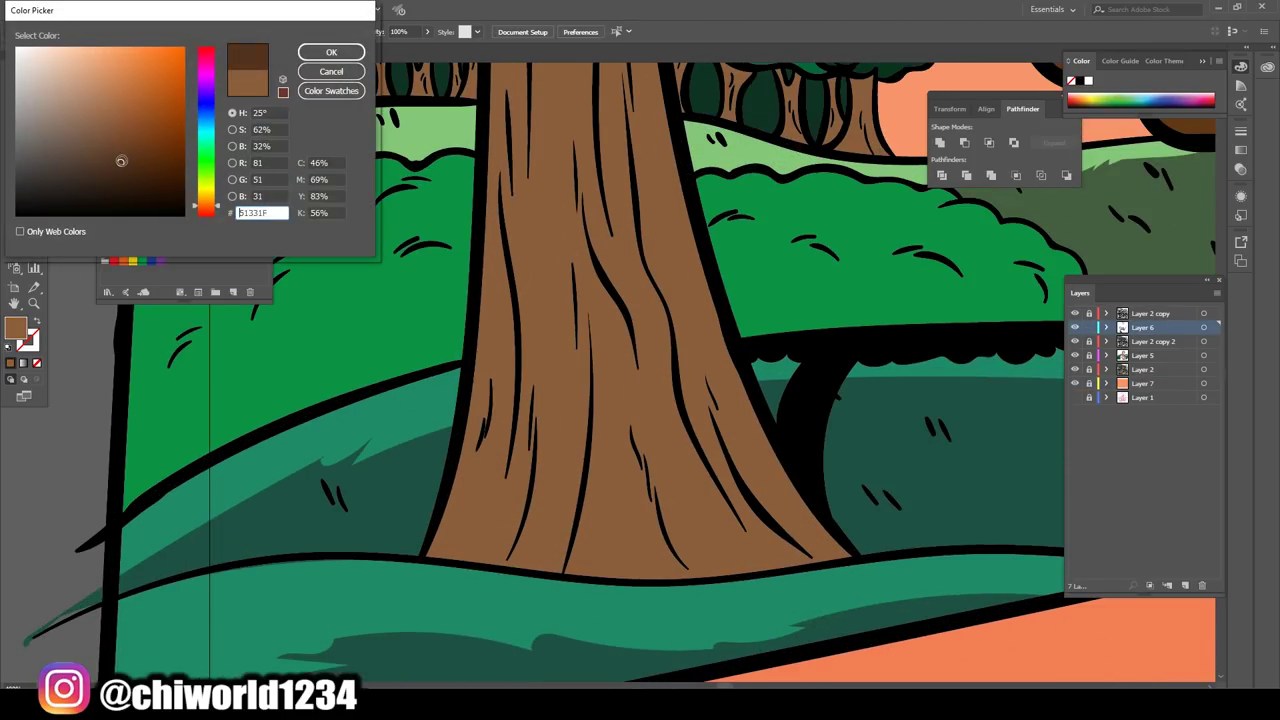
{"action": "key", "text": "Return"}
{"action": "left_click_drag", "start_coordinate": [763, 626], "coordinate": [766, 432]}
{"action": "left_click_drag", "start_coordinate": [737, 414], "coordinate": [763, 460]}
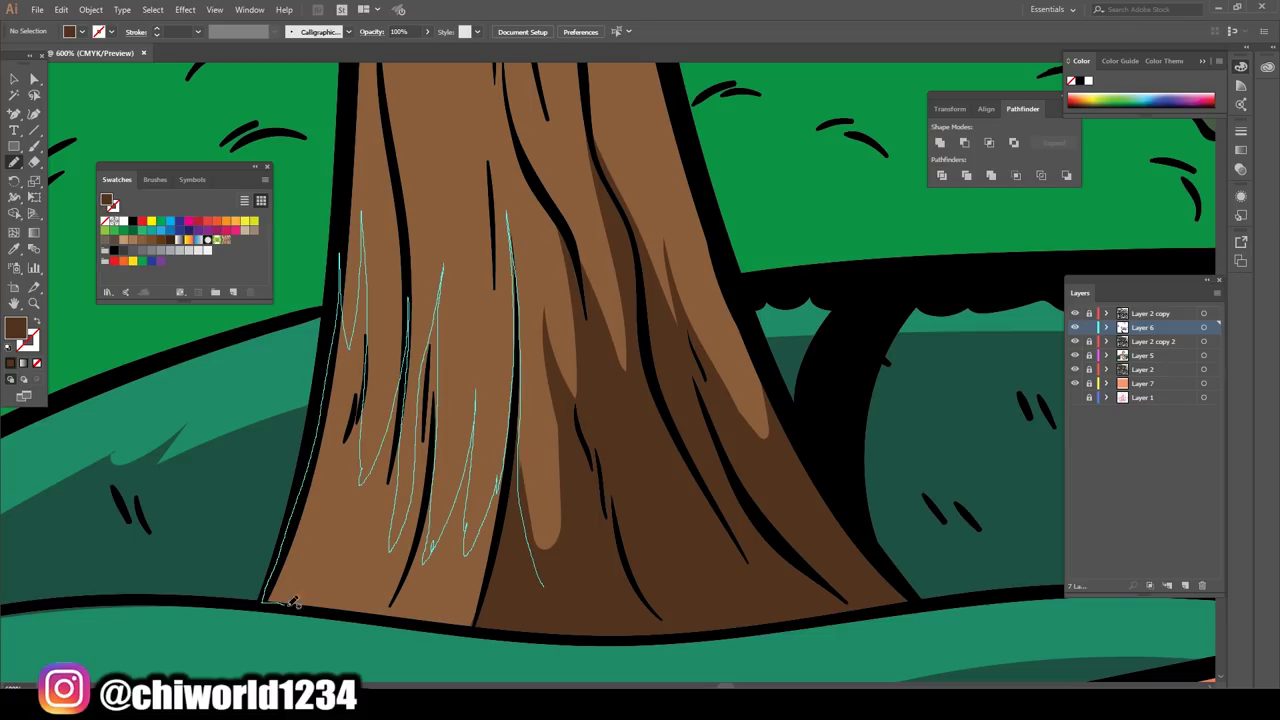
{"action": "key", "text": "ctrl+0"}
{"action": "scroll", "coordinate": [625, 425], "scroll_direction": "up", "scroll_amount": 5}
{"action": "scroll", "coordinate": [646, 383], "scroll_direction": "up", "scroll_amount": 1}
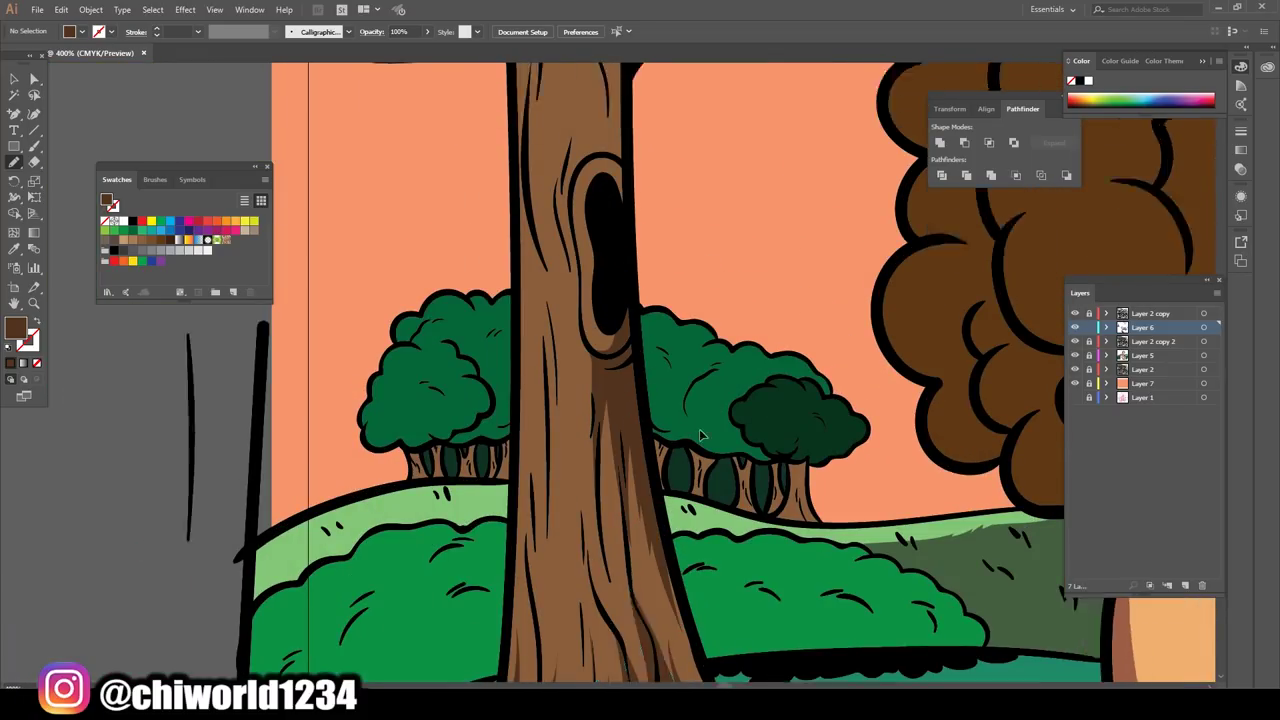
- Paint dark brown streaks along the trunk's left edge and upper trunk
{"action": "left_click_drag", "start_coordinate": [575, 335], "coordinate": [600, 565]}
{"action": "scroll", "coordinate": [590, 400], "scroll_direction": "up", "scroll_amount": 1}
{"action": "left_click_drag", "start_coordinate": [505, 460], "coordinate": [497, 275]}
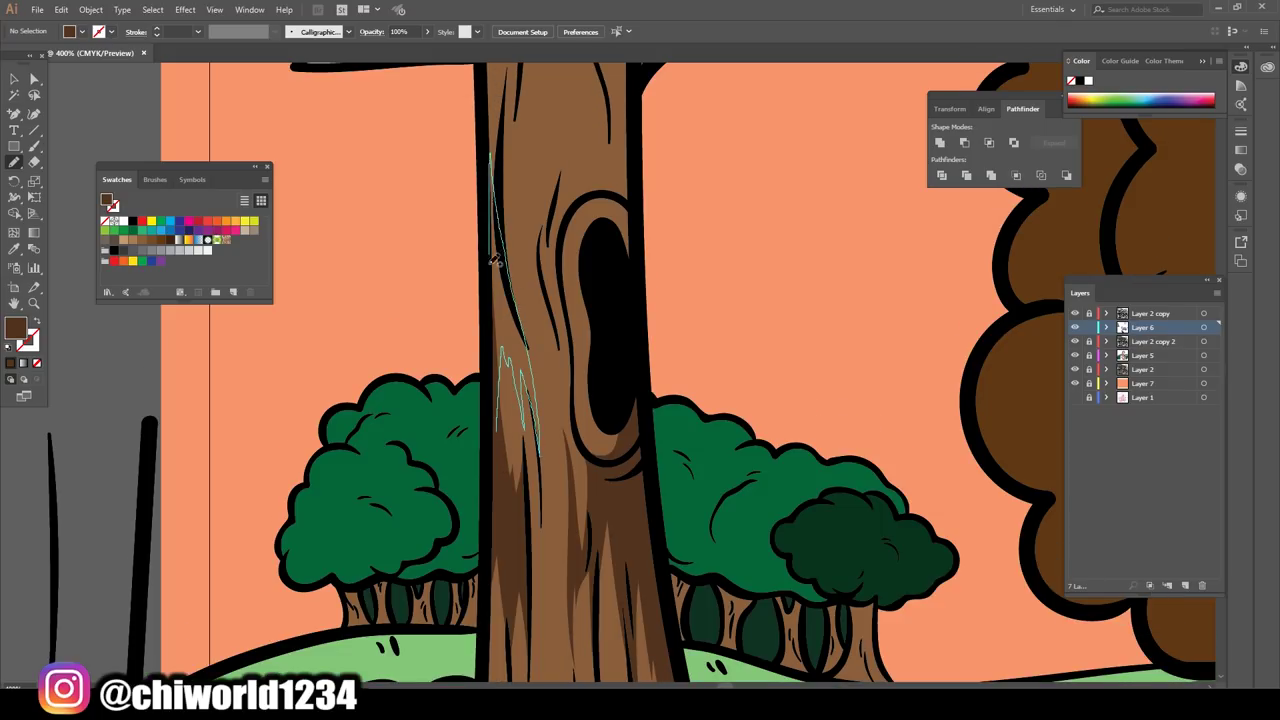
{"action": "scroll", "coordinate": [560, 380], "scroll_direction": "up", "scroll_amount": 7}
{"action": "left_click_drag", "start_coordinate": [600, 505], "coordinate": [612, 185]}
{"action": "left_click_drag", "start_coordinate": [688, 445], "coordinate": [645, 100]}
{"action": "scroll", "coordinate": [600, 320], "scroll_direction": "up", "scroll_amount": 3}
- Add more shading streaks on the trunk's left, right and upper-left sides
{"action": "left_click_drag", "start_coordinate": [557, 545], "coordinate": [566, 450]}
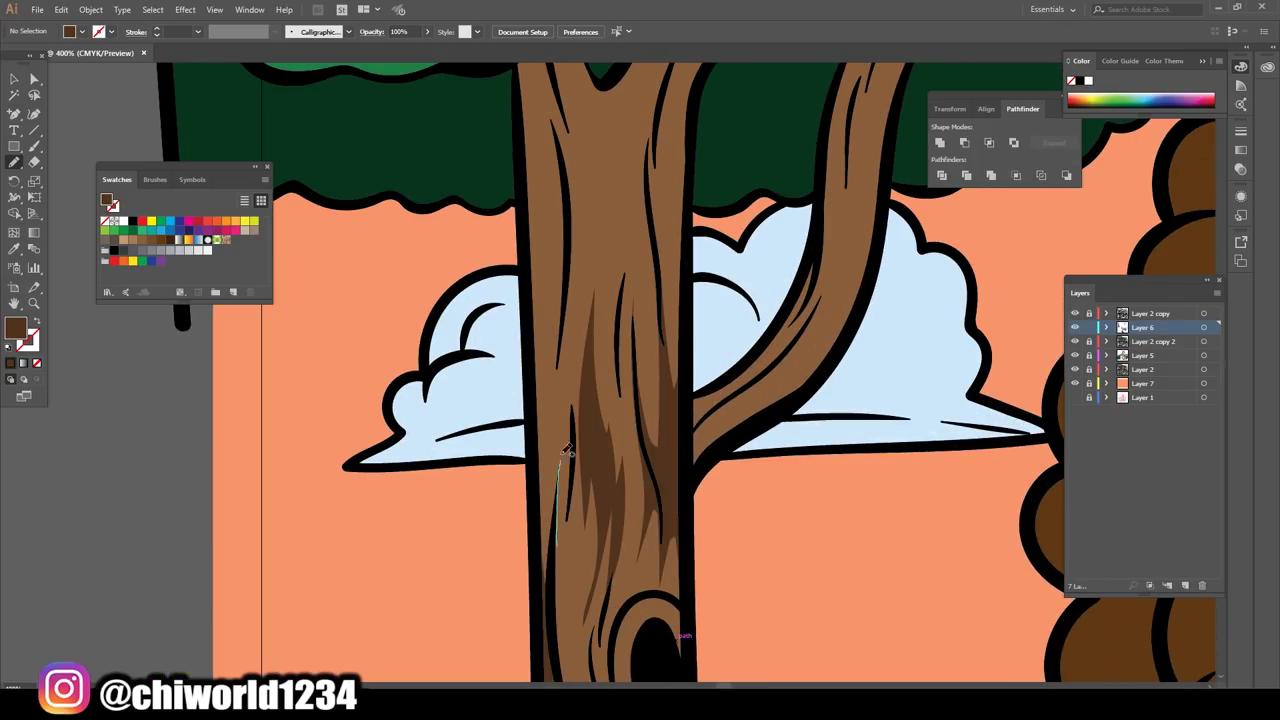
{"action": "scroll", "coordinate": [600, 380], "scroll_direction": "up", "scroll_amount": 4}
{"action": "left_click_drag", "start_coordinate": [660, 670], "coordinate": [658, 368]}
{"action": "scroll", "coordinate": [689, 398], "scroll_direction": "up", "scroll_amount": 1}
{"action": "left_click_drag", "start_coordinate": [565, 192], "coordinate": [608, 370]}
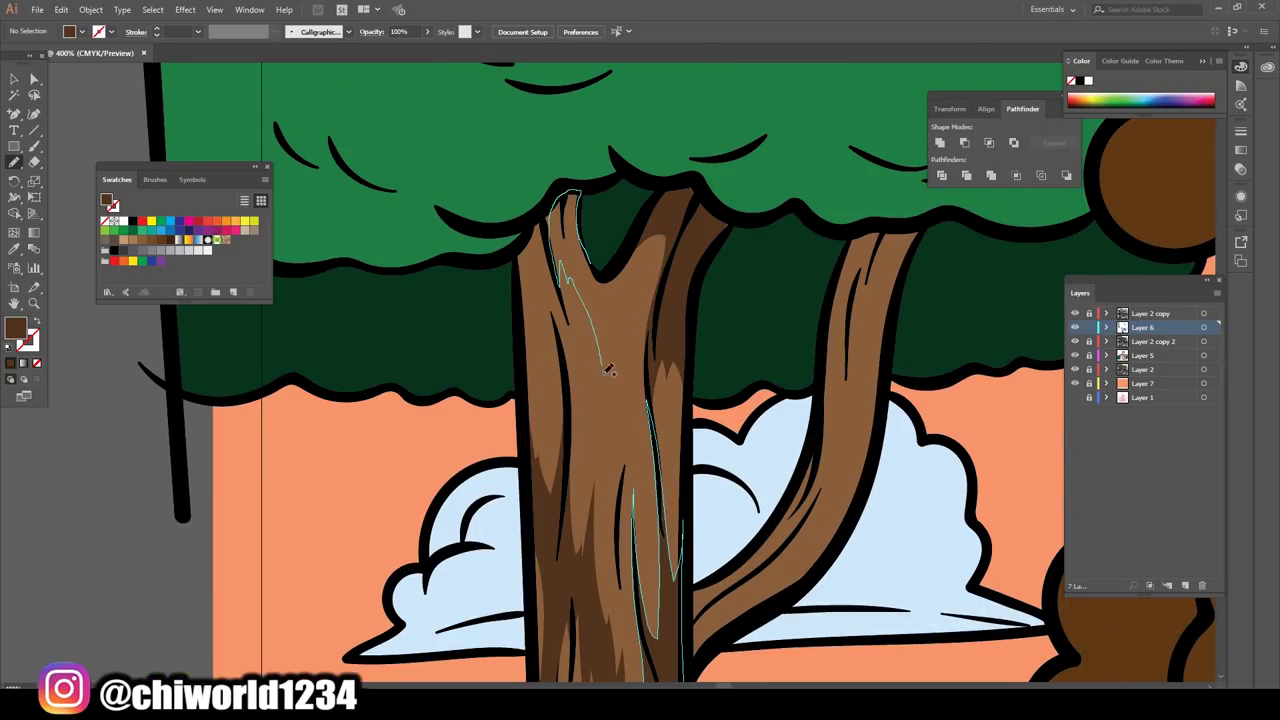
{"action": "key", "text": "ctrl+0"}
{"action": "scroll", "coordinate": [533, 490], "scroll_direction": "up", "scroll_amount": 5}
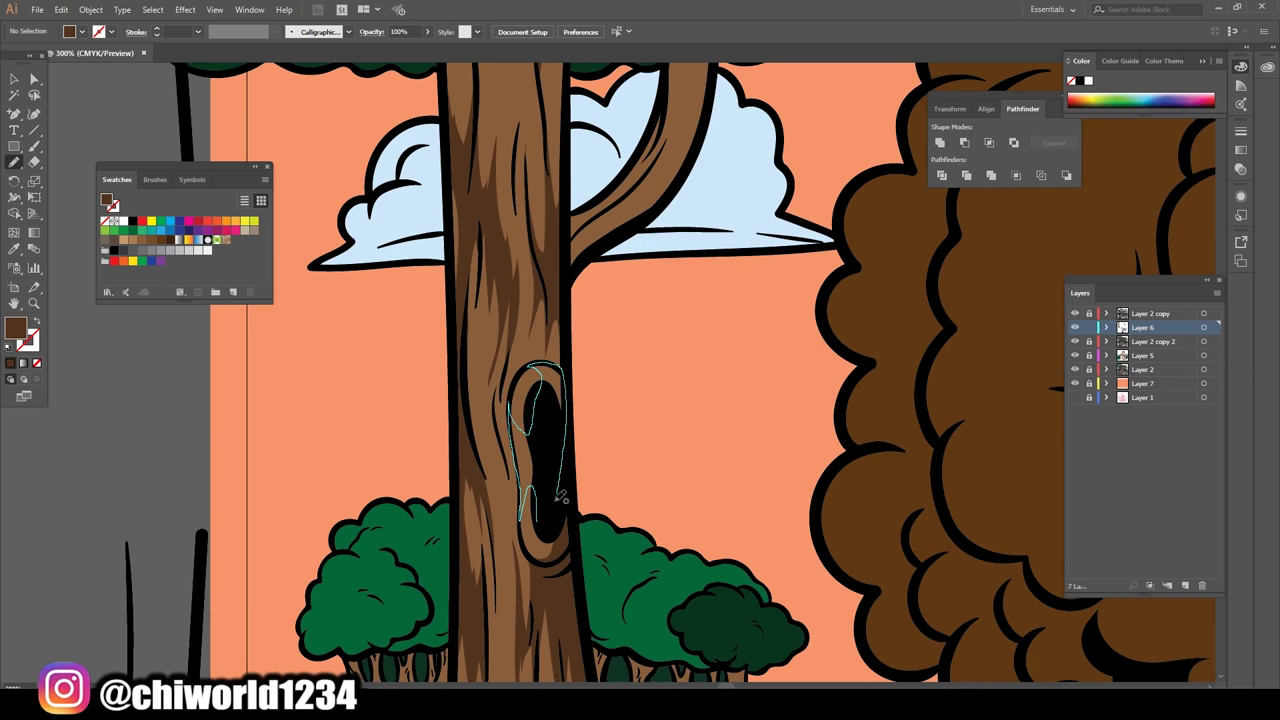
{"action": "scroll", "coordinate": [630, 330], "scroll_direction": "up", "scroll_amount": 3}
{"action": "scroll", "coordinate": [694, 251], "scroll_direction": "up", "scroll_amount": 2}
{"action": "scroll", "coordinate": [694, 251], "scroll_direction": "down", "scroll_amount": 3}
{"action": "scroll", "coordinate": [941, 630], "scroll_direction": "down", "scroll_amount": 1}
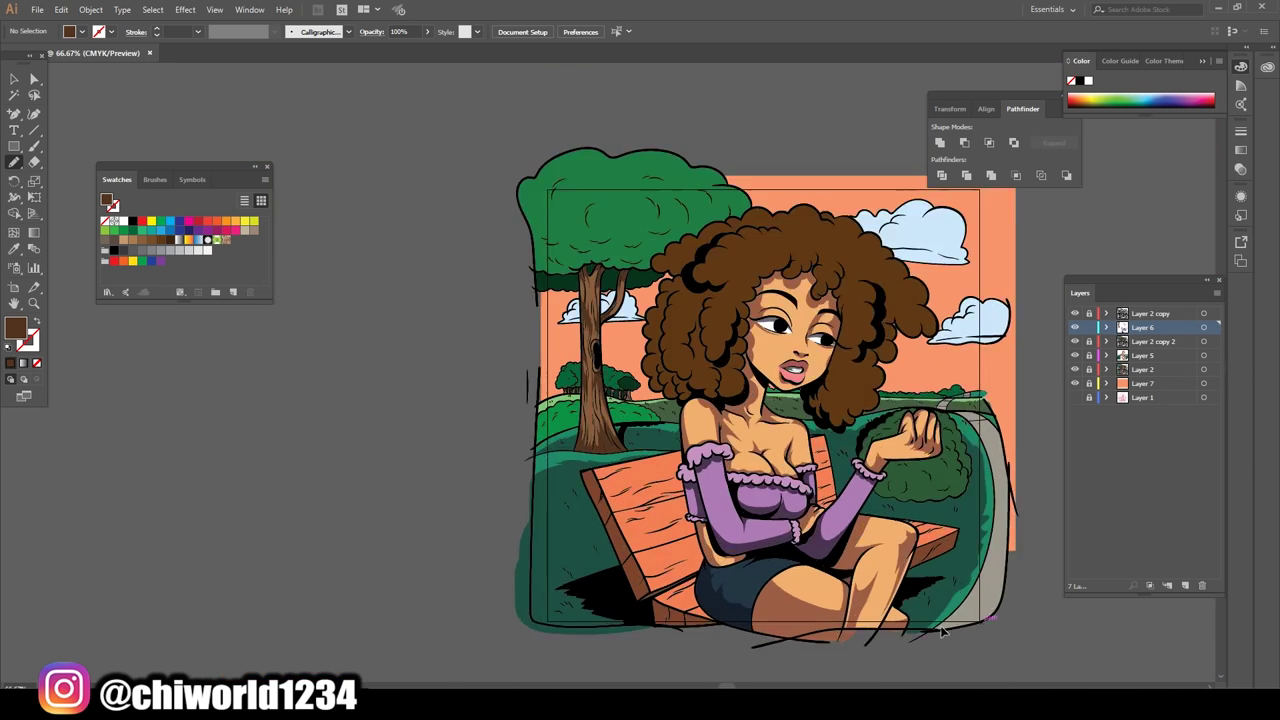
{"action": "scroll", "coordinate": [941, 630], "scroll_direction": "up", "scroll_amount": 5}
- Set a dark brown fill and paint shadow streaks on the first bench planks
{"action": "double_click", "coordinate": [15, 327]}
{"action": "left_click", "coordinate": [334, 48]}
{"action": "left_click_drag", "start_coordinate": [690, 565], "coordinate": [753, 452]}
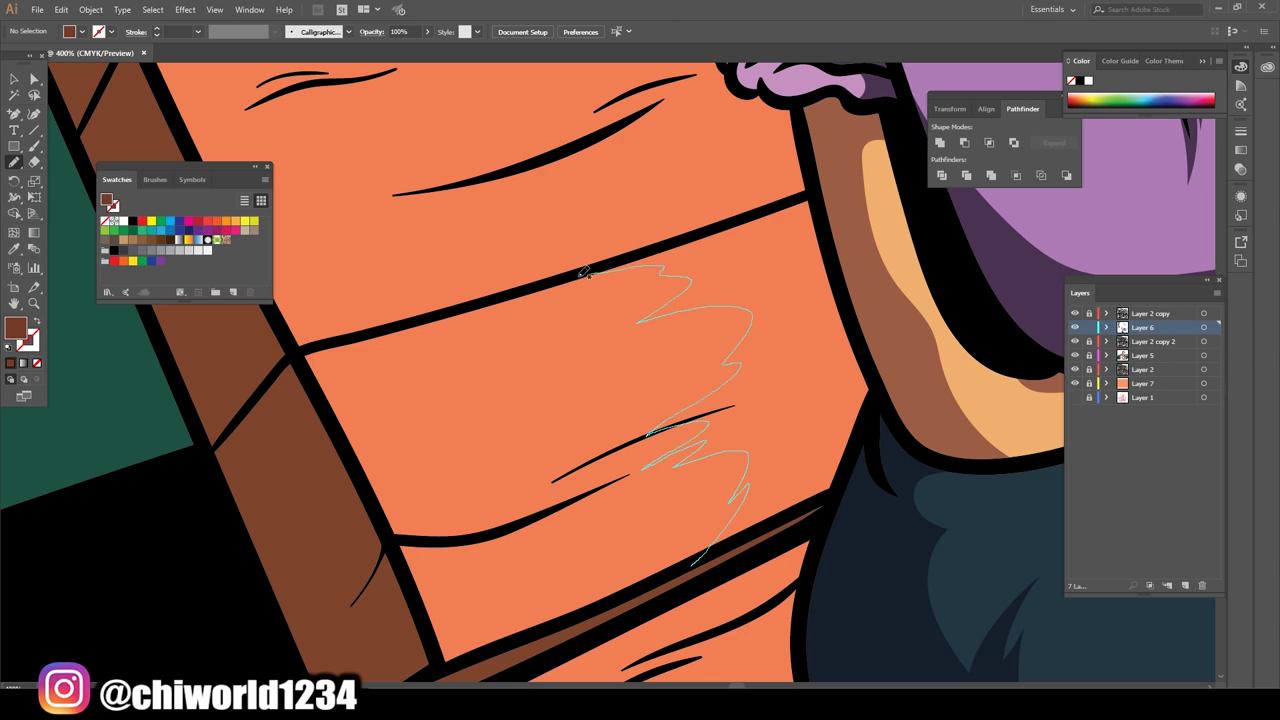
{"action": "scroll", "coordinate": [714, 577], "scroll_direction": "up", "scroll_amount": 1}
{"action": "left_click_drag", "start_coordinate": [982, 651], "coordinate": [584, 328]}
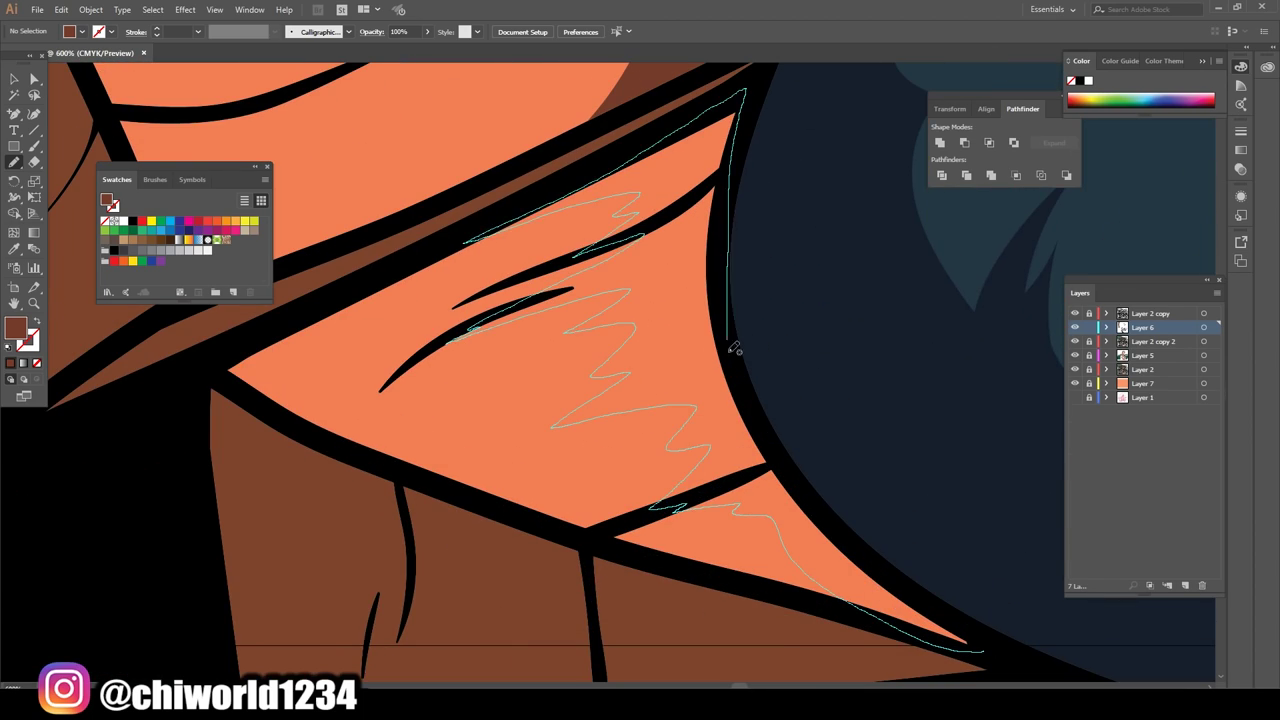
{"action": "scroll", "coordinate": [734, 347], "scroll_direction": "down", "scroll_amount": 5}
{"action": "scroll", "coordinate": [851, 629], "scroll_direction": "up", "scroll_amount": 5}
{"action": "left_click_drag", "start_coordinate": [985, 410], "coordinate": [495, 464]}
{"action": "left_click_drag", "start_coordinate": [830, 136], "coordinate": [845, 140]}
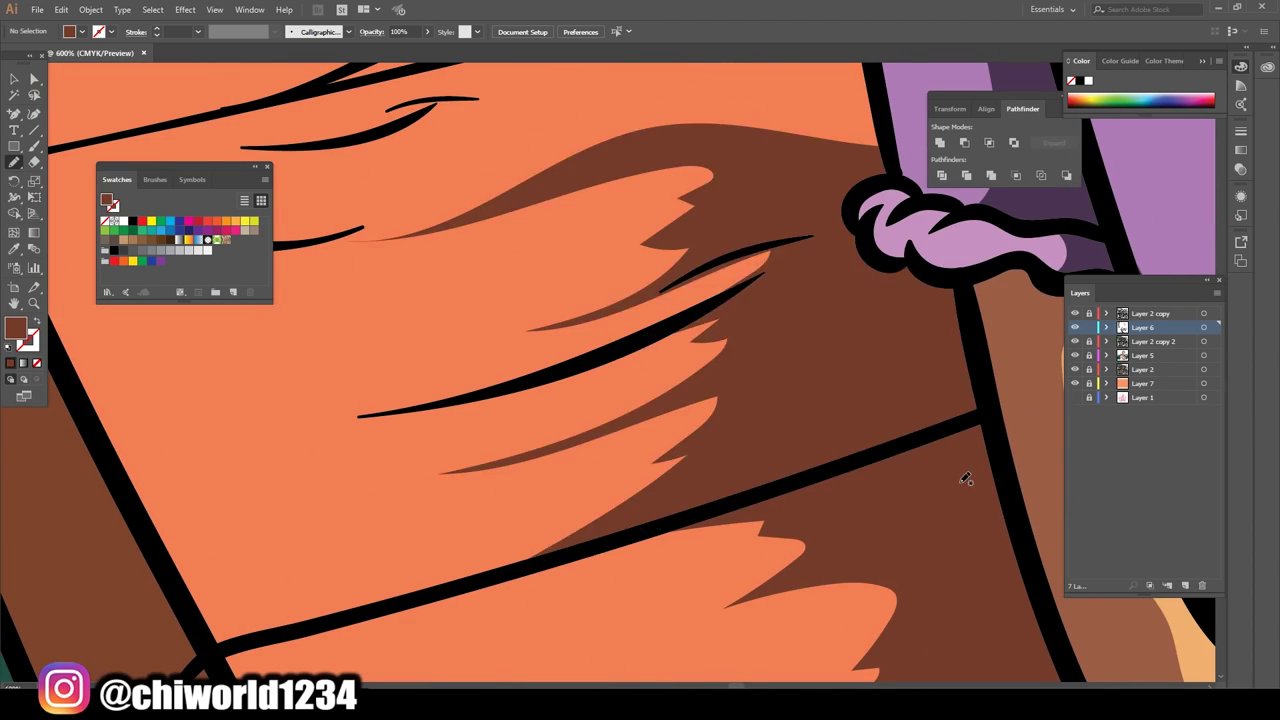
{"action": "scroll", "coordinate": [640, 360], "scroll_direction": "down", "scroll_amount": 3}
{"action": "scroll", "coordinate": [640, 360], "scroll_direction": "up", "scroll_amount": 3}
- Shade the planks near her elbow and the upper bench plank with brown streaks
{"action": "mouse_move", "coordinate": [695, 447]}
{"action": "left_mouse_down"}
{"action": "mouse_move", "coordinate": [729, 367]}
{"action": "mouse_move", "coordinate": [678, 348]}
{"action": "left_mouse_up"}
{"action": "scroll", "coordinate": [678, 348], "scroll_direction": "down", "scroll_amount": 4}
{"action": "scroll", "coordinate": [745, 615], "scroll_direction": "up", "scroll_amount": 5}
{"action": "left_click_drag", "start_coordinate": [745, 615], "coordinate": [682, 568]}
{"action": "left_click_drag", "start_coordinate": [734, 250], "coordinate": [720, 120]}
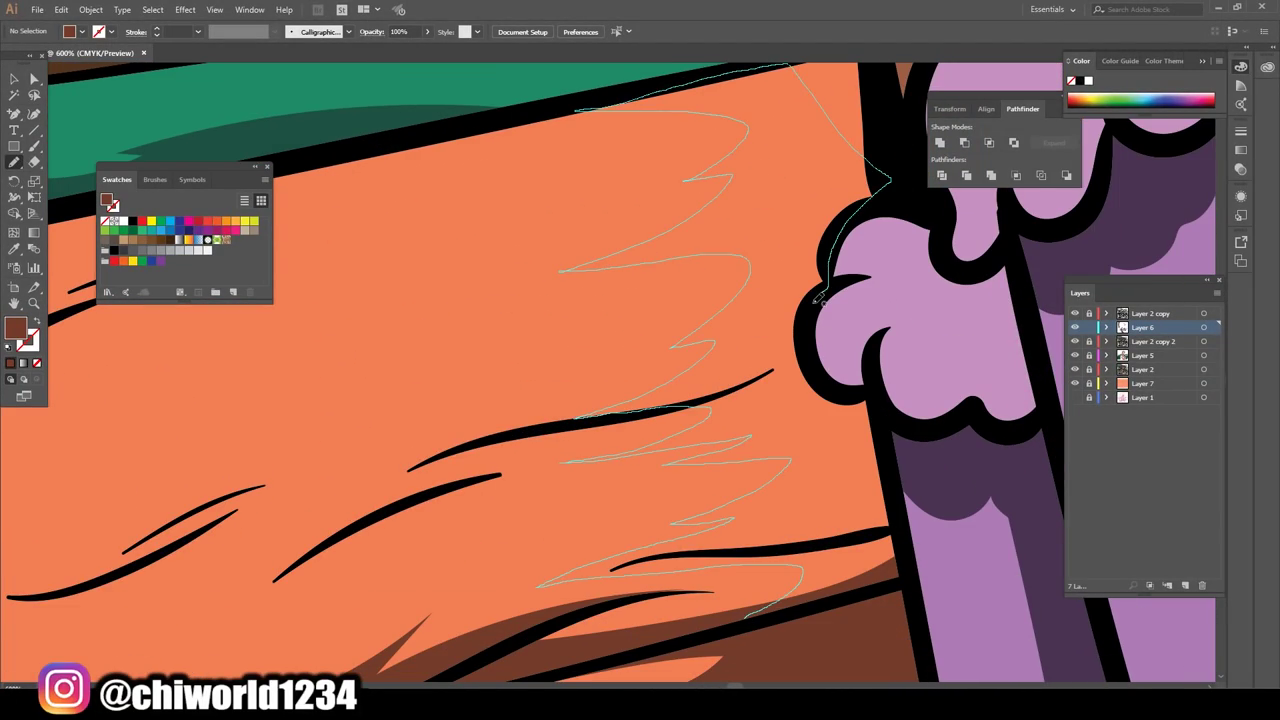
{"action": "scroll", "coordinate": [720, 120], "scroll_direction": "down", "scroll_amount": 4}
{"action": "scroll", "coordinate": [600, 605], "scroll_direction": "up", "scroll_amount": 5}
{"action": "left_click_drag", "start_coordinate": [600, 605], "coordinate": [645, 408]}
{"action": "scroll", "coordinate": [645, 408], "scroll_direction": "down", "scroll_amount": 4}
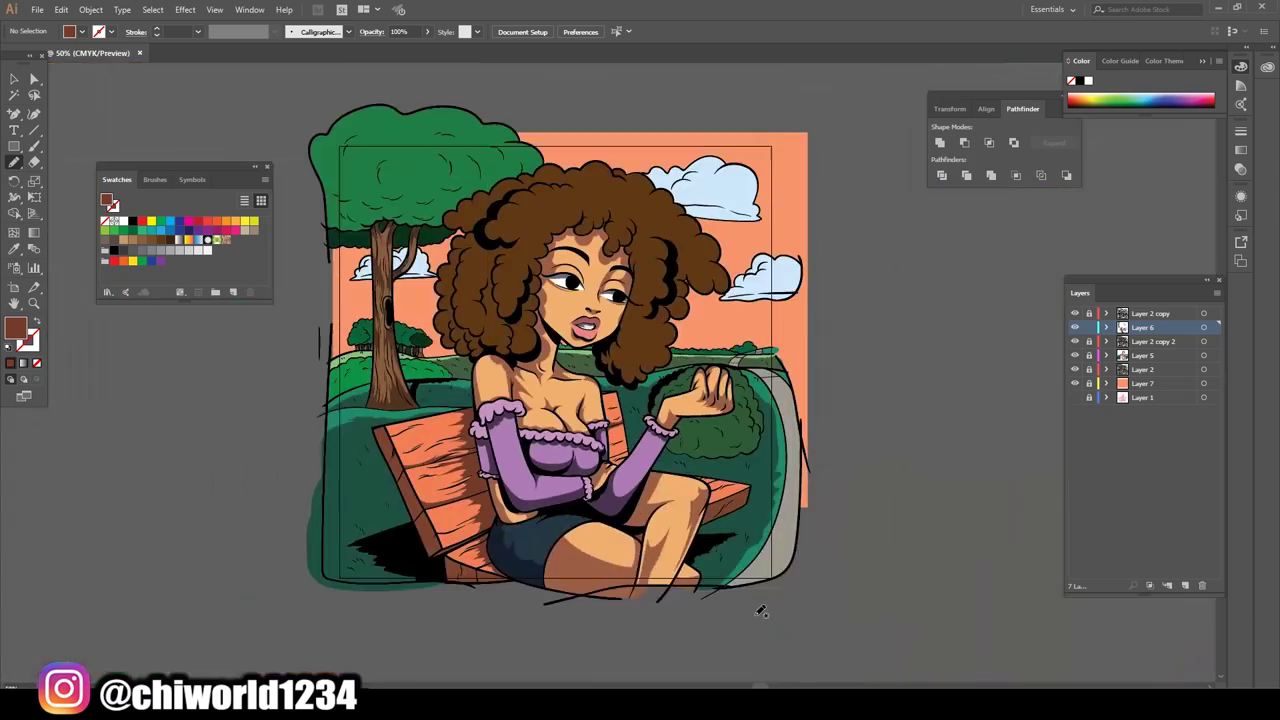
{"action": "scroll", "coordinate": [625, 675], "scroll_direction": "up", "scroll_amount": 5}
{"action": "left_click_drag", "start_coordinate": [625, 675], "coordinate": [722, 541]}
{"action": "left_click_drag", "start_coordinate": [648, 247], "coordinate": [676, 588]}
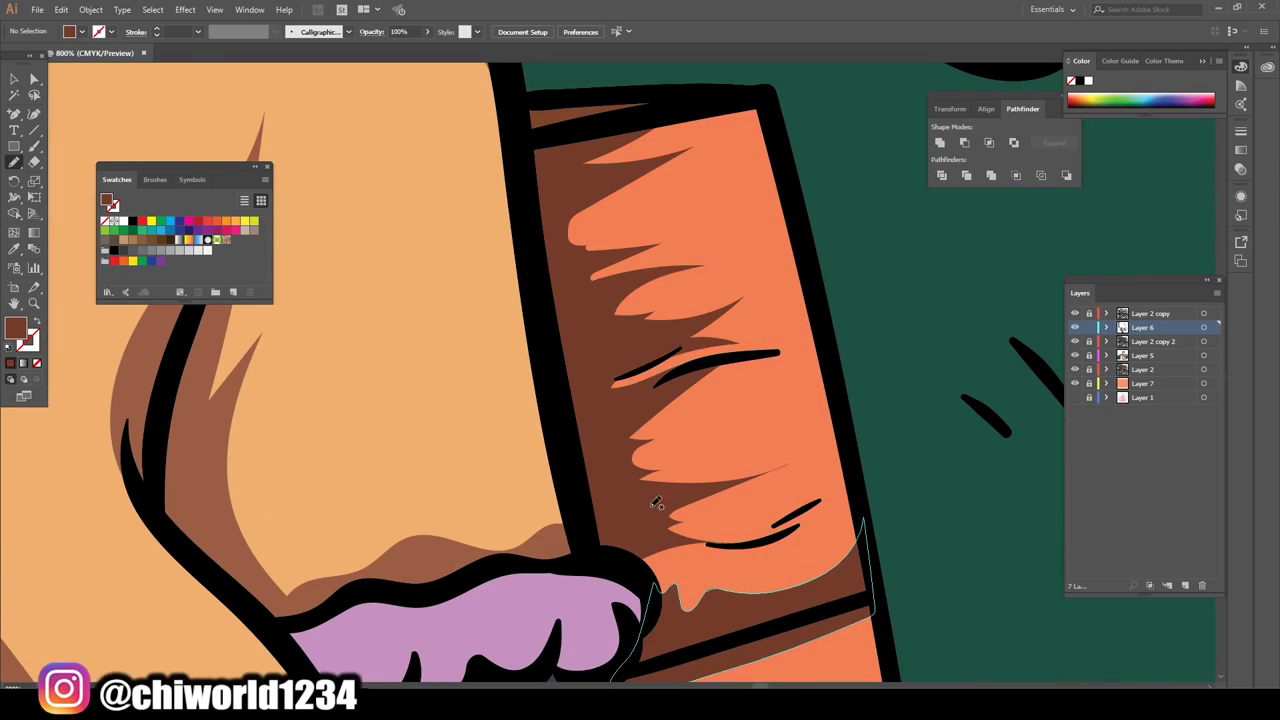
{"action": "scroll", "coordinate": [656, 503], "scroll_direction": "down", "scroll_amount": 4}
{"action": "scroll", "coordinate": [760, 557], "scroll_direction": "up", "scroll_amount": 5}
- Streak the remaining planks beside her leg, behind her arm, and the seat end
{"action": "left_click_drag", "start_coordinate": [400, 405], "coordinate": [549, 370]}
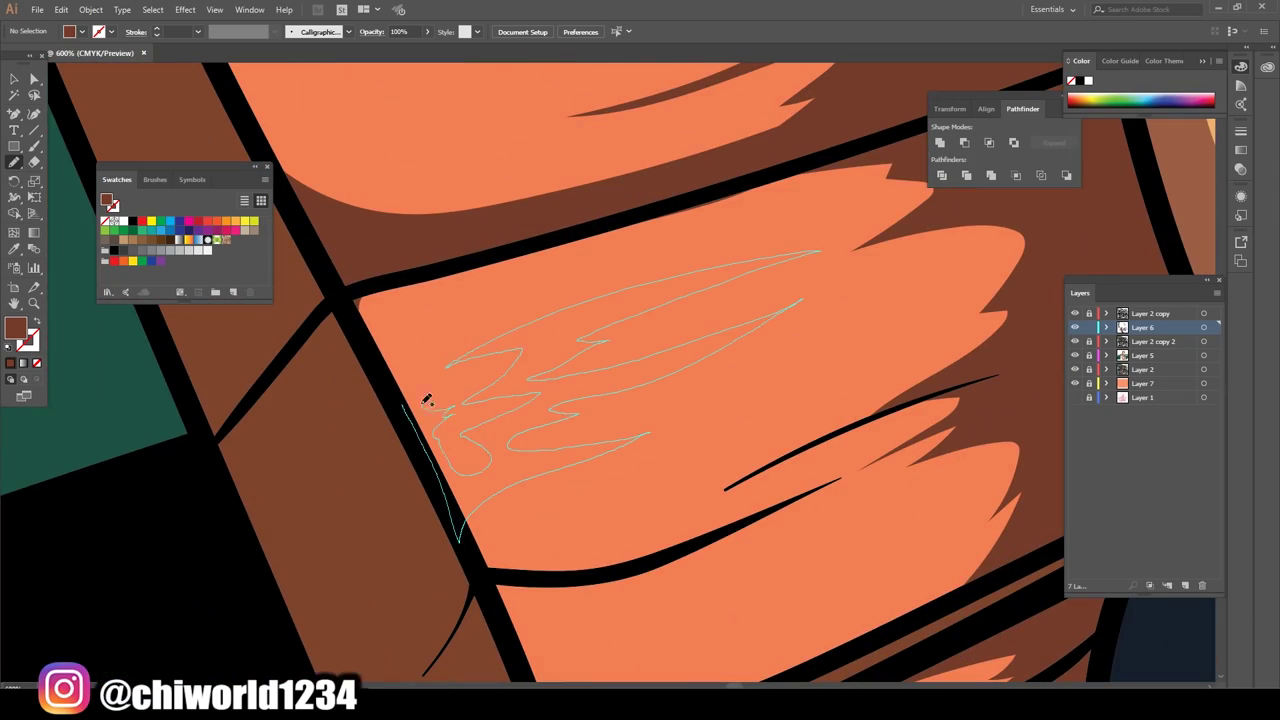
{"action": "left_click_drag", "start_coordinate": [426, 399], "coordinate": [428, 402]}
{"action": "scroll", "coordinate": [428, 402], "scroll_direction": "down", "scroll_amount": 4}
{"action": "scroll", "coordinate": [565, 440], "scroll_direction": "up", "scroll_amount": 5}
{"action": "left_click_drag", "start_coordinate": [565, 440], "coordinate": [592, 530]}
{"action": "left_click_drag", "start_coordinate": [683, 253], "coordinate": [681, 255]}
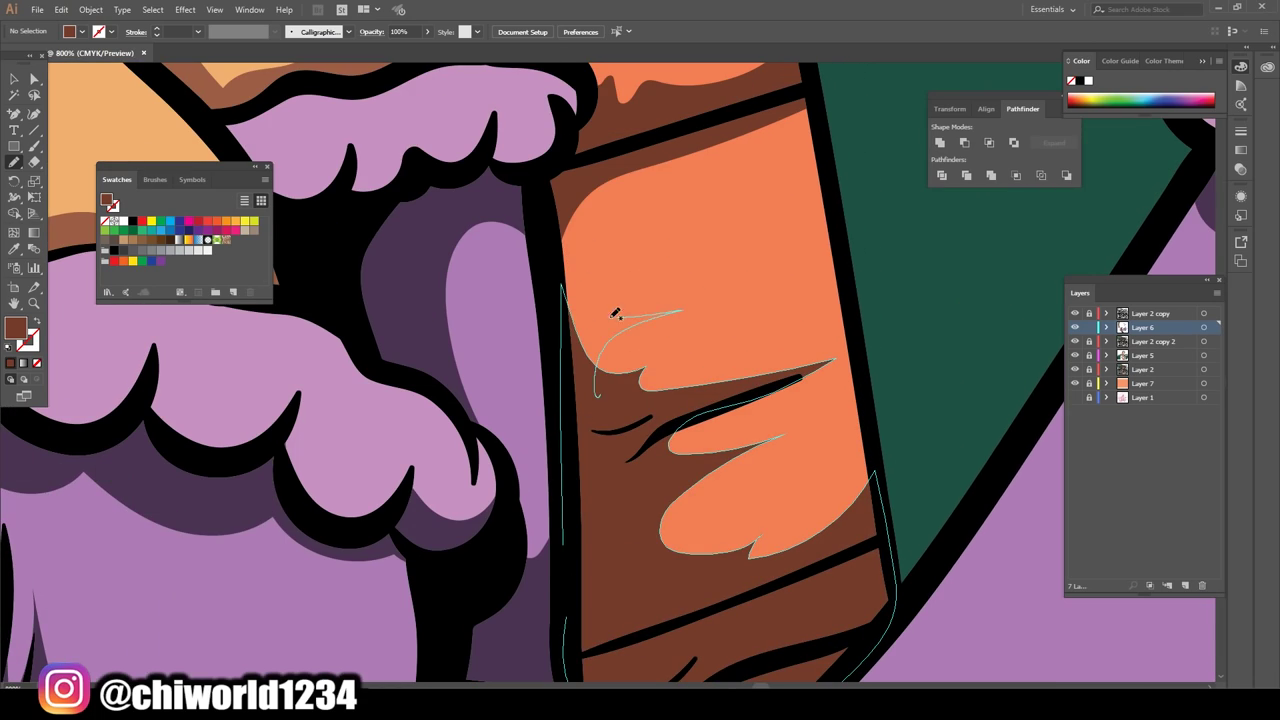
{"action": "scroll", "coordinate": [790, 532], "scroll_direction": "down", "scroll_amount": 4}
{"action": "scroll", "coordinate": [794, 528], "scroll_direction": "up", "scroll_amount": 4}
{"action": "mouse_move", "coordinate": [715, 556]}
{"action": "left_mouse_down"}
{"action": "mouse_move", "coordinate": [523, 374]}
{"action": "mouse_move", "coordinate": [330, 490]}
{"action": "left_mouse_up"}
{"action": "scroll", "coordinate": [478, 592], "scroll_direction": "down", "scroll_amount": 2}
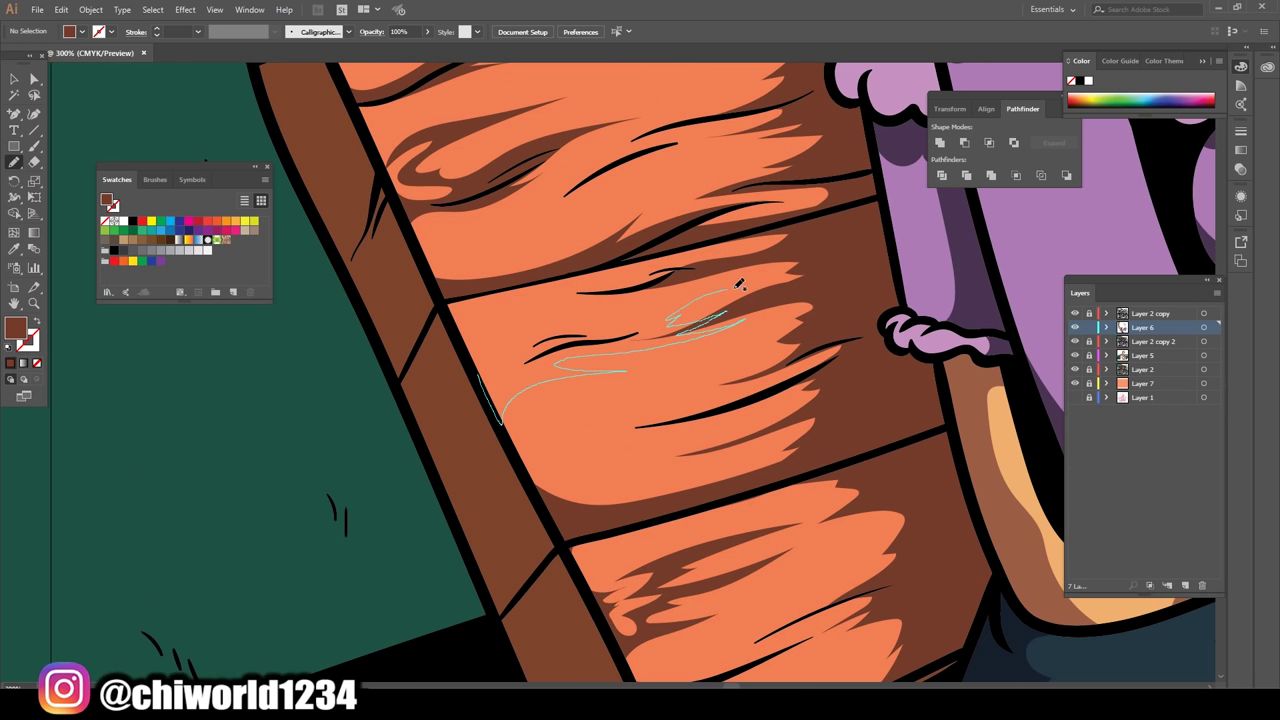
{"action": "left_click_drag", "start_coordinate": [738, 285], "coordinate": [740, 287]}
{"action": "scroll", "coordinate": [573, 492], "scroll_direction": "down", "scroll_amount": 3}
{"action": "scroll", "coordinate": [574, 490], "scroll_direction": "up", "scroll_amount": 4}
{"action": "left_click_drag", "start_coordinate": [702, 385], "coordinate": [750, 345]}
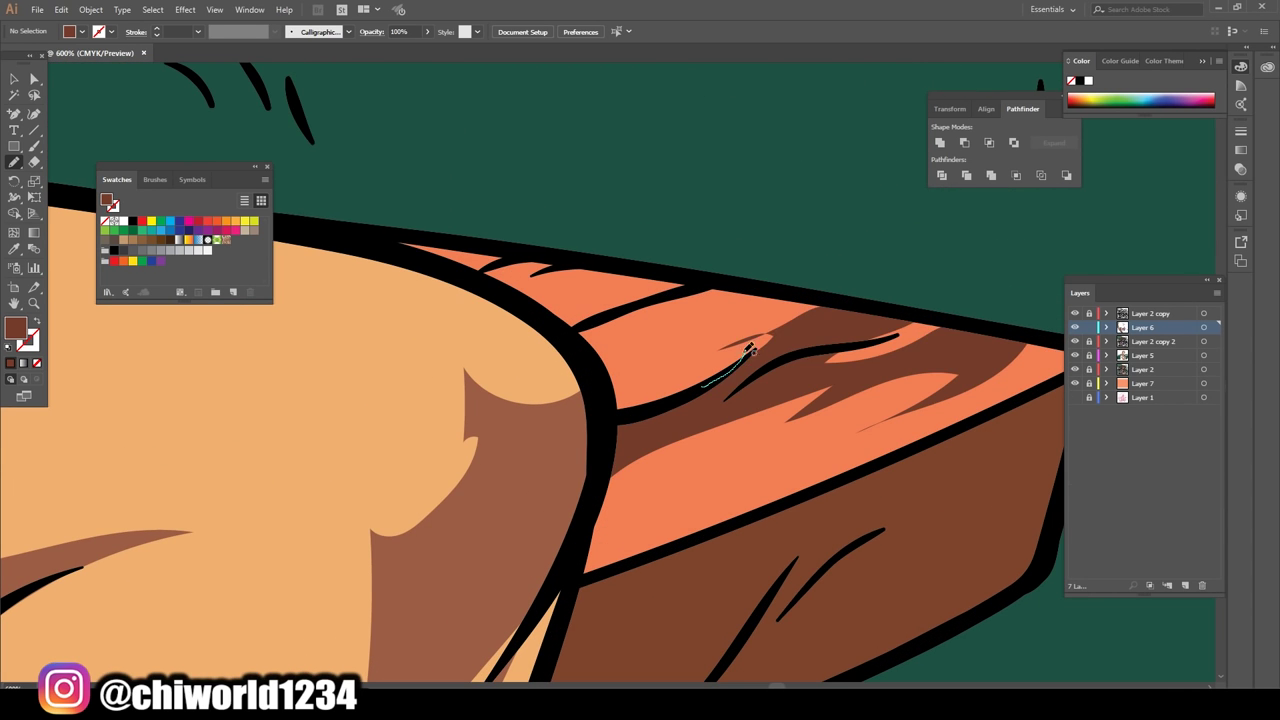
{"action": "scroll", "coordinate": [460, 262], "scroll_direction": "down", "scroll_amount": 3}
{"action": "scroll", "coordinate": [460, 262], "scroll_direction": "down", "scroll_amount": 1}
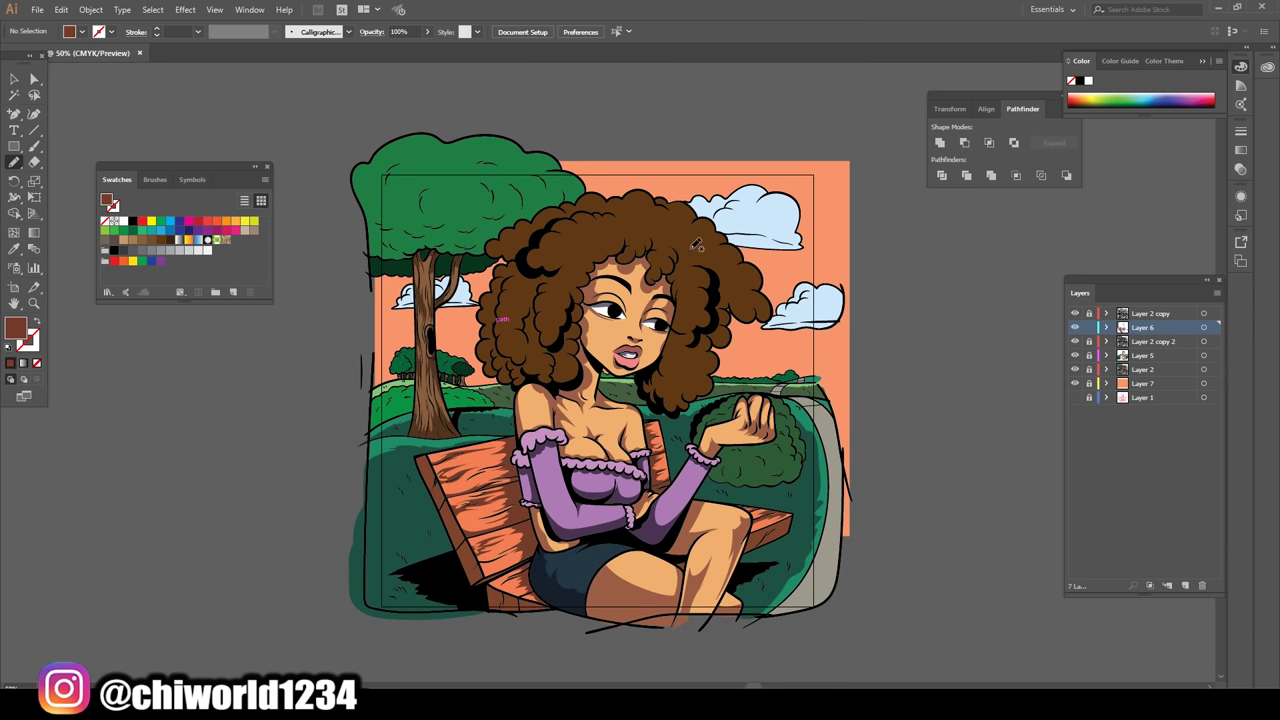
{"action": "scroll", "coordinate": [864, 367], "scroll_direction": "up", "scroll_amount": 1}
- Pick a blue-grey fill and shade the undersides of the first clouds
{"action": "scroll", "coordinate": [868, 366], "scroll_direction": "up", "scroll_amount": 3}
{"action": "scroll", "coordinate": [870, 365], "scroll_direction": "right", "scroll_amount": 1}
{"action": "double_click", "coordinate": [15, 328]}
{"action": "left_click", "coordinate": [45, 75]}
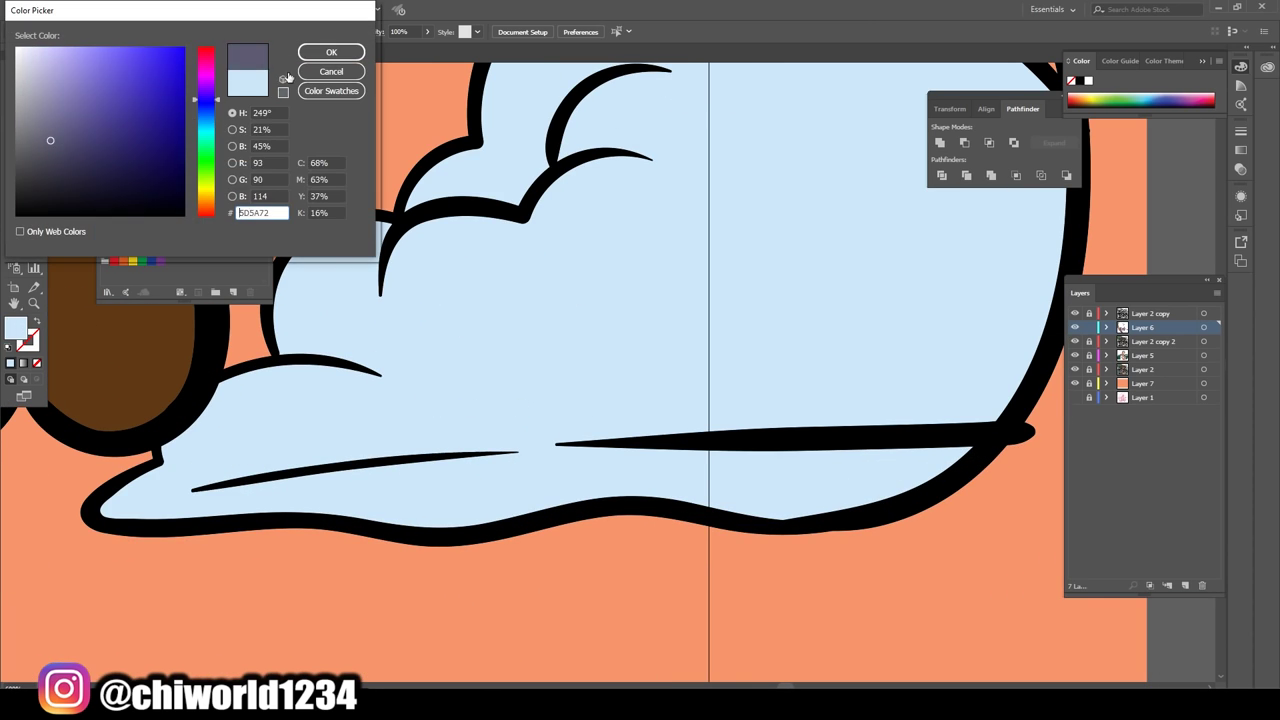
{"action": "left_click", "coordinate": [337, 49]}
{"action": "left_click_drag", "start_coordinate": [228, 522], "coordinate": [142, 524]}
{"action": "left_click_drag", "start_coordinate": [978, 463], "coordinate": [975, 465]}
{"action": "scroll", "coordinate": [277, 563], "scroll_direction": "down", "scroll_amount": 3}
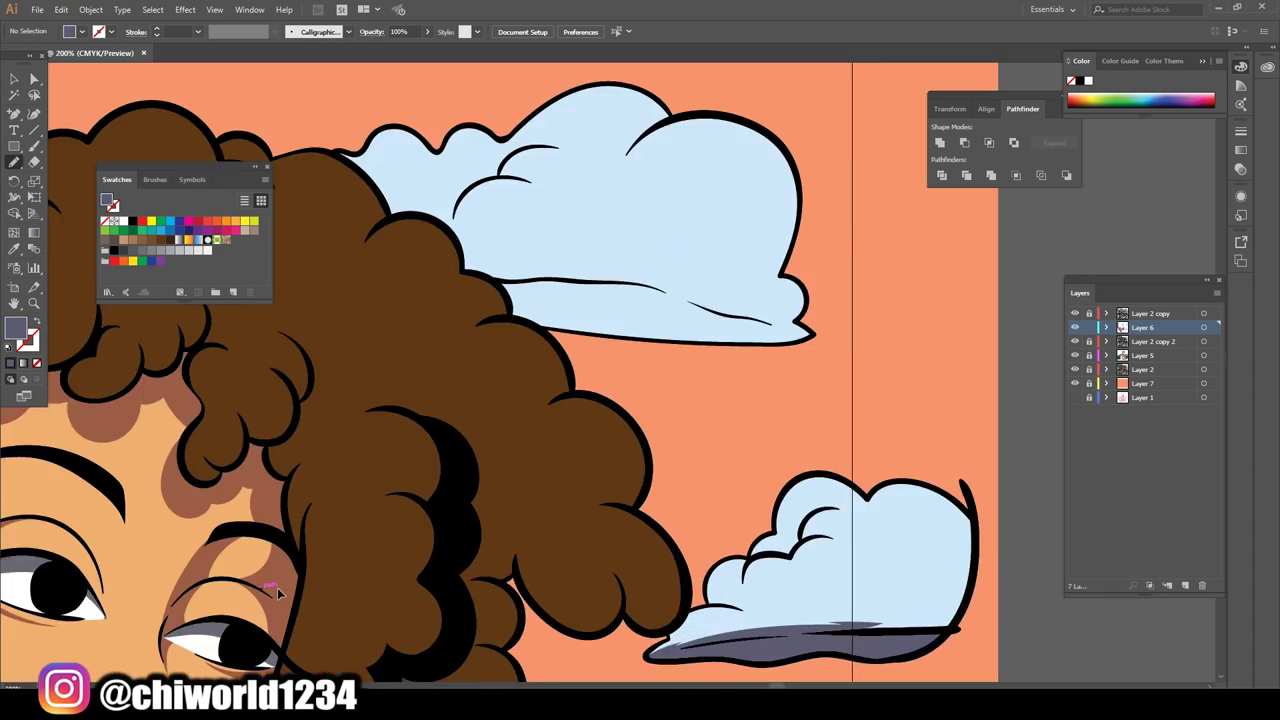
{"action": "scroll", "coordinate": [860, 540], "scroll_direction": "up", "scroll_amount": 3}
{"action": "left_click_drag", "start_coordinate": [80, 378], "coordinate": [686, 421]}
{"action": "left_click_drag", "start_coordinate": [633, 556], "coordinate": [415, 520]}
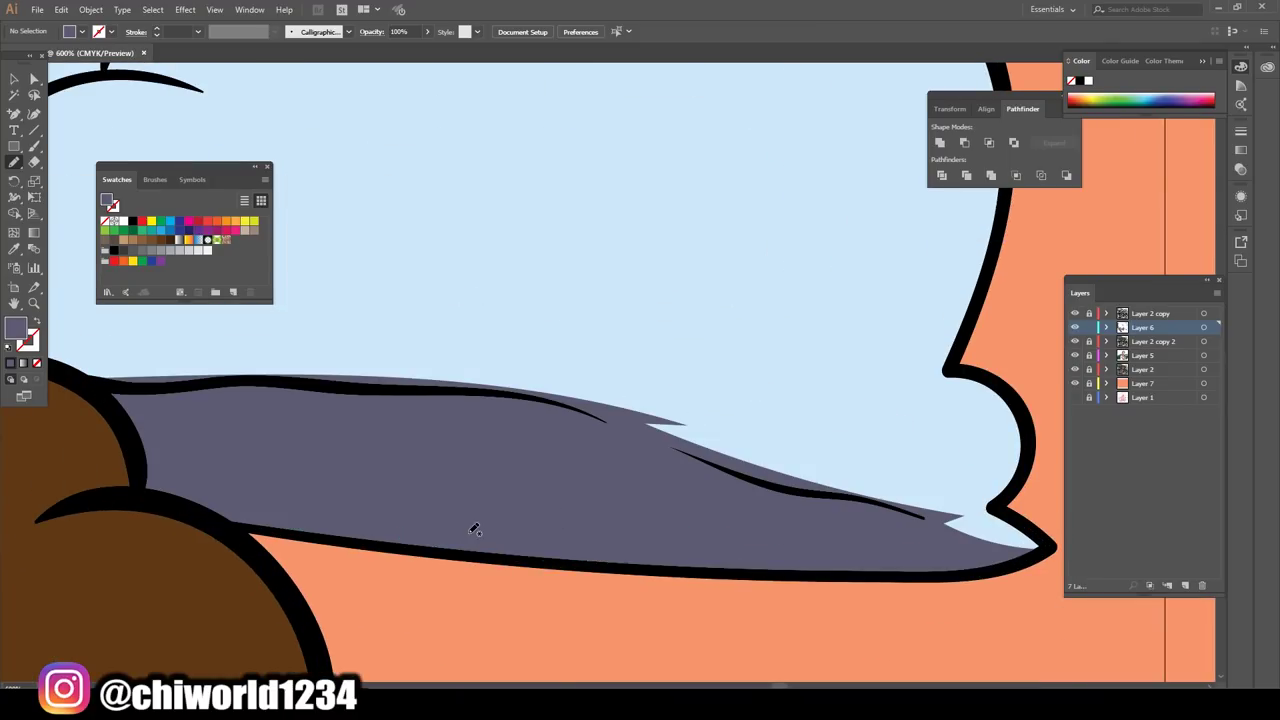
- Shade the underside of another cloud in blue-grey
{"action": "scroll", "coordinate": [475, 530], "scroll_direction": "down", "scroll_amount": 3}
{"action": "scroll", "coordinate": [443, 529], "scroll_direction": "up", "scroll_amount": 3}
{"action": "left_click_drag", "start_coordinate": [290, 436], "coordinate": [398, 408]}
{"action": "left_click_drag", "start_coordinate": [745, 380], "coordinate": [760, 385]}
{"action": "scroll", "coordinate": [760, 385], "scroll_direction": "down", "scroll_amount": 3}
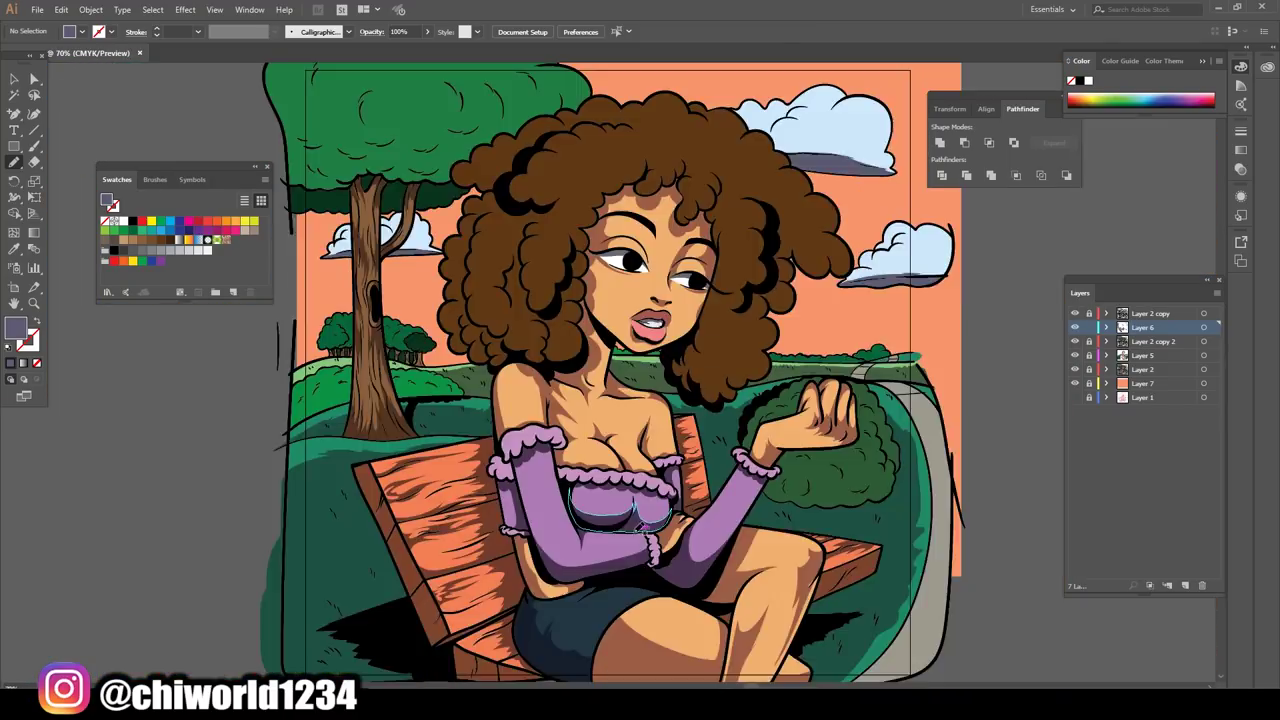
{"action": "scroll", "coordinate": [953, 370], "scroll_direction": "up", "scroll_amount": 2}
{"action": "scroll", "coordinate": [953, 370], "scroll_direction": "up", "scroll_amount": 2}
{"action": "scroll", "coordinate": [560, 220], "scroll_direction": "up", "scroll_amount": 2}
- On a new layer, paint dark red irises inside the pupils
{"action": "key", "text": "ctrl+l"}
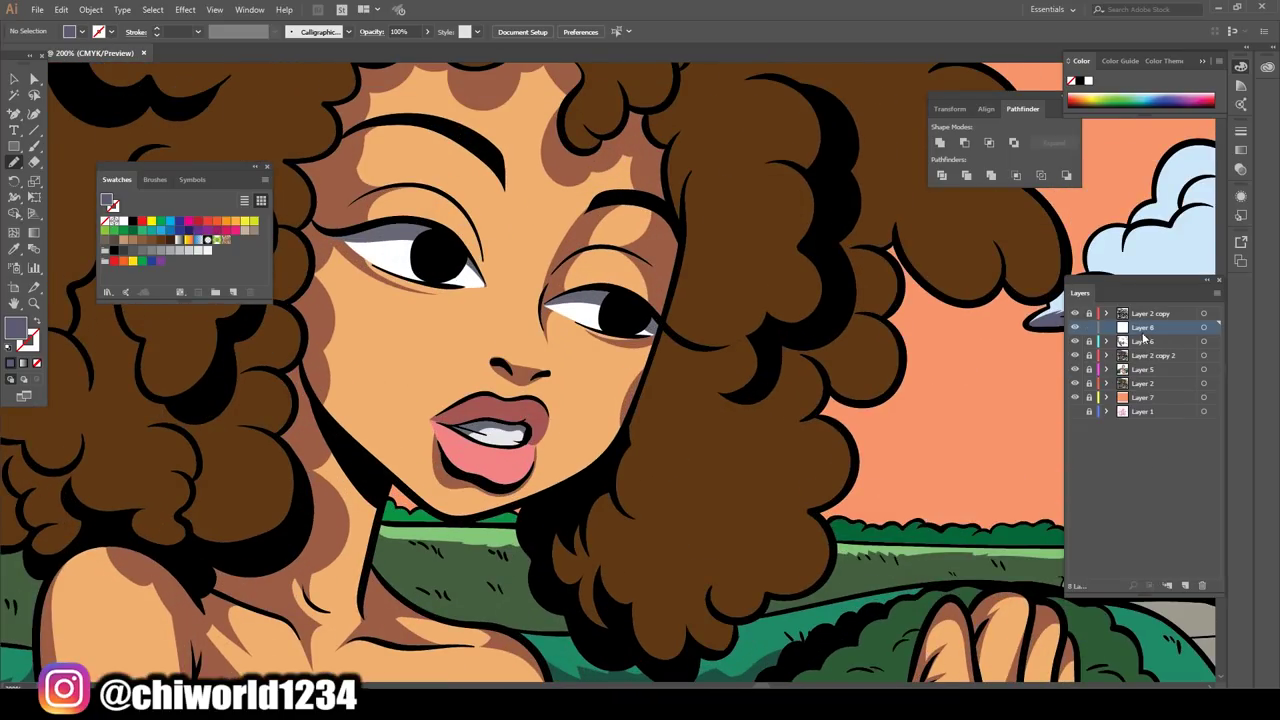
{"action": "scroll", "coordinate": [560, 220], "scroll_direction": "up", "scroll_amount": 2}
{"action": "scroll", "coordinate": [560, 220], "scroll_direction": "up", "scroll_amount": 2}
{"action": "double_click", "coordinate": [15, 327]}
{"action": "left_click_drag", "start_coordinate": [205, 180], "coordinate": [215, 213]}
{"action": "key", "text": "Return"}
{"action": "left_click_drag", "start_coordinate": [712, 556], "coordinate": [802, 543]}
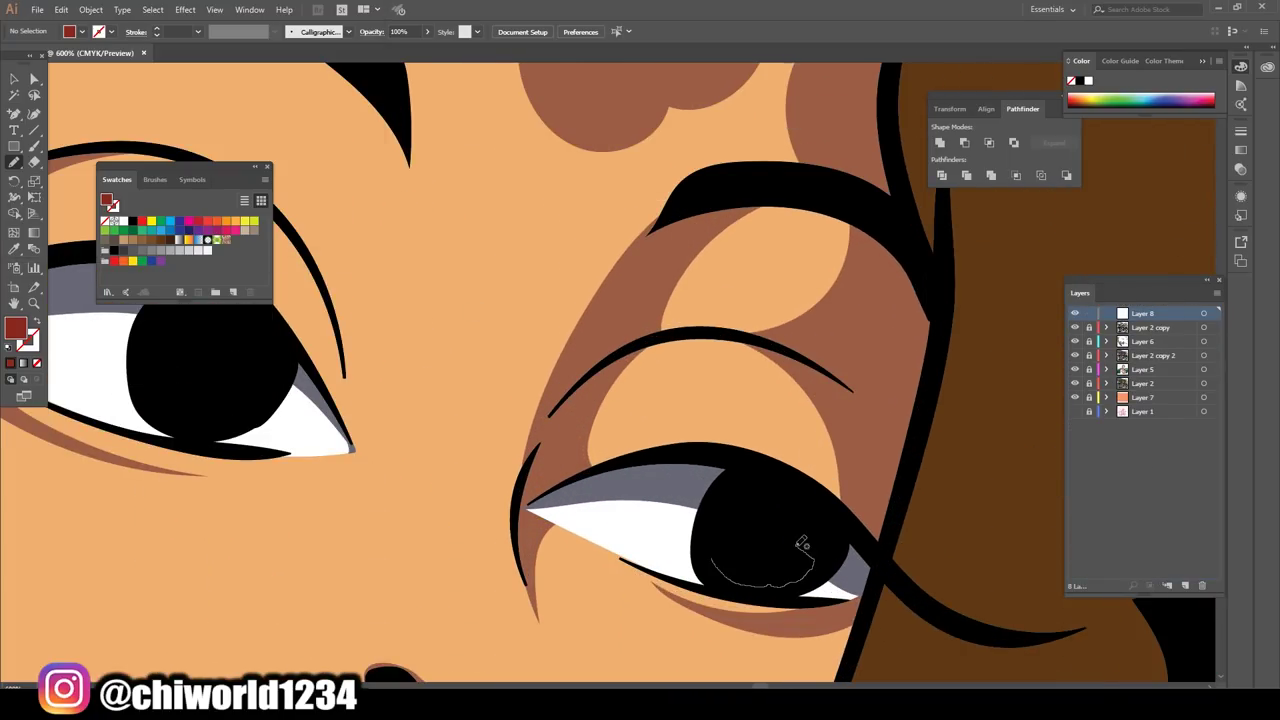
- Paint orange highlights into the irises
{"action": "scroll", "coordinate": [255, 362], "scroll_direction": "down", "scroll_amount": 3}
{"action": "double_click", "coordinate": [15, 327]}
{"action": "left_click", "coordinate": [114, 57]}
{"action": "key", "text": "Return"}
{"action": "left_click_drag", "start_coordinate": [200, 395], "coordinate": [230, 410]}
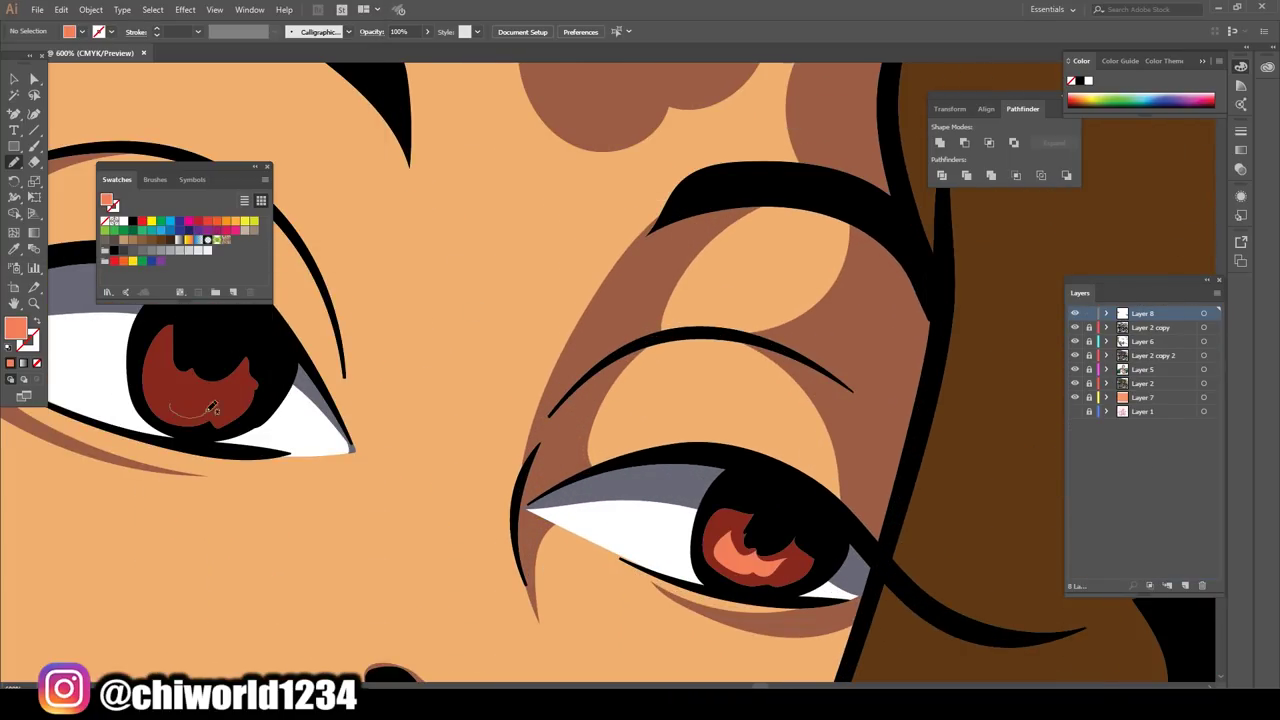
- Paint a thin white shine stroke on the lower lip
{"action": "scroll", "coordinate": [447, 597], "scroll_direction": "down", "scroll_amount": 5}
{"action": "scroll", "coordinate": [580, 380], "scroll_direction": "up", "scroll_amount": 3}
{"action": "double_click", "coordinate": [15, 327]}
{"action": "key", "text": "Return"}
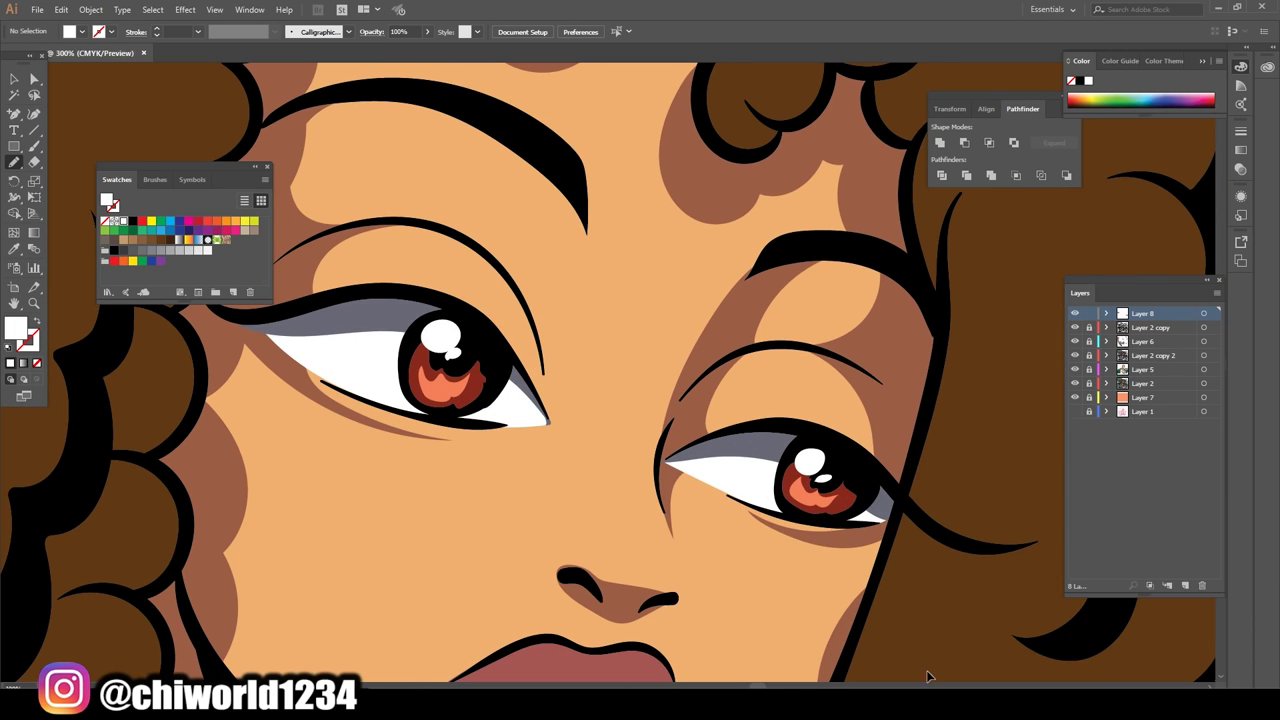
{"action": "scroll", "coordinate": [928, 676], "scroll_direction": "down", "scroll_amount": 5}
{"action": "scroll", "coordinate": [480, 400], "scroll_direction": "up", "scroll_amount": 5}
{"action": "left_click_drag", "start_coordinate": [445, 414], "coordinate": [507, 455]}
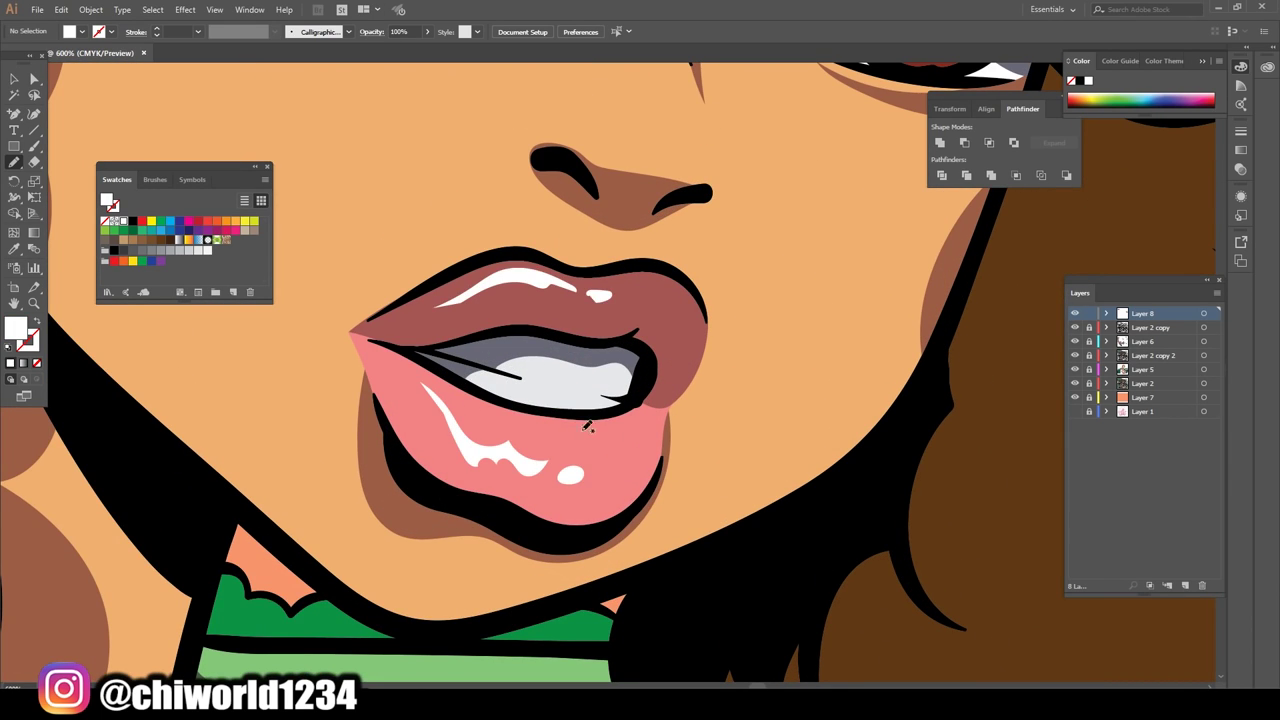
{"action": "scroll", "coordinate": [587, 426], "scroll_direction": "down", "scroll_amount": 8}
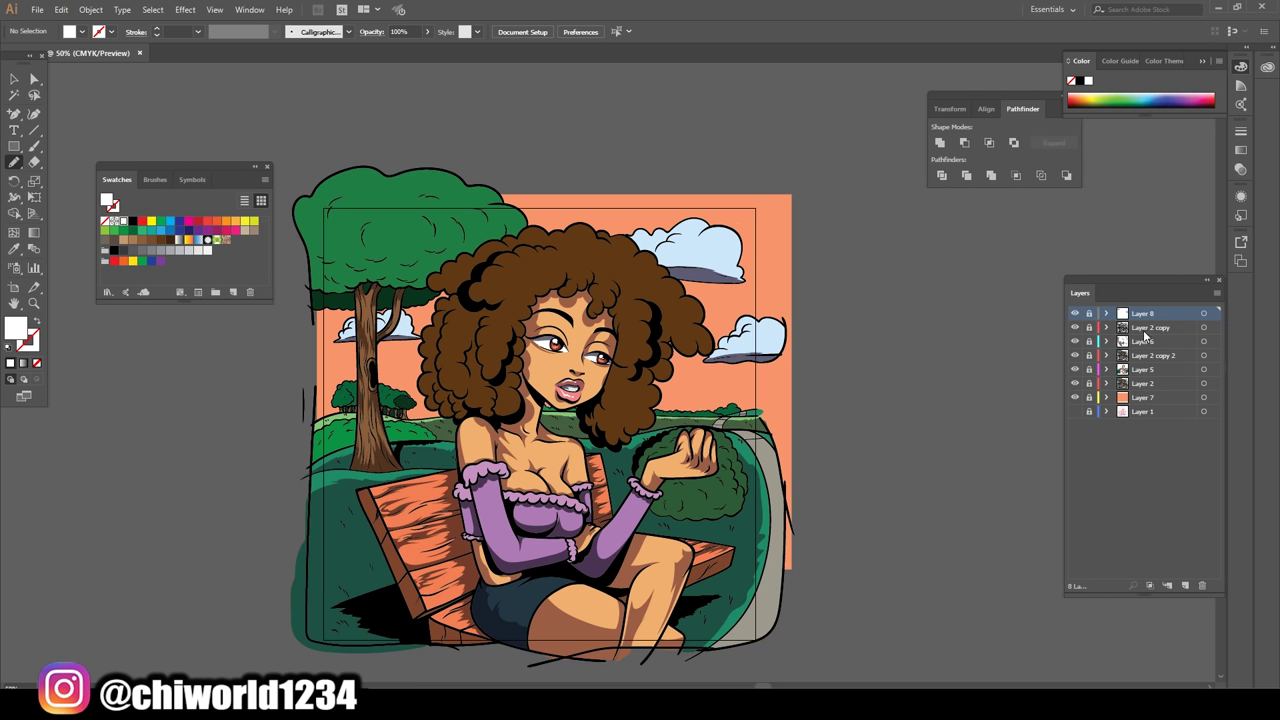
{"action": "left_click", "coordinate": [1150, 341]}
{"action": "key", "text": "ctrl+l"}
- Set a dark brown fill and draw a first shadow shape in the hair with the pencil
{"action": "scroll", "coordinate": [675, 432], "scroll_direction": "up", "scroll_amount": 3}
{"action": "double_click", "coordinate": [15, 327]}
{"action": "key", "text": "Return"}
{"action": "scroll", "coordinate": [724, 368], "scroll_direction": "up", "scroll_amount": 4}
{"action": "key", "text": "b"}
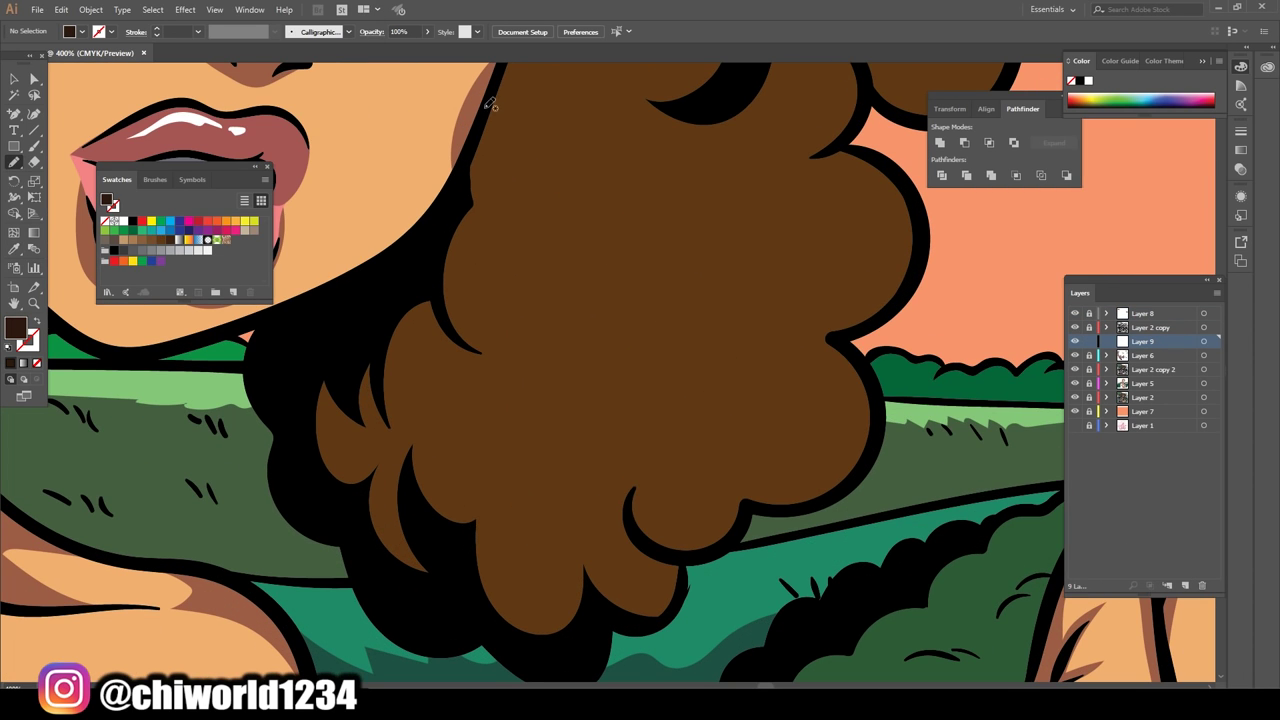
{"action": "left_click_drag", "start_coordinate": [503, 75], "coordinate": [503, 75]}
{"action": "scroll", "coordinate": [640, 400], "scroll_direction": "down", "scroll_amount": 5}
{"action": "scroll", "coordinate": [640, 400], "scroll_direction": "up", "scroll_amount": 5}
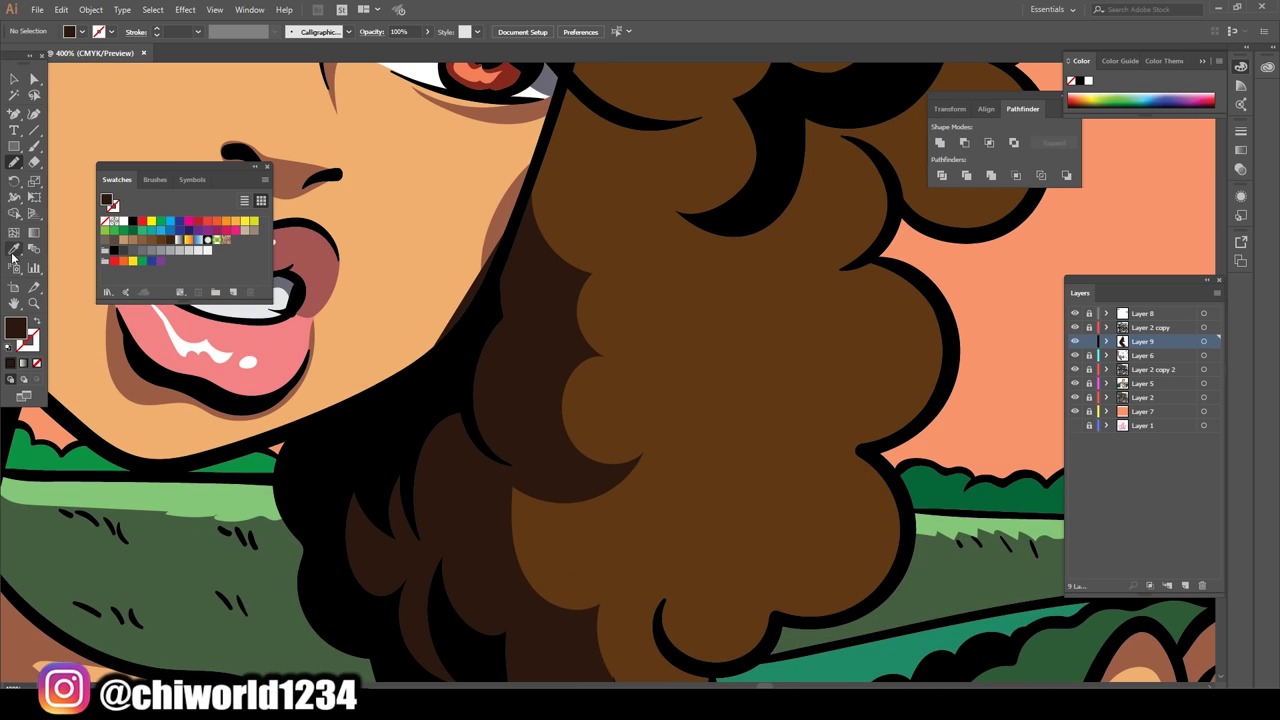
- Draw a dark-brown shadow shape across the right side of the hair
{"action": "scroll", "coordinate": [305, 358], "scroll_direction": "up", "scroll_amount": 3}
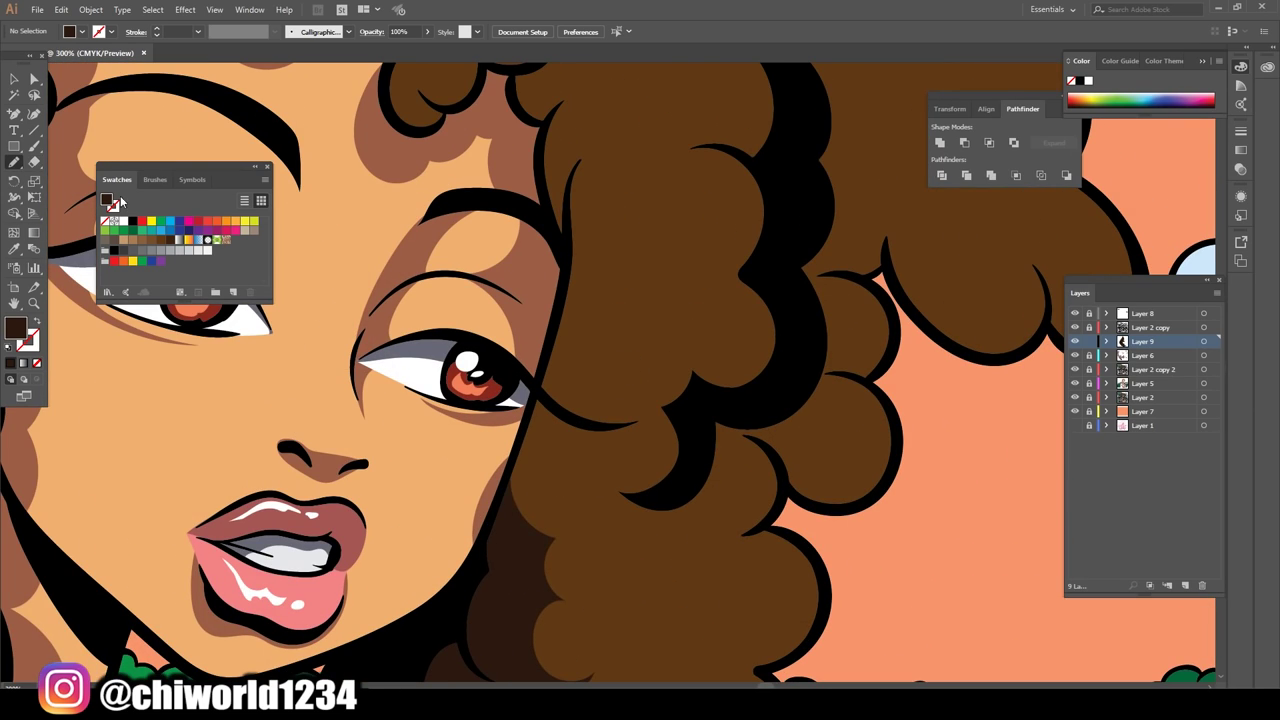
{"action": "key", "text": "ctrl+0"}
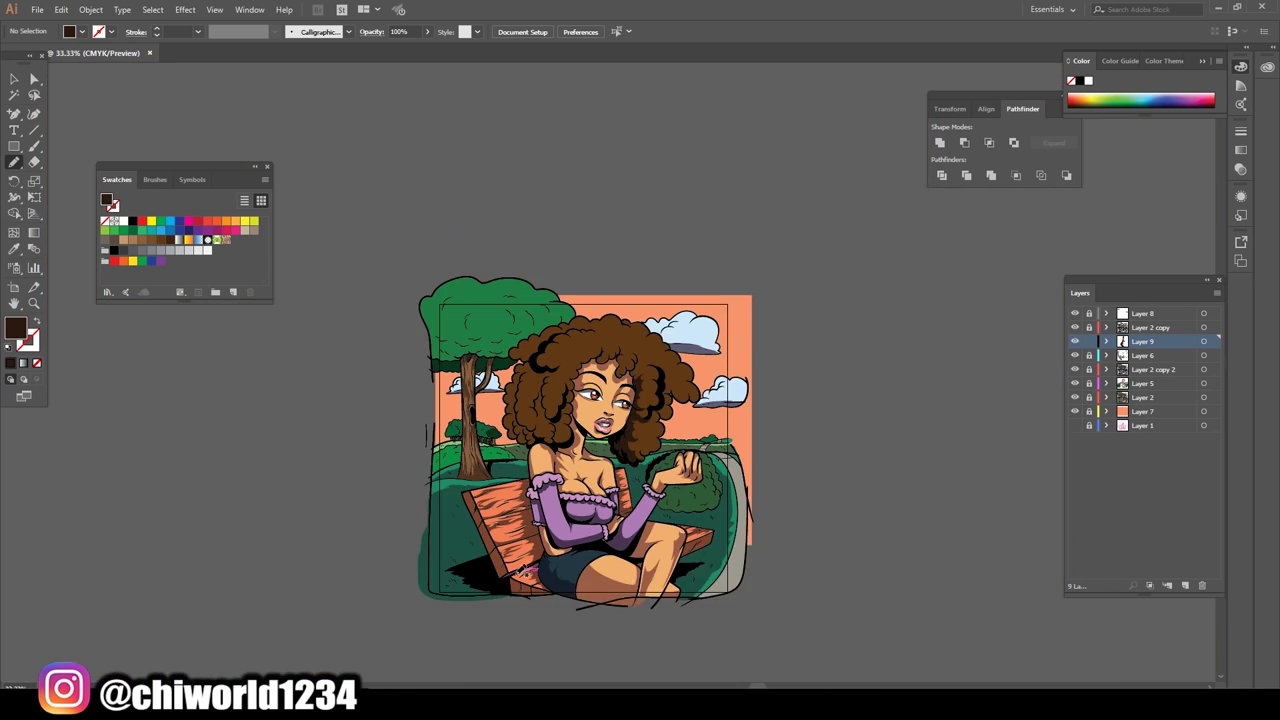
{"action": "scroll", "coordinate": [515, 515], "scroll_direction": "up", "scroll_amount": 8}
{"action": "scroll", "coordinate": [378, 388], "scroll_direction": "down", "scroll_amount": 5}
{"action": "scroll", "coordinate": [690, 557], "scroll_direction": "up", "scroll_amount": 3}
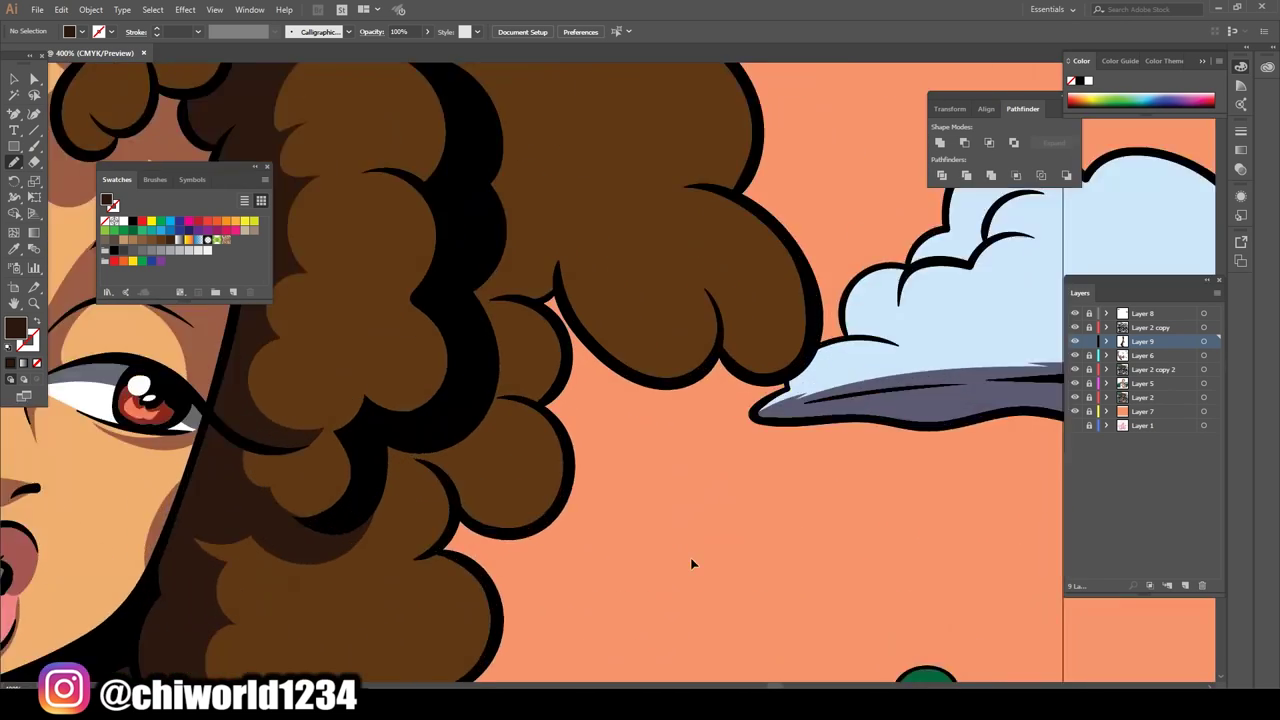
{"action": "scroll", "coordinate": [491, 249], "scroll_direction": "up", "scroll_amount": 3}
{"action": "key", "text": "ctrl+0"}
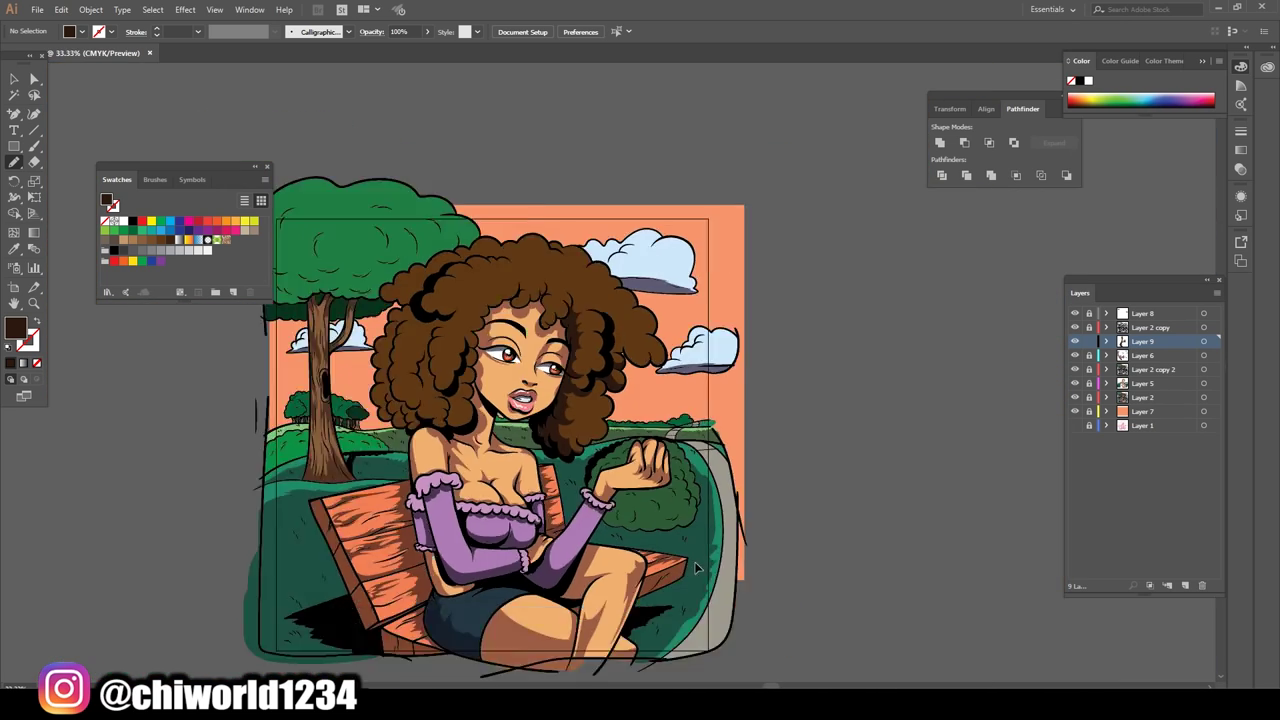
{"action": "scroll", "coordinate": [690, 560], "scroll_direction": "up", "scroll_amount": 5}
{"action": "scroll", "coordinate": [690, 560], "scroll_direction": "up", "scroll_amount": 1}
{"action": "left_click_drag", "start_coordinate": [800, 400], "coordinate": [352, 380]}
- Add another dark-brown shading shape in the hair and check the whole artwork
{"action": "scroll", "coordinate": [791, 300], "scroll_direction": "down", "scroll_amount": 2}
{"action": "key", "text": "ctrl+0"}
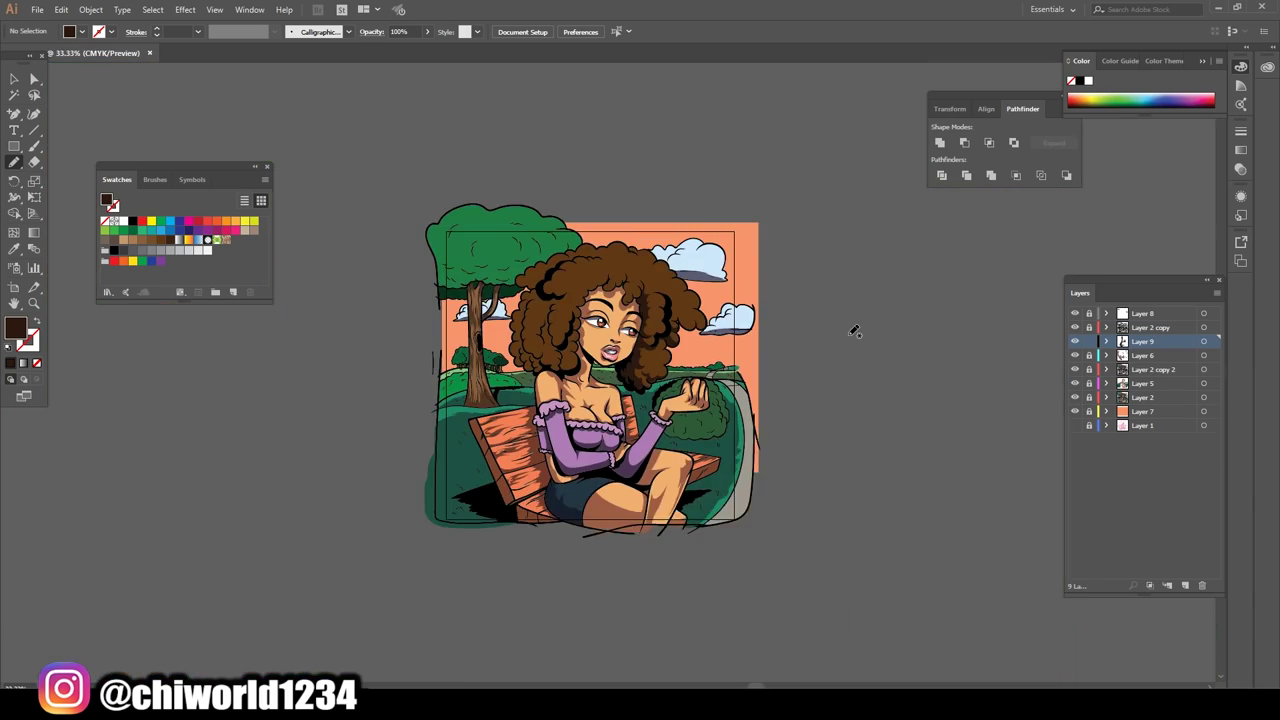
{"action": "scroll", "coordinate": [355, 505], "scroll_direction": "up", "scroll_amount": 4}
{"action": "left_click_drag", "start_coordinate": [503, 336], "coordinate": [420, 550]}
{"action": "key", "text": "ctrl+0"}
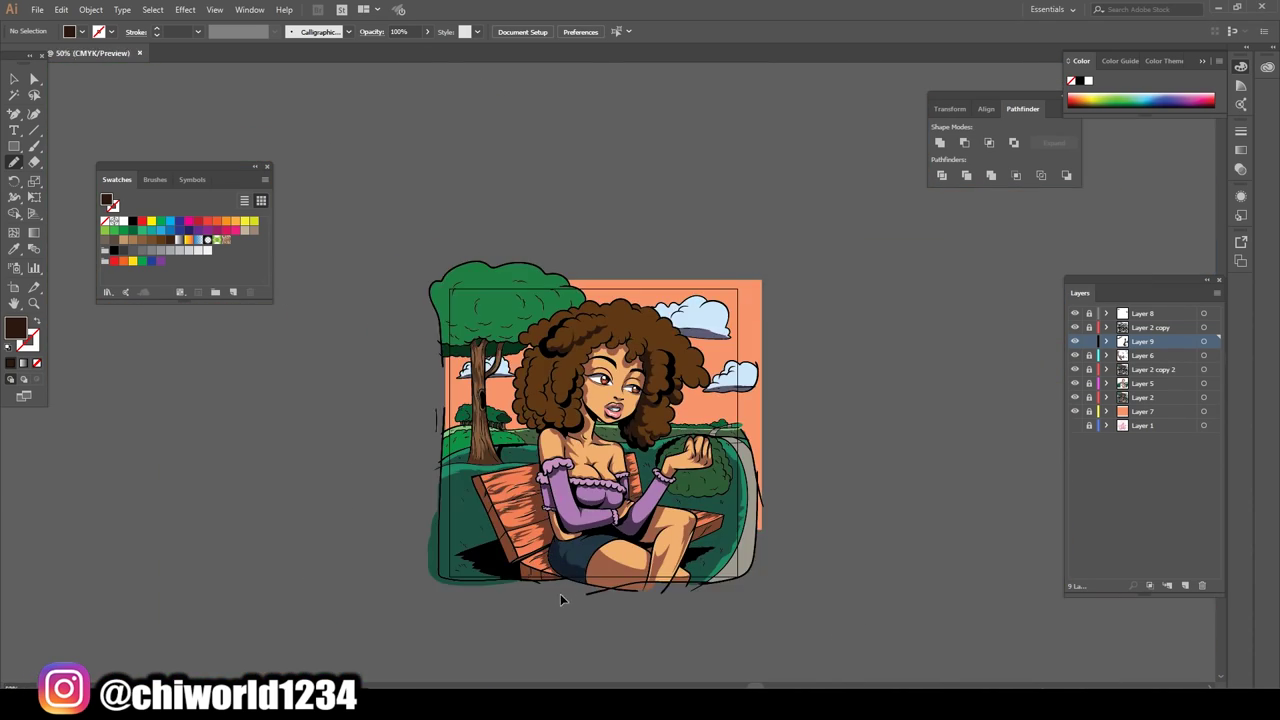
{"action": "scroll", "coordinate": [560, 593], "scroll_direction": "up", "scroll_amount": 4}
{"action": "scroll", "coordinate": [563, 591], "scroll_direction": "down", "scroll_amount": 1}
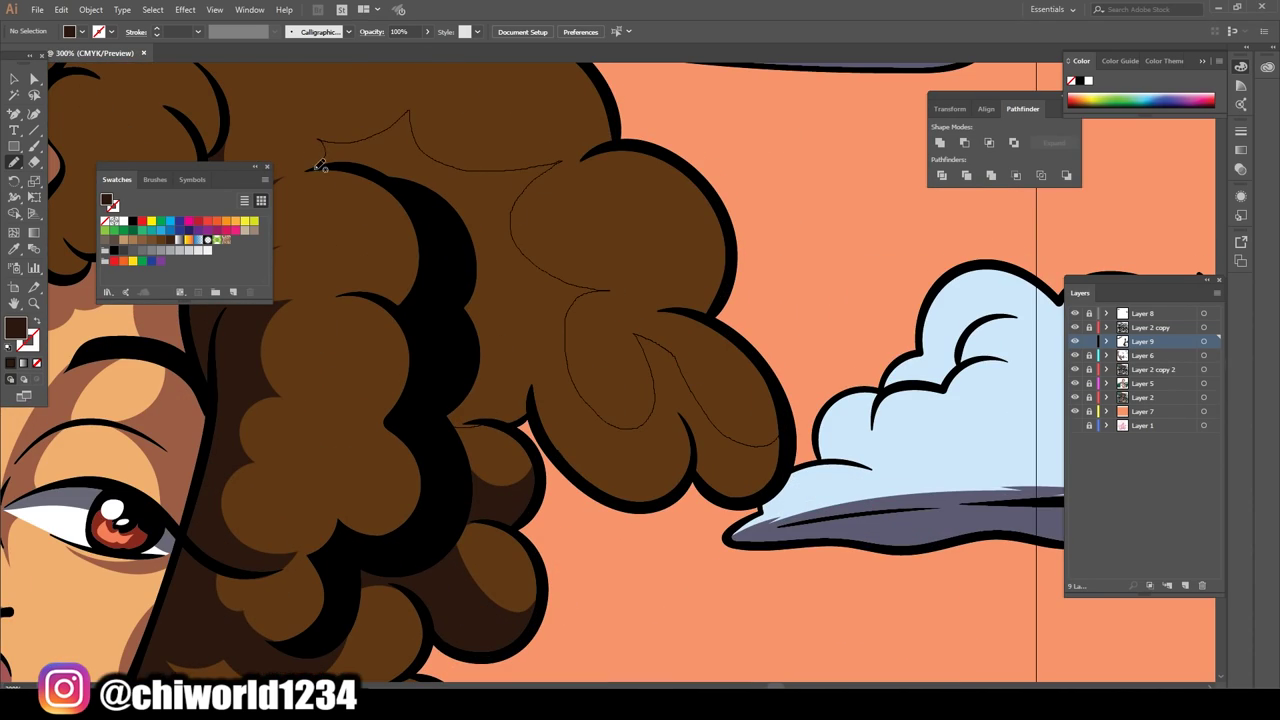
{"action": "key", "text": "ctrl+0"}
{"action": "scroll", "coordinate": [557, 420], "scroll_direction": "up", "scroll_amount": 5}
{"action": "key", "text": "ctrl+0"}
{"action": "scroll", "coordinate": [798, 460], "scroll_direction": "down", "scroll_amount": 1}
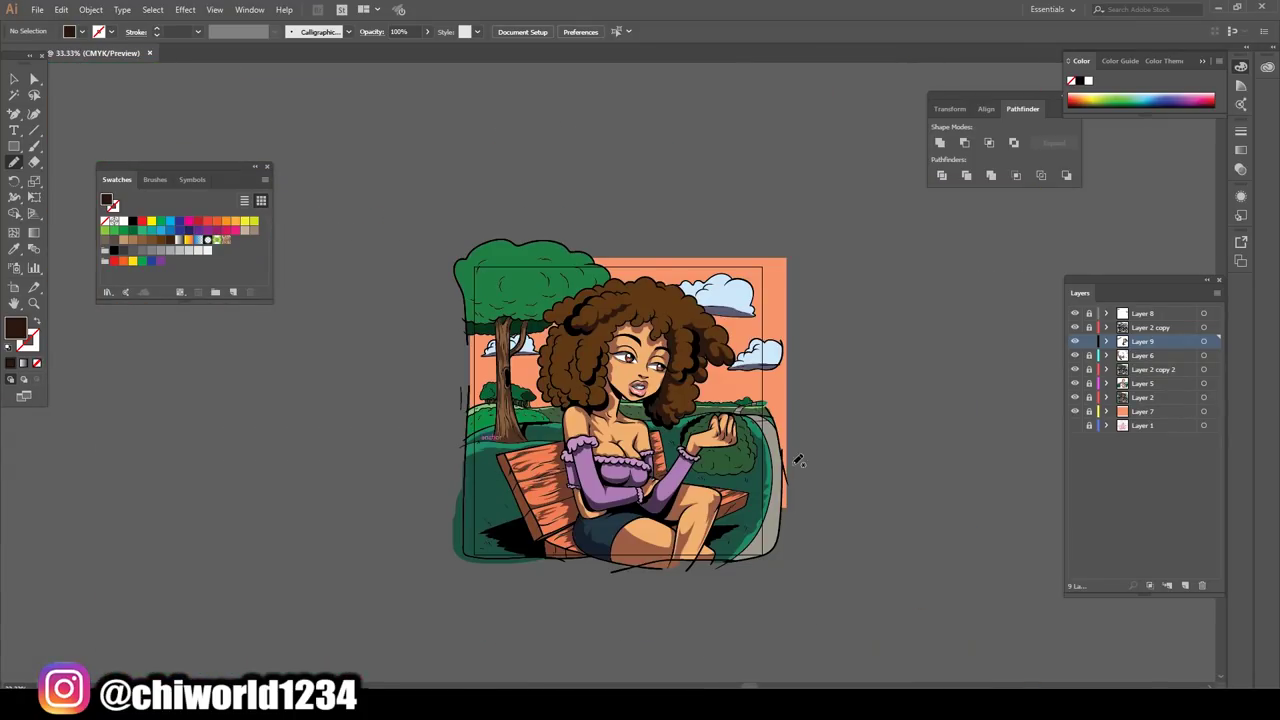
{"action": "scroll", "coordinate": [600, 340], "scroll_direction": "up", "scroll_amount": 5}
- Set an orange-brown fill and draw a highlight on the hair above the face
{"action": "double_click", "coordinate": [15, 327]}
{"action": "left_click", "coordinate": [337, 49]}
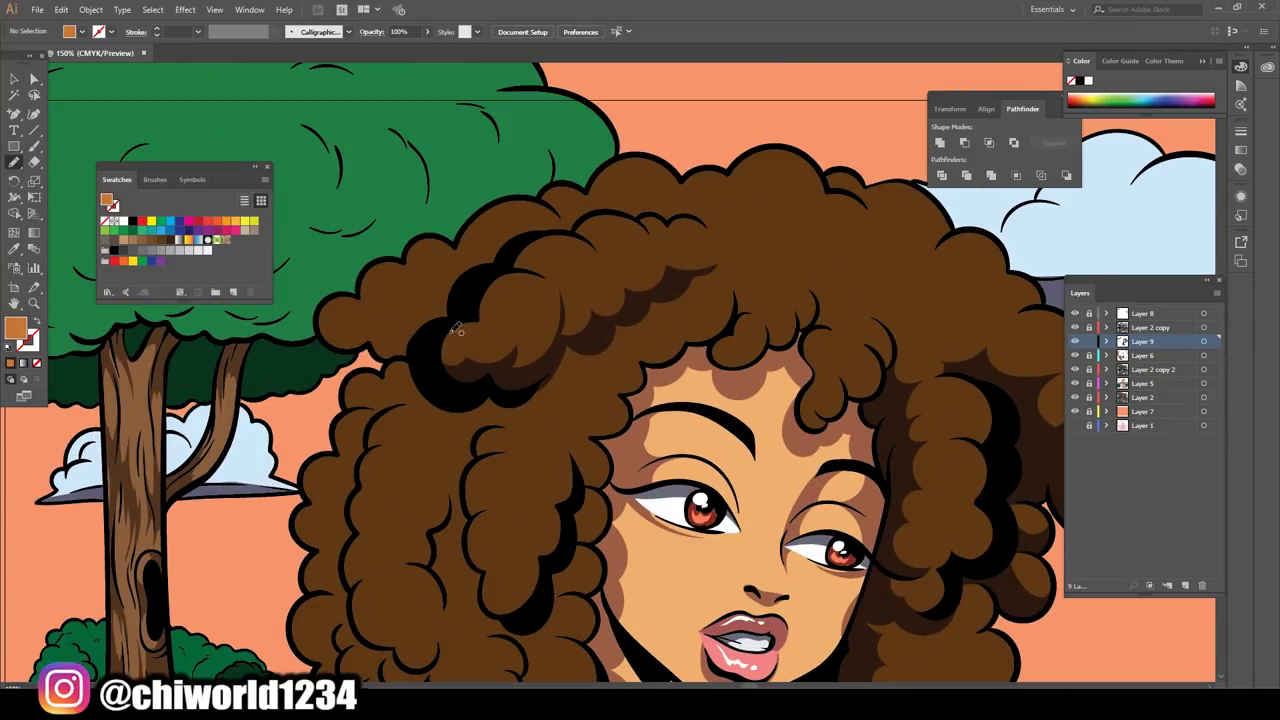
{"action": "key", "text": "ctrl+0"}
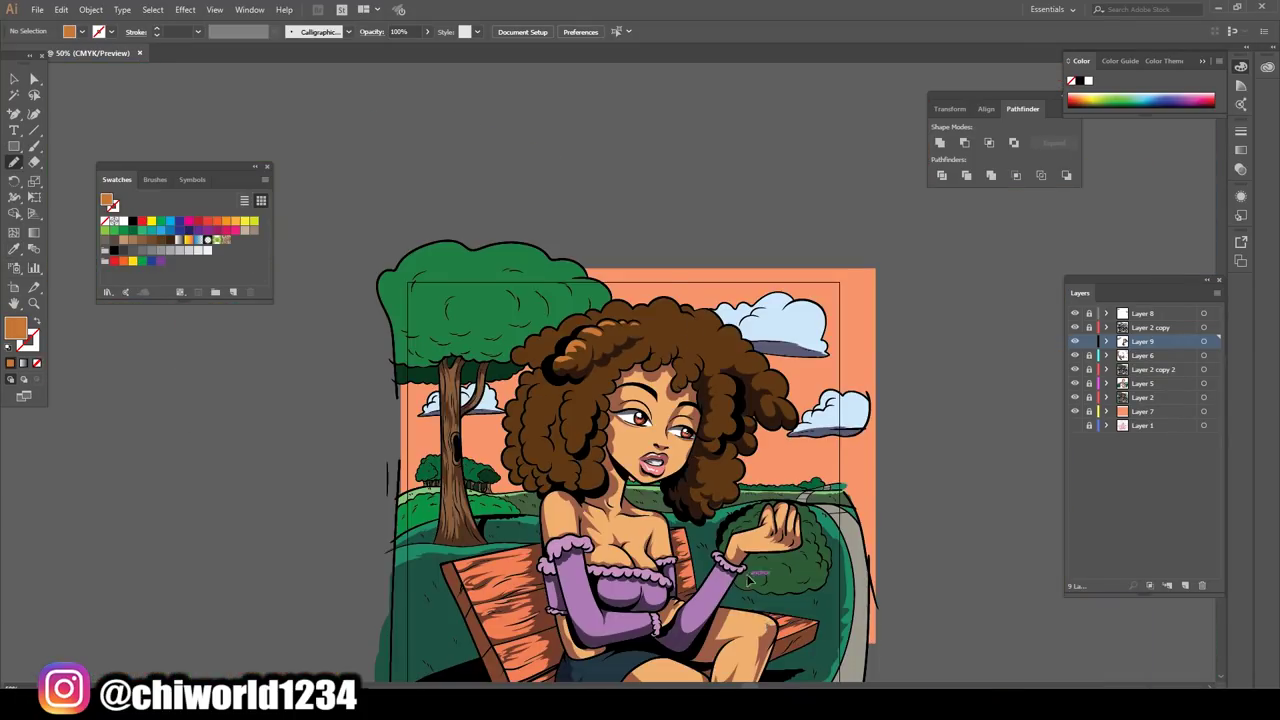
{"action": "scroll", "coordinate": [556, 378], "scroll_direction": "up", "scroll_amount": 6}
{"action": "left_click_drag", "start_coordinate": [576, 309], "coordinate": [575, 311]}
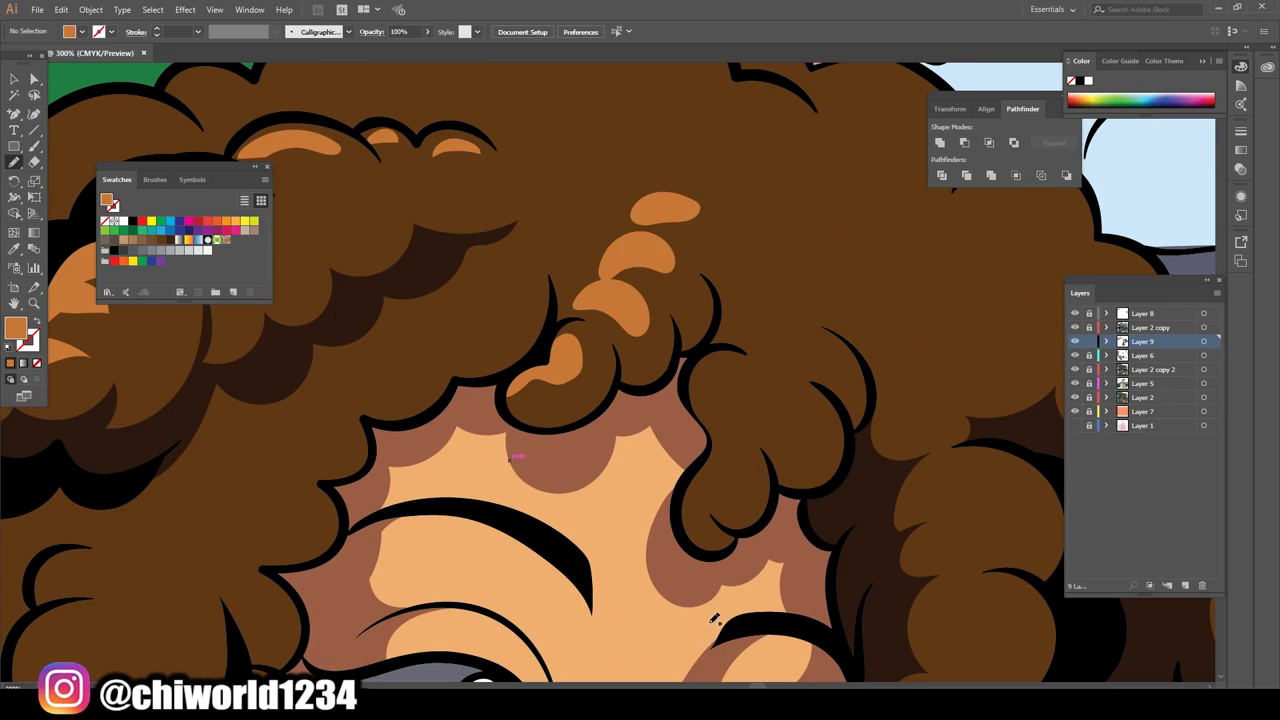
- Scroll over the afro to inspect the orange-brown highlights across the curls
{"action": "scroll", "coordinate": [557, 530], "scroll_direction": "down", "scroll_amount": 1}
{"action": "scroll", "coordinate": [585, 370], "scroll_direction": "down", "scroll_amount": 3}
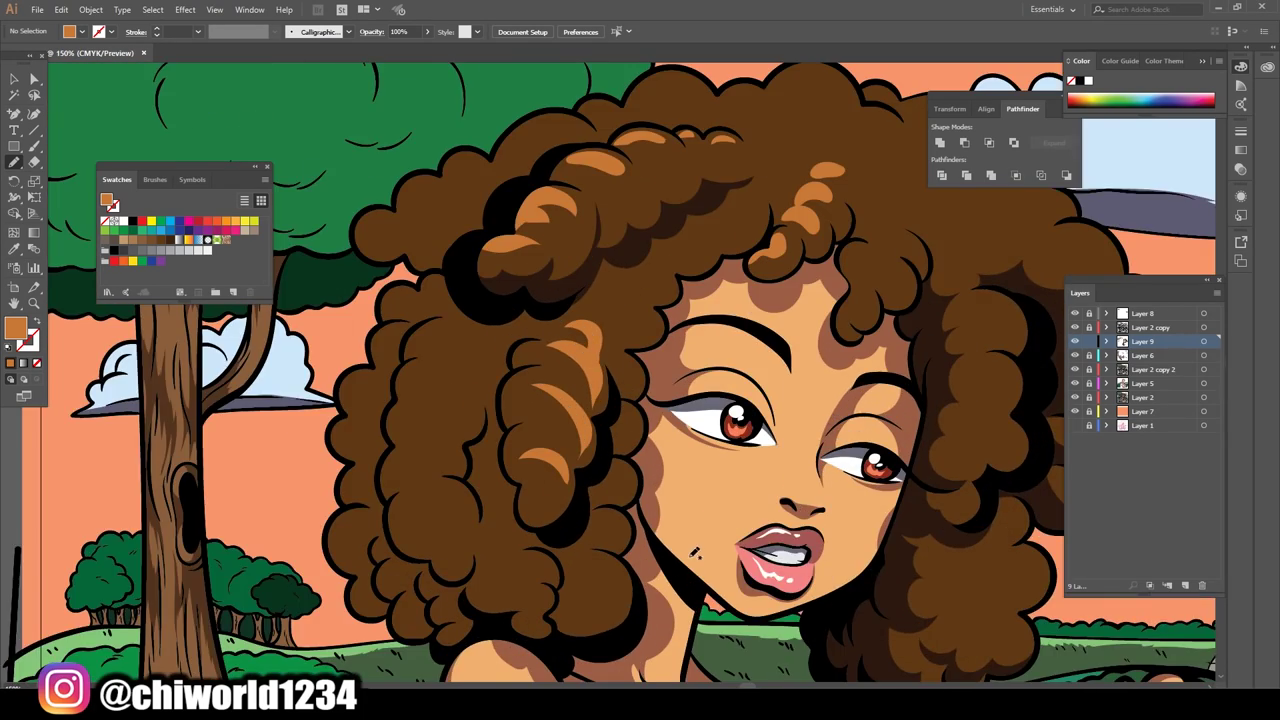
{"action": "scroll", "coordinate": [515, 387], "scroll_direction": "up", "scroll_amount": 2}
{"action": "scroll", "coordinate": [515, 387], "scroll_direction": "up", "scroll_amount": 1}
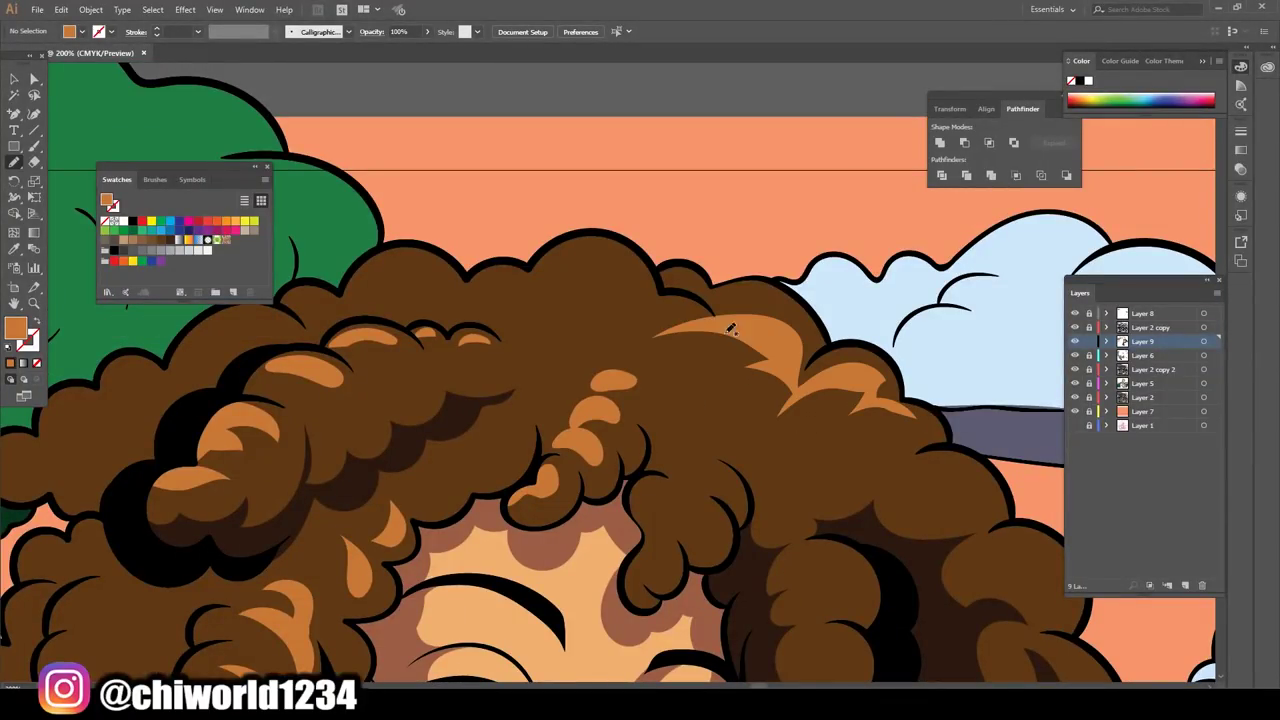
{"action": "scroll", "coordinate": [800, 312], "scroll_direction": "down", "scroll_amount": 2}
{"action": "scroll", "coordinate": [700, 466], "scroll_direction": "up", "scroll_amount": 3}
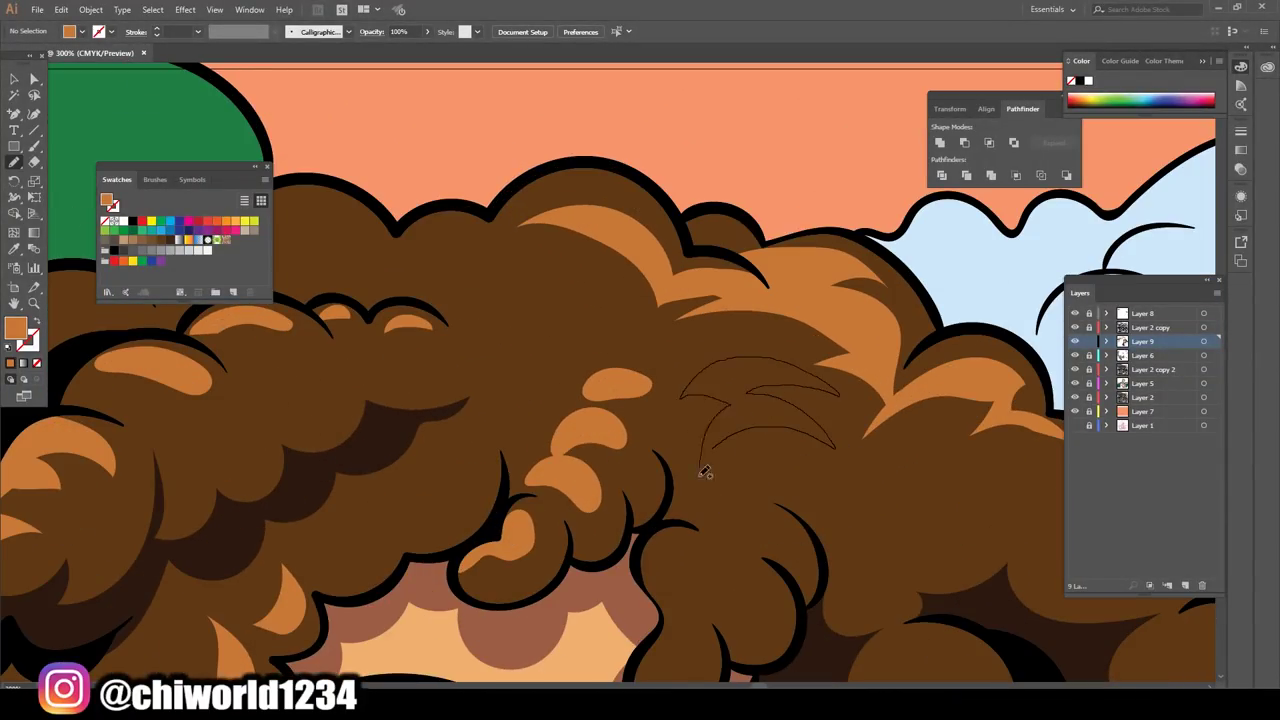
{"action": "scroll", "coordinate": [519, 393], "scroll_direction": "down", "scroll_amount": 2}
{"action": "scroll", "coordinate": [650, 450], "scroll_direction": "up", "scroll_amount": 1}
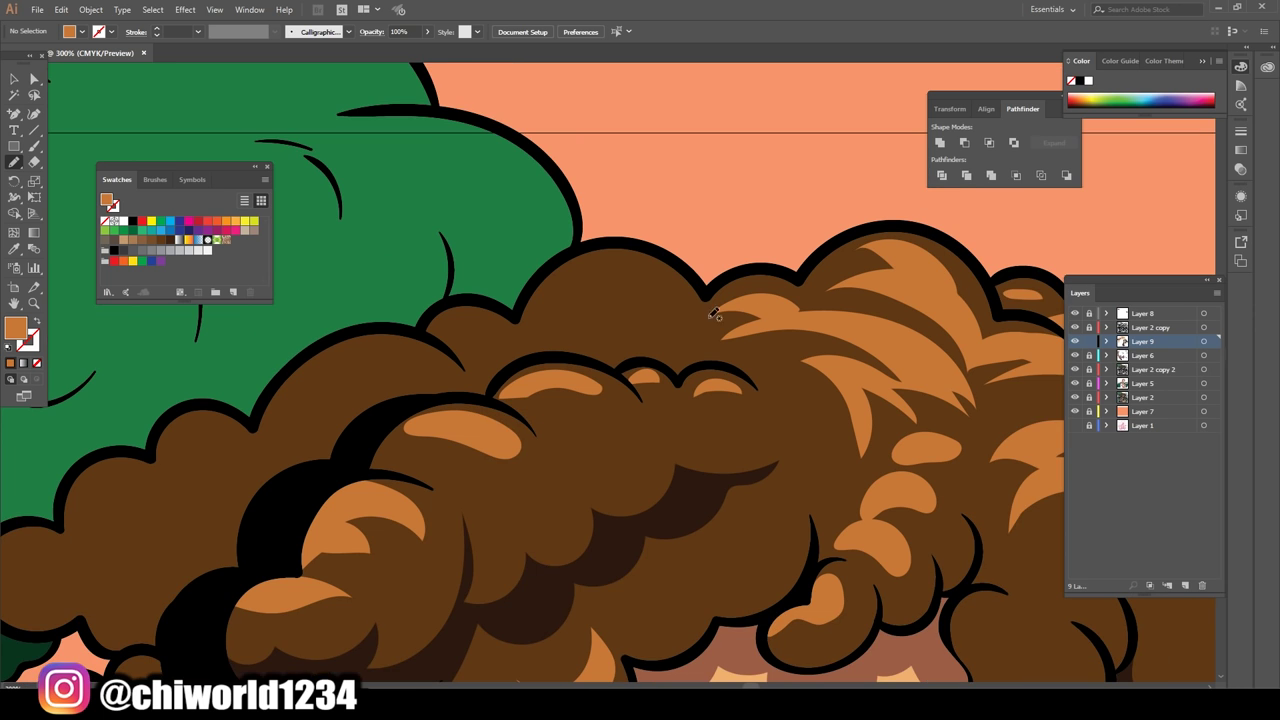
{"action": "scroll", "coordinate": [699, 518], "scroll_direction": "down", "scroll_amount": 3}
{"action": "scroll", "coordinate": [699, 518], "scroll_direction": "up", "scroll_amount": 3}
{"action": "scroll", "coordinate": [700, 470], "scroll_direction": "up", "scroll_amount": 2}
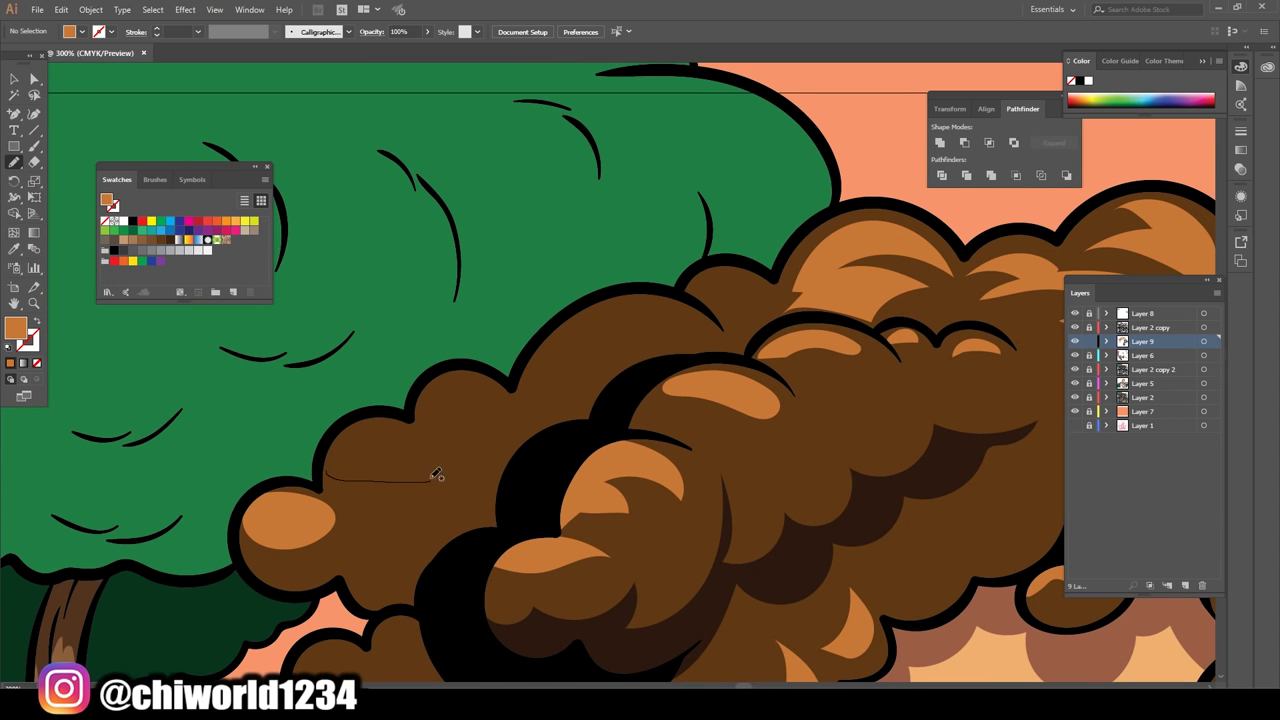
{"action": "scroll", "coordinate": [797, 513], "scroll_direction": "down", "scroll_amount": 2}
{"action": "scroll", "coordinate": [460, 405], "scroll_direction": "up", "scroll_amount": 2}
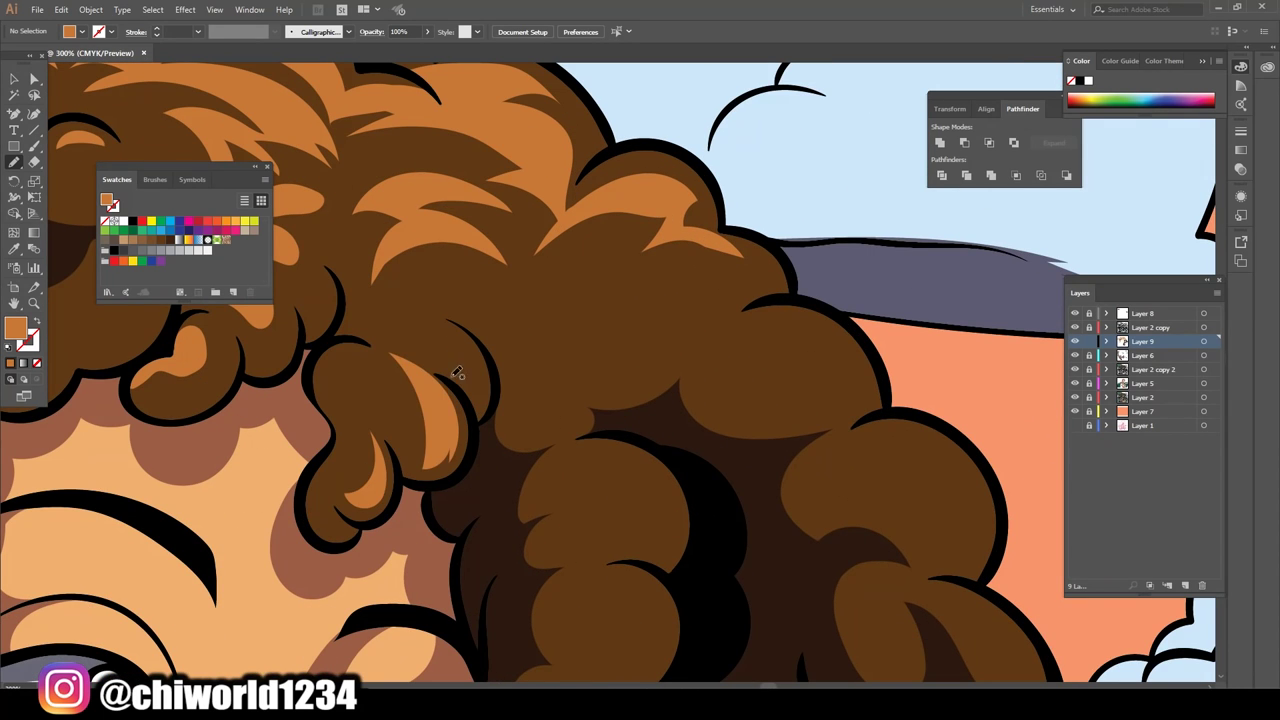
{"action": "scroll", "coordinate": [479, 425], "scroll_direction": "up", "scroll_amount": 3}
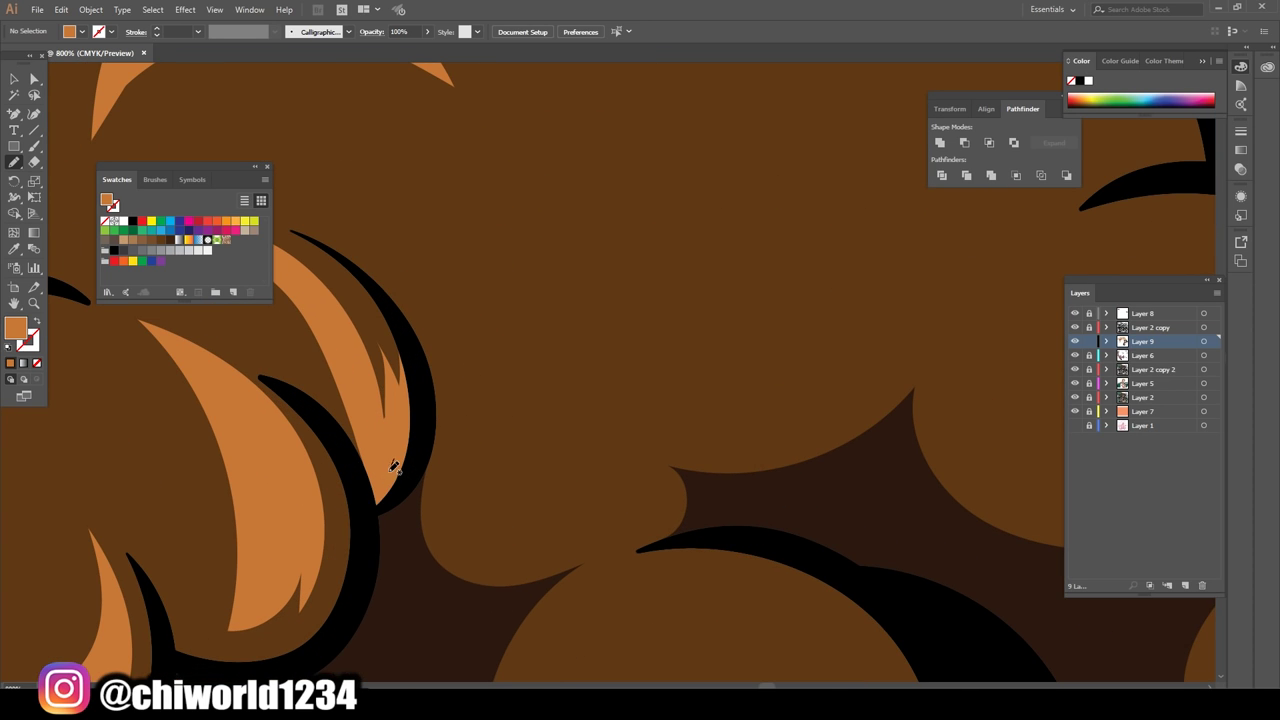
{"action": "scroll", "coordinate": [393, 467], "scroll_direction": "down", "scroll_amount": 3}
{"action": "scroll", "coordinate": [393, 467], "scroll_direction": "down", "scroll_amount": 5}
{"action": "scroll", "coordinate": [737, 251], "scroll_direction": "up", "scroll_amount": 1}
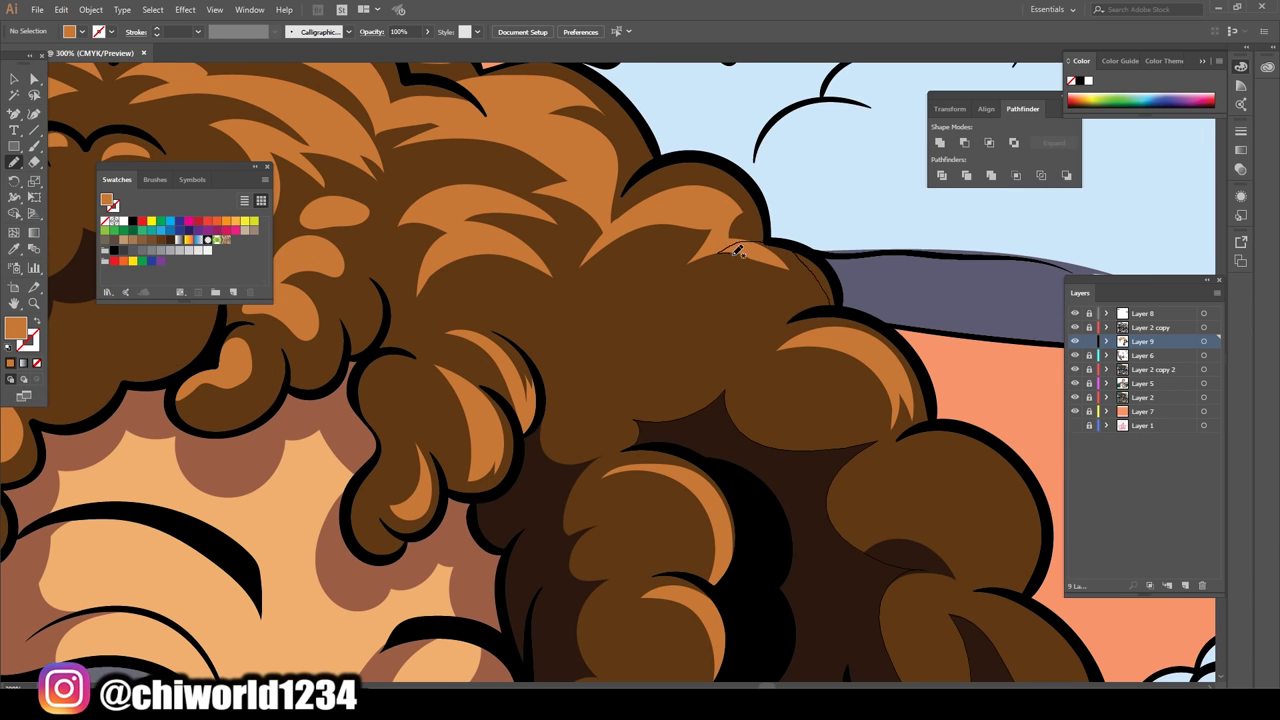
{"action": "scroll", "coordinate": [651, 407], "scroll_direction": "up", "scroll_amount": 2}
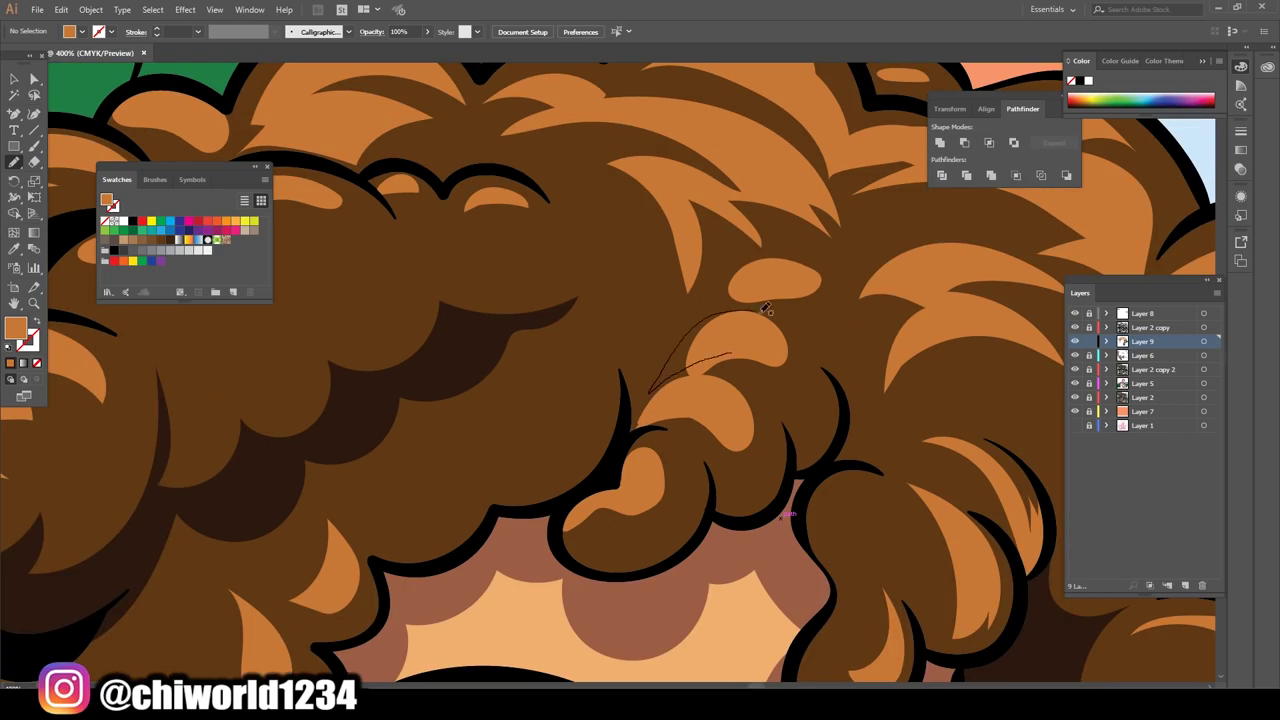
{"action": "scroll", "coordinate": [515, 490], "scroll_direction": "down", "scroll_amount": 6}
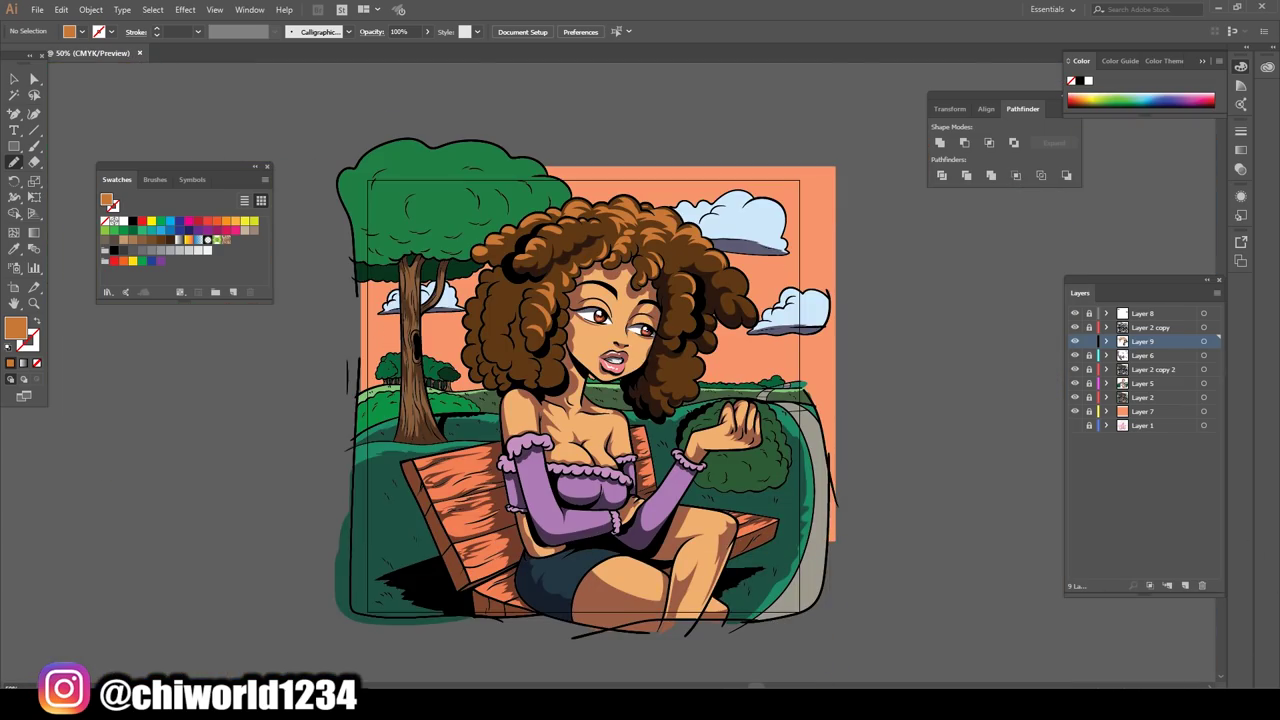